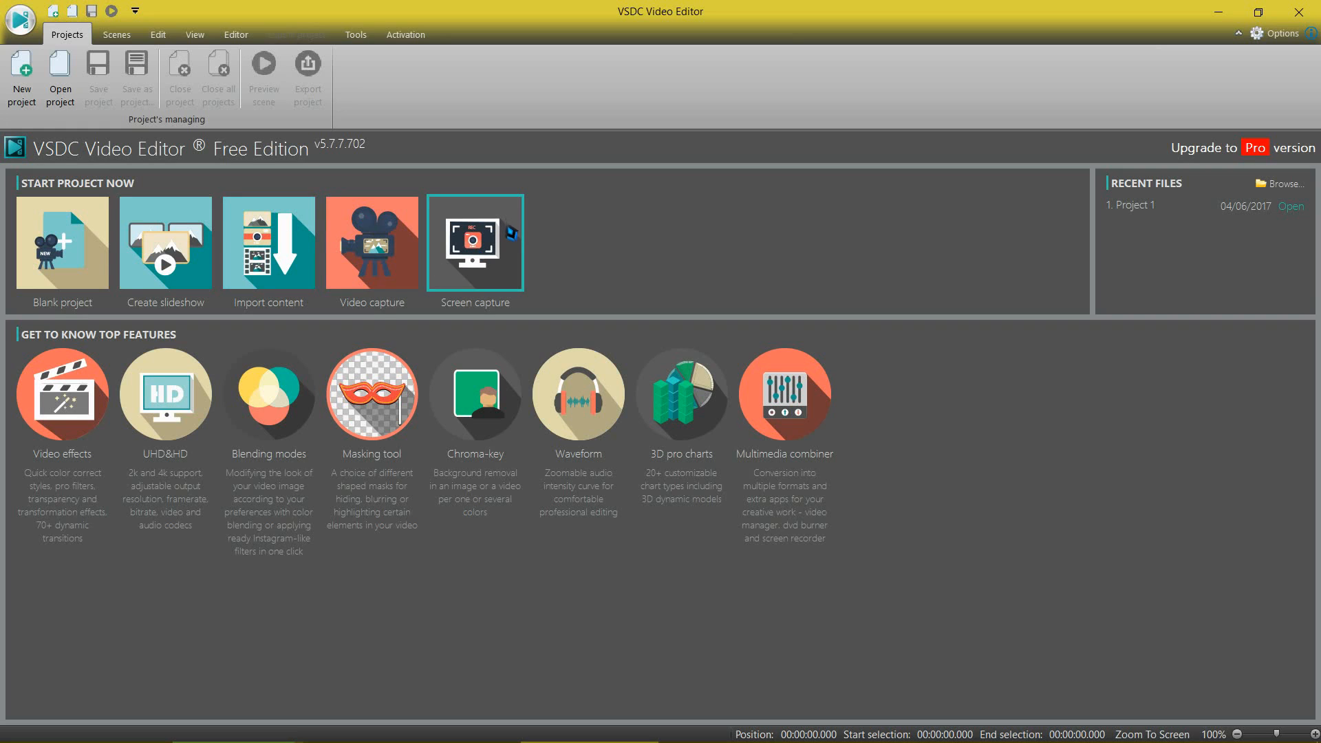
Step: Create a new blank project with Full HD 1920x1080 resolution and a 60 fps framerate
click(40, 80)
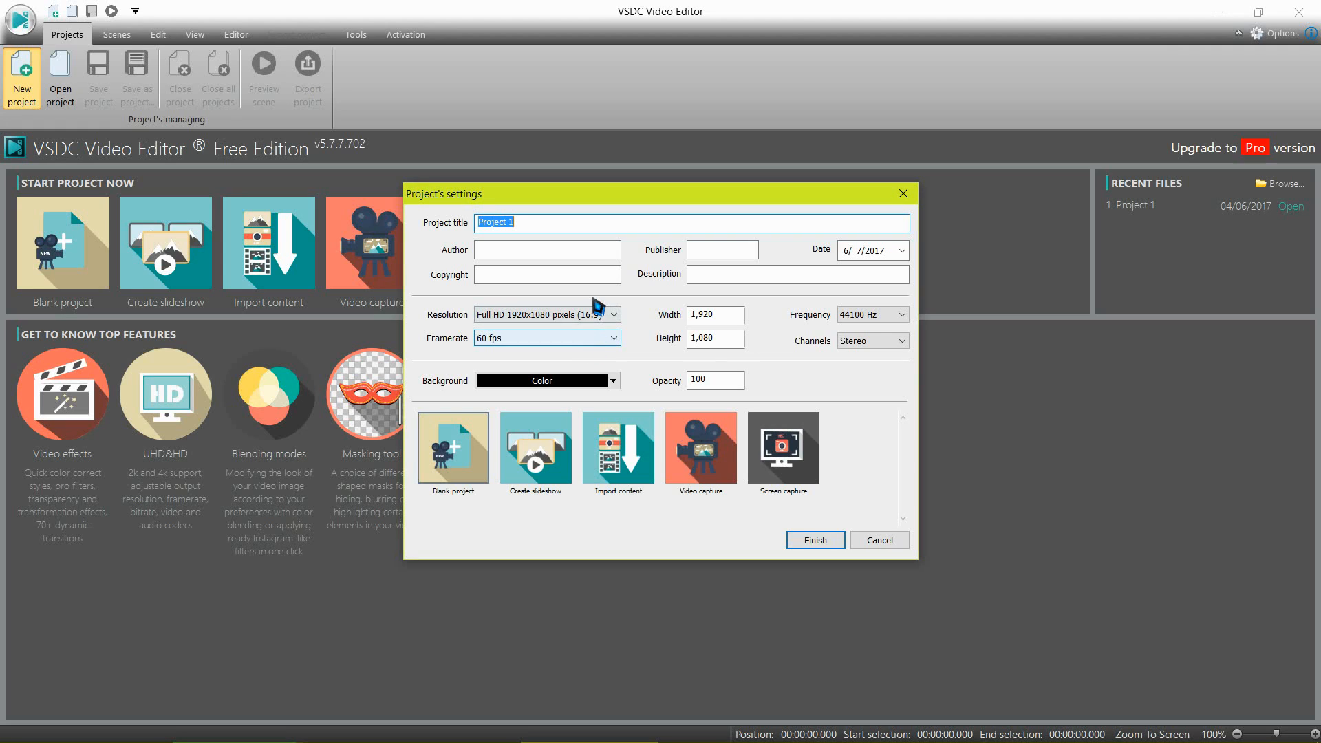
click(813, 541)
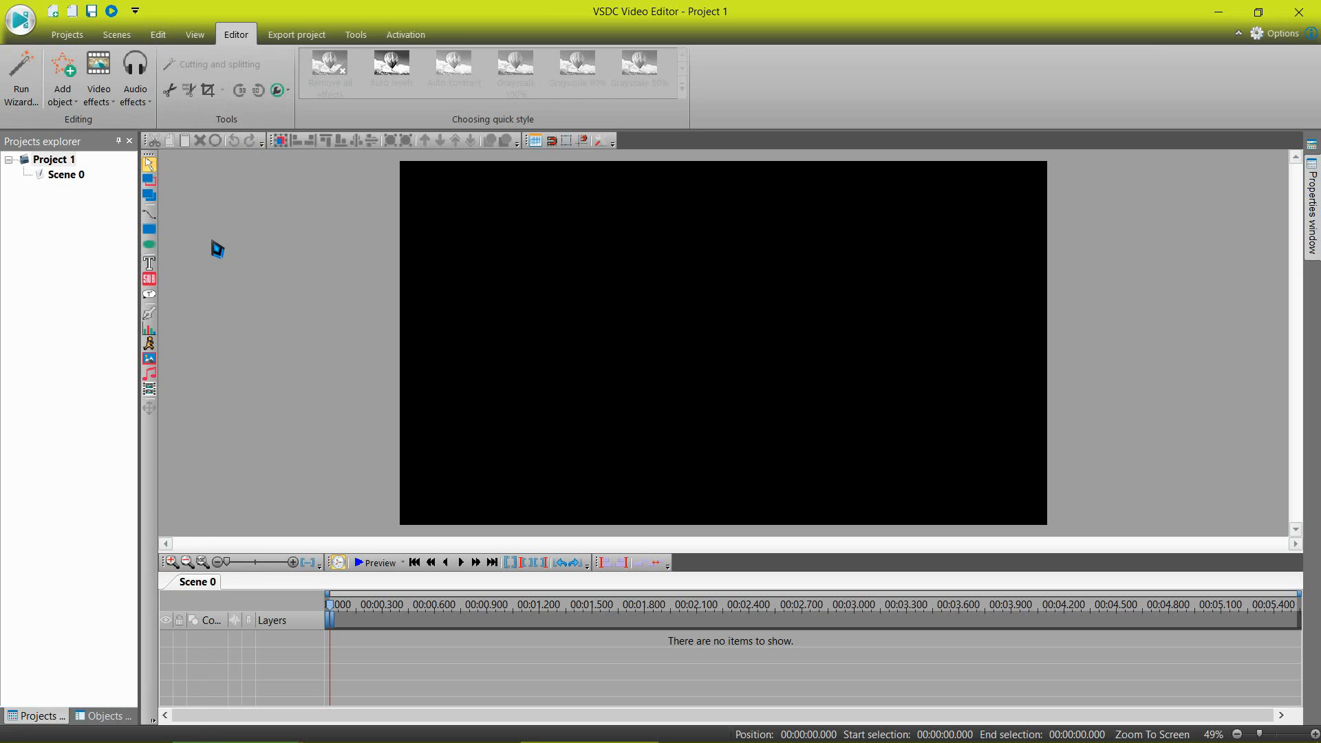
click(282, 36)
click(227, 36)
click(193, 36)
click(156, 34)
click(109, 33)
click(69, 34)
click(356, 34)
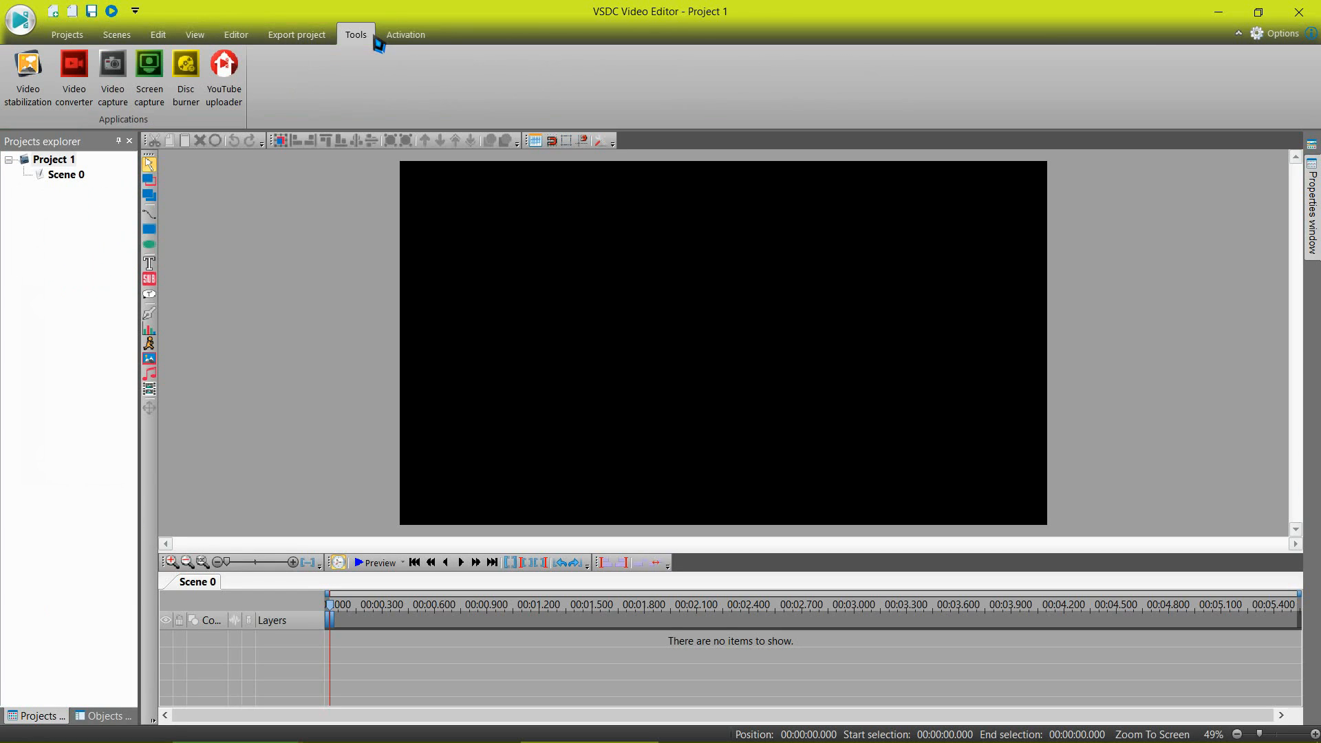
click(317, 35)
click(244, 34)
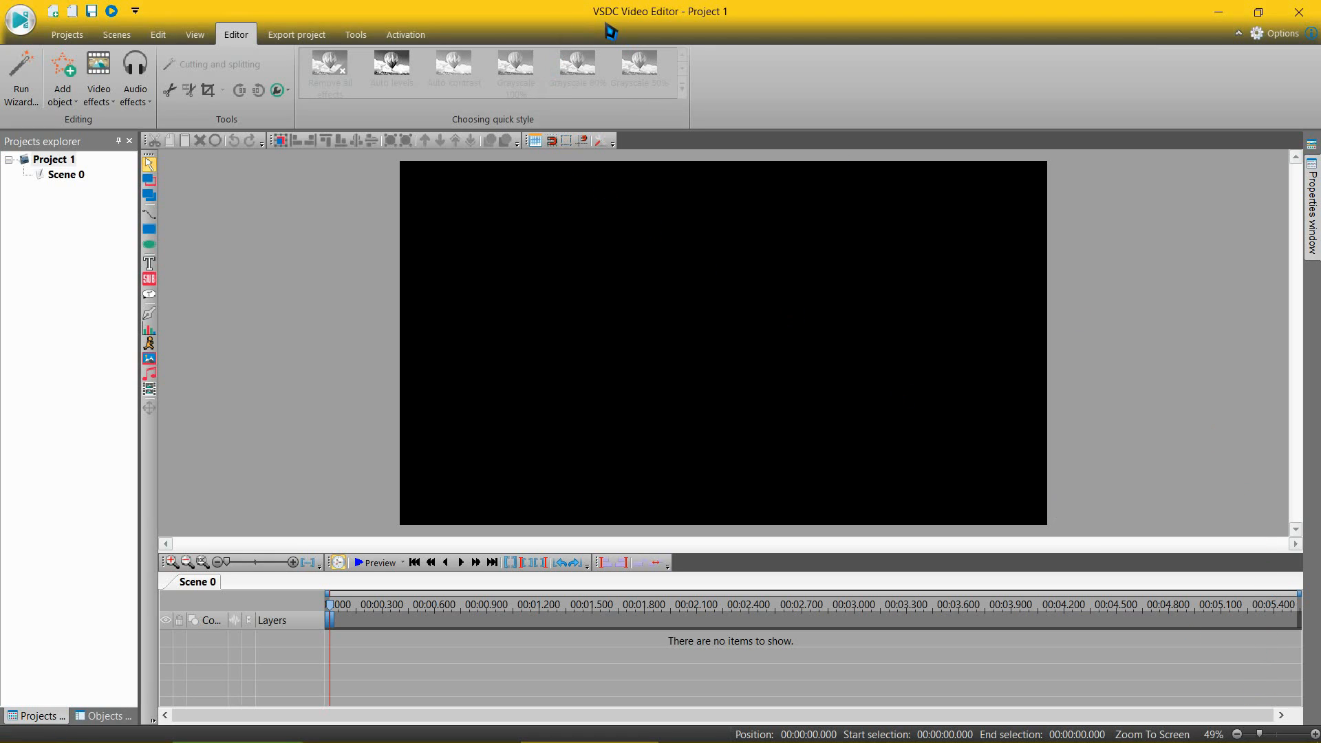
Step: Open the SCPU folder from the desktop, minimise it, and return to the maximised VSDC Video Editor
drag(611, 31, 1025, 69)
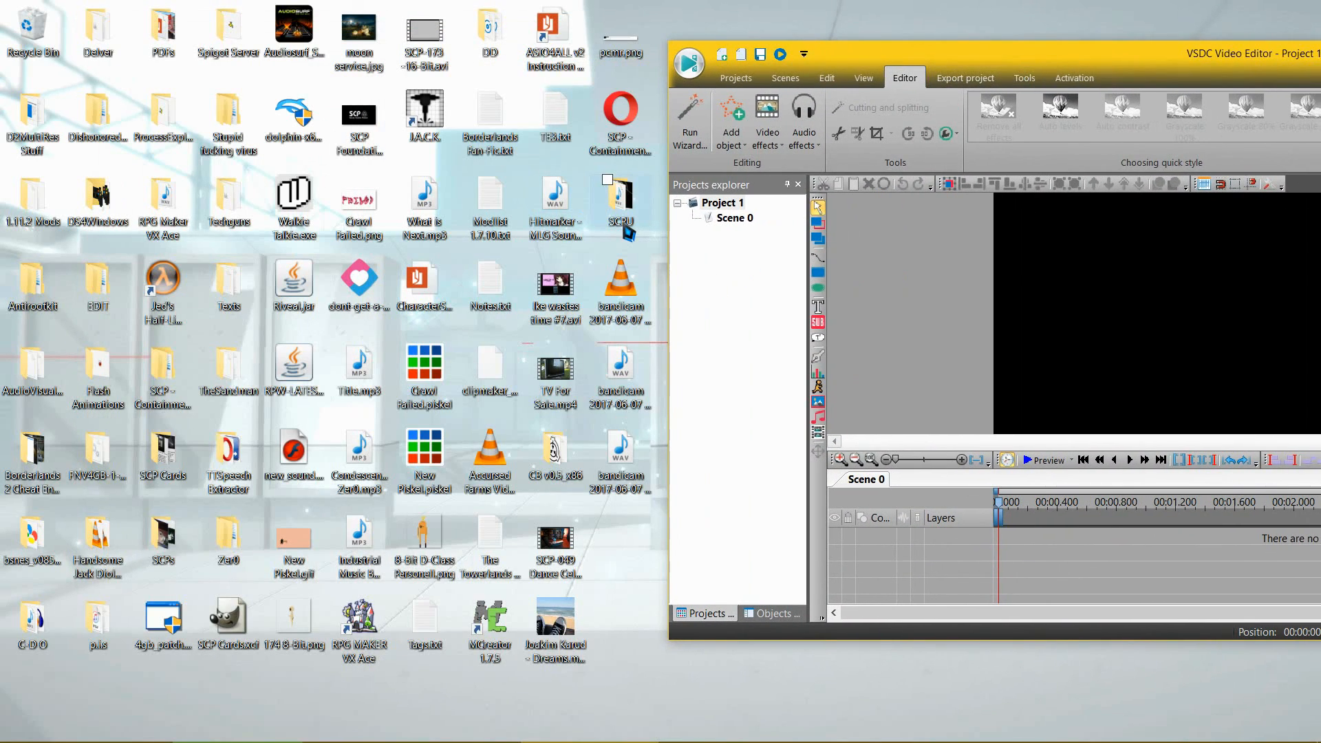
double_click(622, 206)
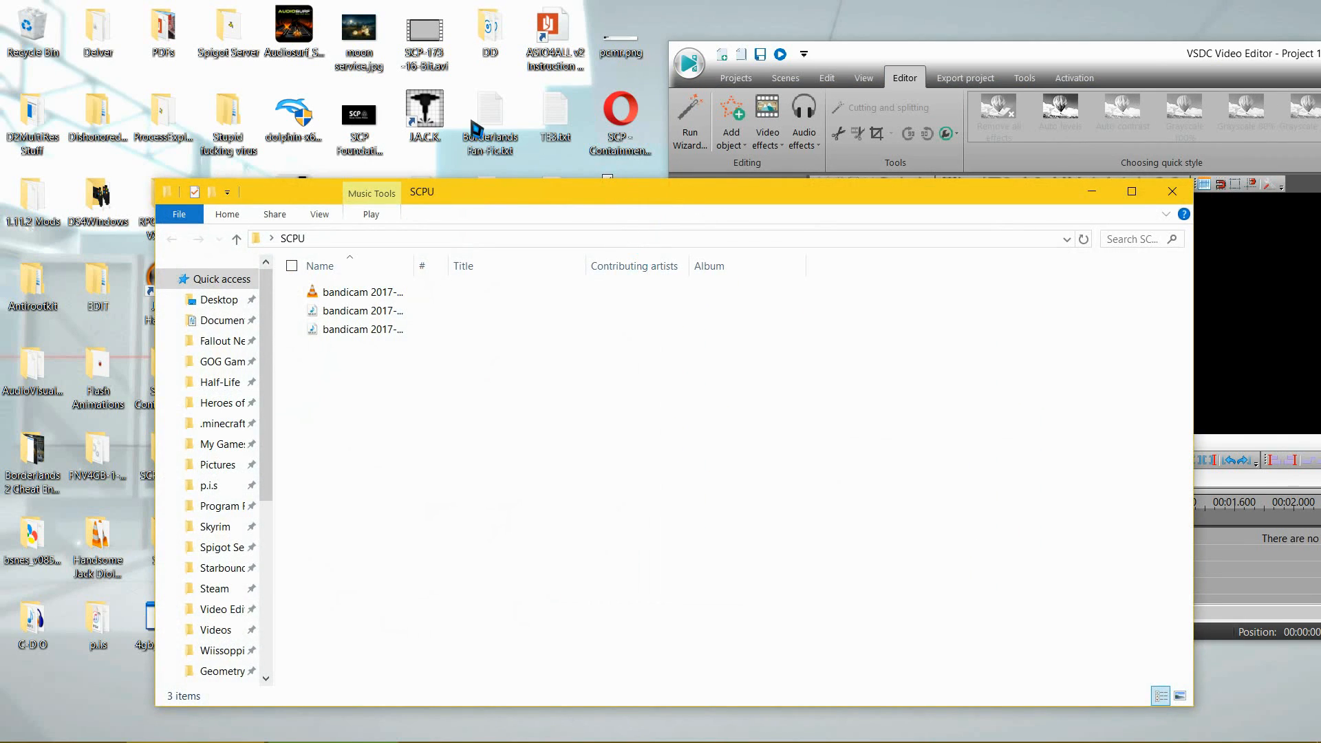
drag(544, 199, 280, 94)
drag(1072, 62, 619, 43)
drag(181, 93, 364, 165)
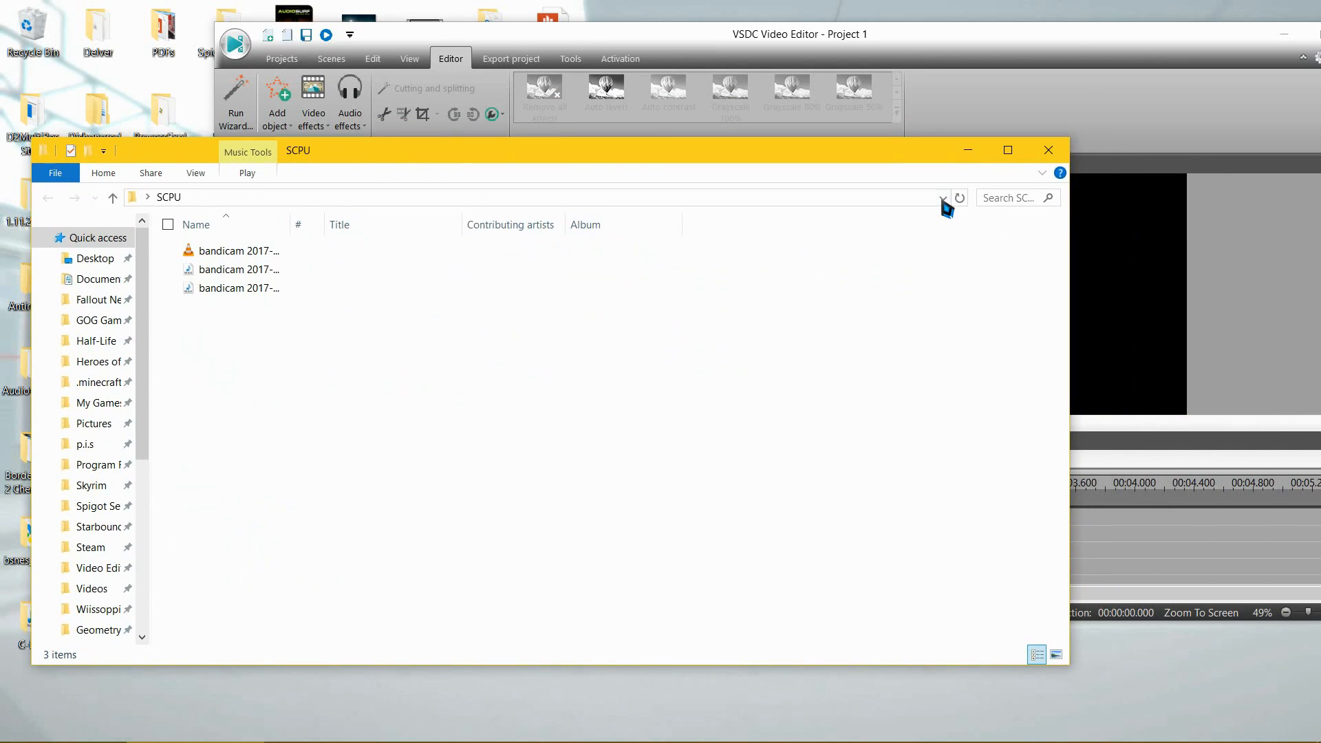
click(968, 150)
drag(688, 51, 727, 45)
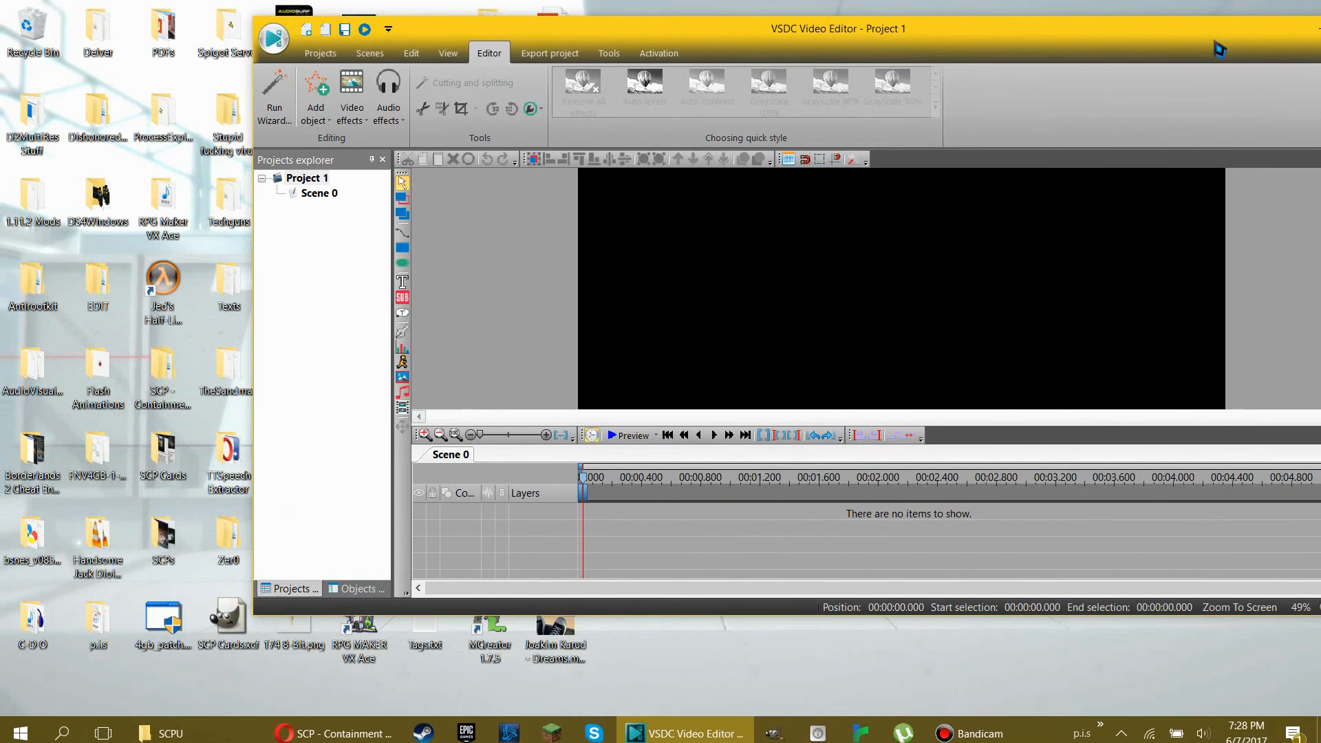
drag(1219, 40, 884, 82)
click(1035, 78)
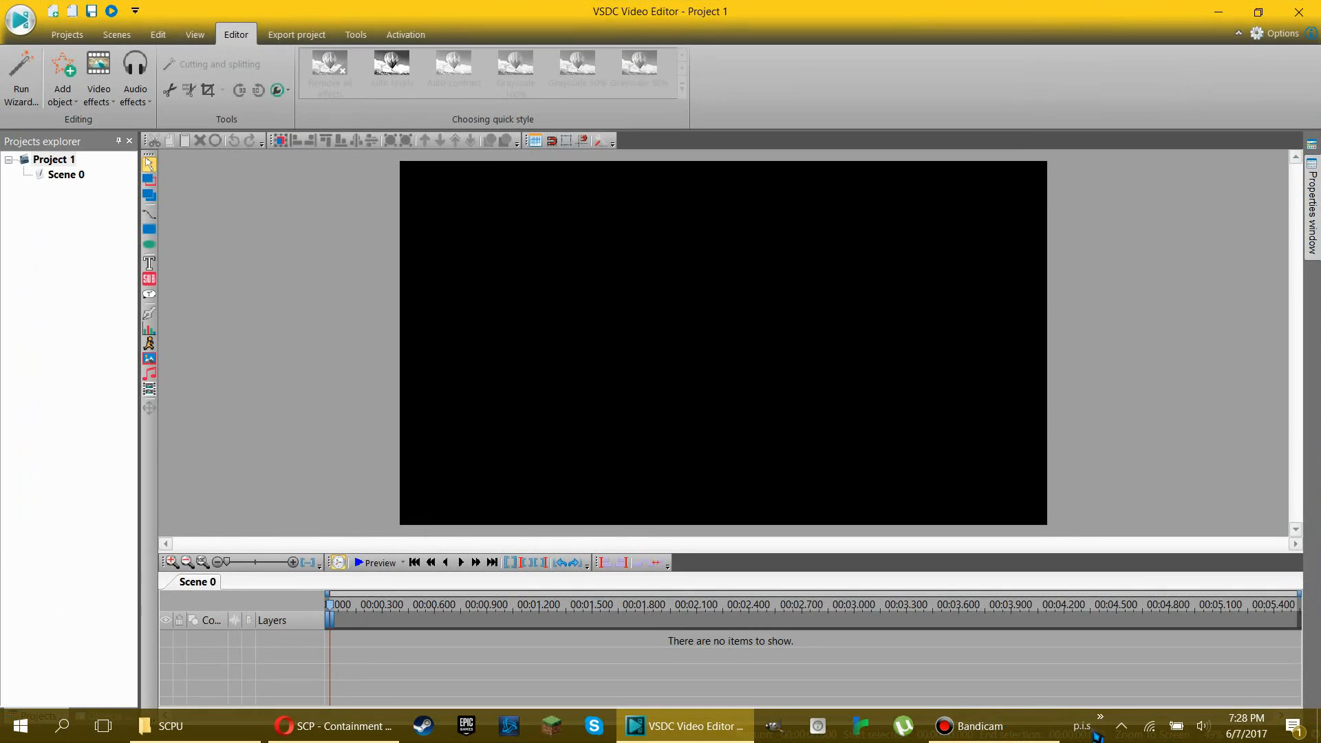
Step: Open the Video Editing Stuff folder inside p.i.s and place its window so the scene preview is partly uncovered
click(1103, 728)
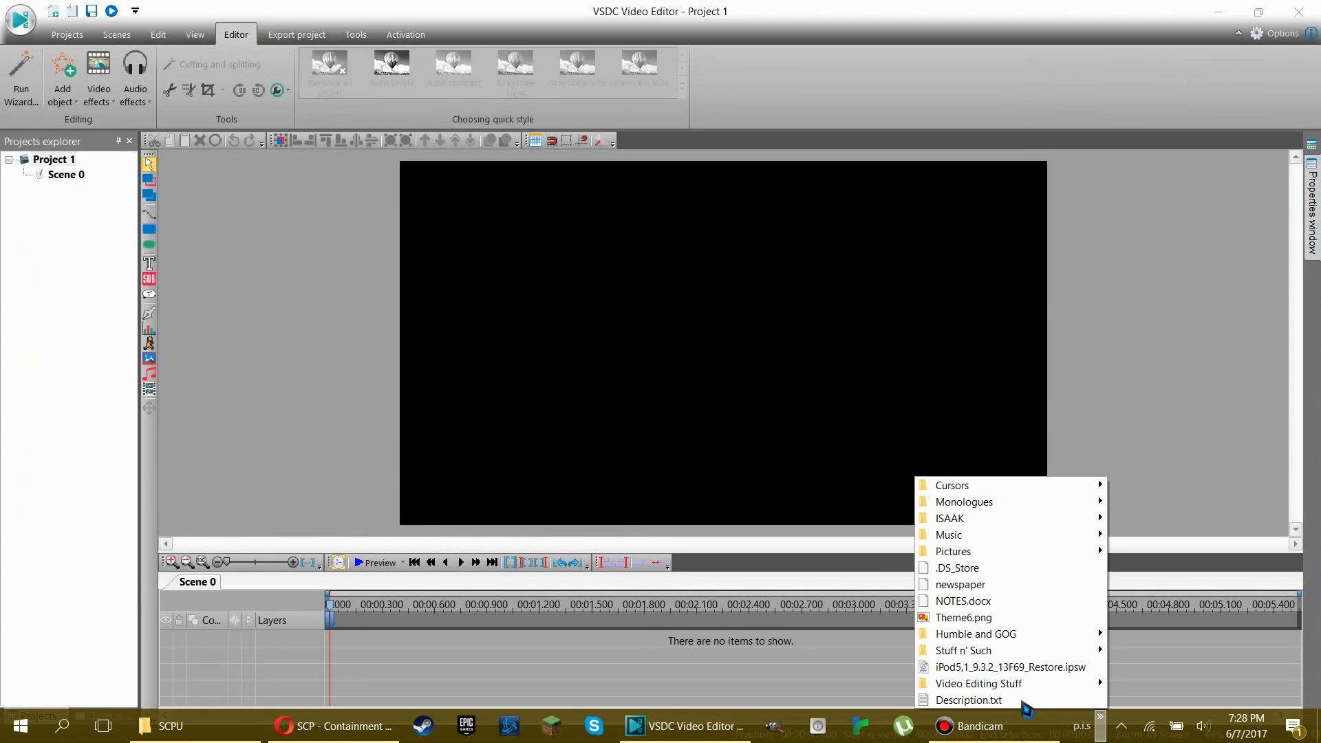
right_click(1040, 688)
click(1083, 211)
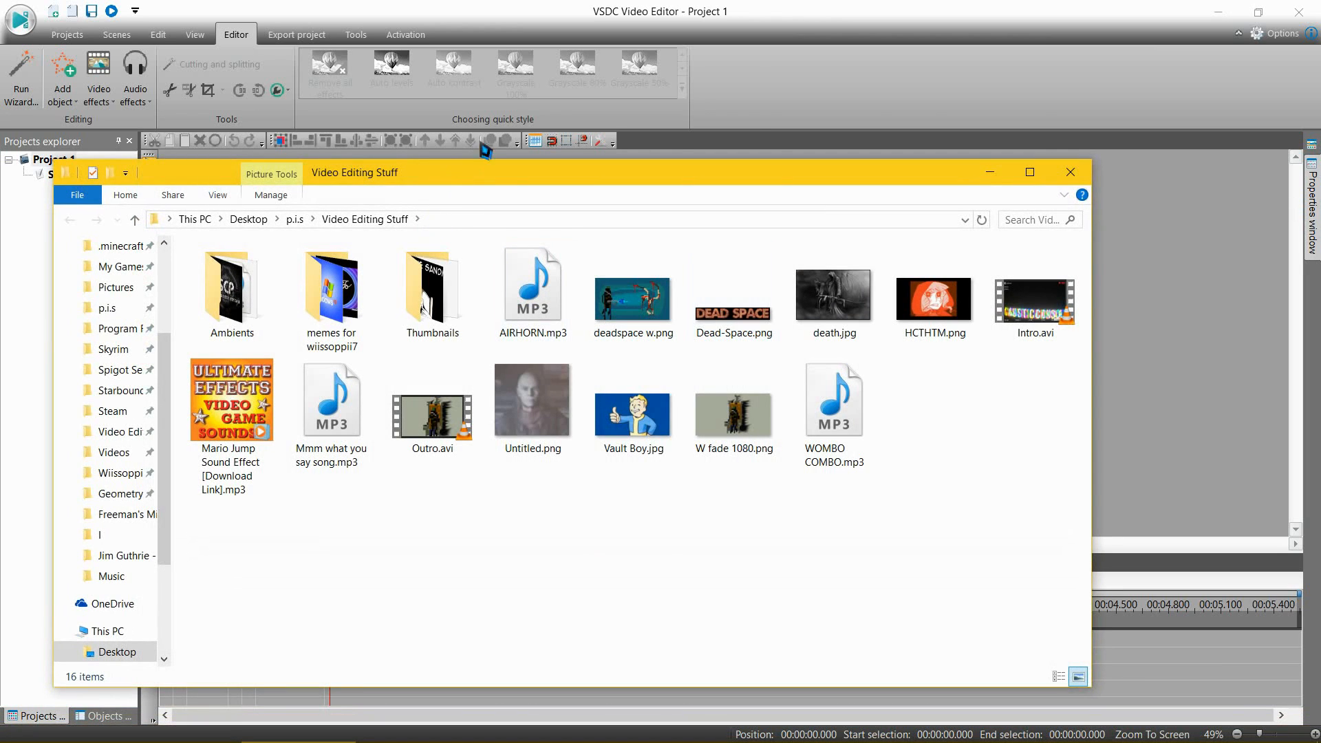
drag(472, 183, 470, 112)
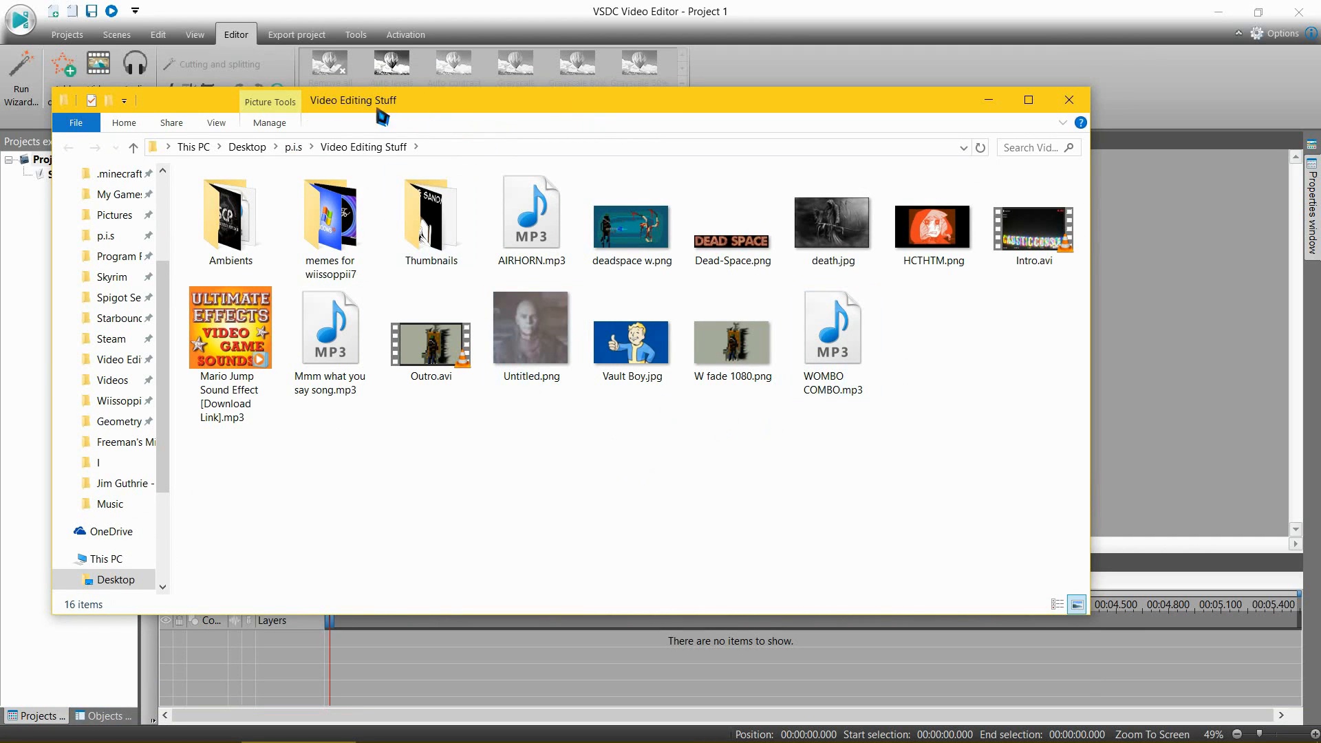
drag(628, 101, 423, 165)
Step: Add Intro.avi from the folder to the scene and move the timeline cursor to the end of its block
drag(713, 303, 1054, 364)
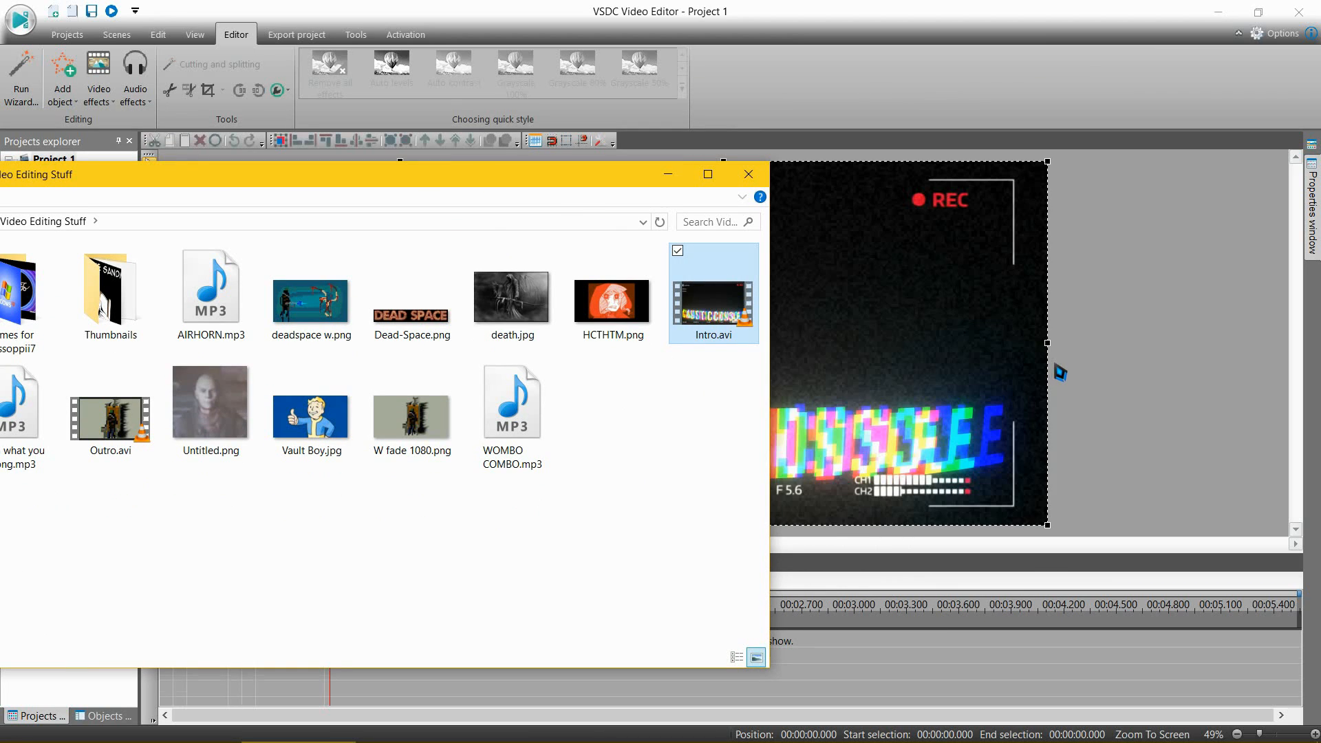
click(676, 678)
click(576, 650)
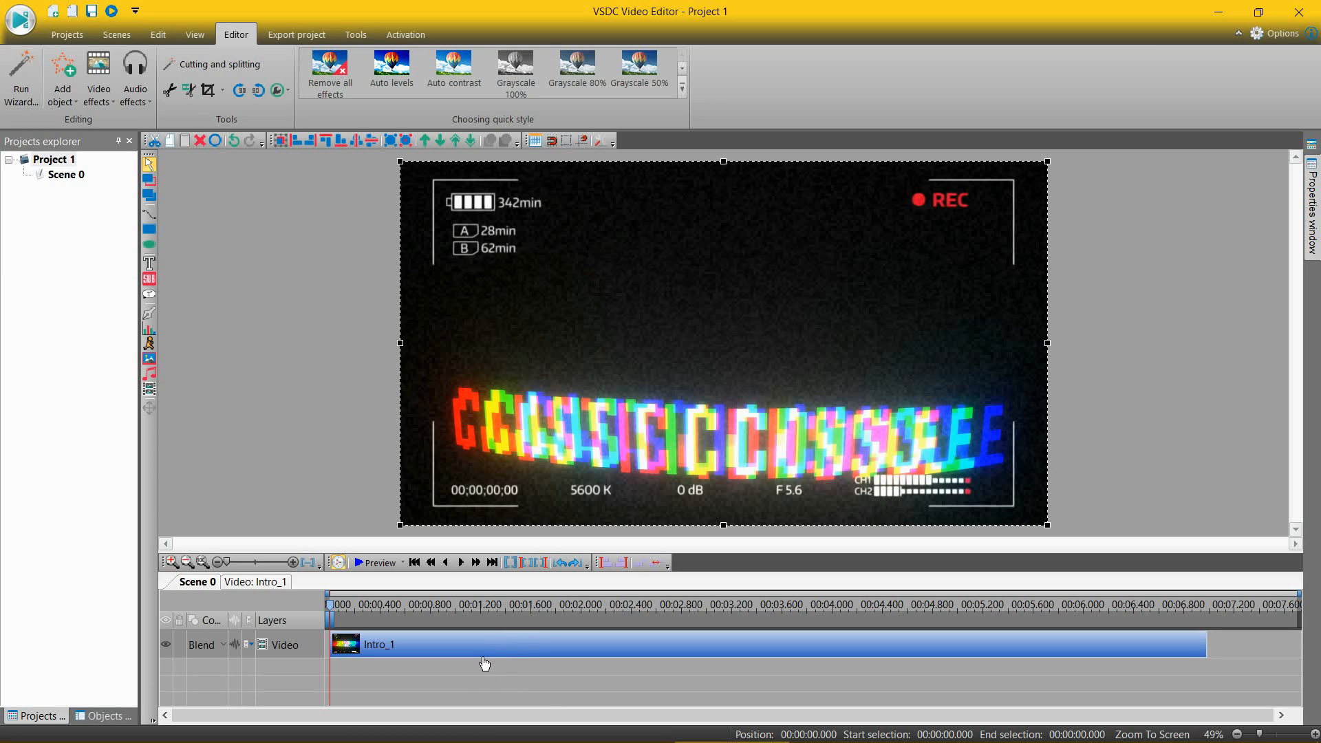
click(523, 645)
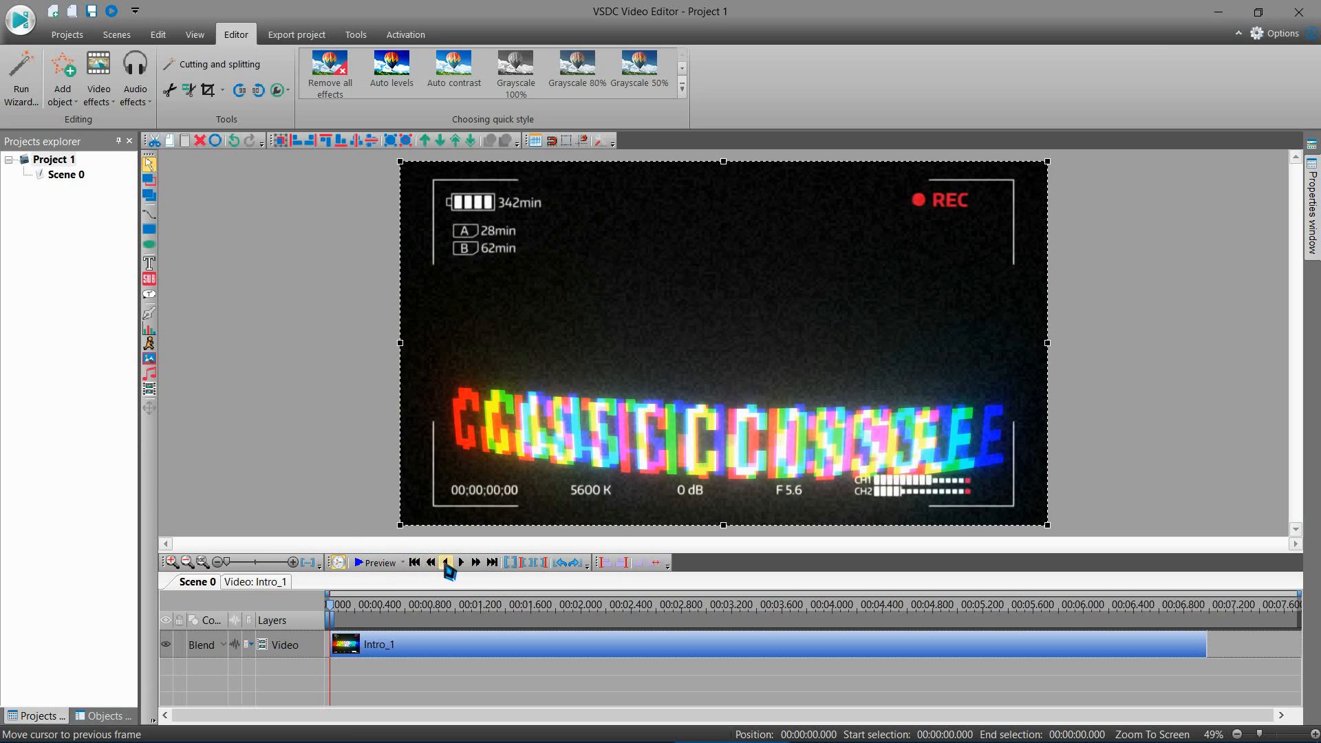
click(492, 563)
Step: Put away the Video Editing Stuff folder and bring the SCPU folder up over the editor
click(303, 726)
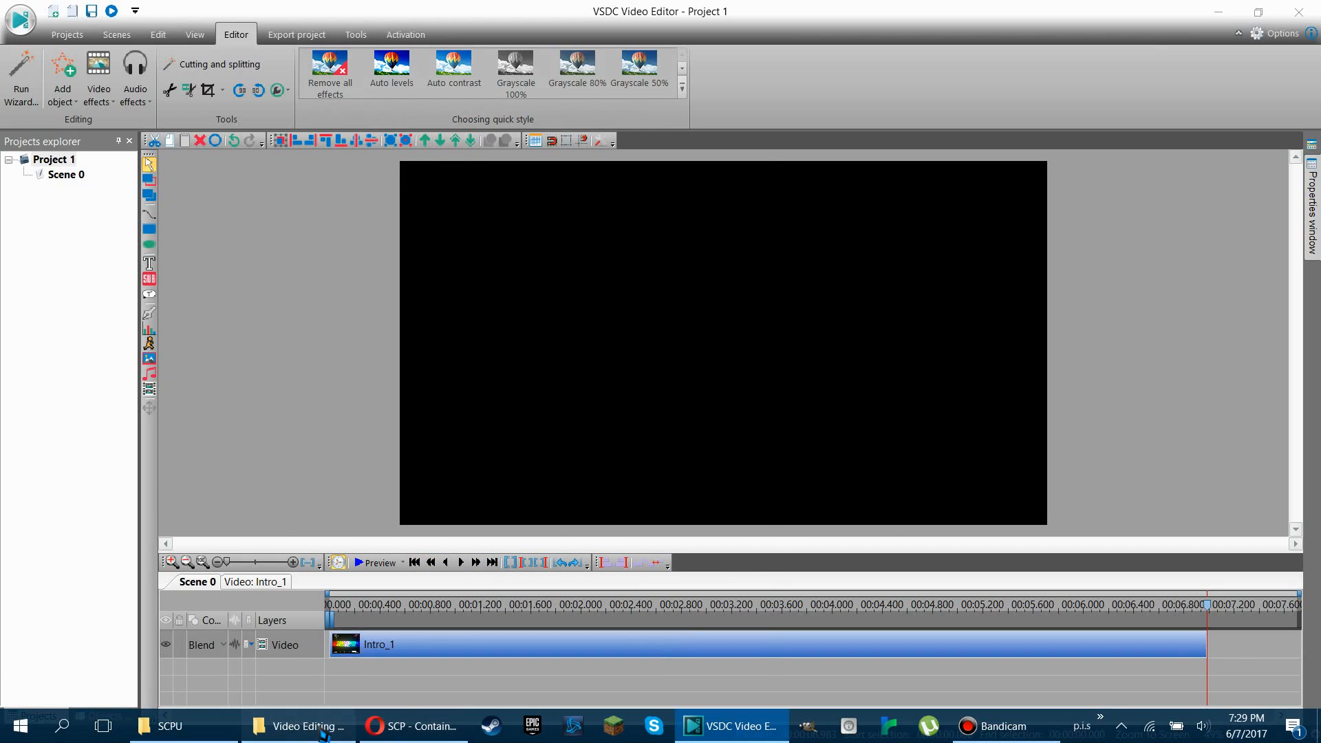
click(668, 173)
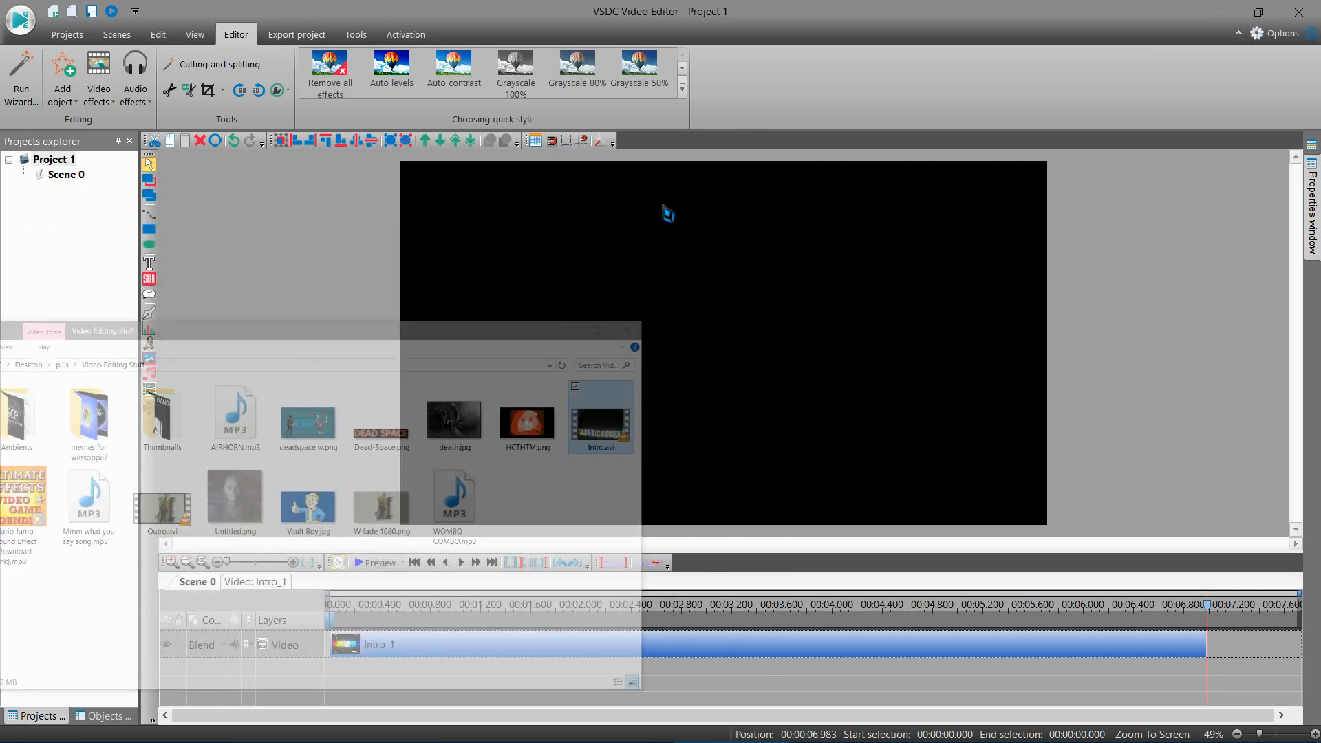
click(172, 728)
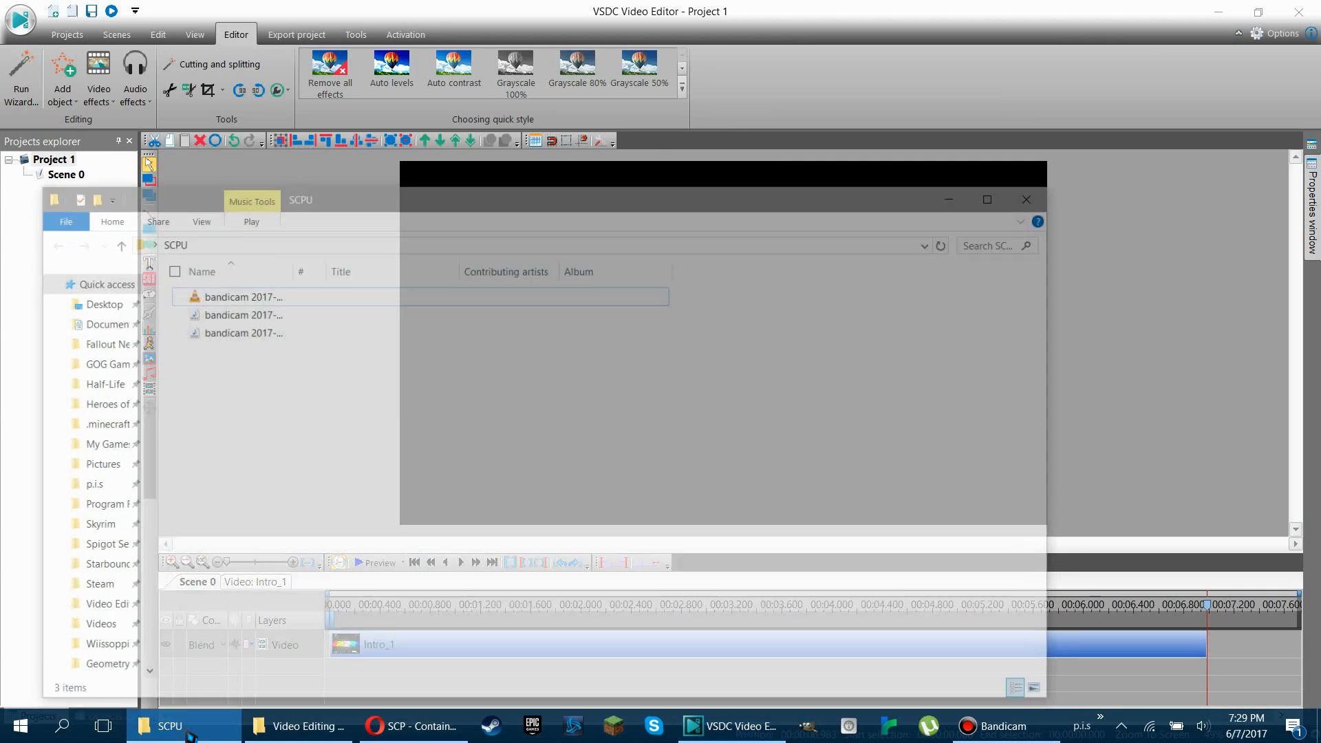
drag(364, 152, 255, 108)
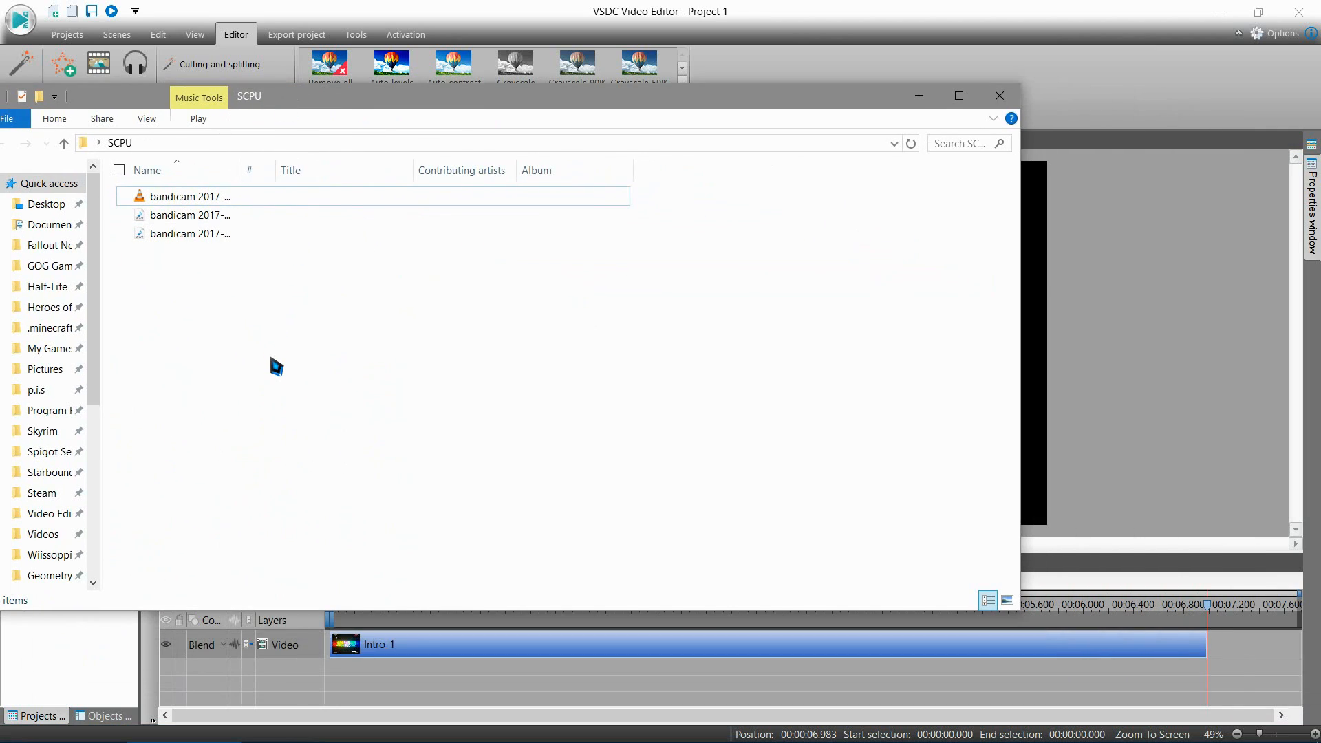
Step: Examine the bandicam video recording and its two WAV audio files in the SCPU folder
click(220, 234)
click(241, 256)
click(220, 198)
click(253, 274)
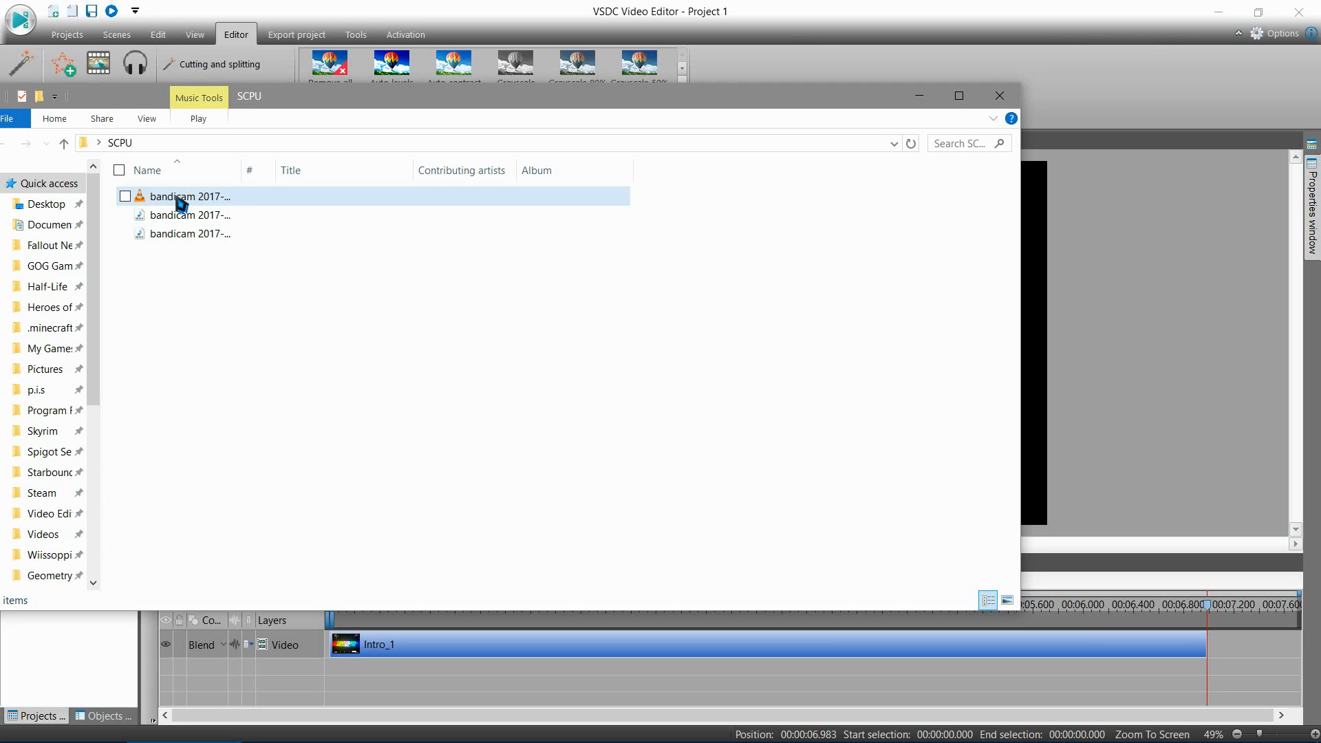
click(218, 200)
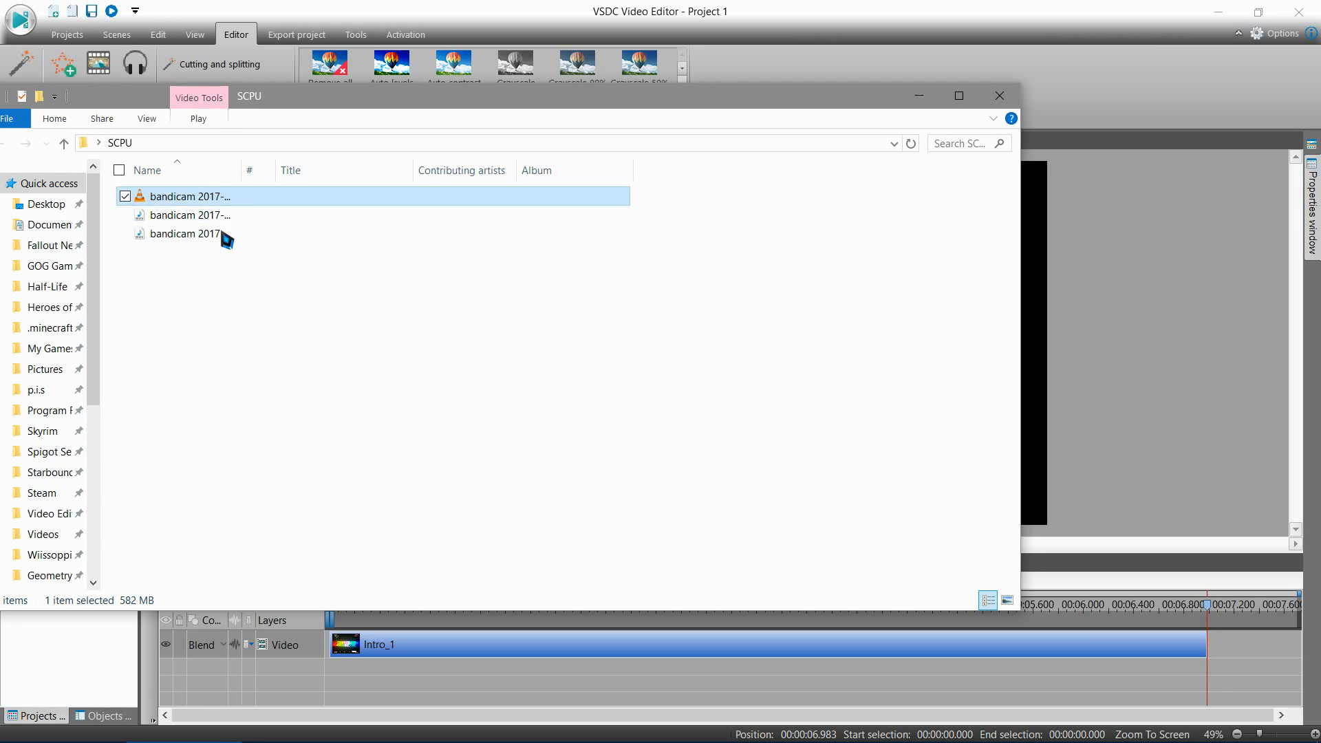
click(217, 218)
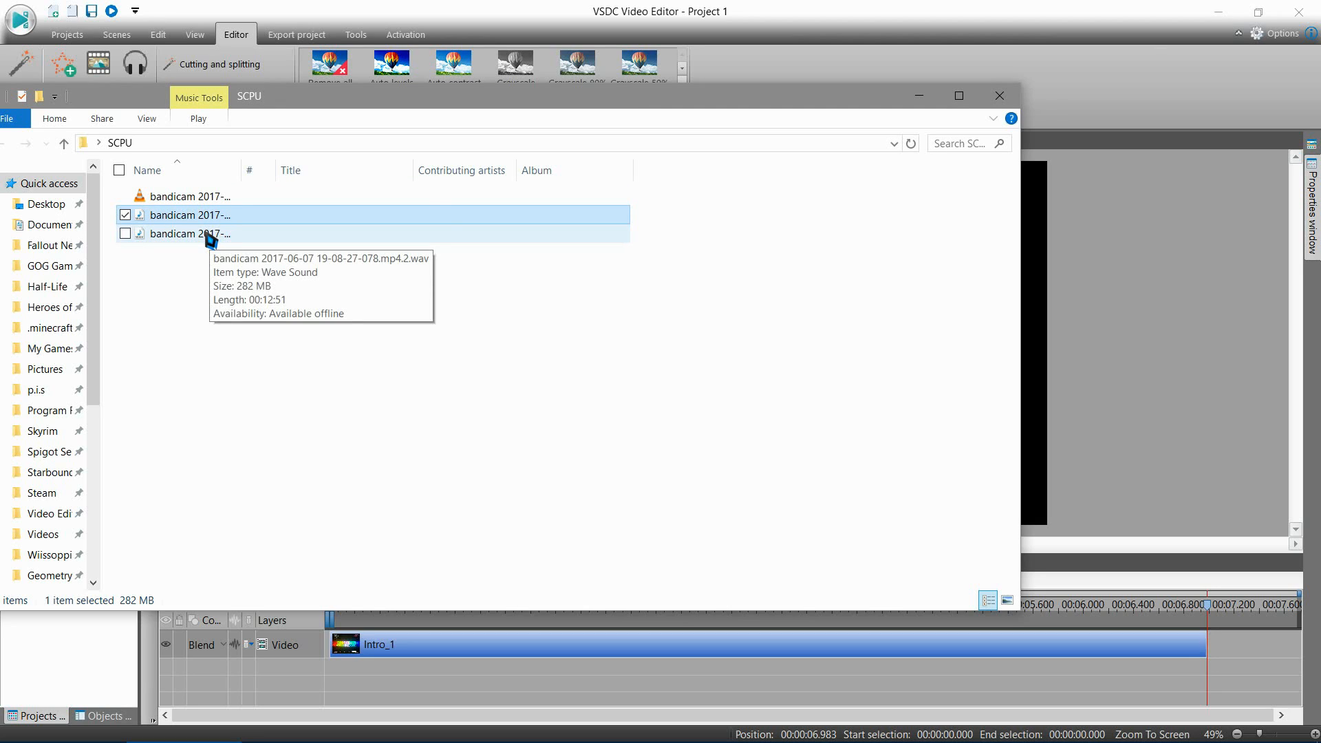
click(210, 238)
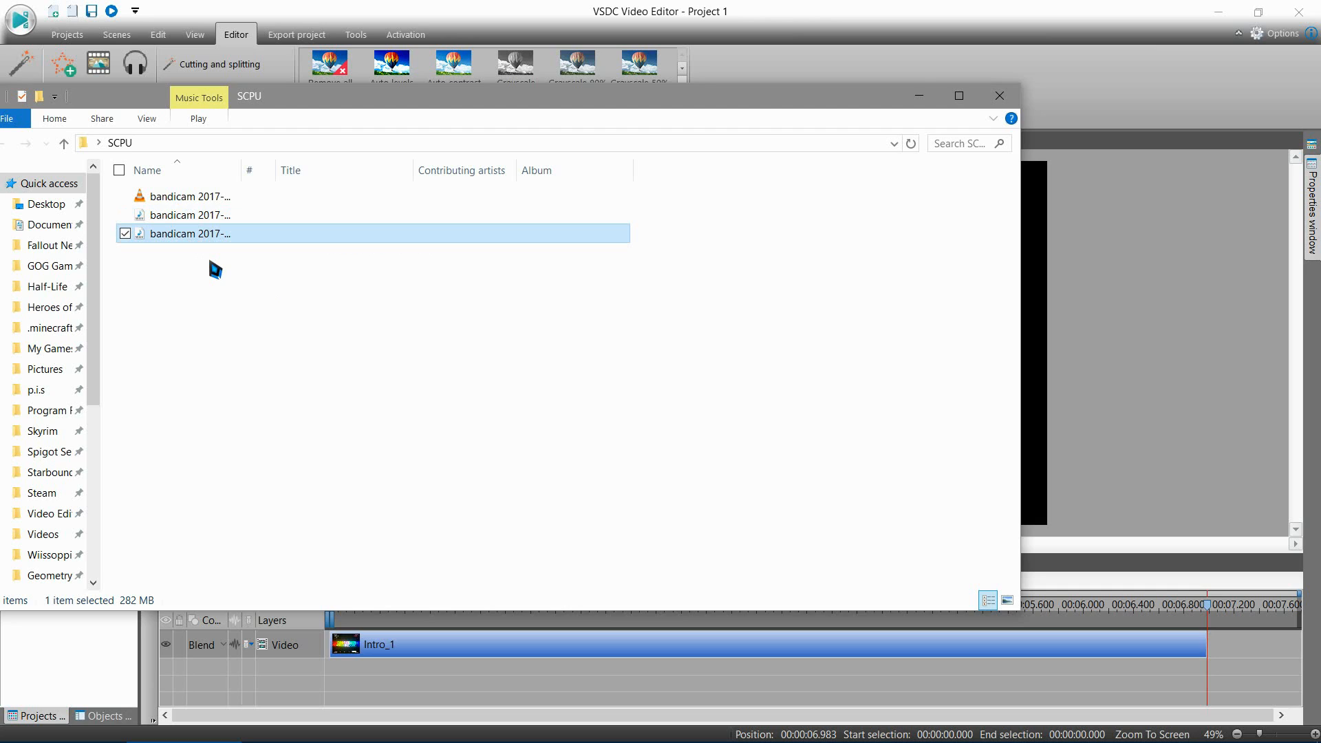
click(209, 262)
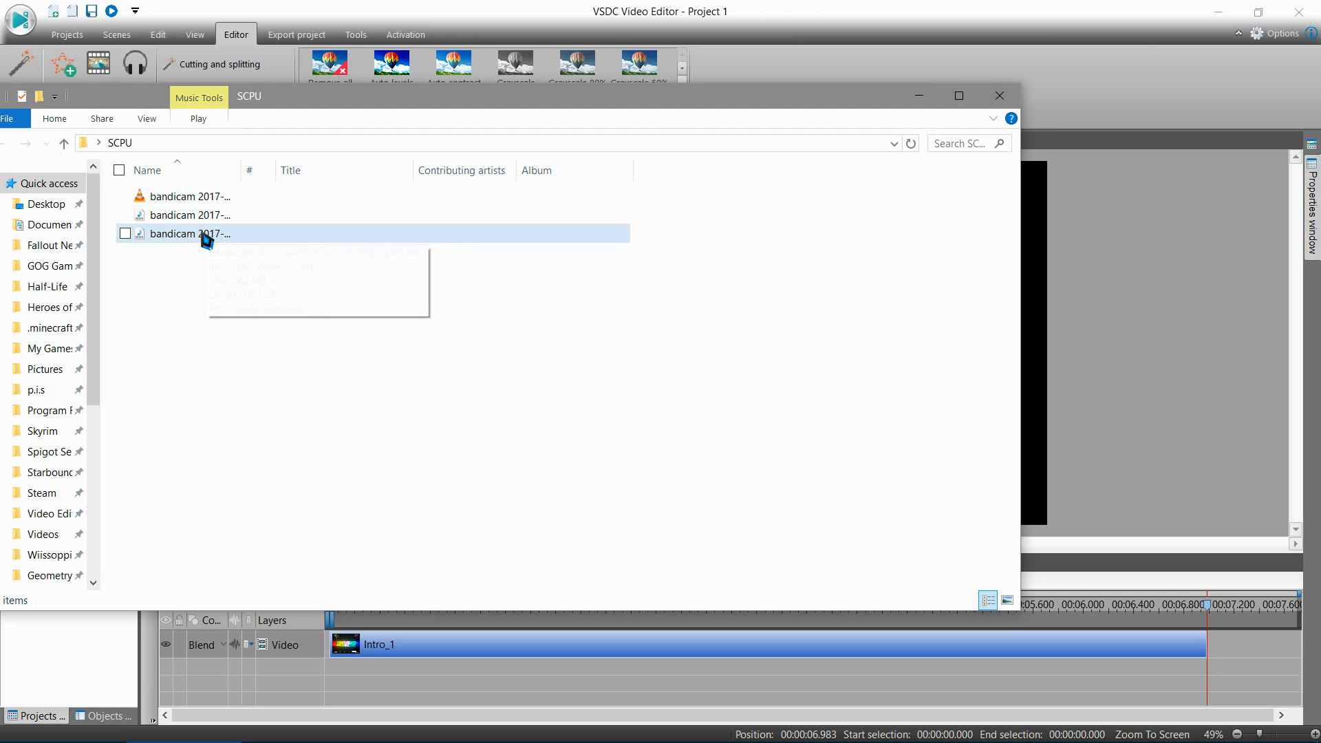
Step: Check the last bandicam WAV file by playing it, and delete one of the two WAV files from the SCPU folder
double_click(206, 237)
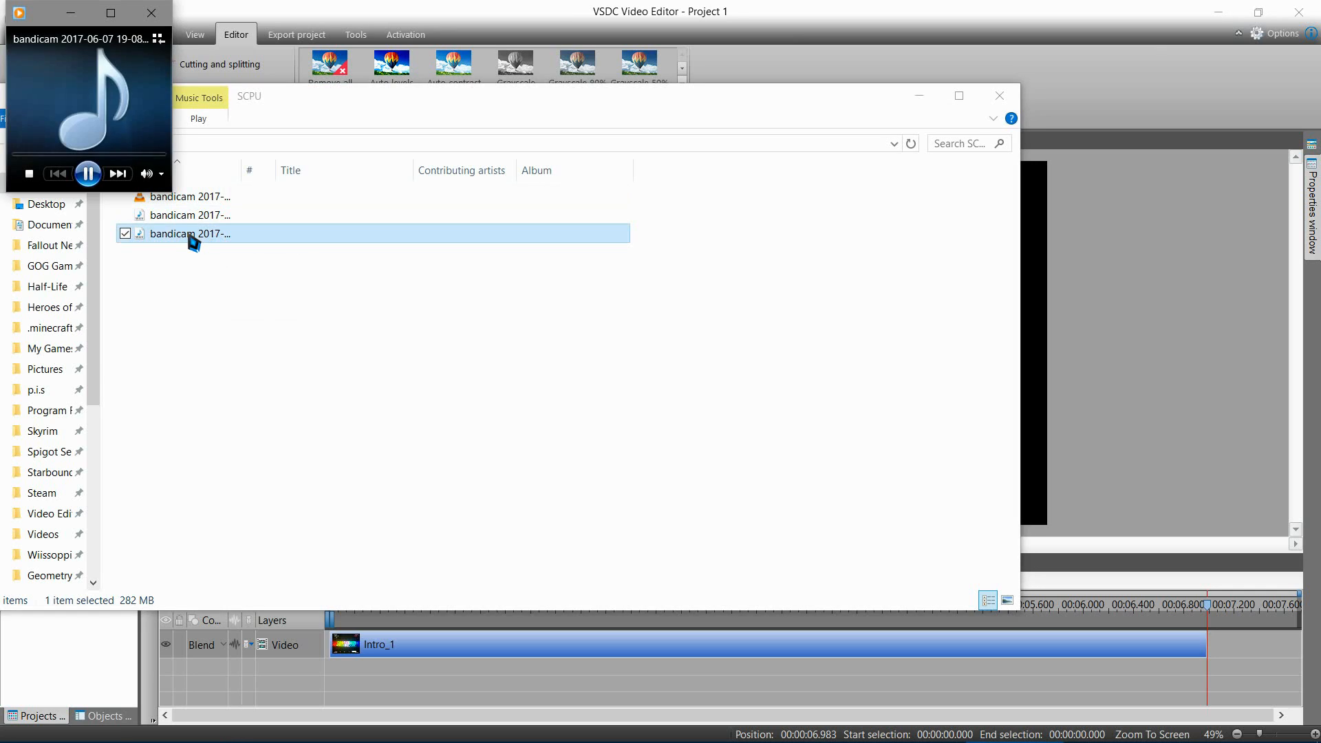
click(163, 21)
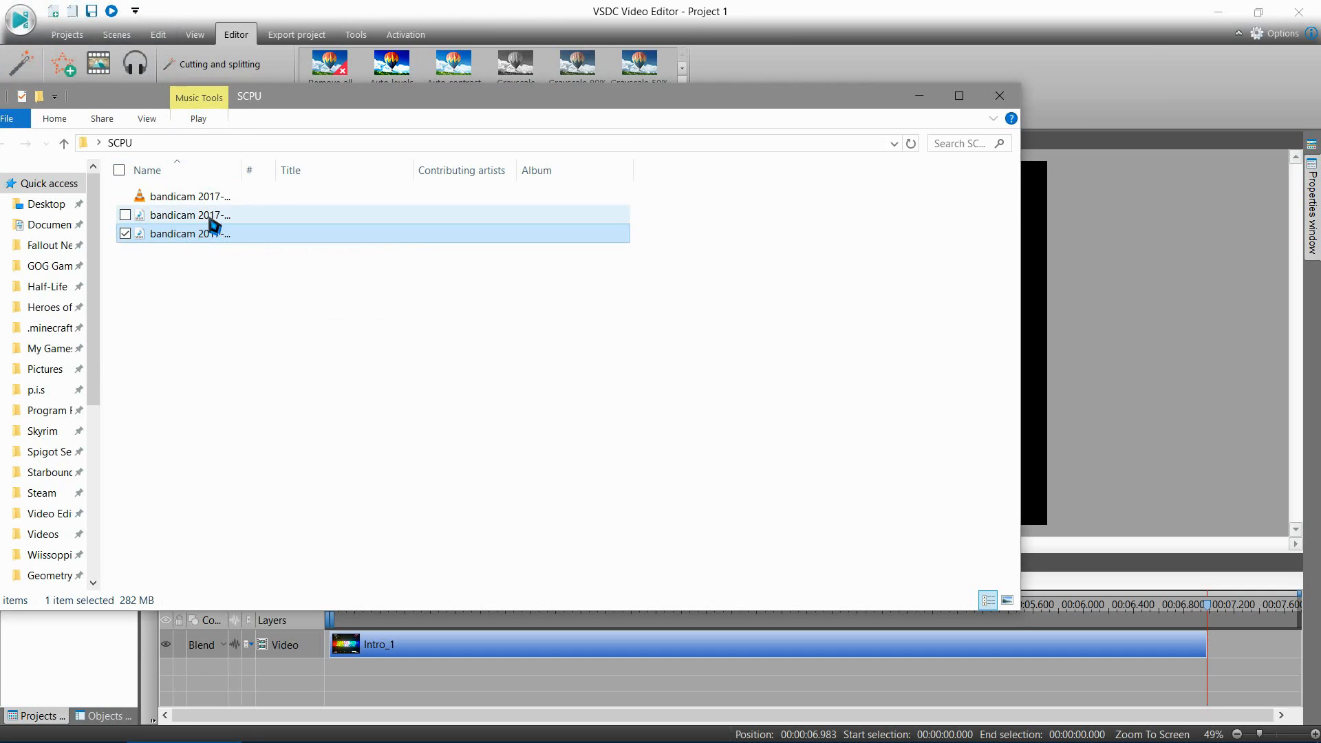
drag(207, 219, 224, 199)
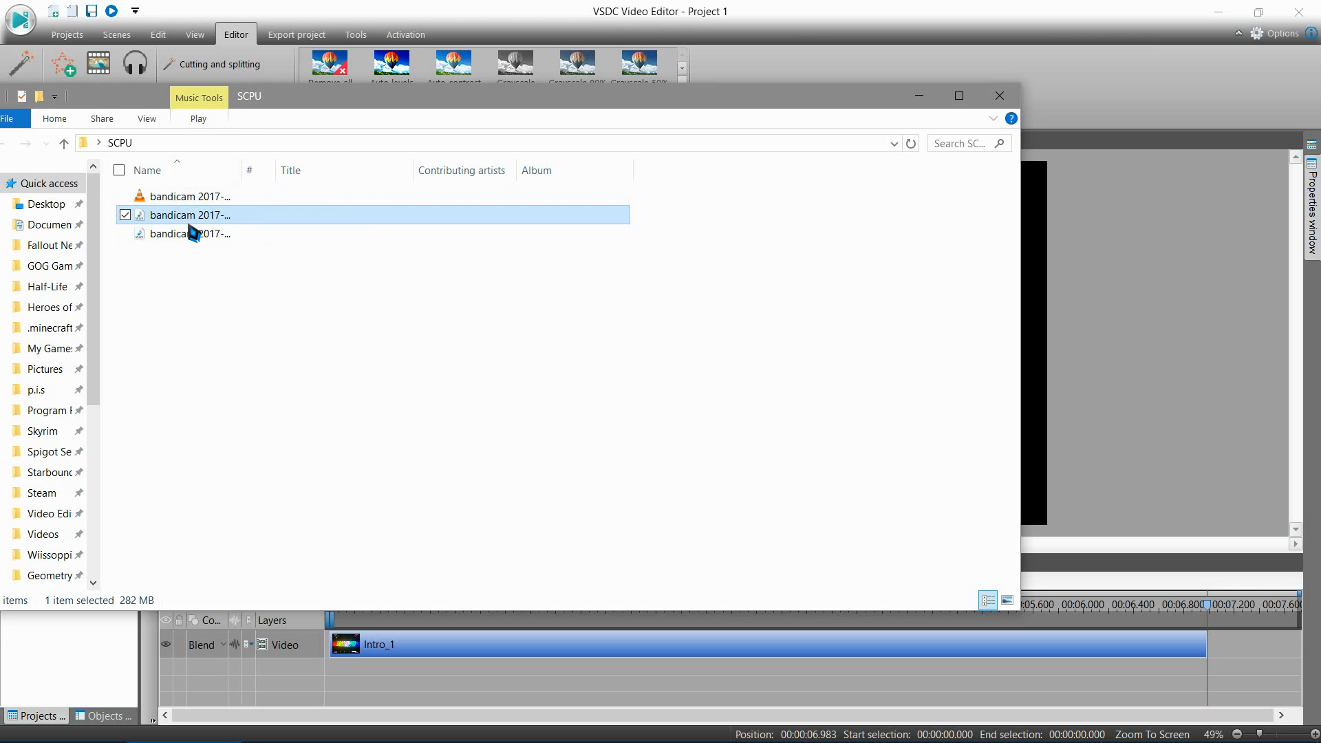
key(Delete)
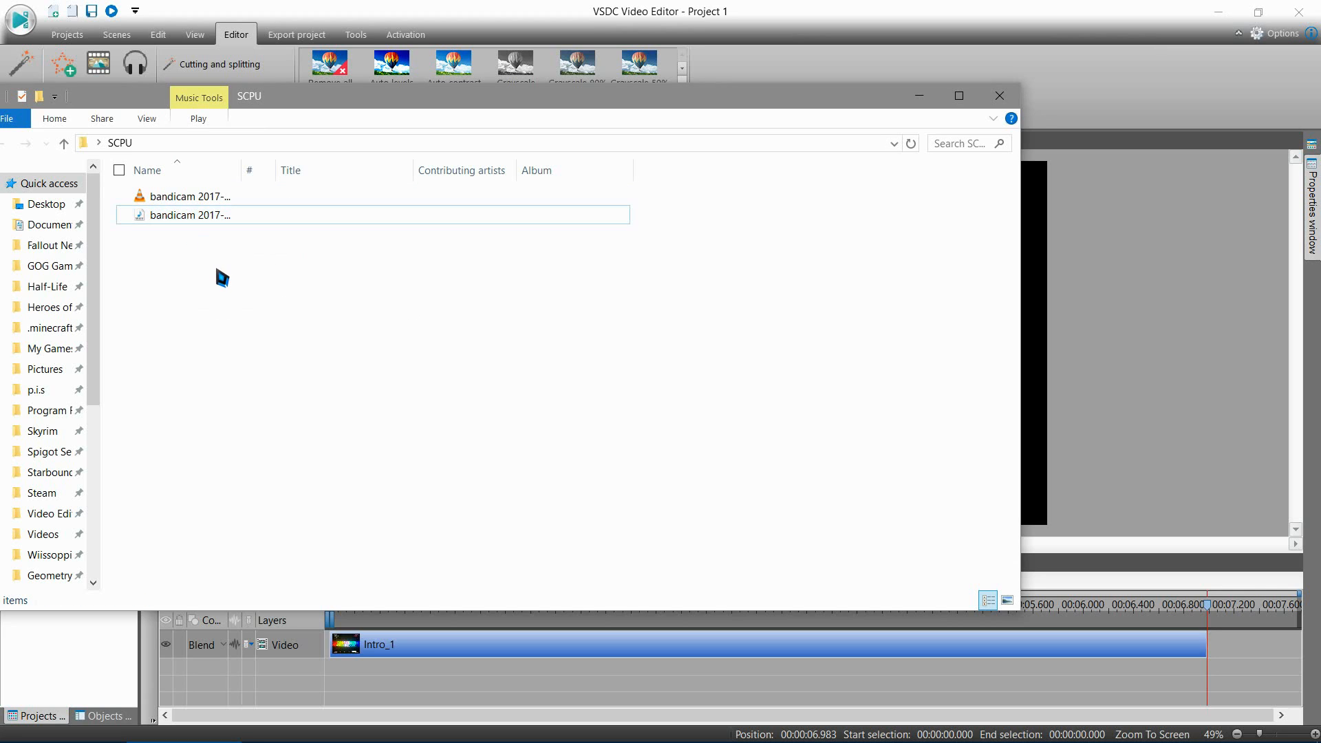
Step: Add the bandicam video recording from the SCPU folder to the scene at the end of the intro clip
drag(335, 113, 1218, 90)
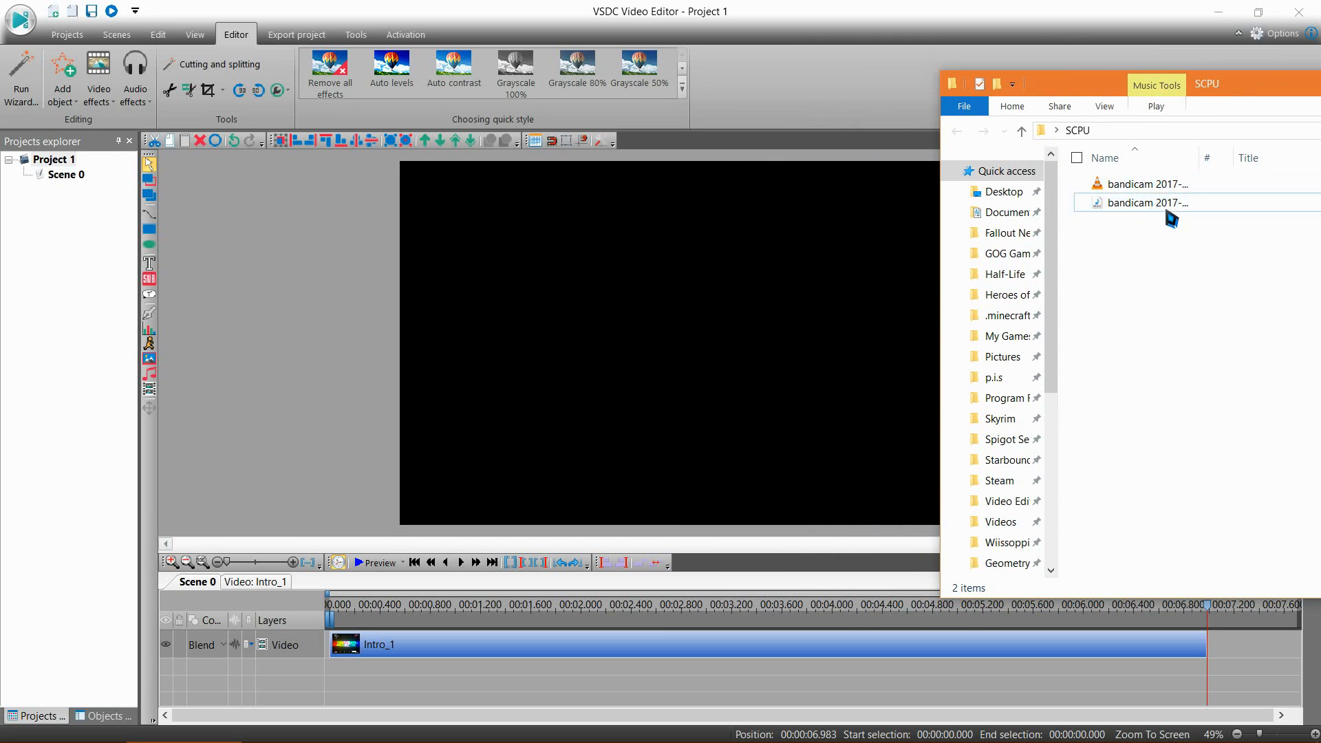
drag(1142, 188, 639, 252)
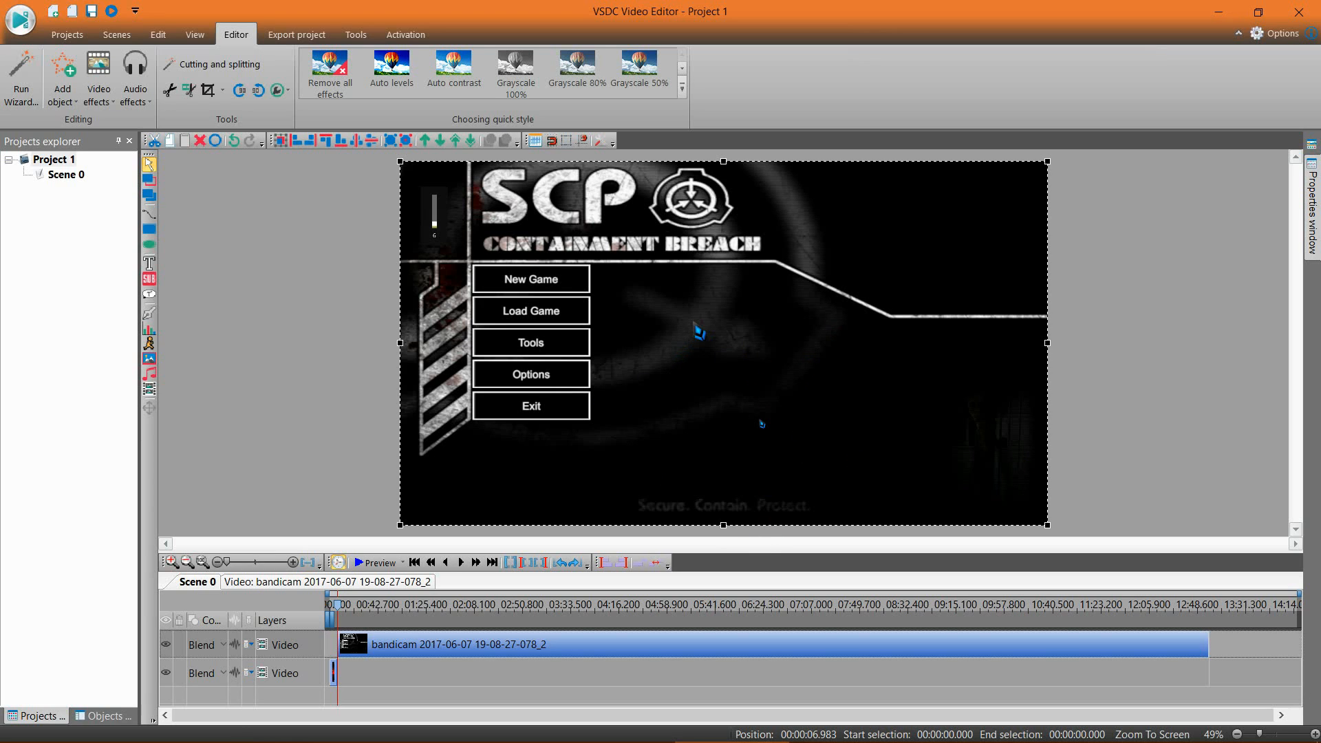
Step: Preview the scene from the cursor, skip ahead to about 02:44, and close the preview
click(375, 562)
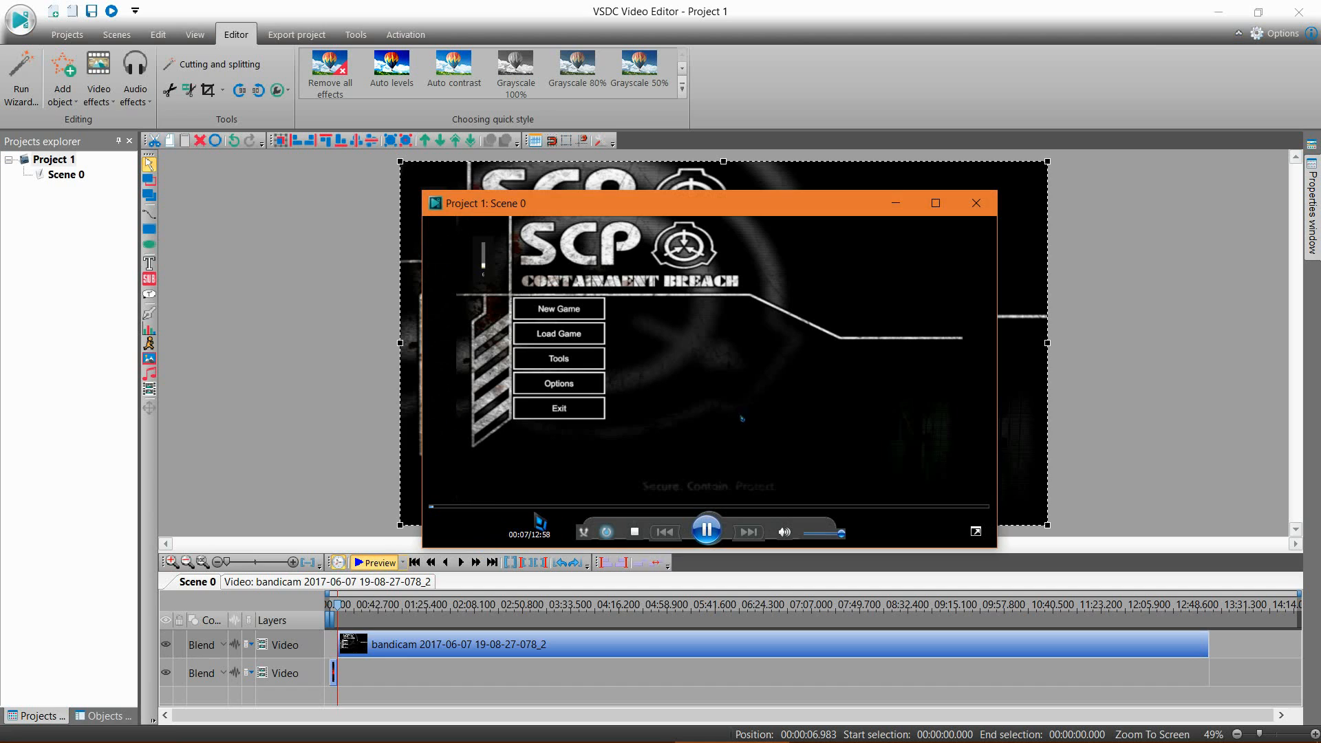
click(547, 508)
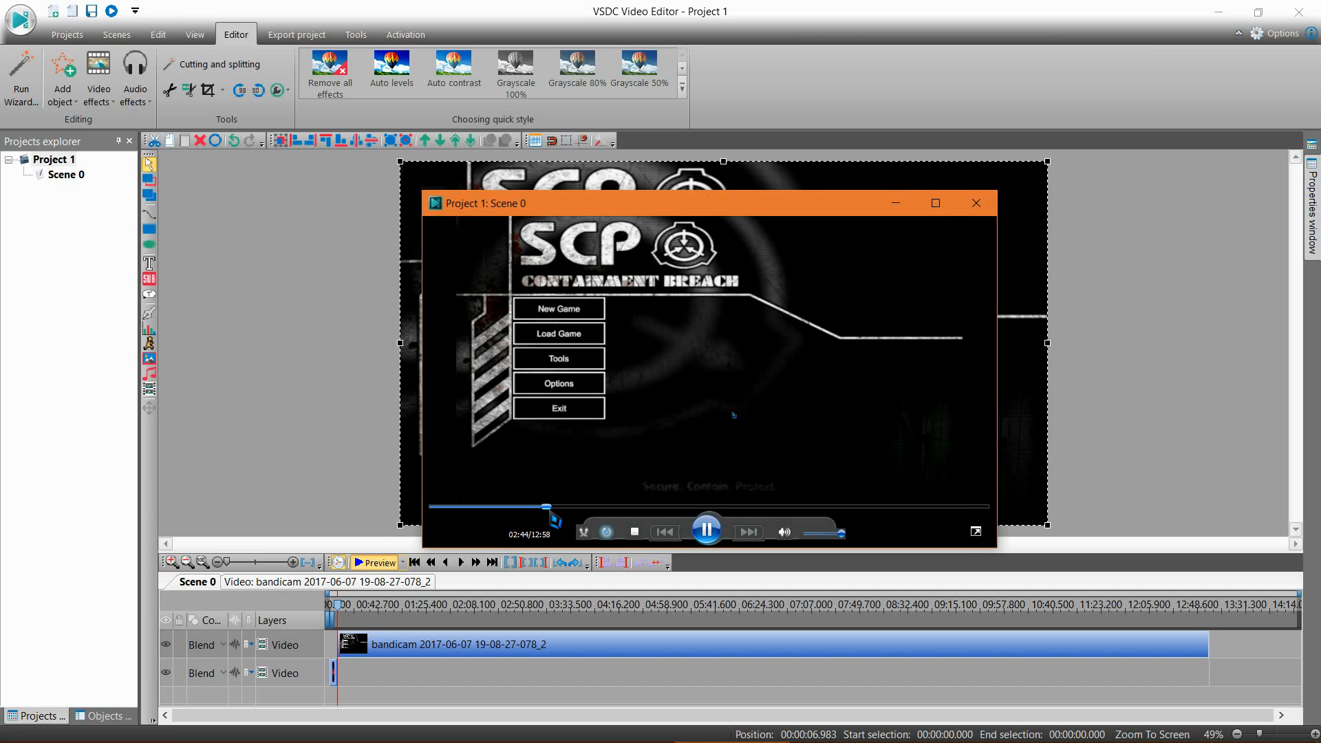
click(977, 204)
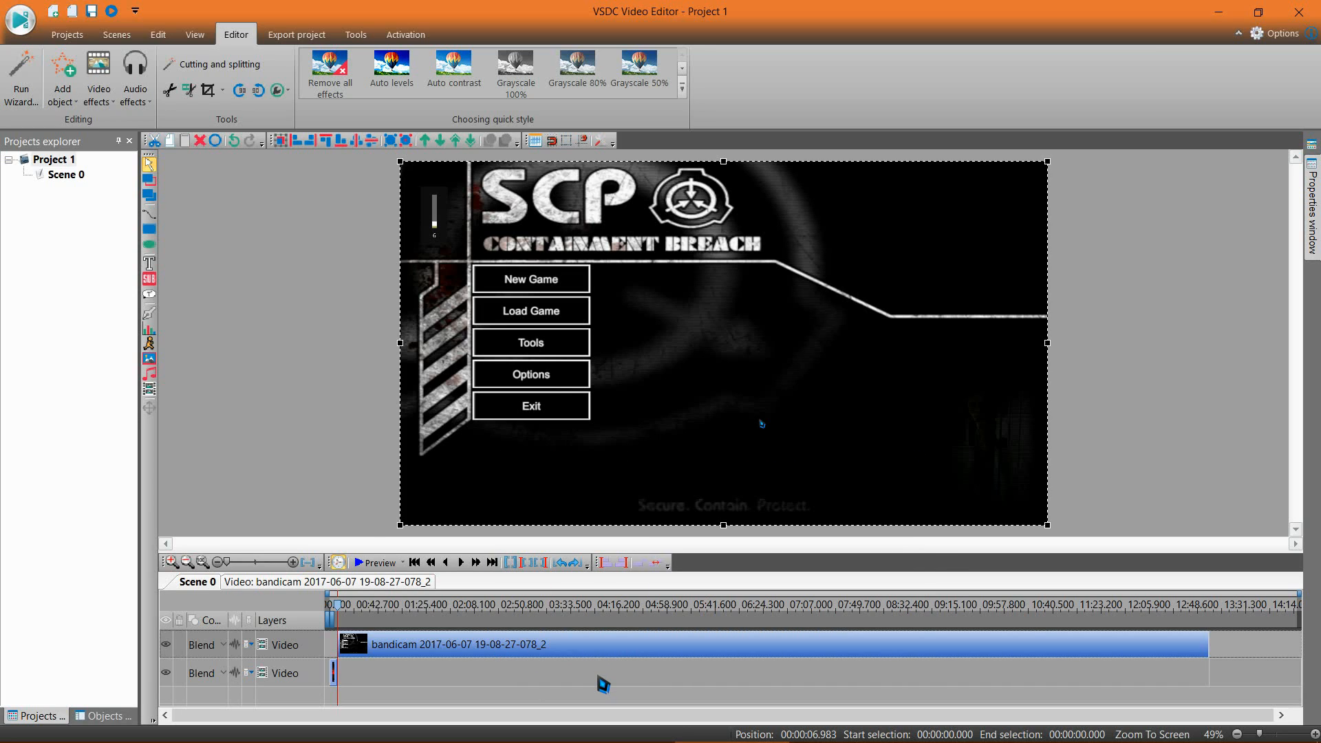
right_click(605, 648)
click(544, 664)
click(535, 646)
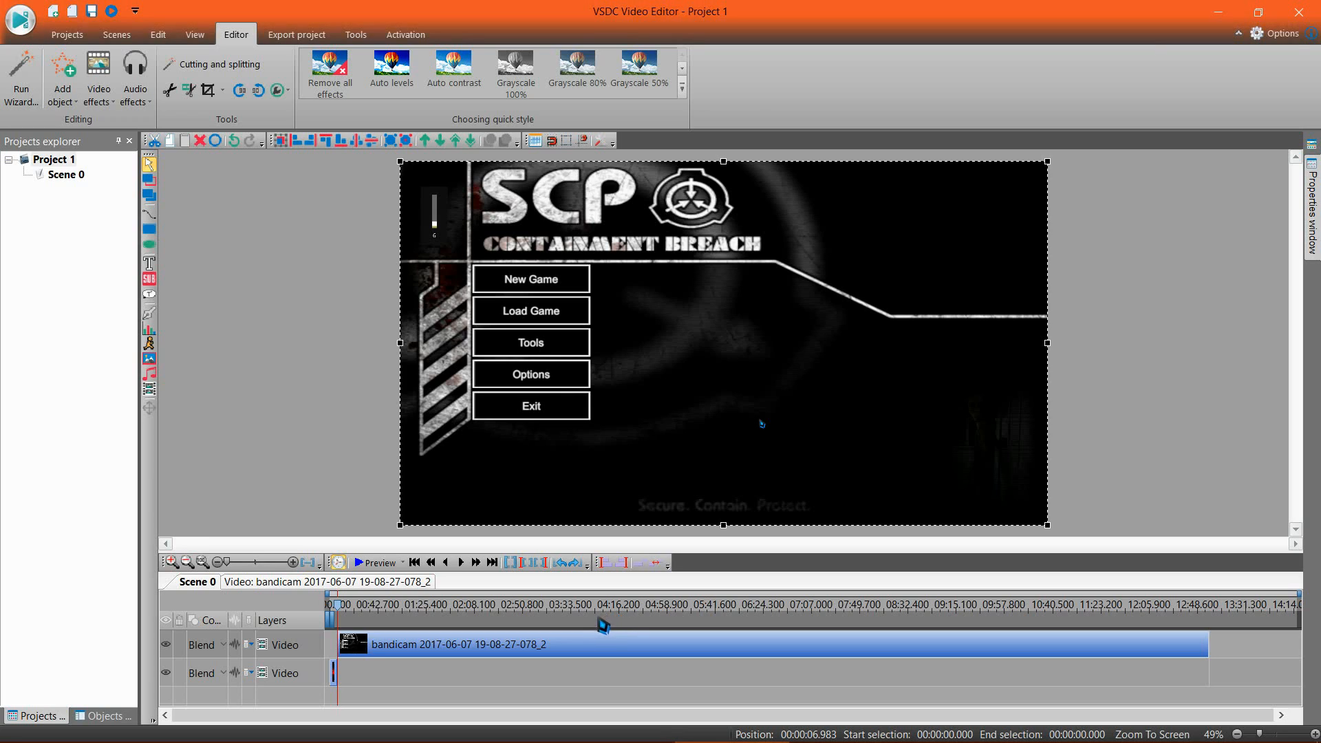
Step: Set the audio volume of the bandicam video clip on the timeline to -20 dB
right_click(543, 649)
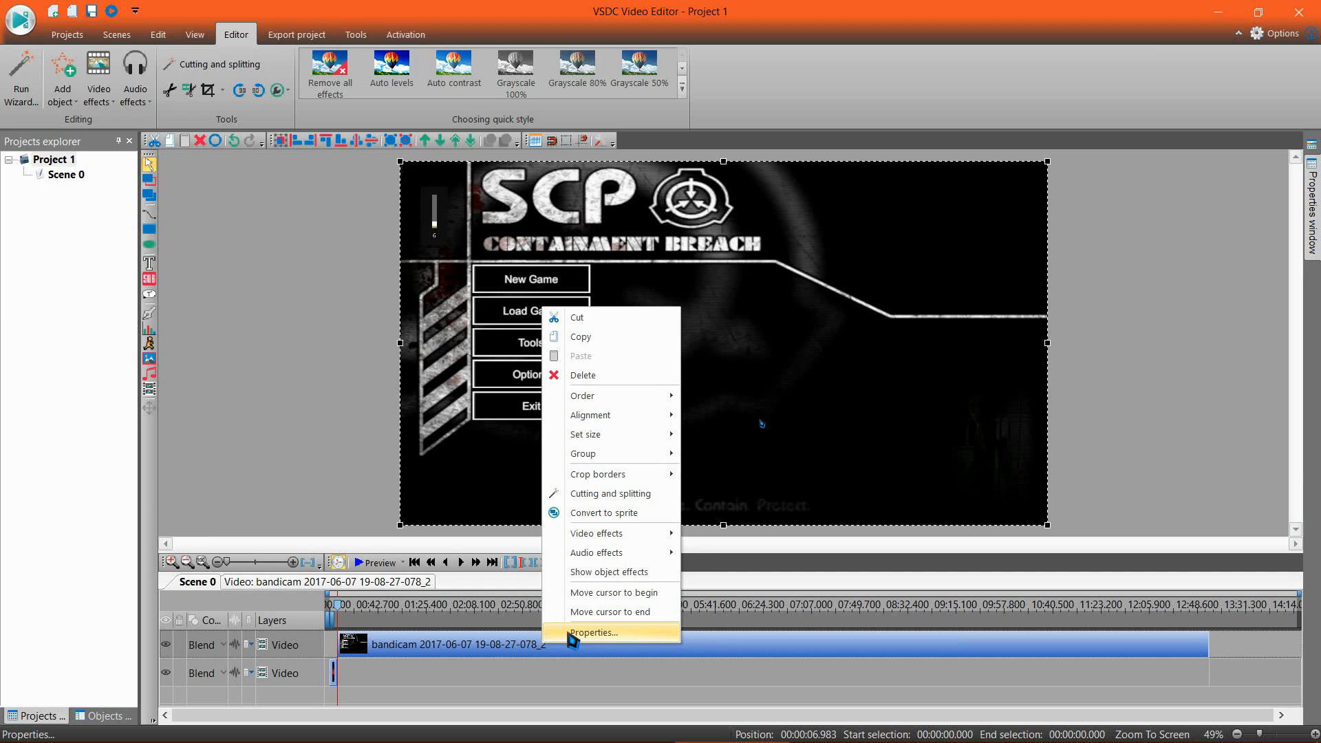
click(593, 633)
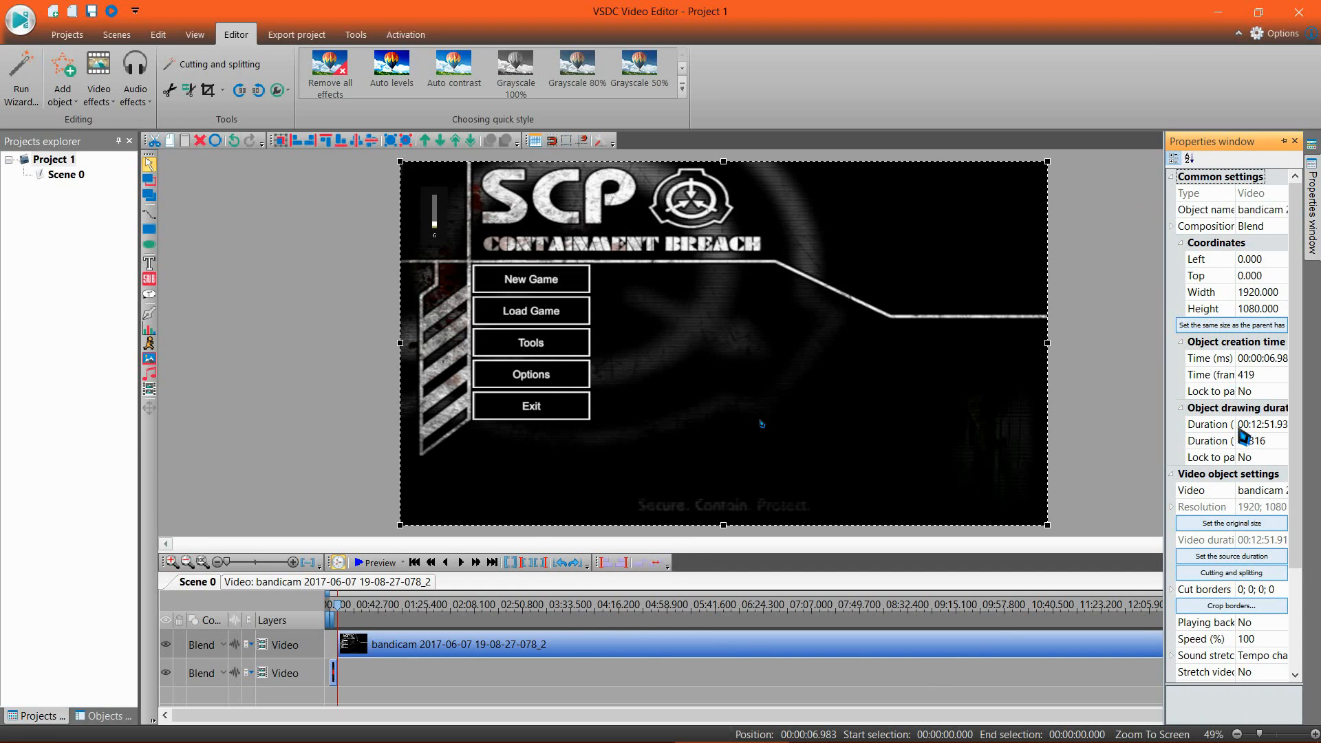
scroll(1233, 450, down, 3)
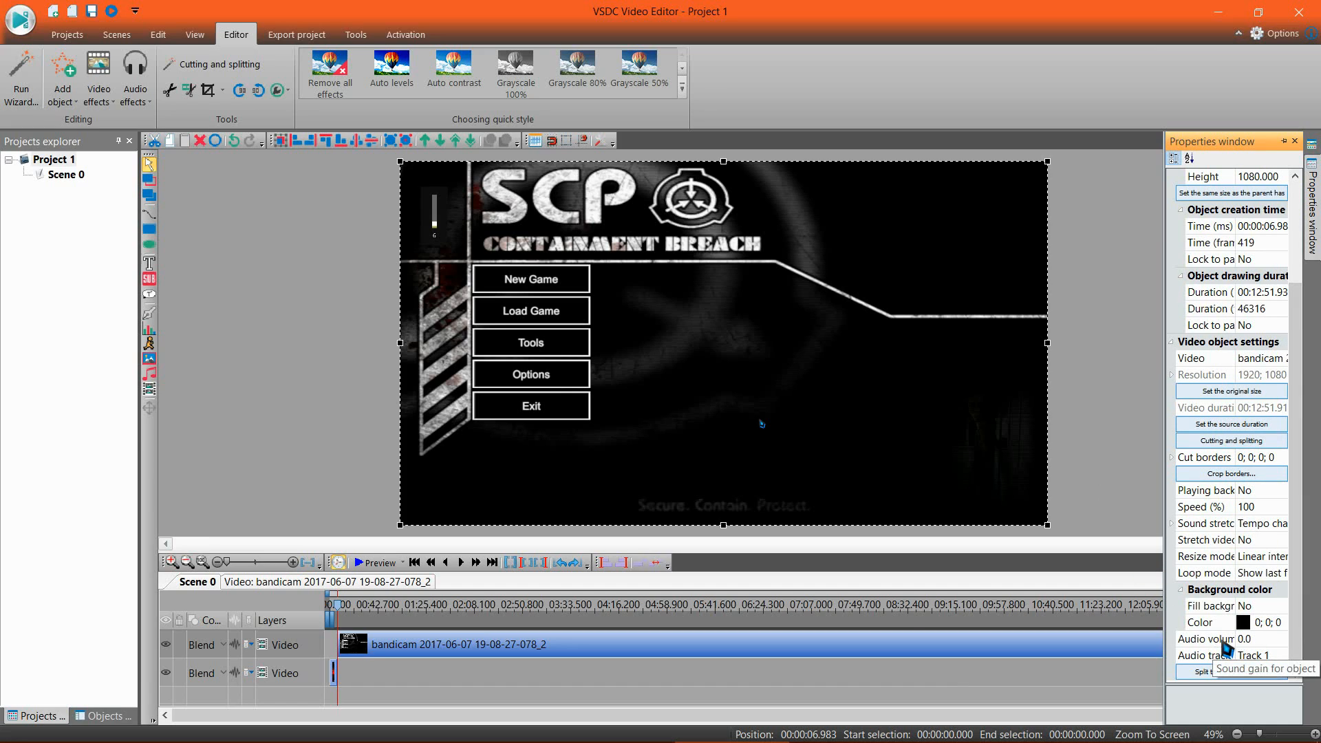
click(1231, 640)
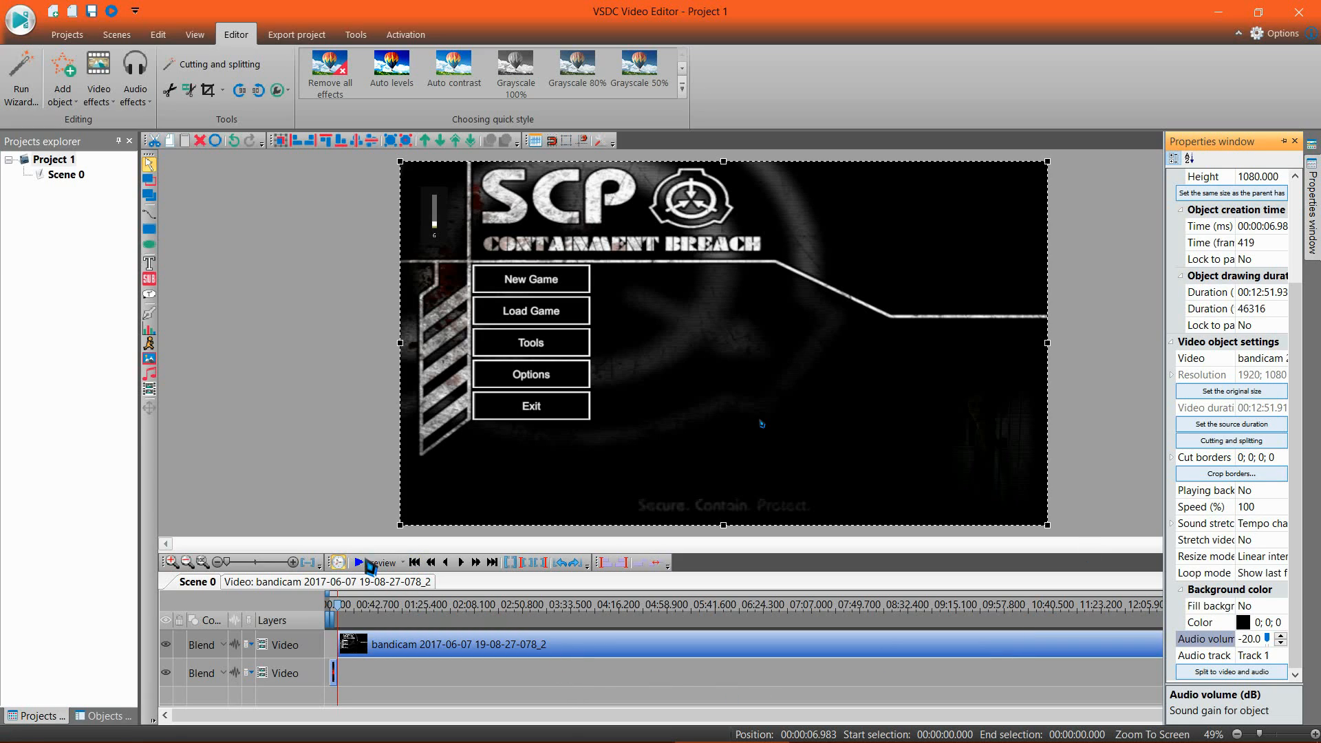
Step: Preview the scene from about 02:25 to check the gameplay sound level, and close the preview
click(493, 621)
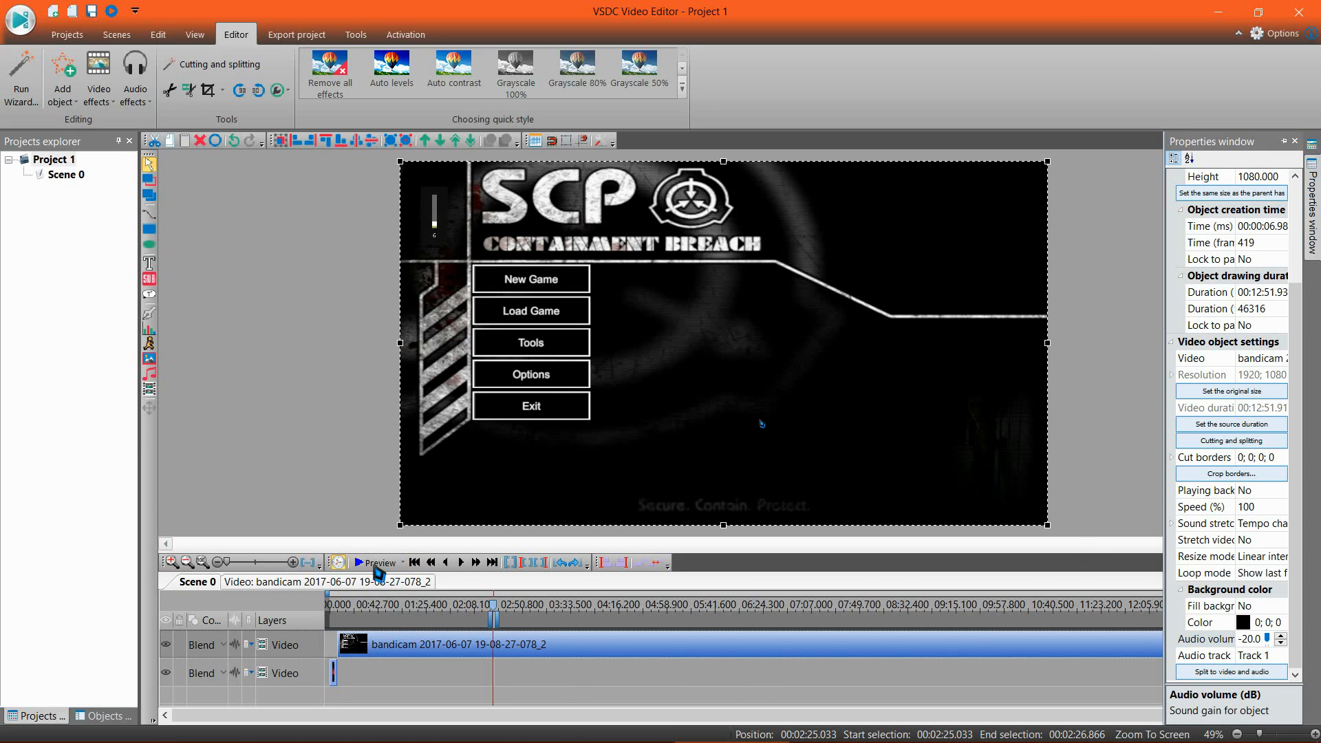
click(376, 564)
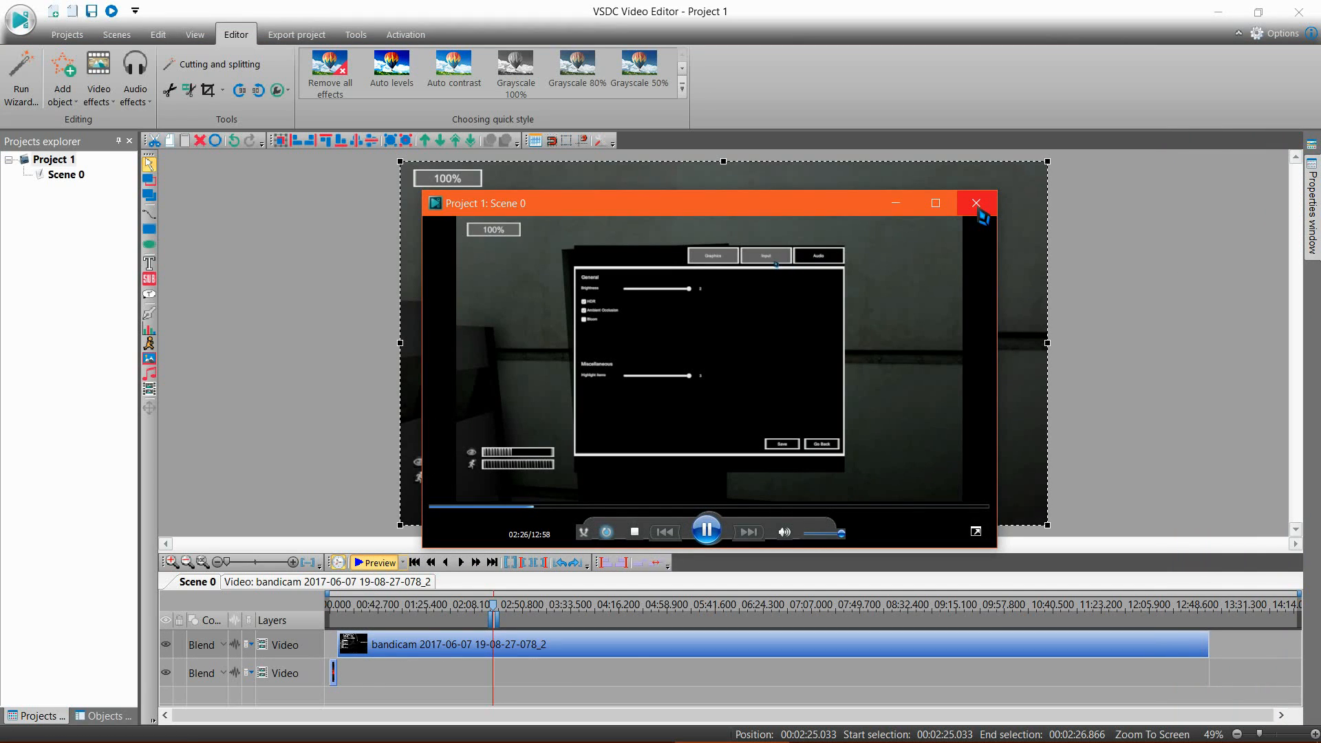
click(977, 207)
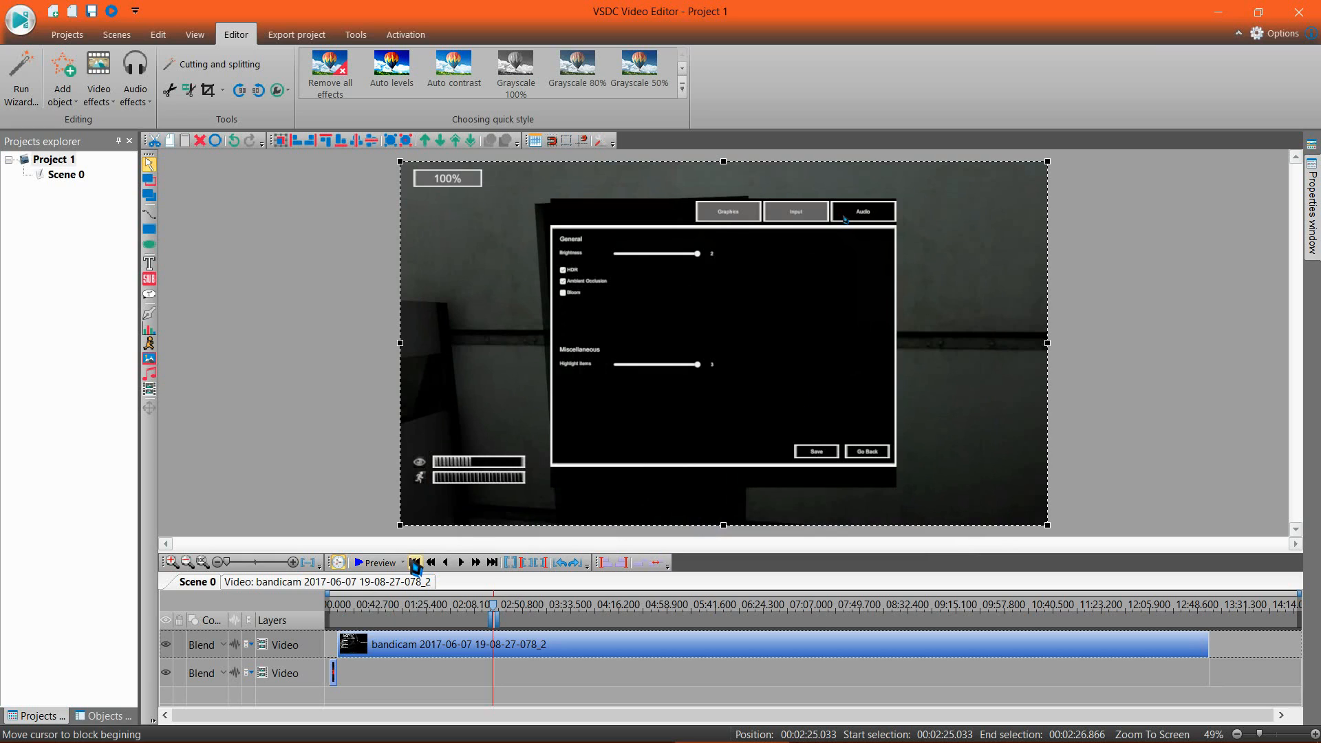
Step: Return the cursor to the start of the bandicam clip and add the bandicam WAV file from the SCPU folder there
click(413, 562)
click(498, 683)
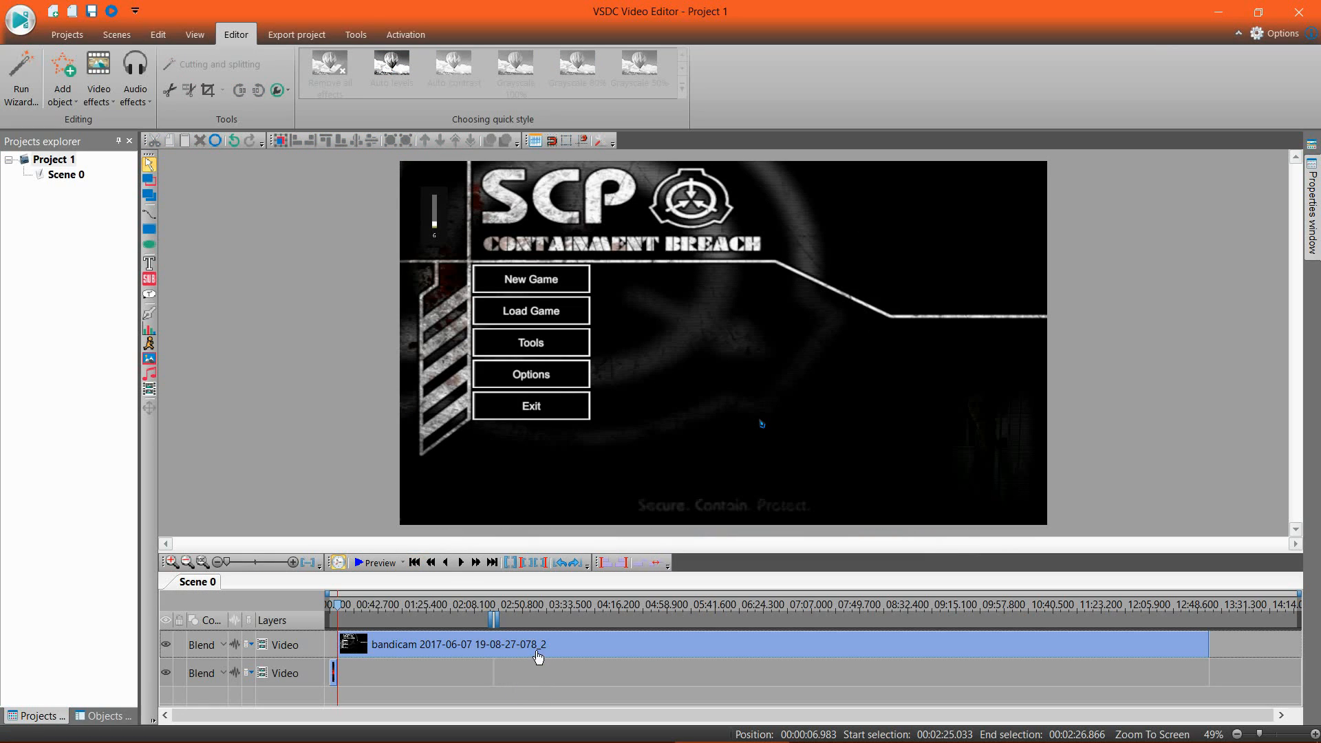
click(519, 651)
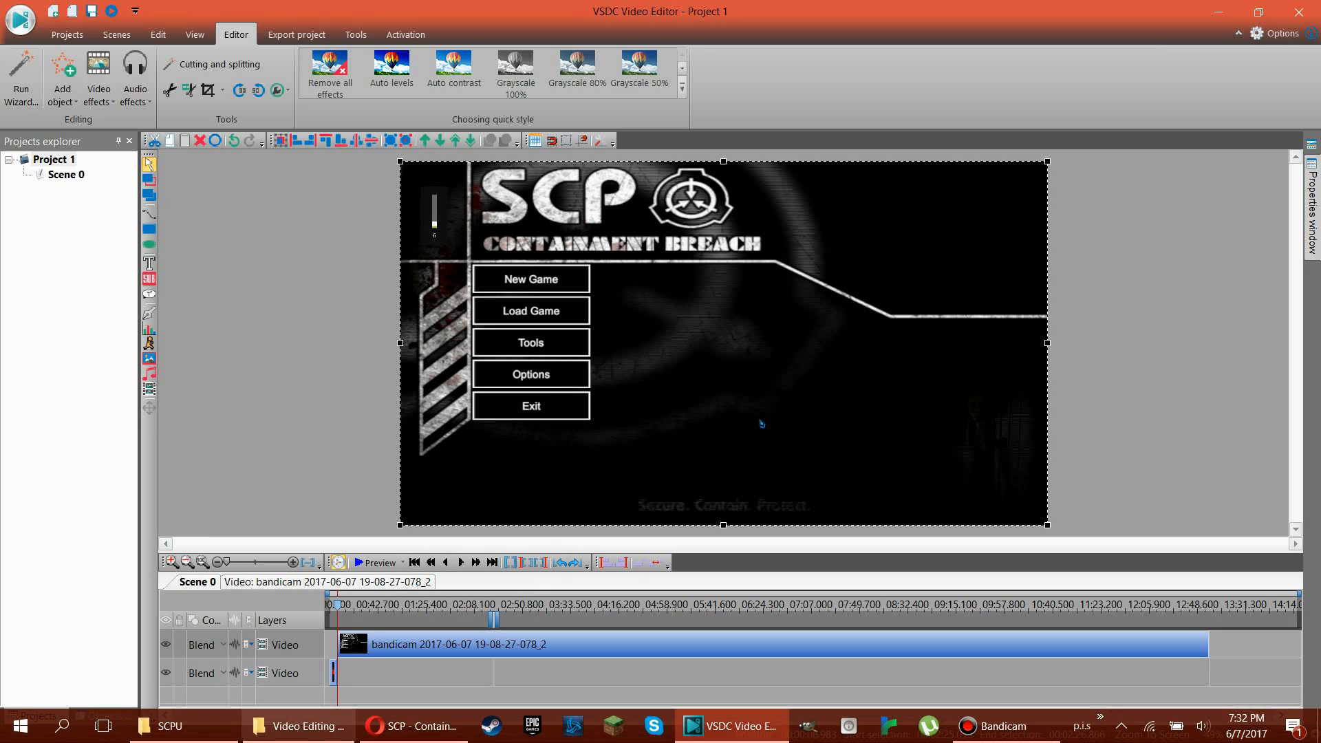
click(168, 726)
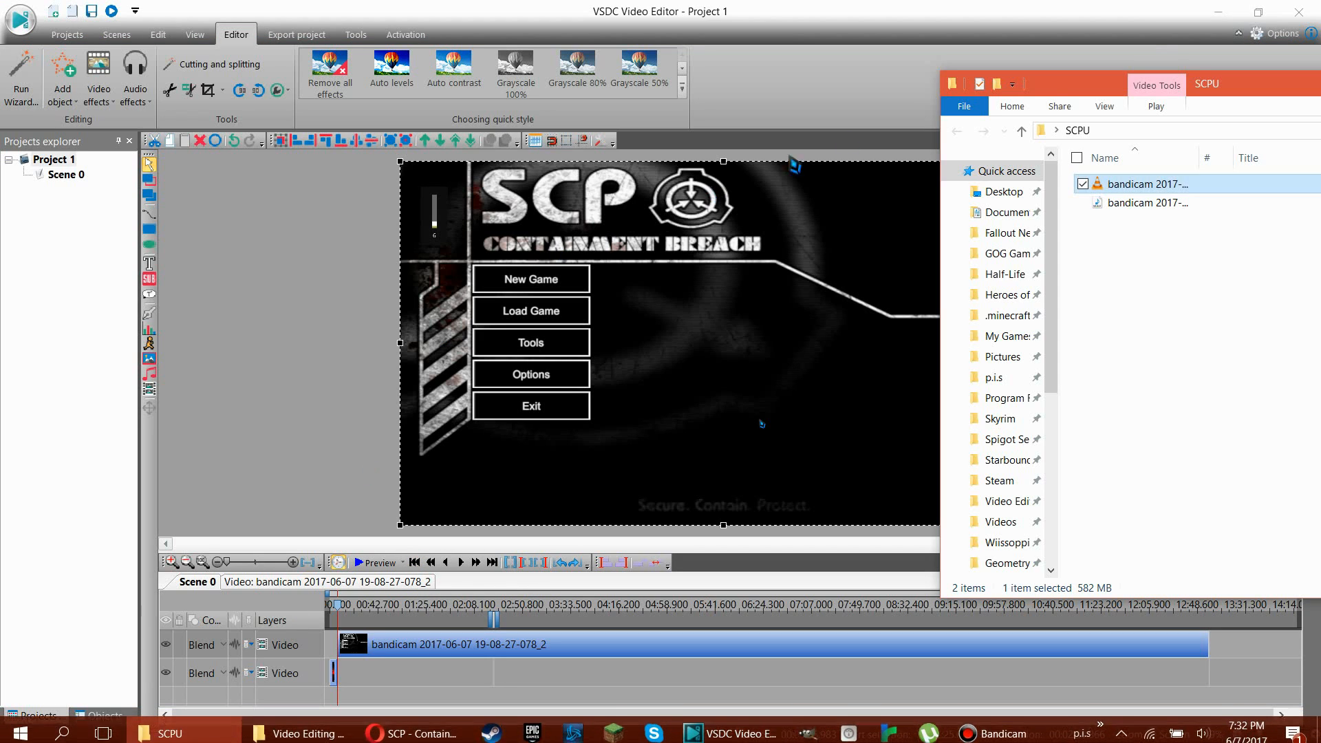
click(1138, 204)
drag(1138, 209, 688, 328)
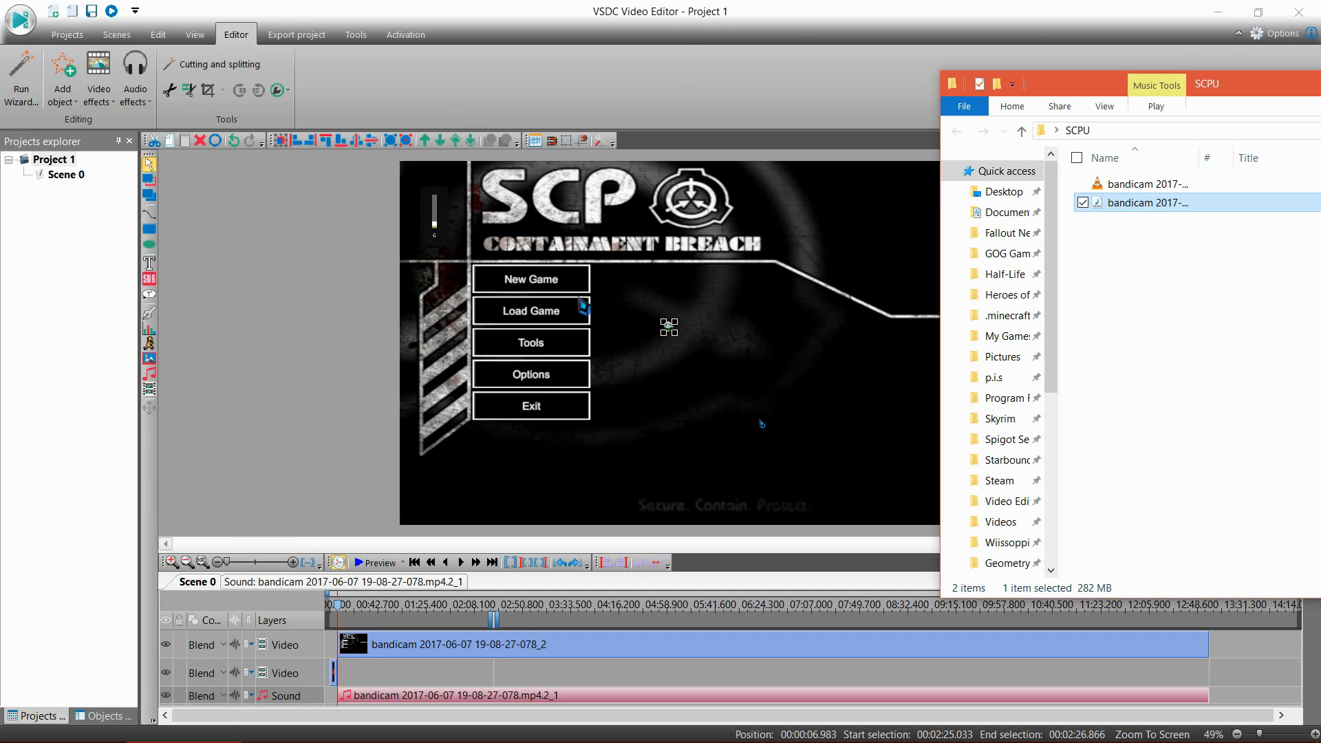
click(711, 23)
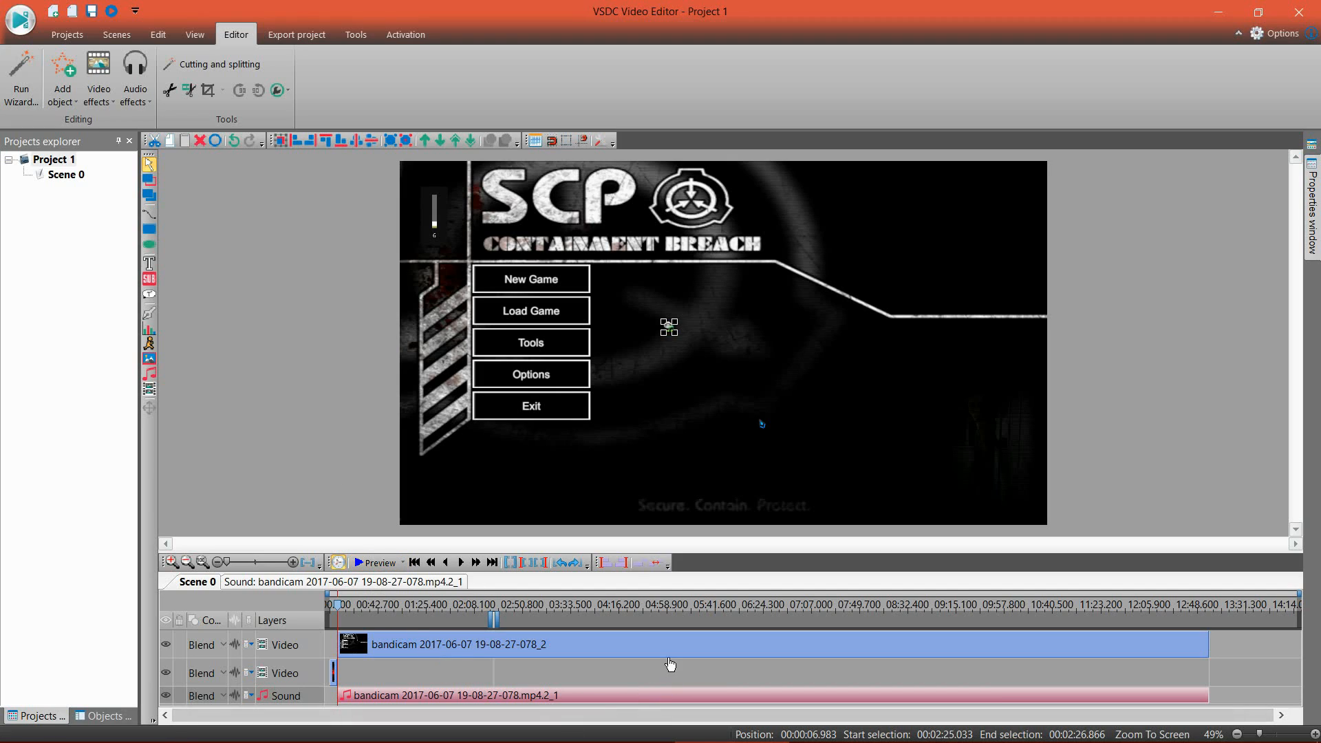
Step: Set the audio volume of the bandicam sound clip to 4 dB
right_click(539, 697)
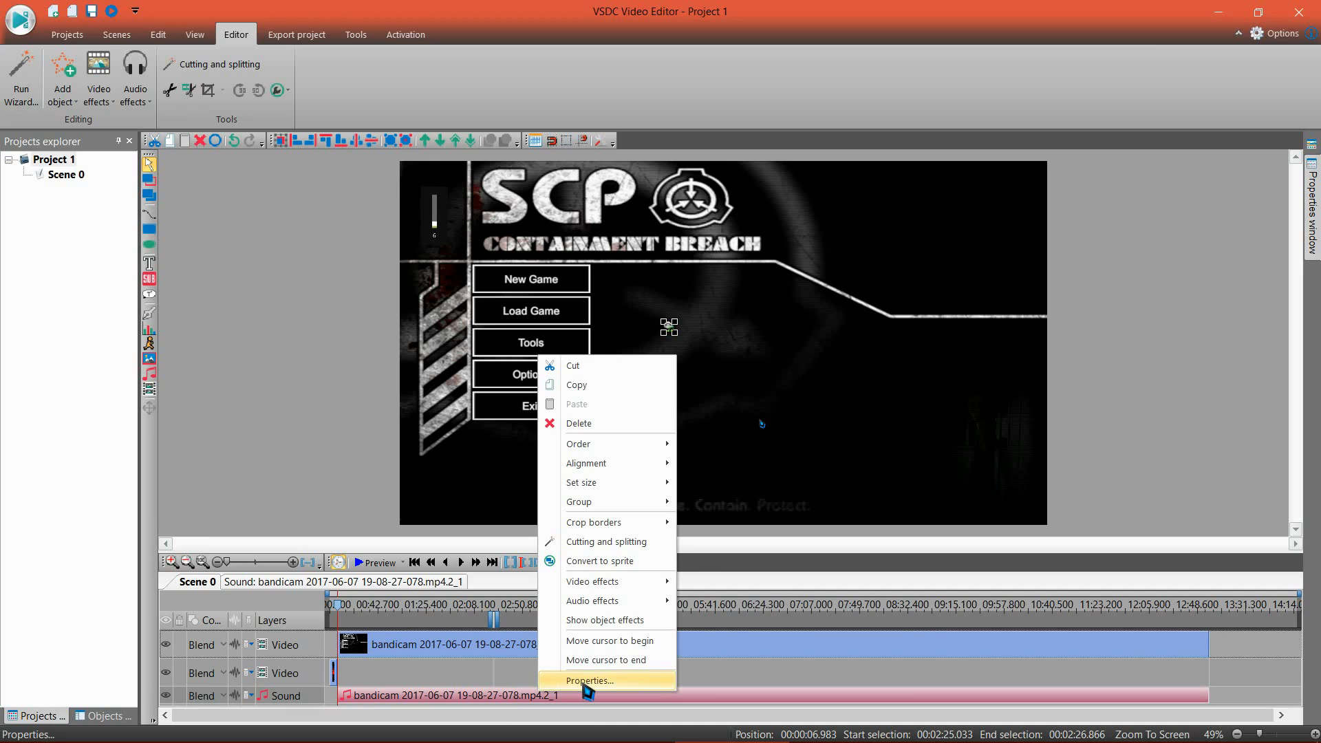
click(571, 703)
click(1250, 490)
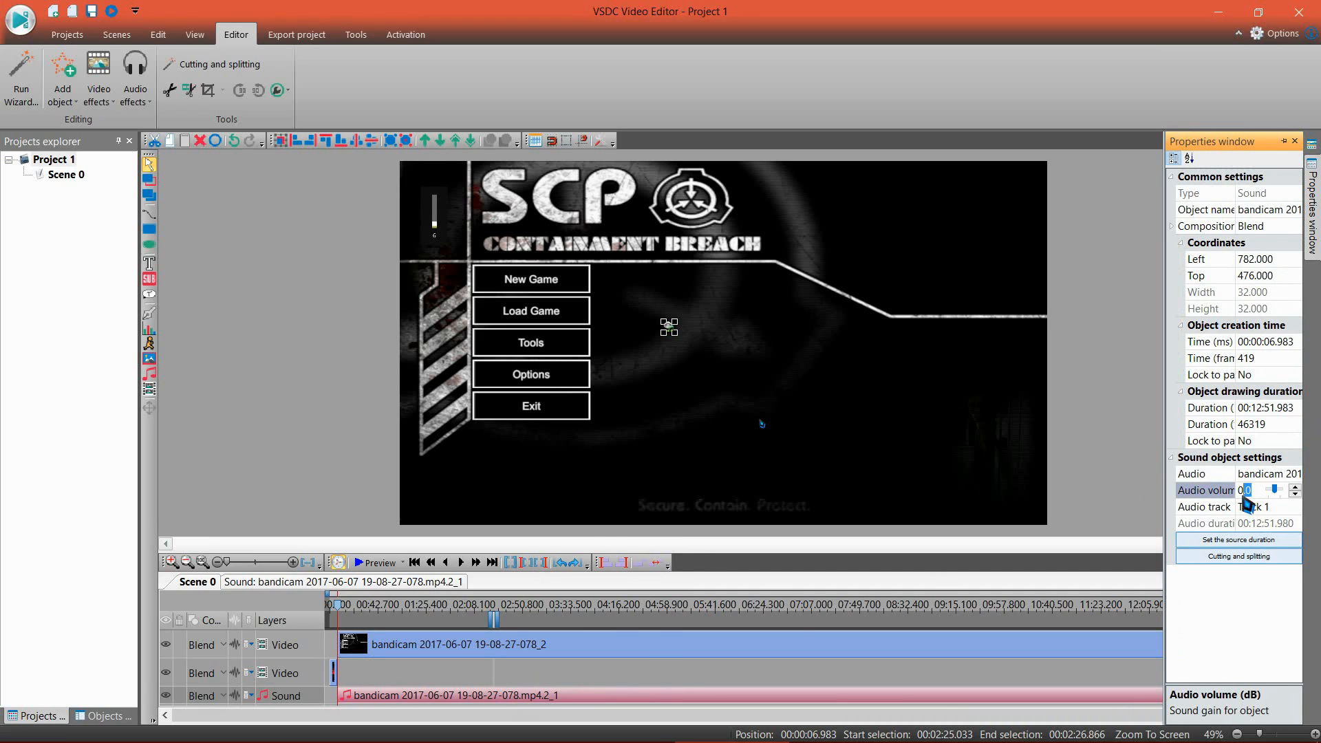
right_click(1252, 491)
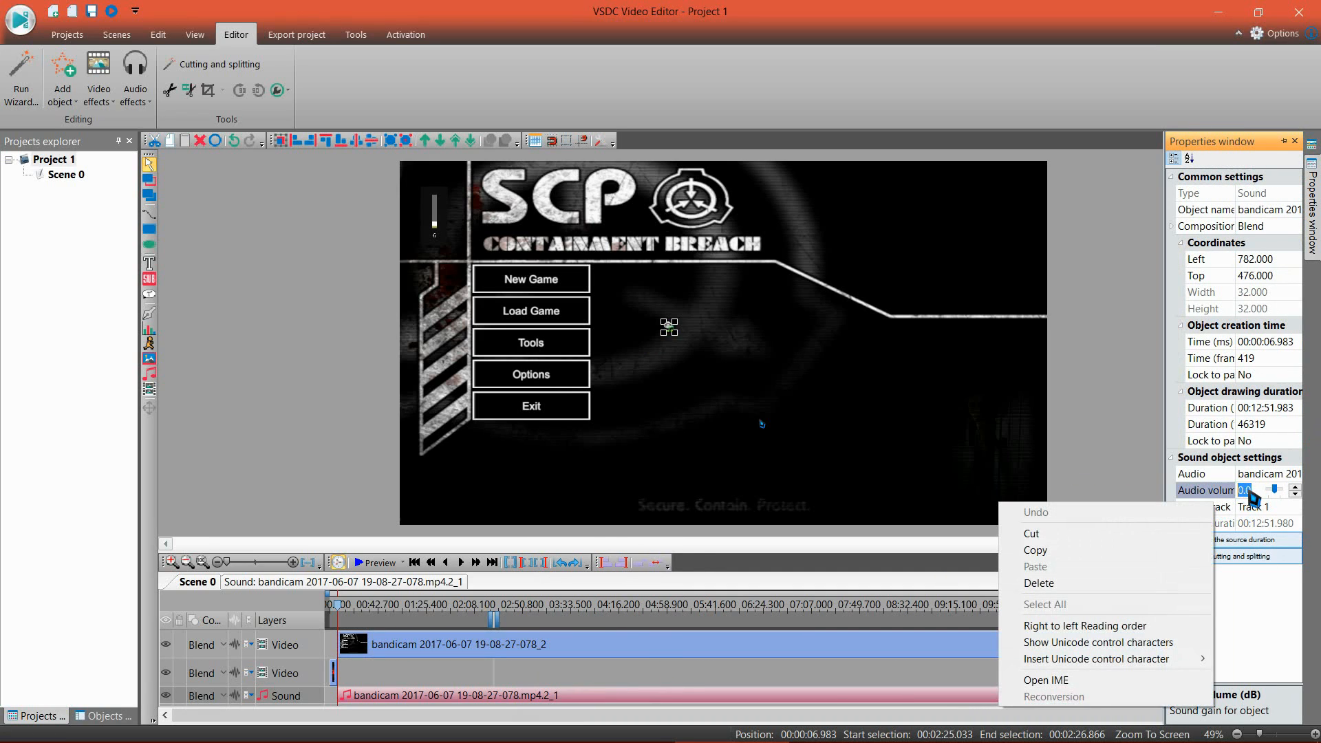
key(Escape)
text(4)
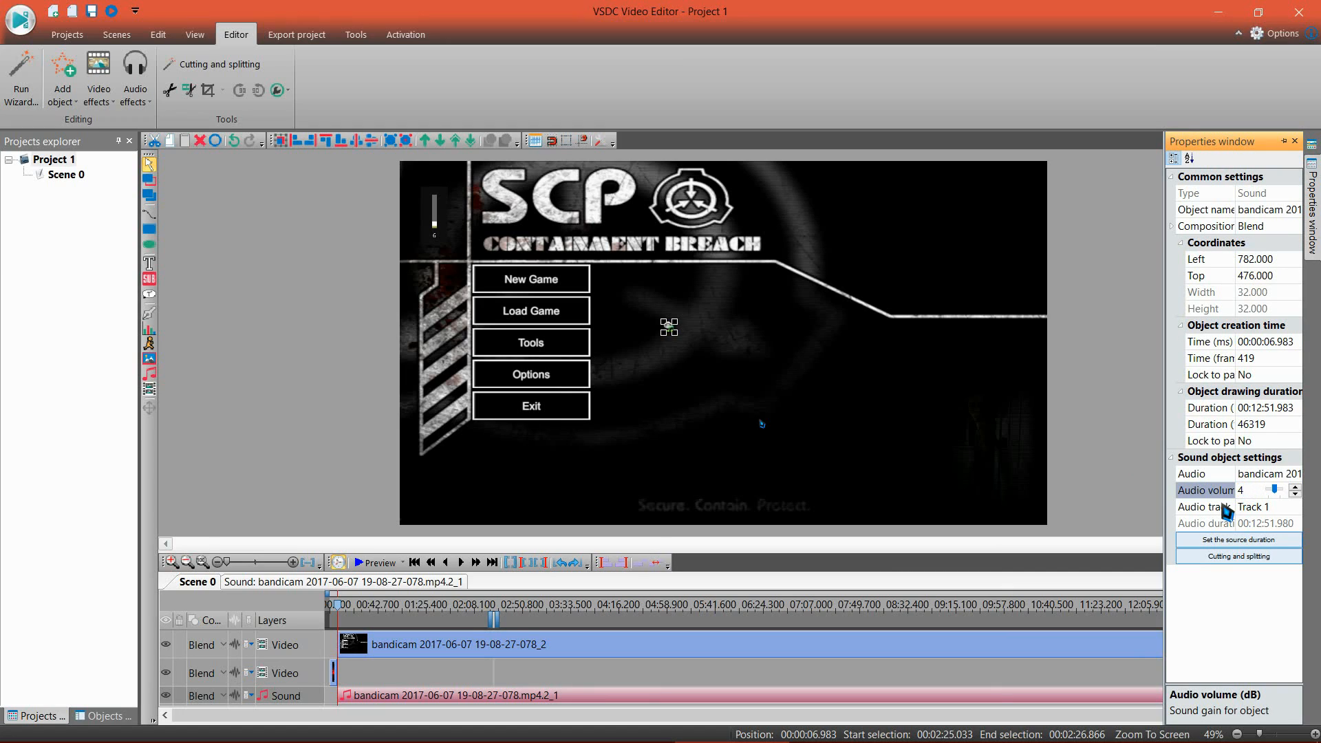
Step: Preview the scene from about 03:23 to check the balance of voice and game sound, and close the preview
click(415, 608)
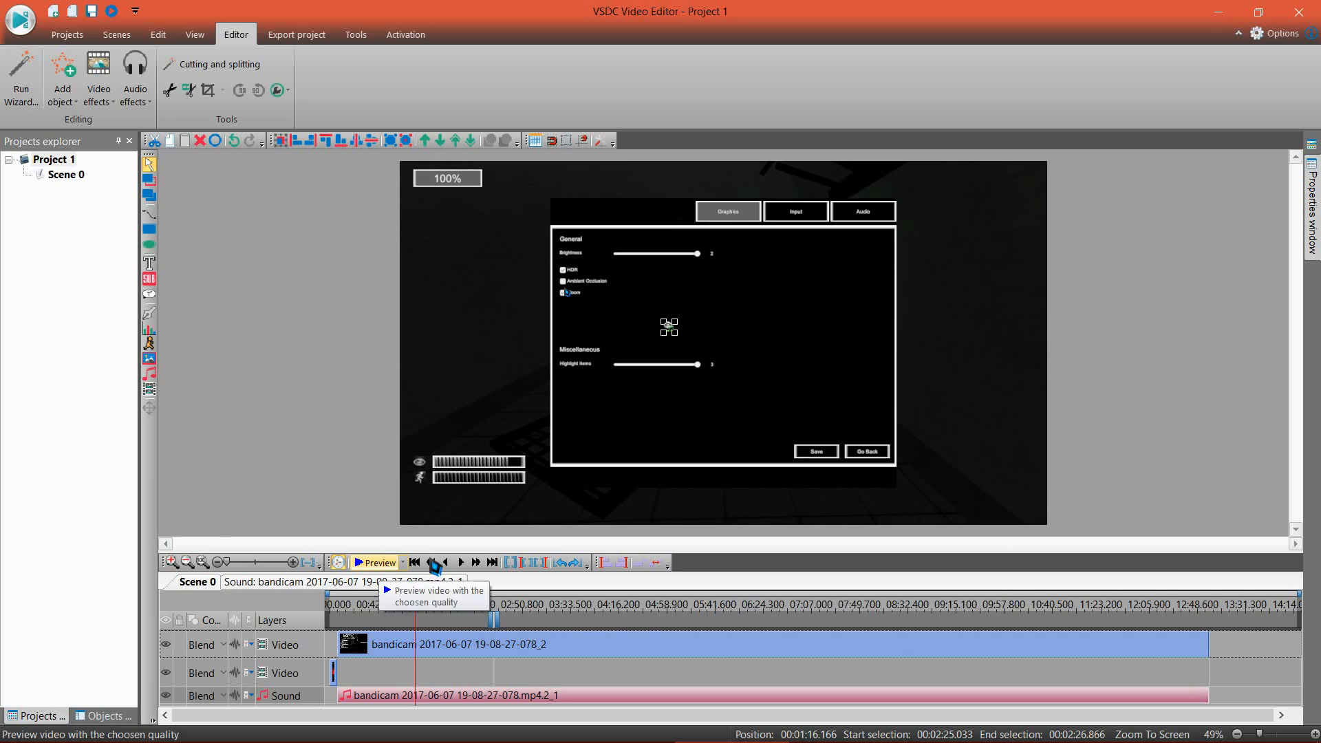
click(559, 605)
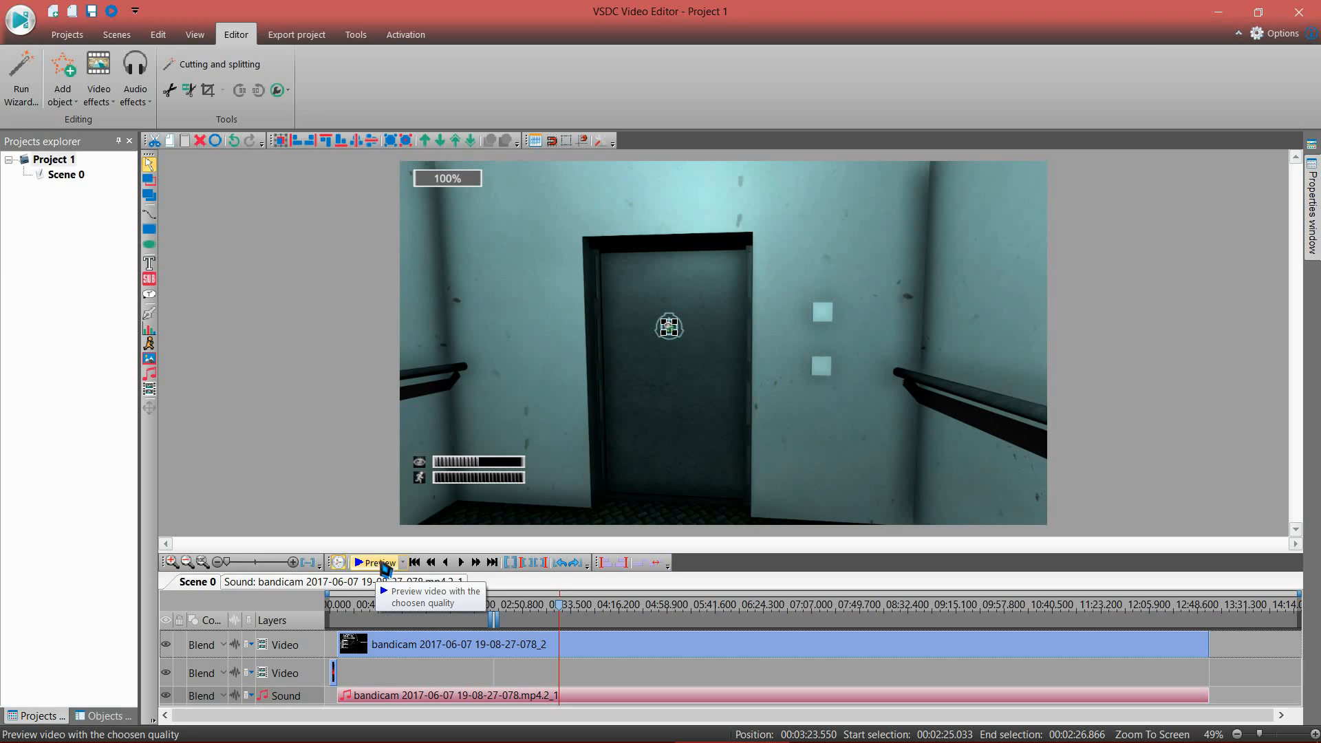
click(377, 566)
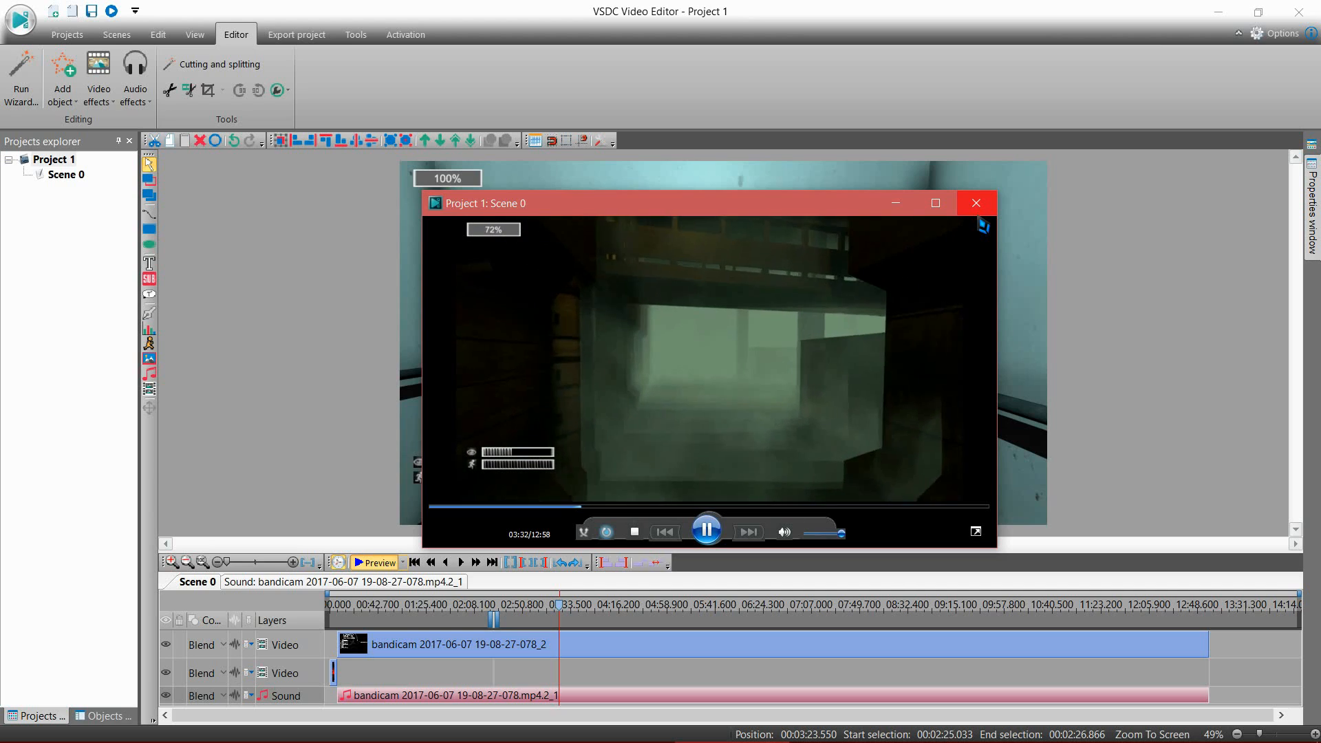
click(977, 214)
Step: Select the bandicam video clip and move the timeline cursor to its end
click(589, 666)
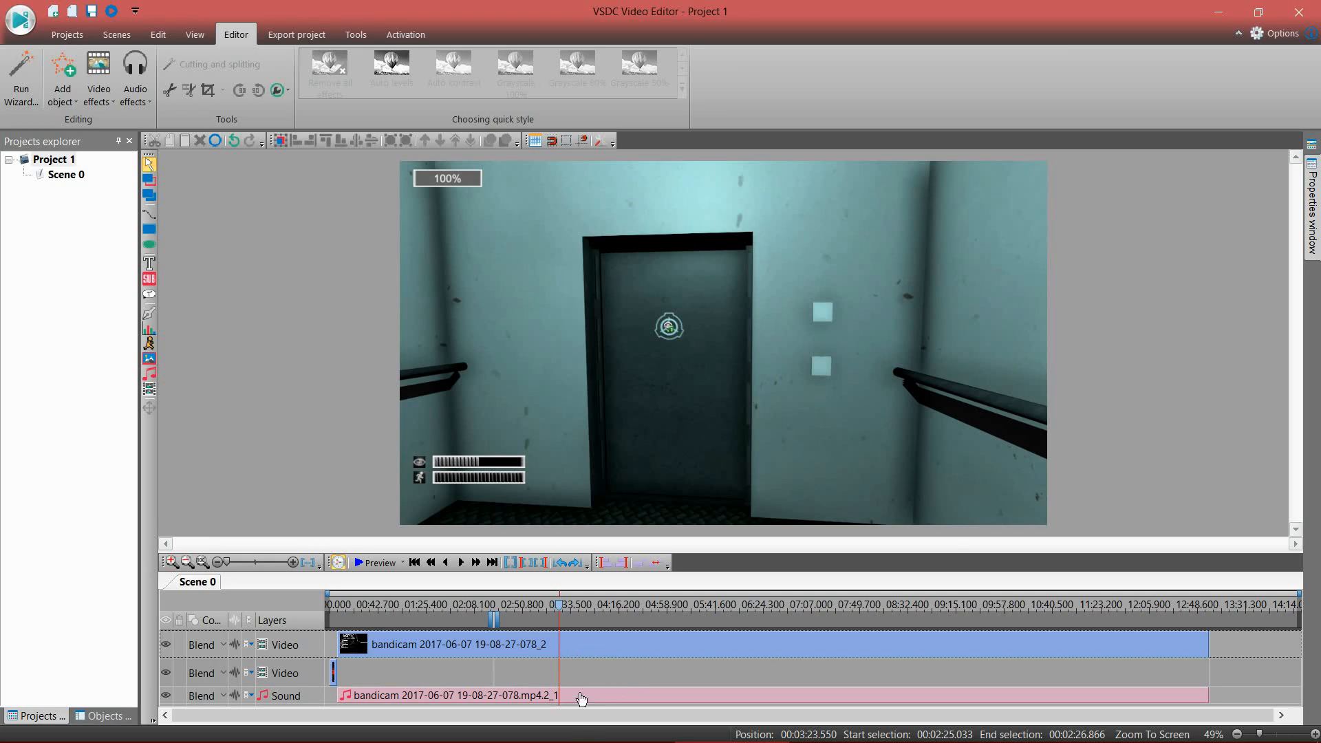
click(575, 659)
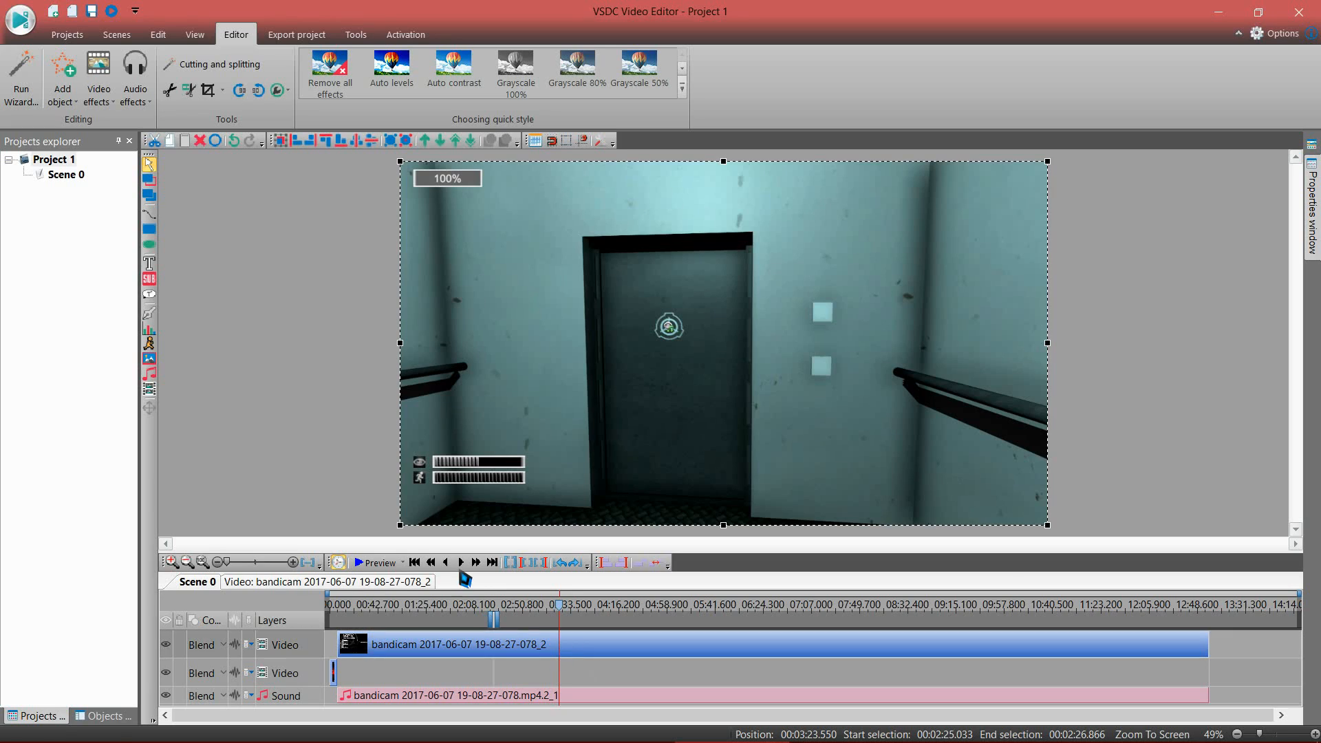
click(493, 564)
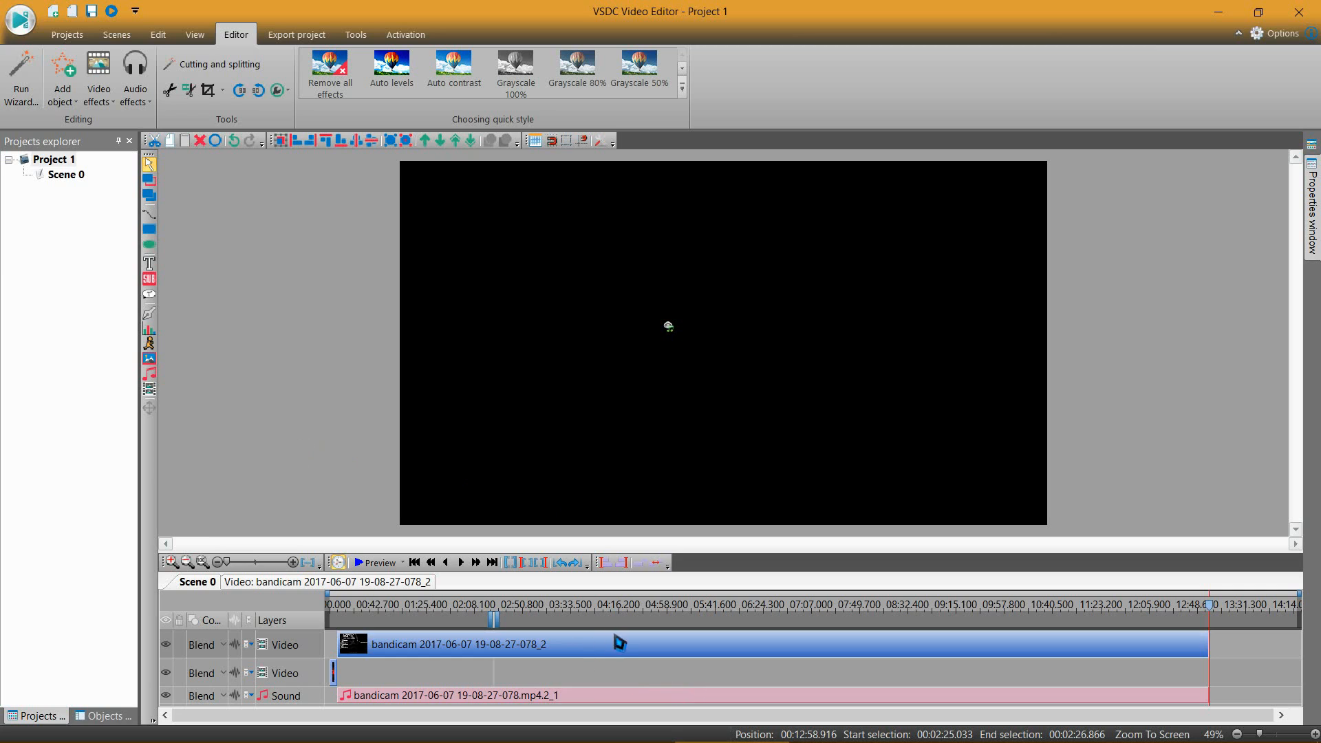
right_click(453, 646)
click(513, 627)
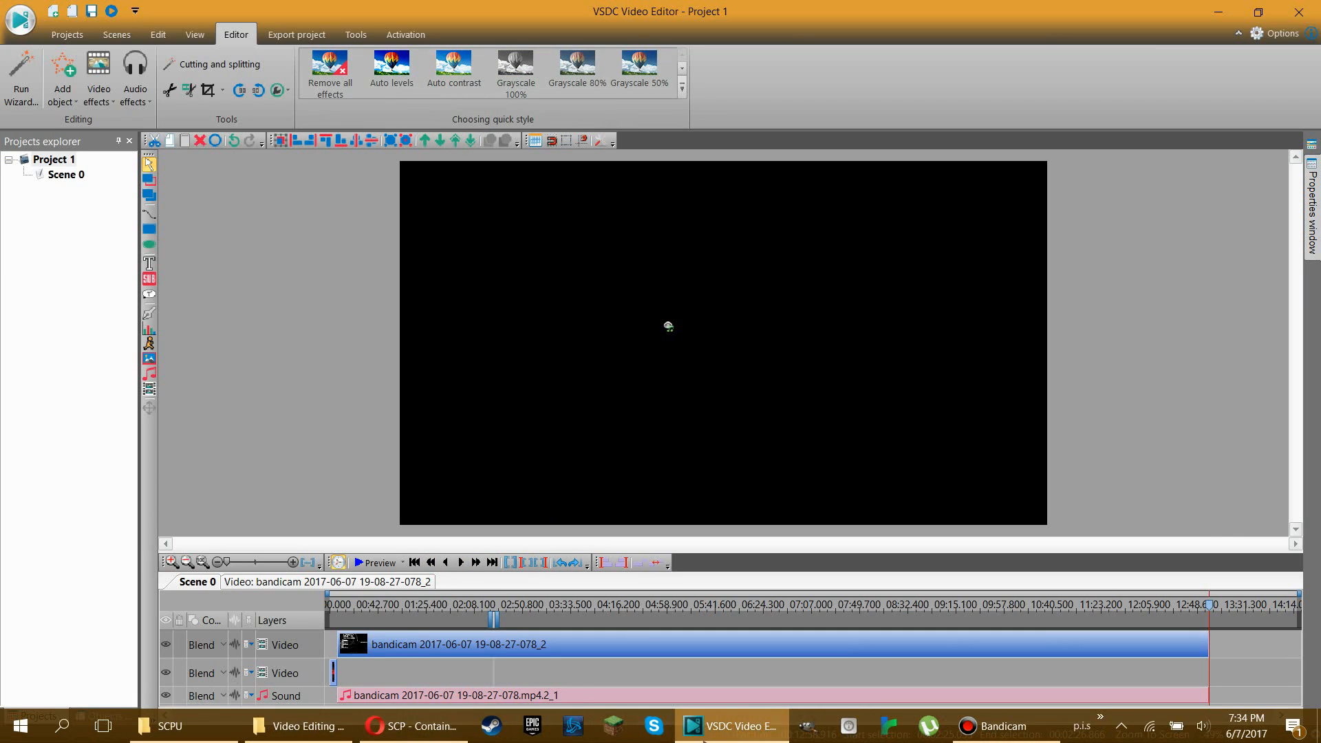
Step: Add the closing video clip from the Video Editing Stuff folder to the scene at the end of the bandicam clip
mouse_move(303, 733)
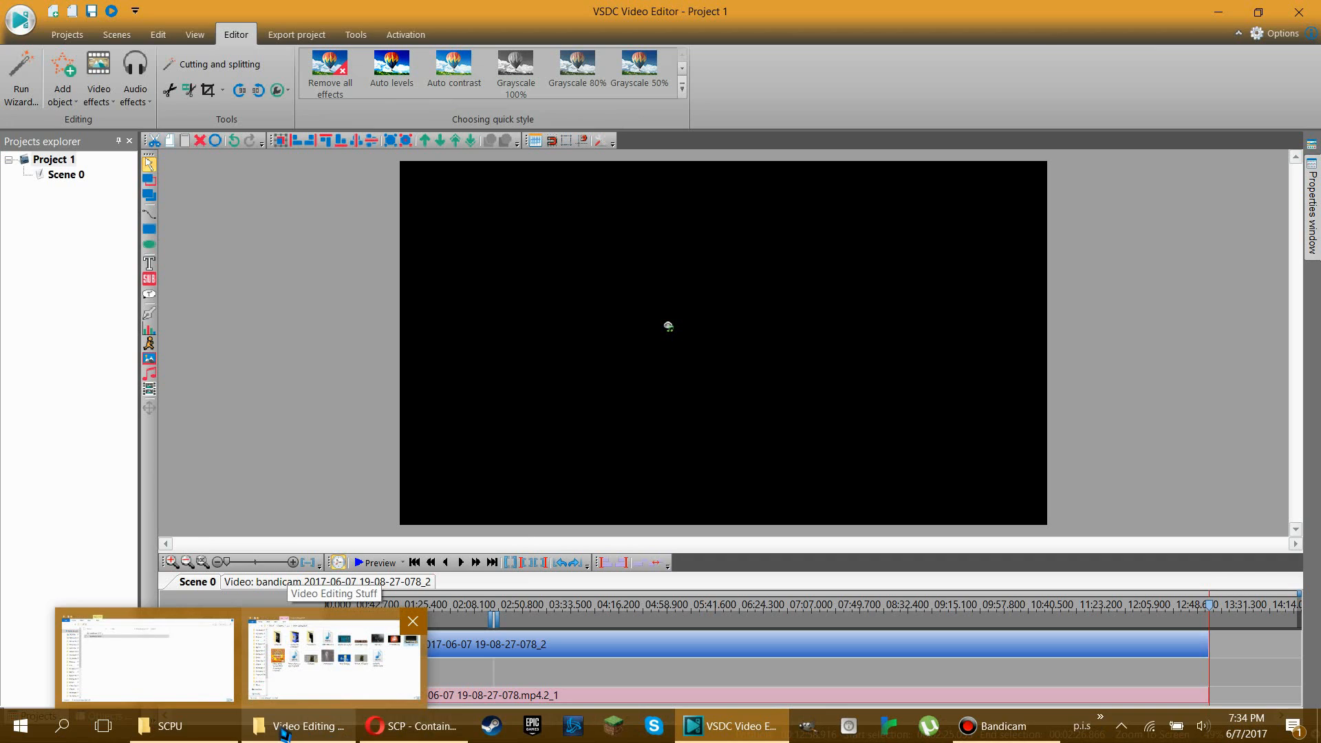
click(206, 730)
drag(1249, 96, 455, 113)
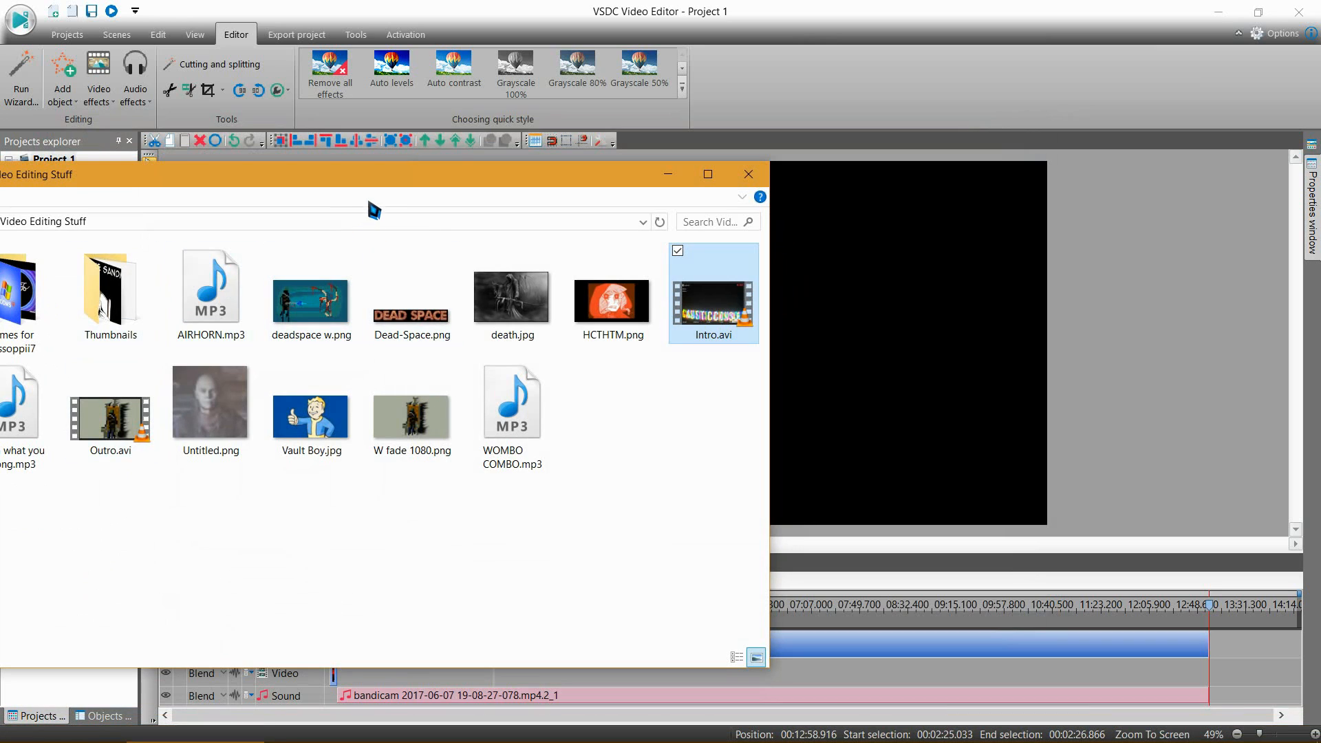
drag(376, 177, 712, 499)
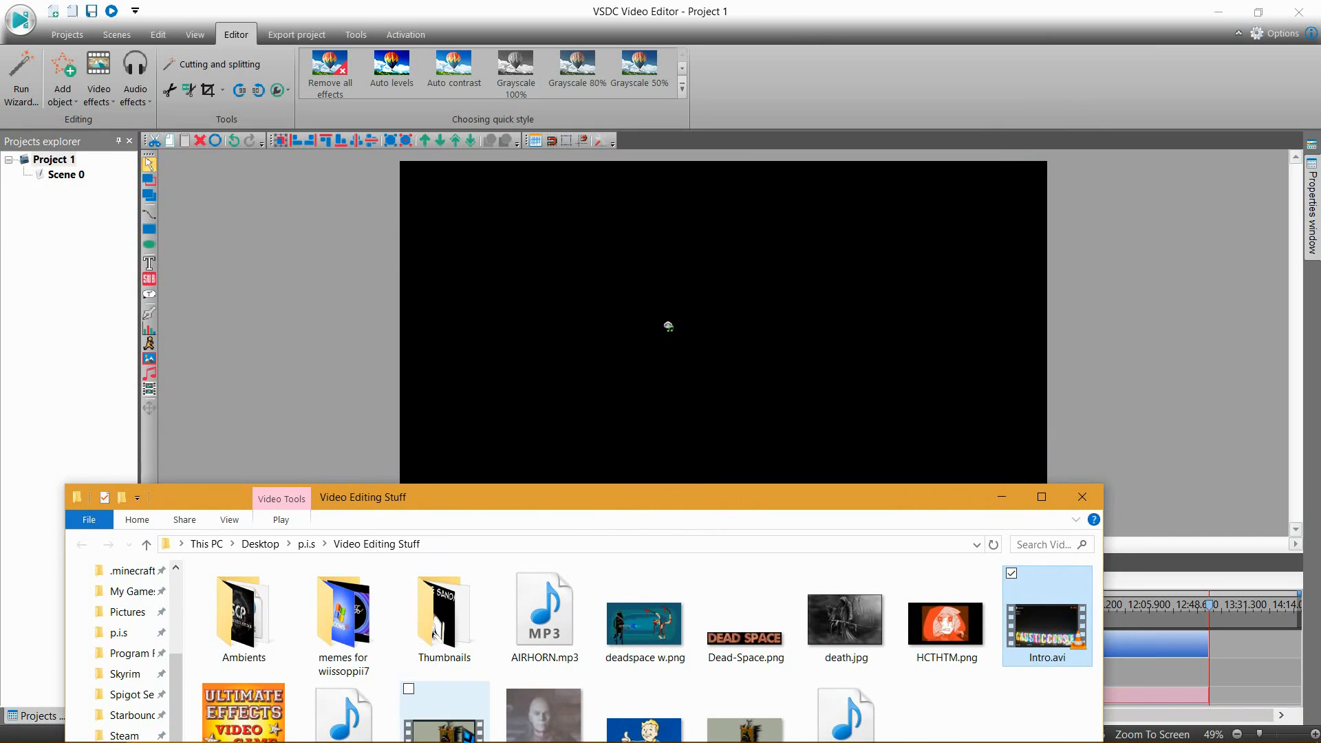
drag(444, 715, 598, 355)
drag(681, 493, 356, 379)
click(1190, 691)
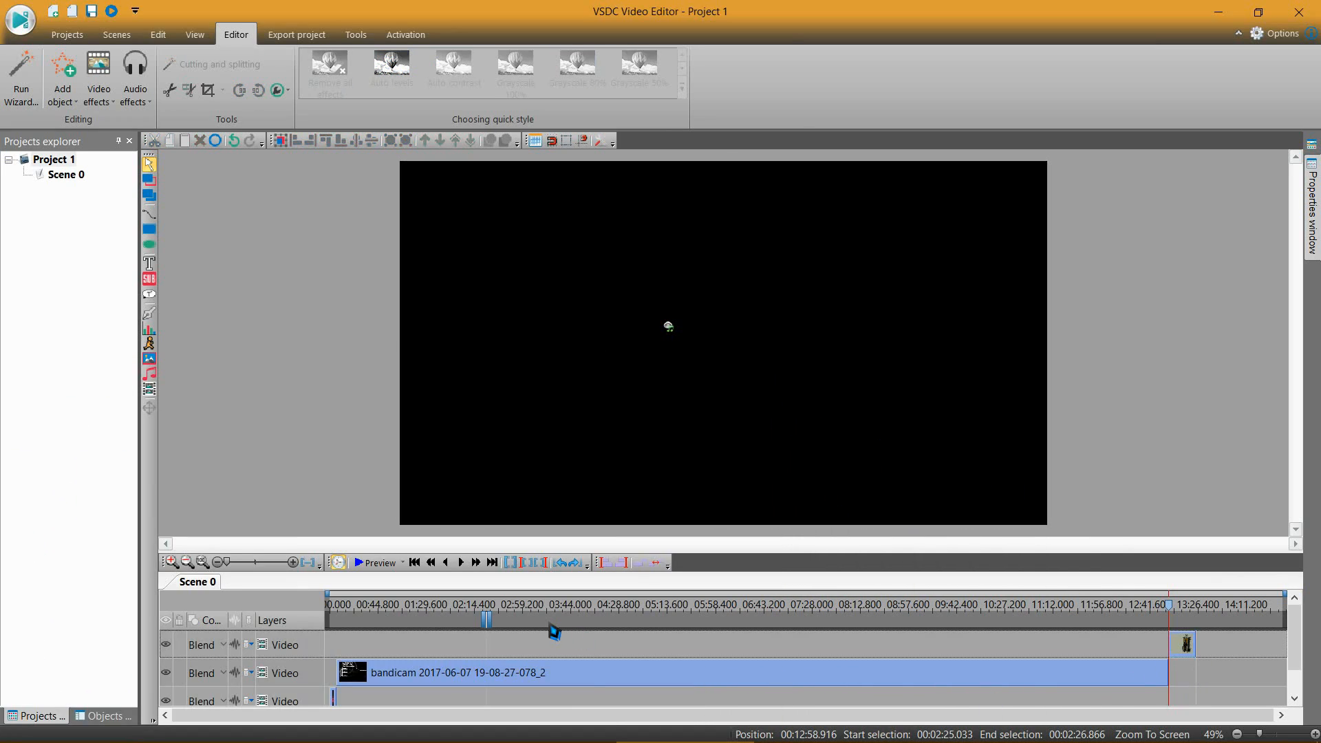
Step: Add a one-second Fade in effect at the beginning of the bandicam video clip and return to Scene 0
scroll(539, 628, down, 1)
scroll(353, 681, up, 1)
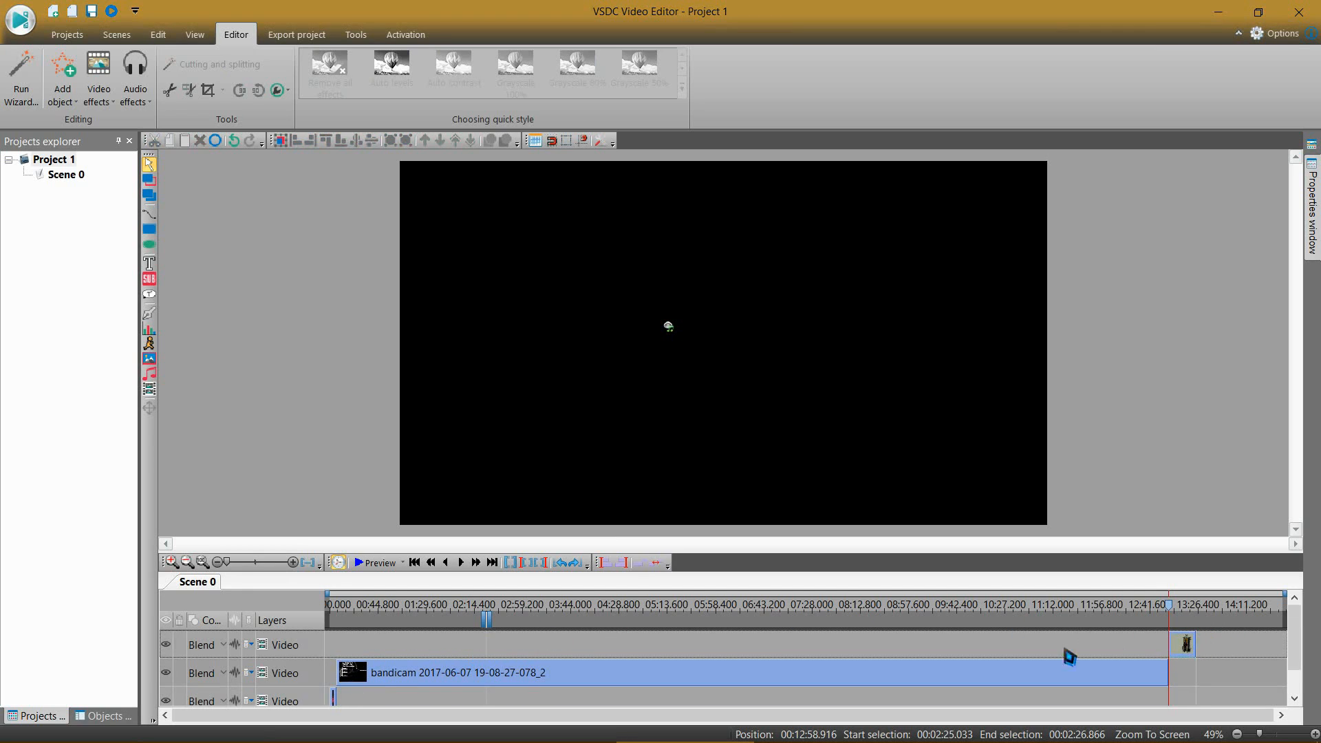
scroll(575, 625, down, 1)
scroll(480, 684, up, 1)
right_click(383, 679)
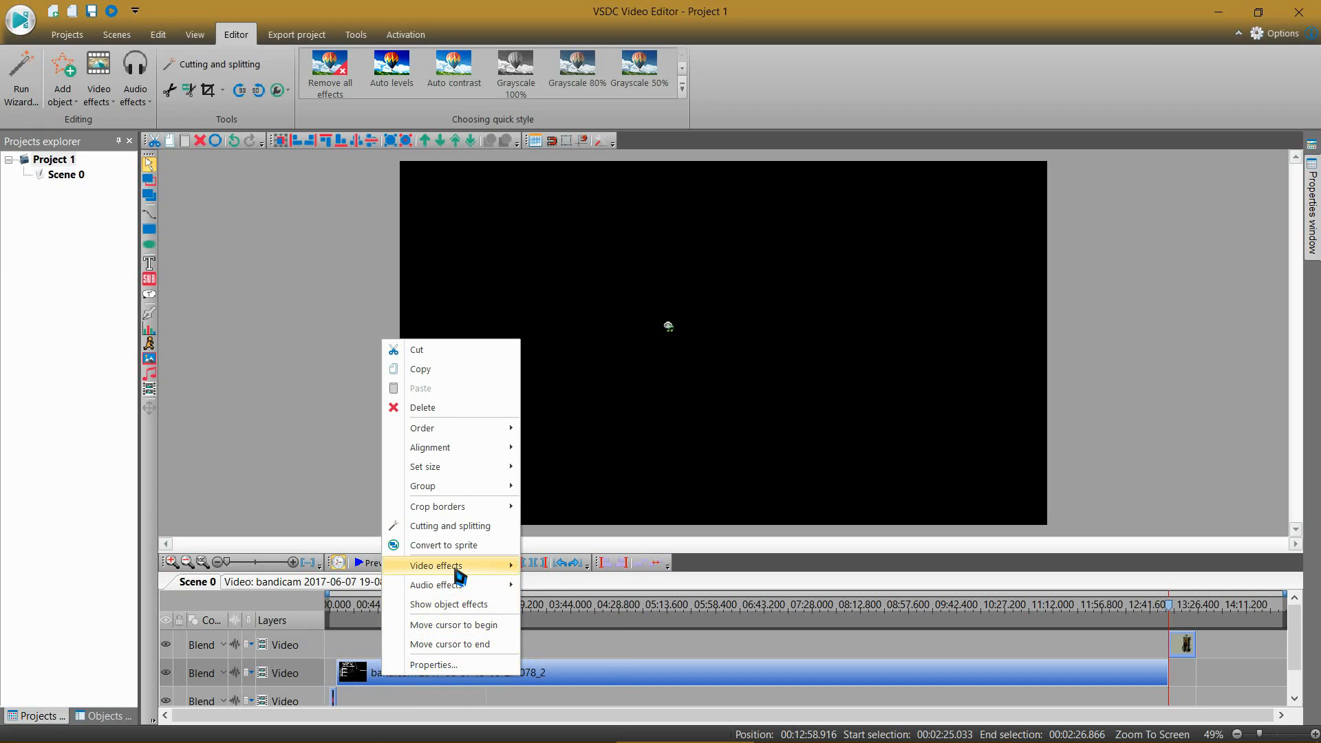
mouse_move(458, 577)
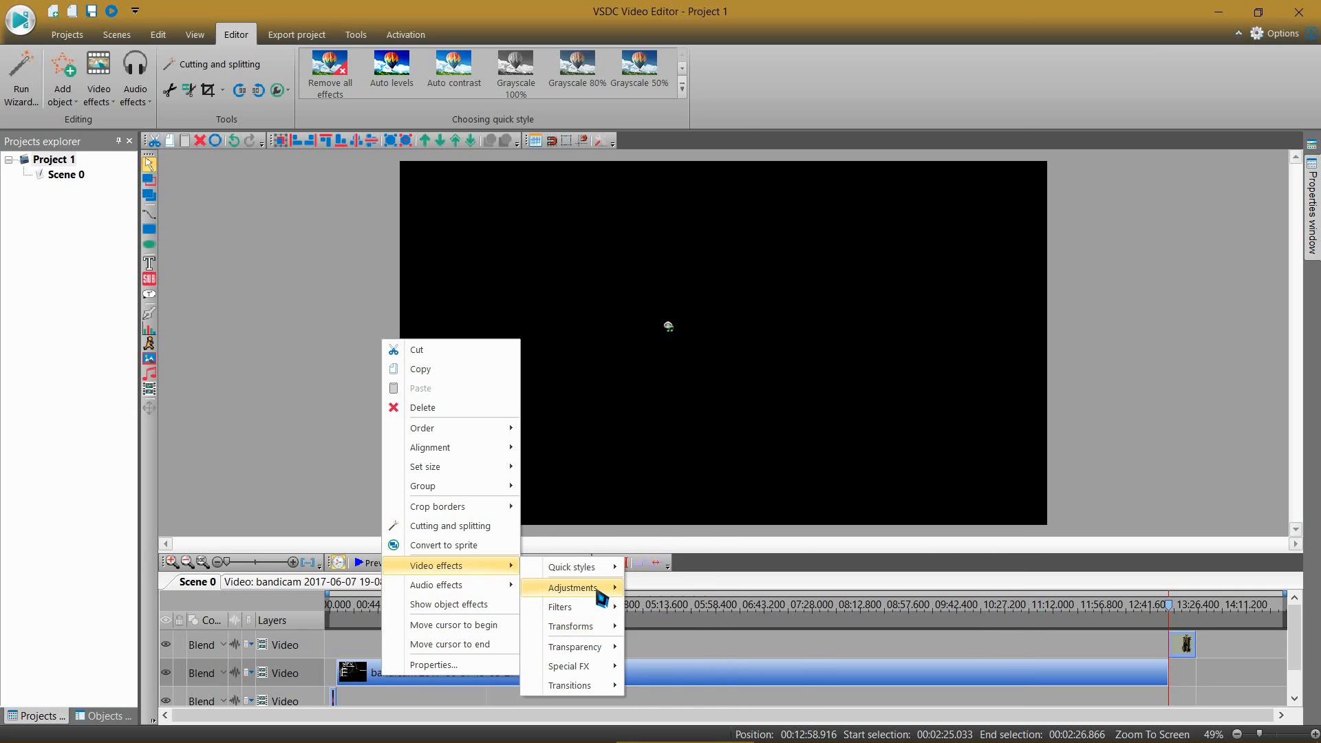
mouse_move(590, 650)
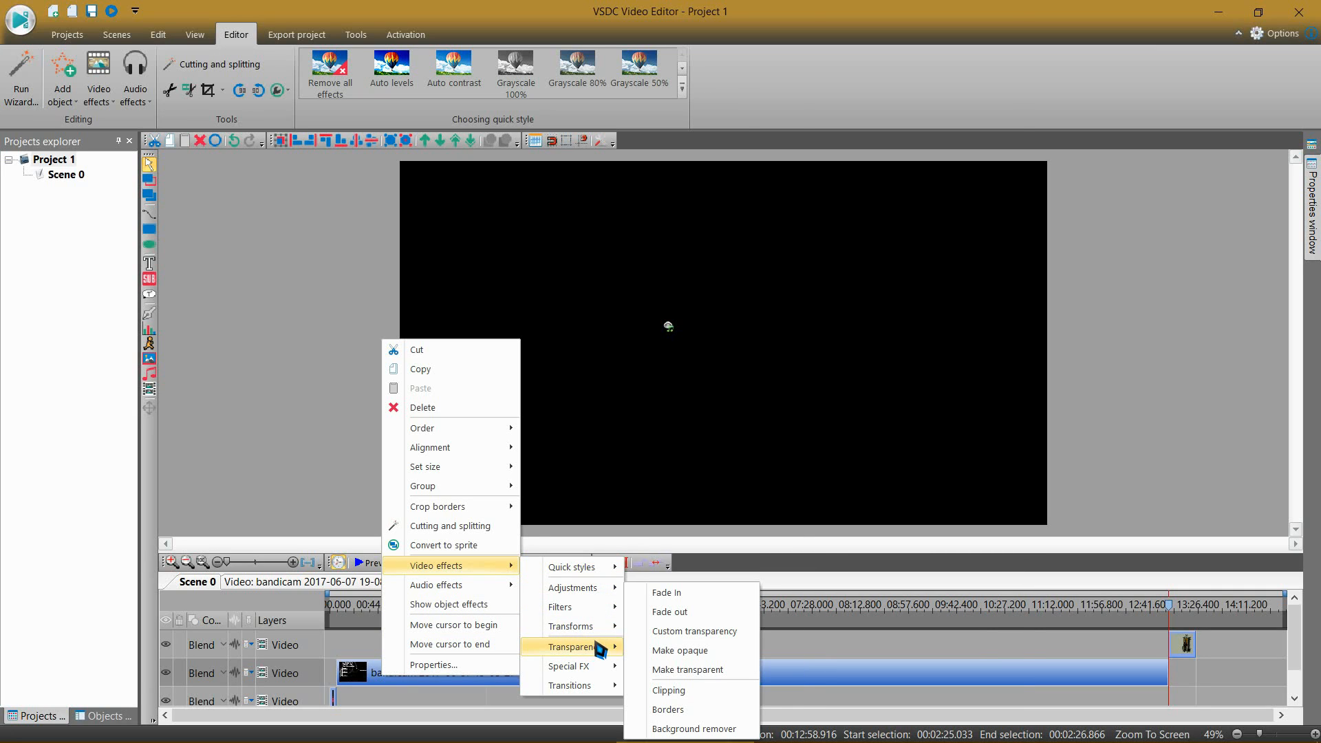
click(655, 597)
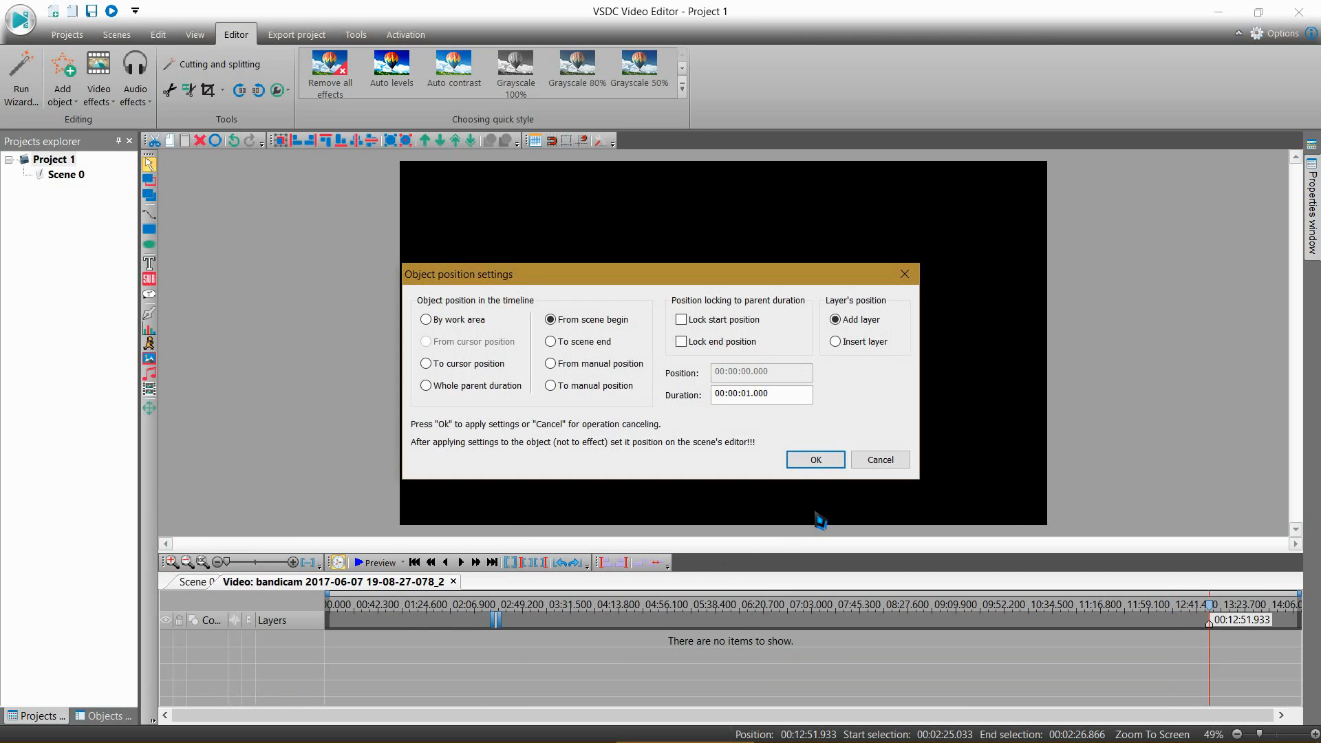
click(816, 461)
click(193, 589)
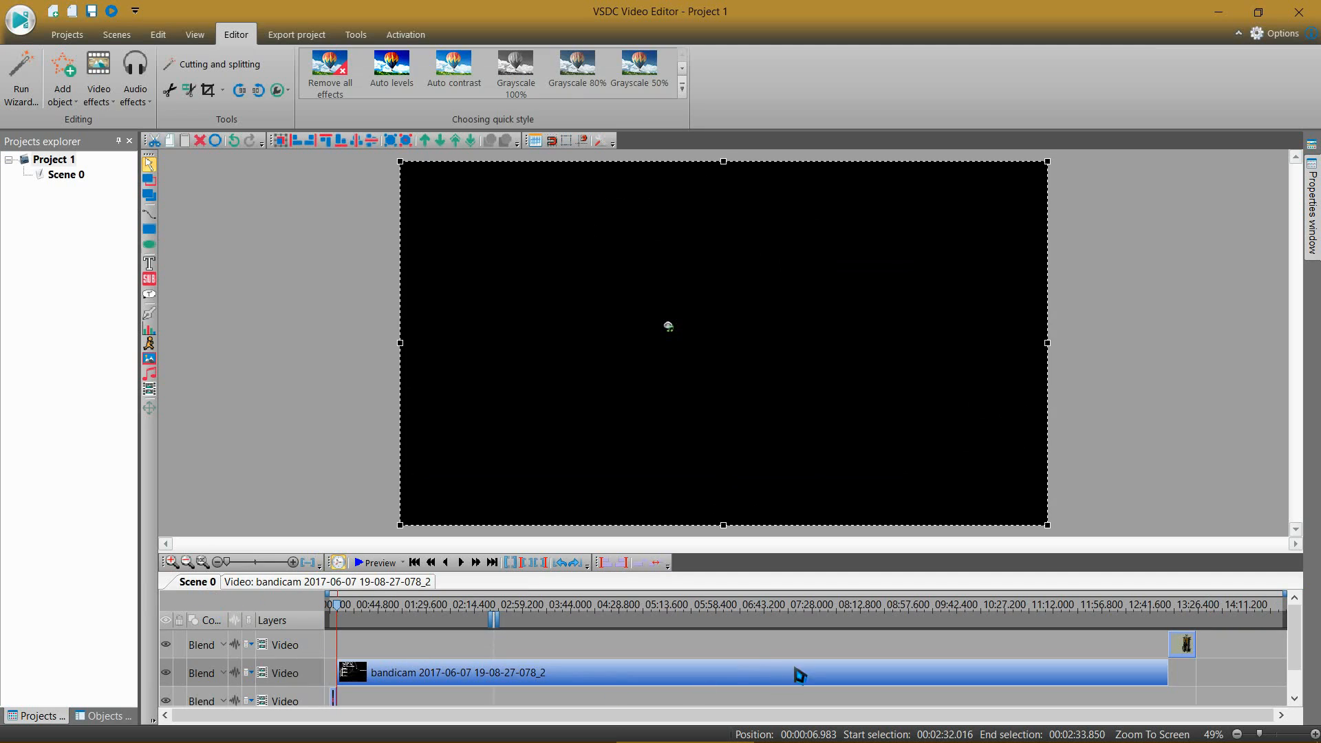
Step: Add a one-second Fade out effect at the end of the bandicam video clip and return to Scene 0
scroll(736, 650, down, 1)
right_click(727, 652)
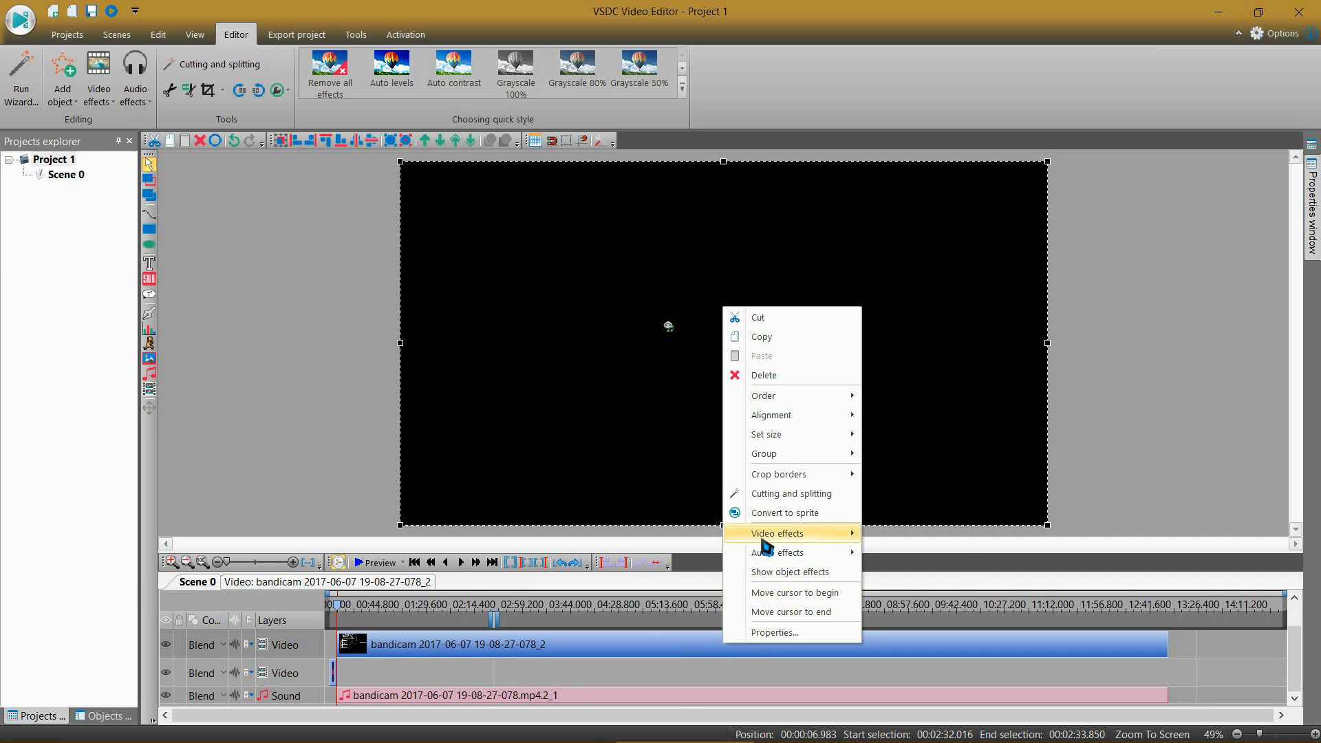
mouse_move(784, 533)
mouse_move(946, 615)
click(1003, 611)
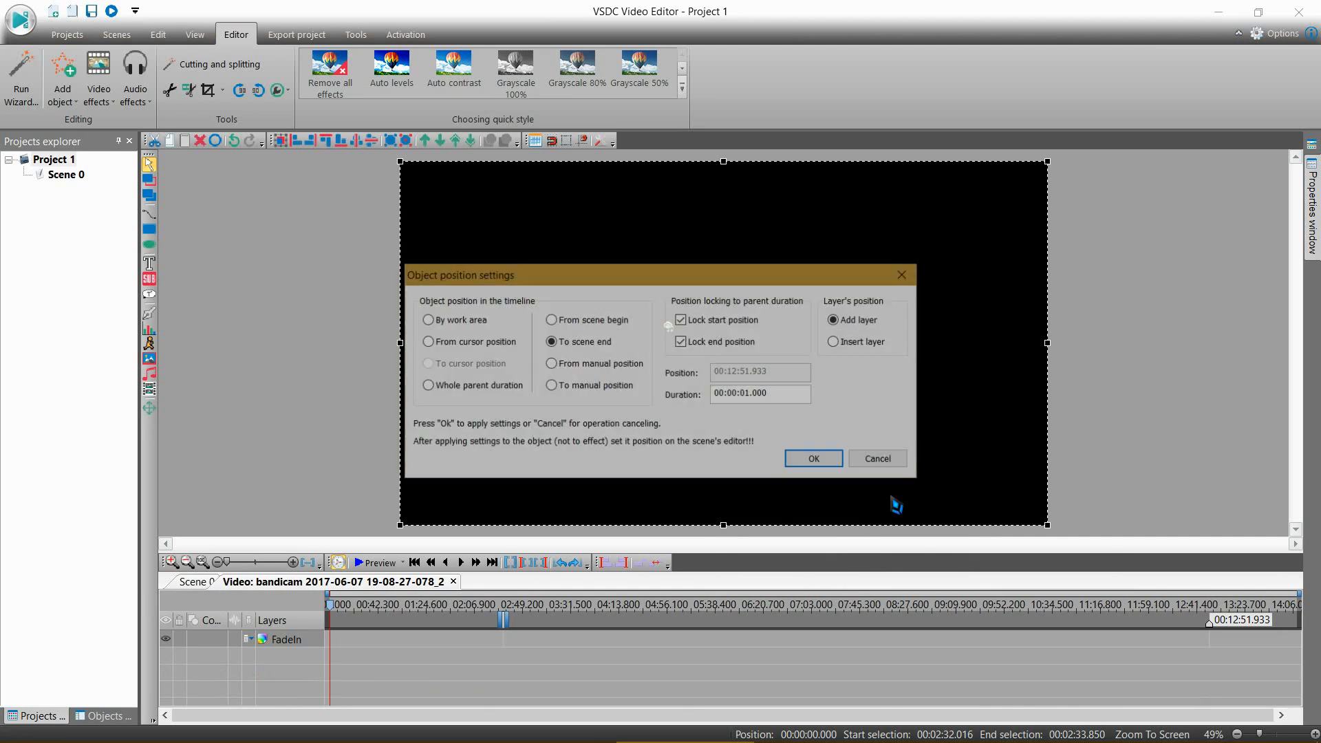
click(815, 460)
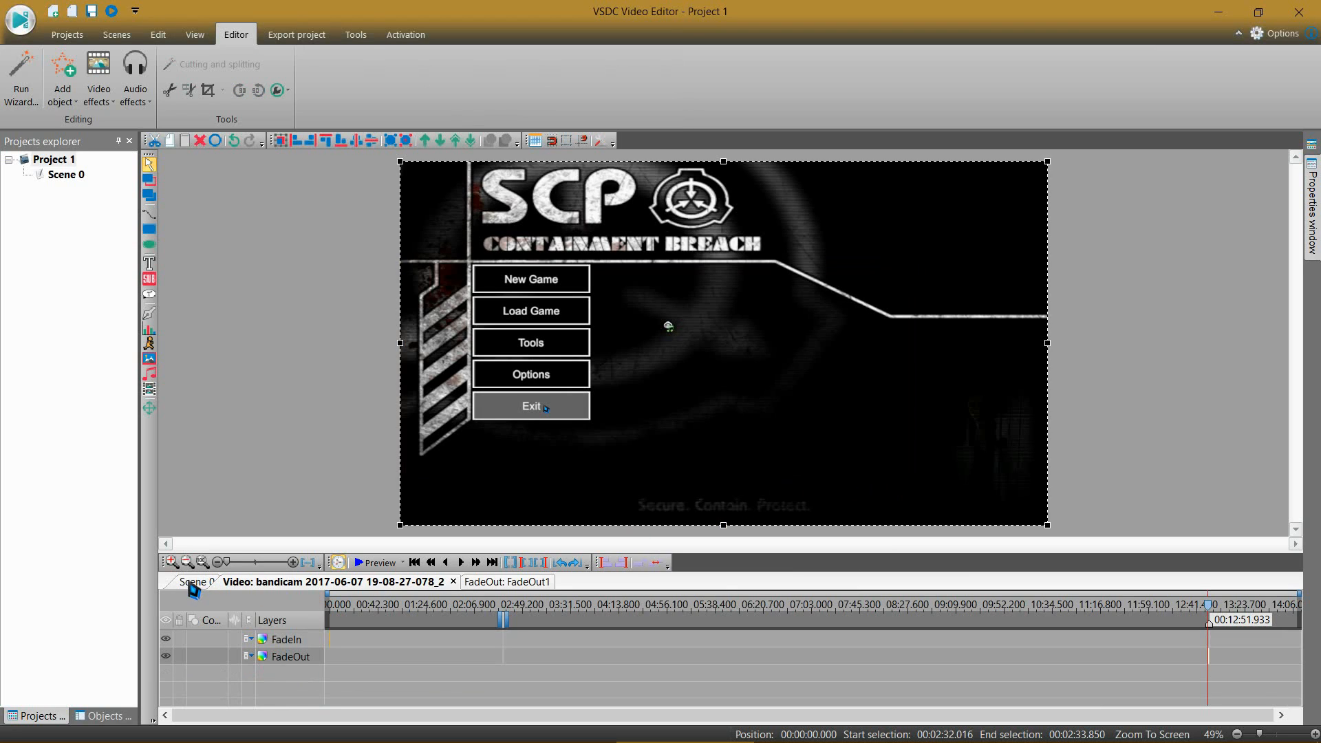
click(197, 582)
Step: Preview the transition into the closing clip from about 12:56, and check the effect layers of the bandicam video clip
click(1166, 605)
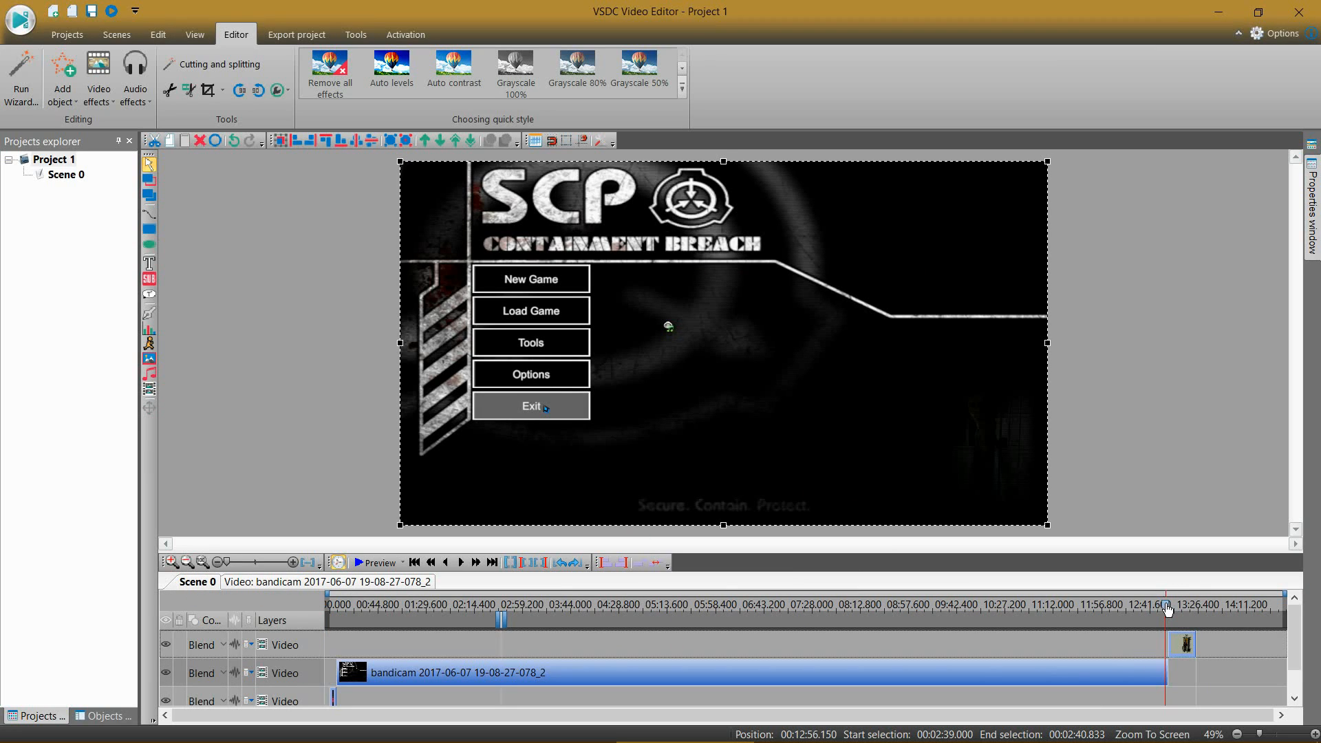
click(375, 563)
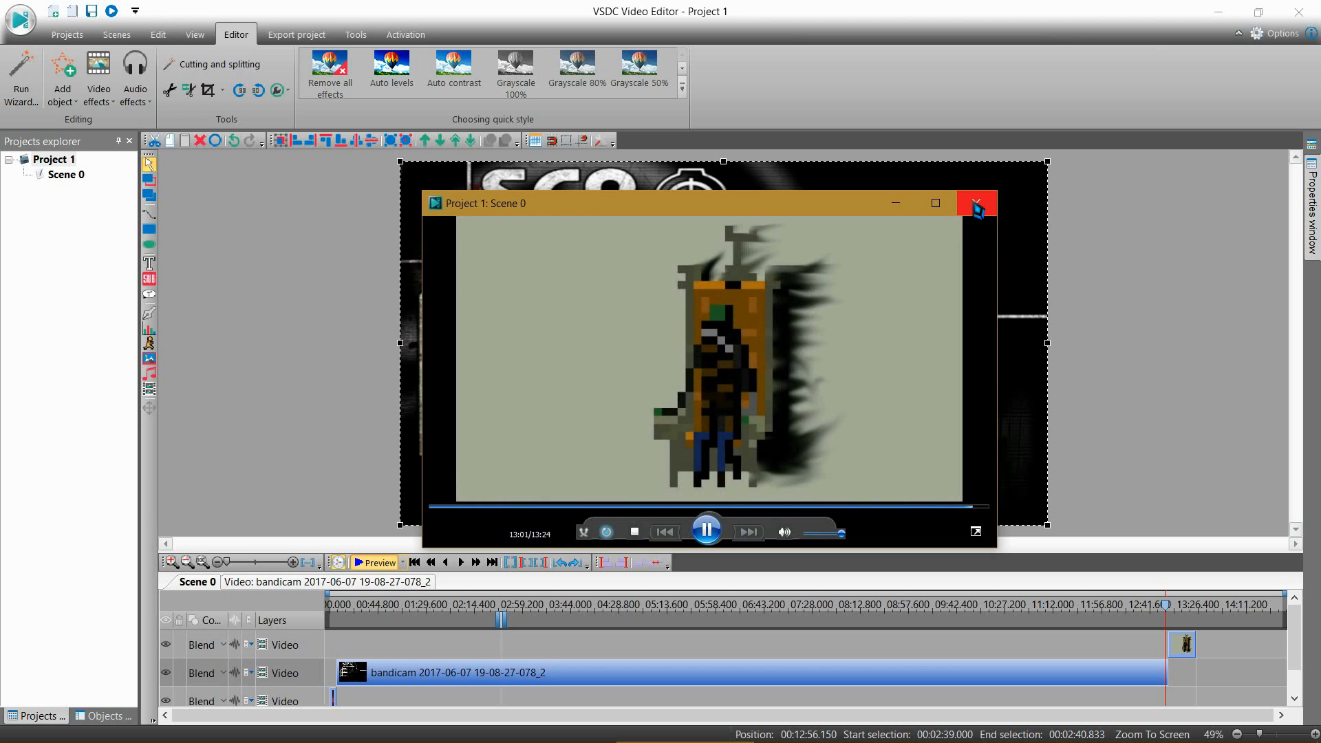
click(978, 206)
double_click(1075, 665)
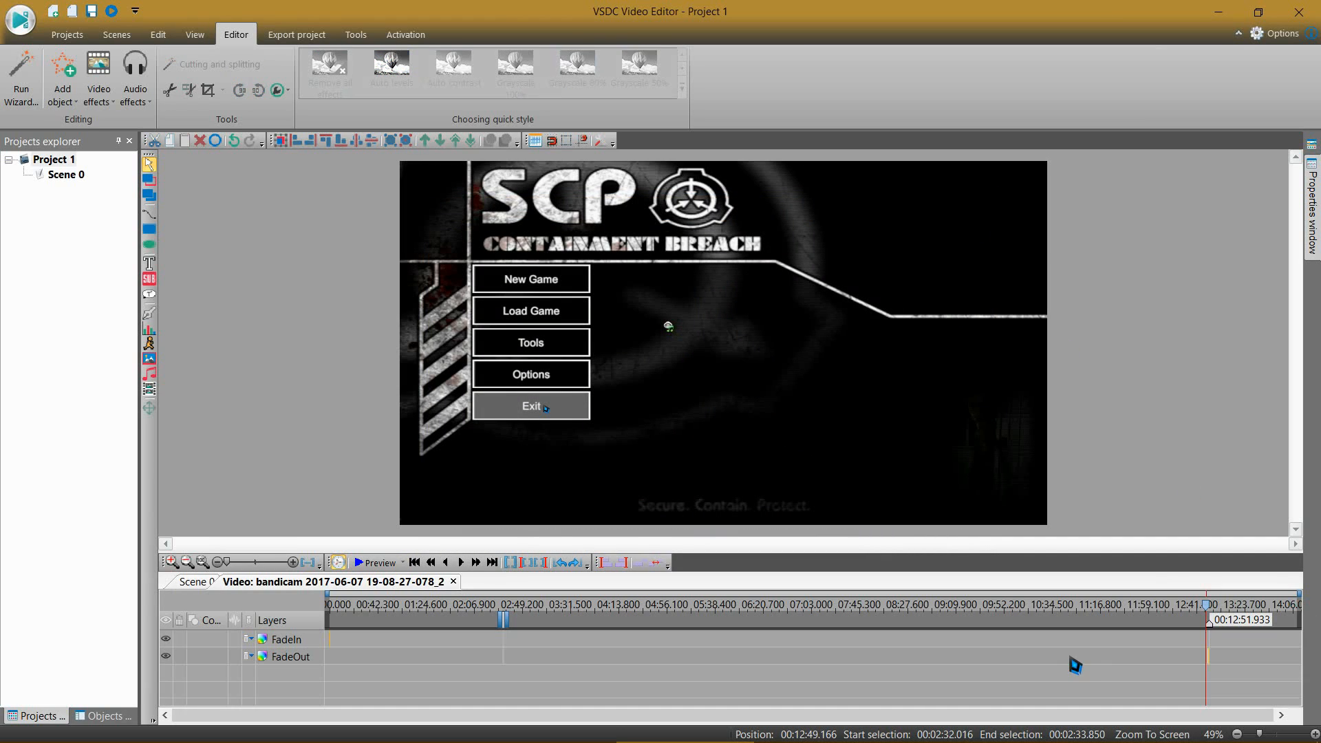
click(184, 582)
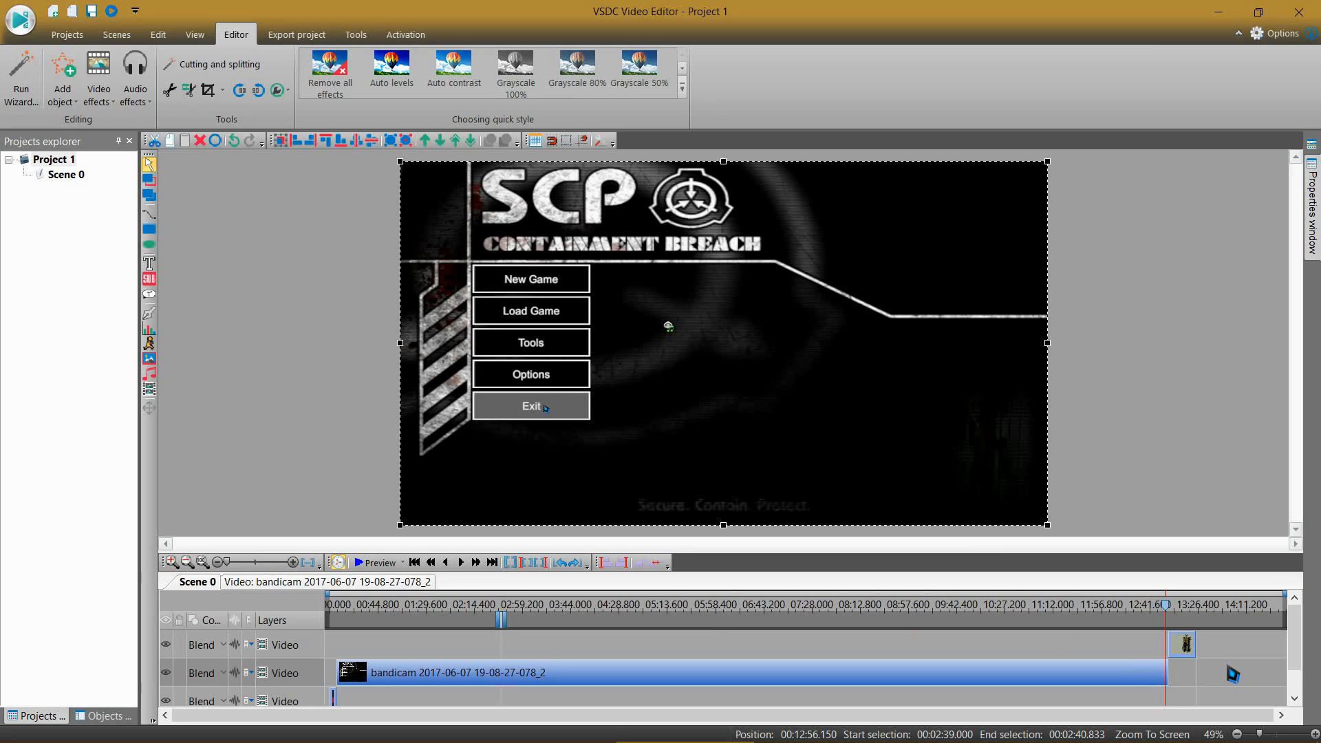
scroll(1228, 666, down, 1)
scroll(1232, 674, up, 1)
Step: Move the timeline cursor to the end of the bandicam clip, preview the closing clip from there, and close the preview
click(491, 564)
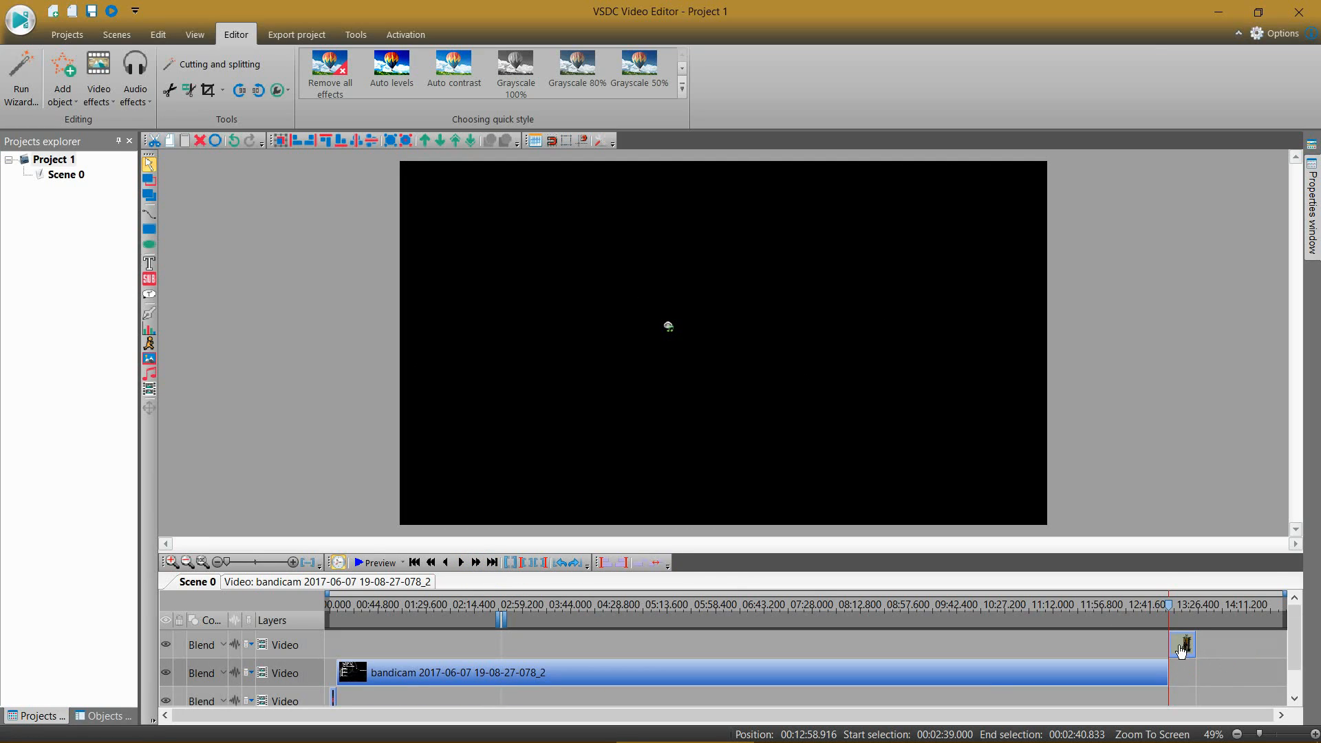
click(359, 563)
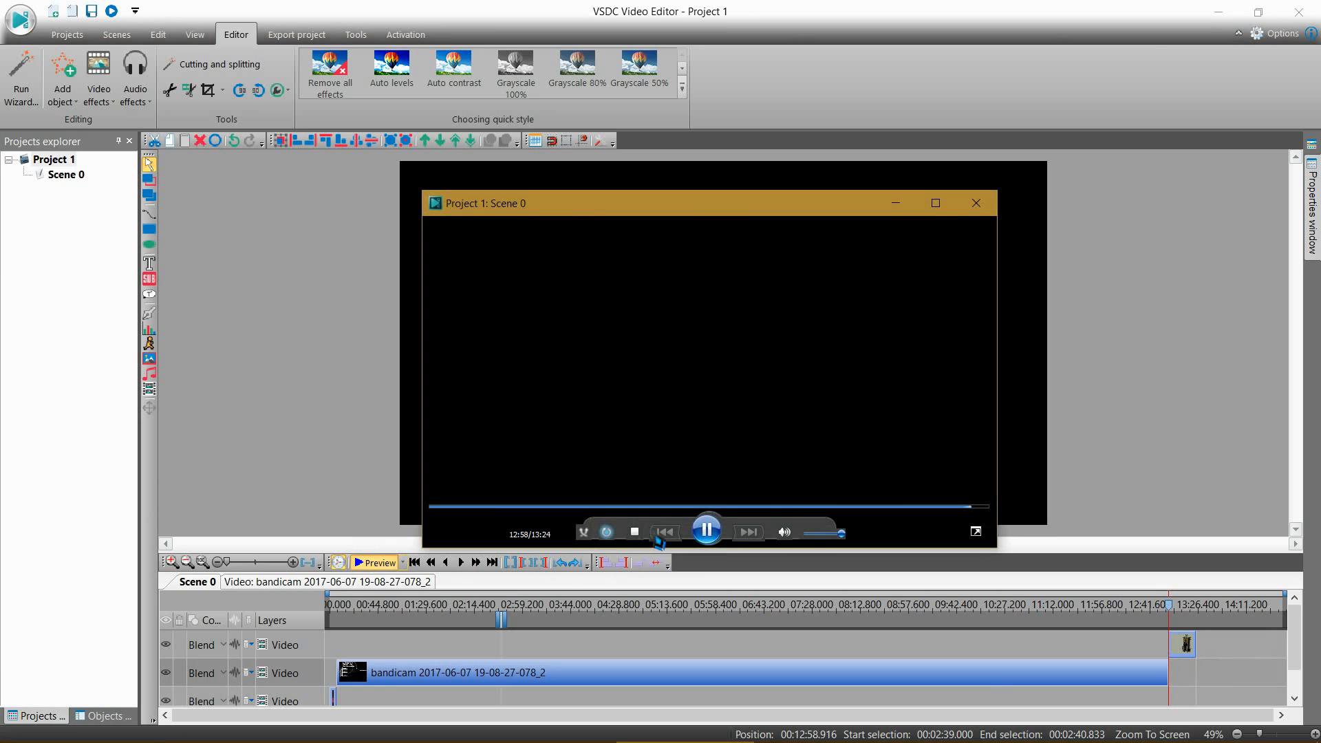
click(977, 204)
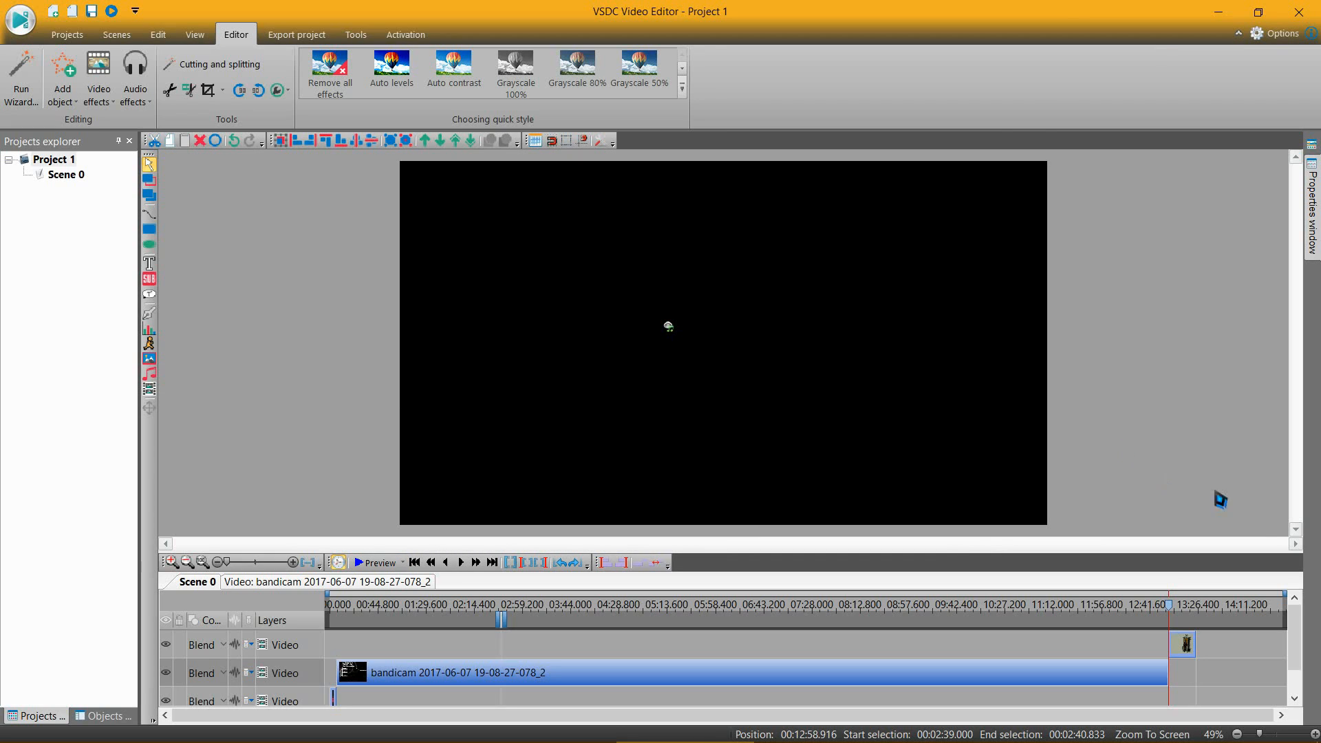
scroll(1232, 679, down, 1)
scroll(1221, 672, up, 1)
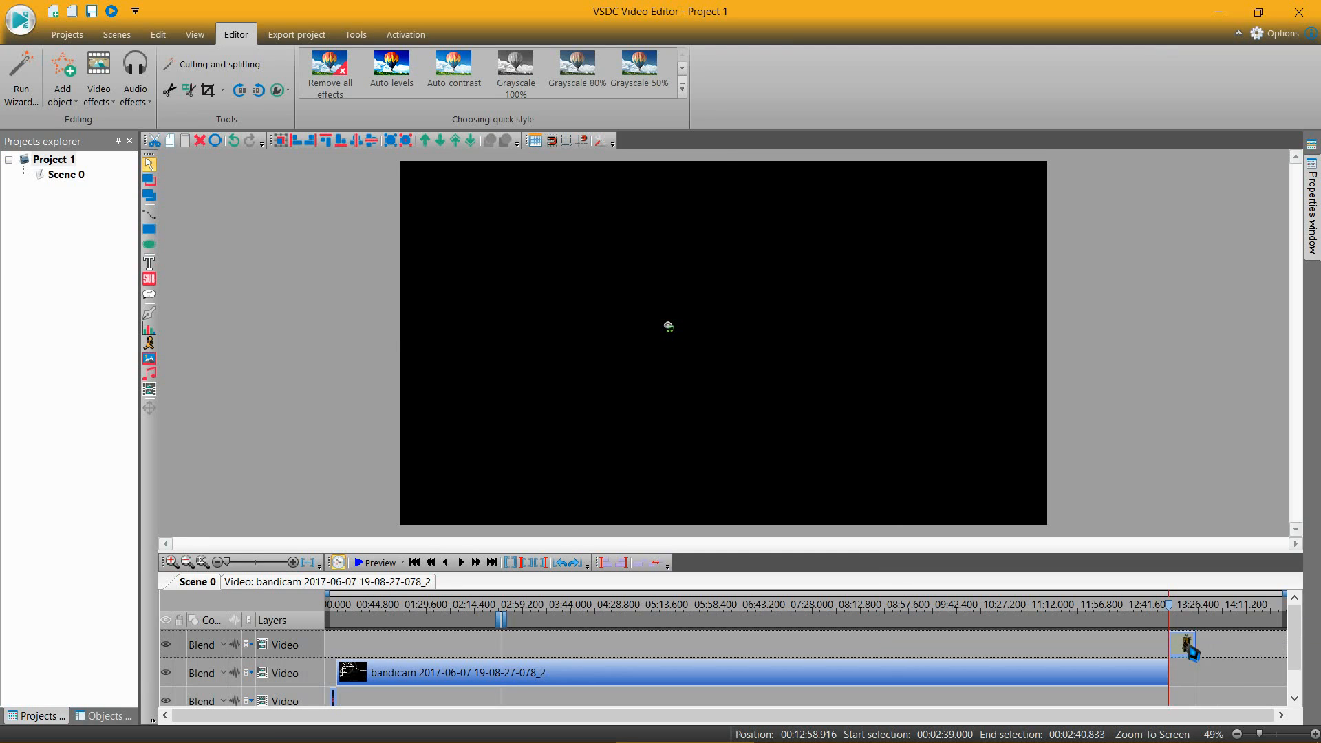
Step: Mute the Outro clip by setting its audio volume to -100 dB, and put the properties away
right_click(1186, 646)
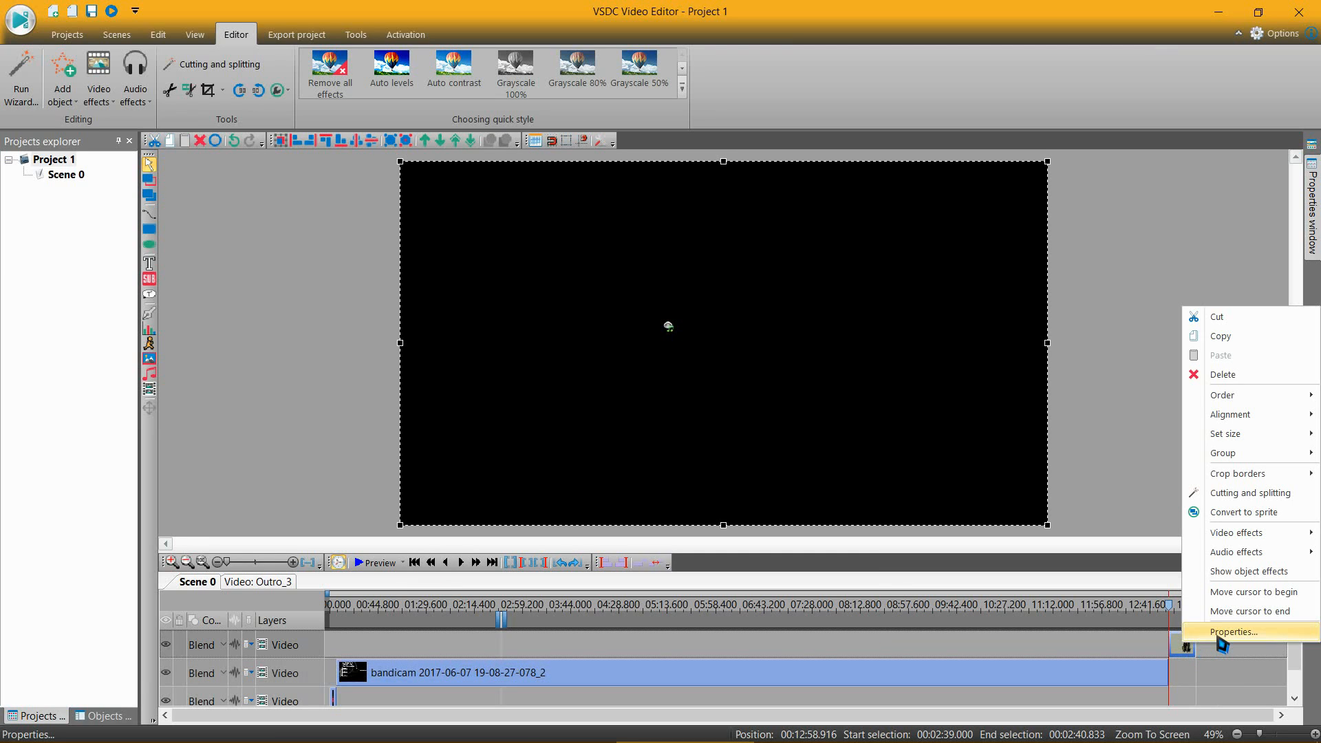
click(1220, 635)
scroll(1252, 647, down, 5)
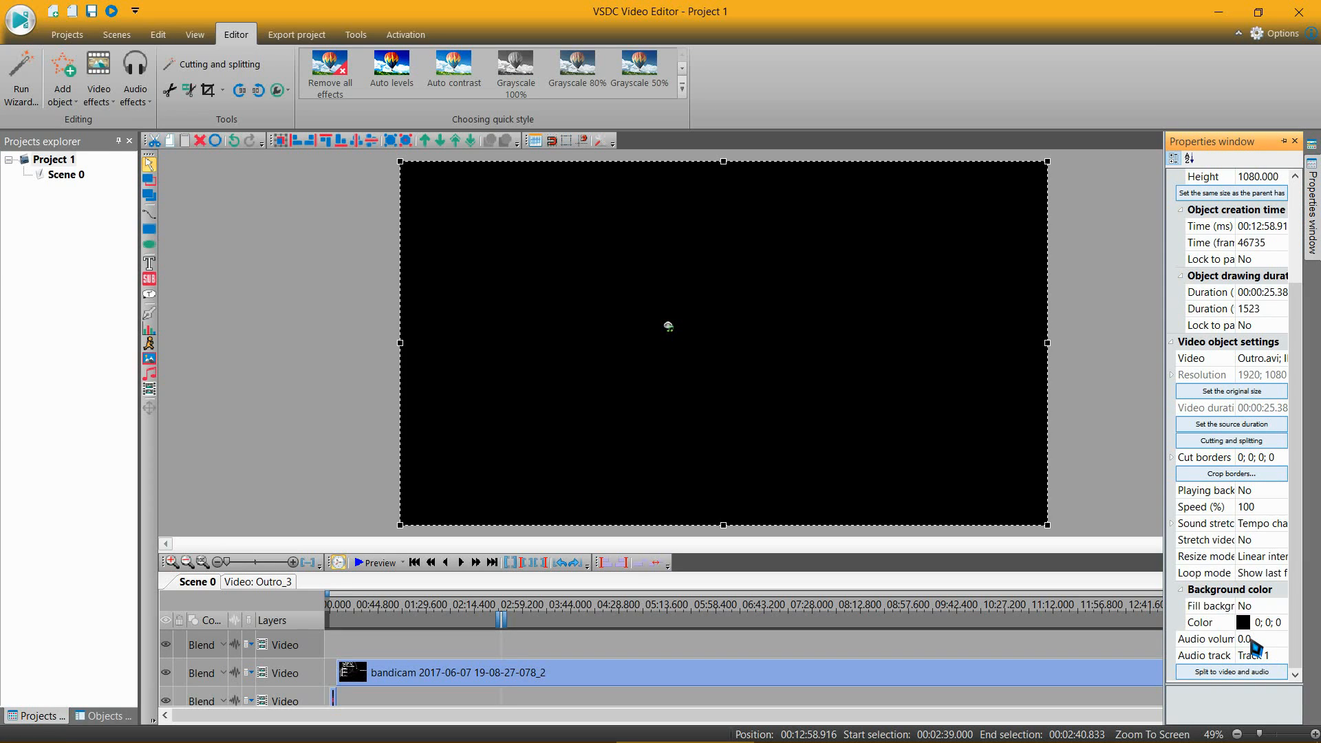
click(1249, 640)
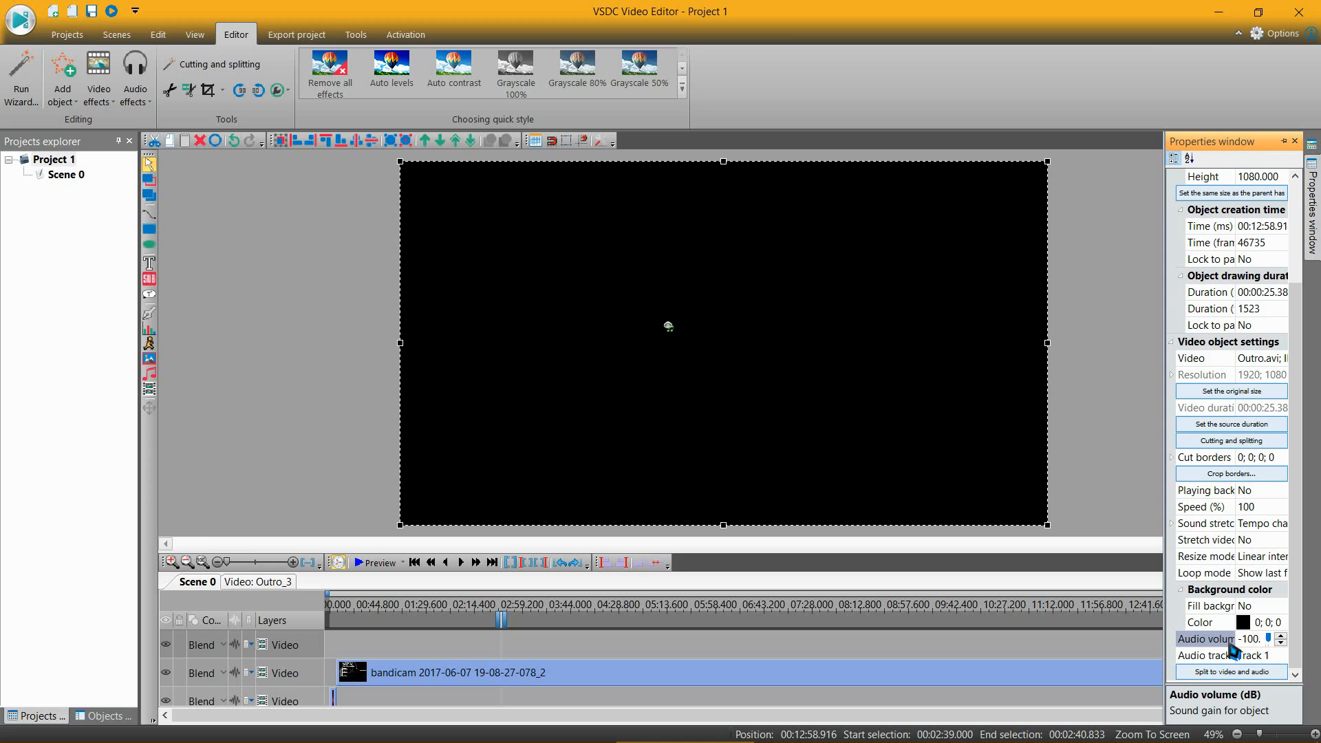
click(1110, 650)
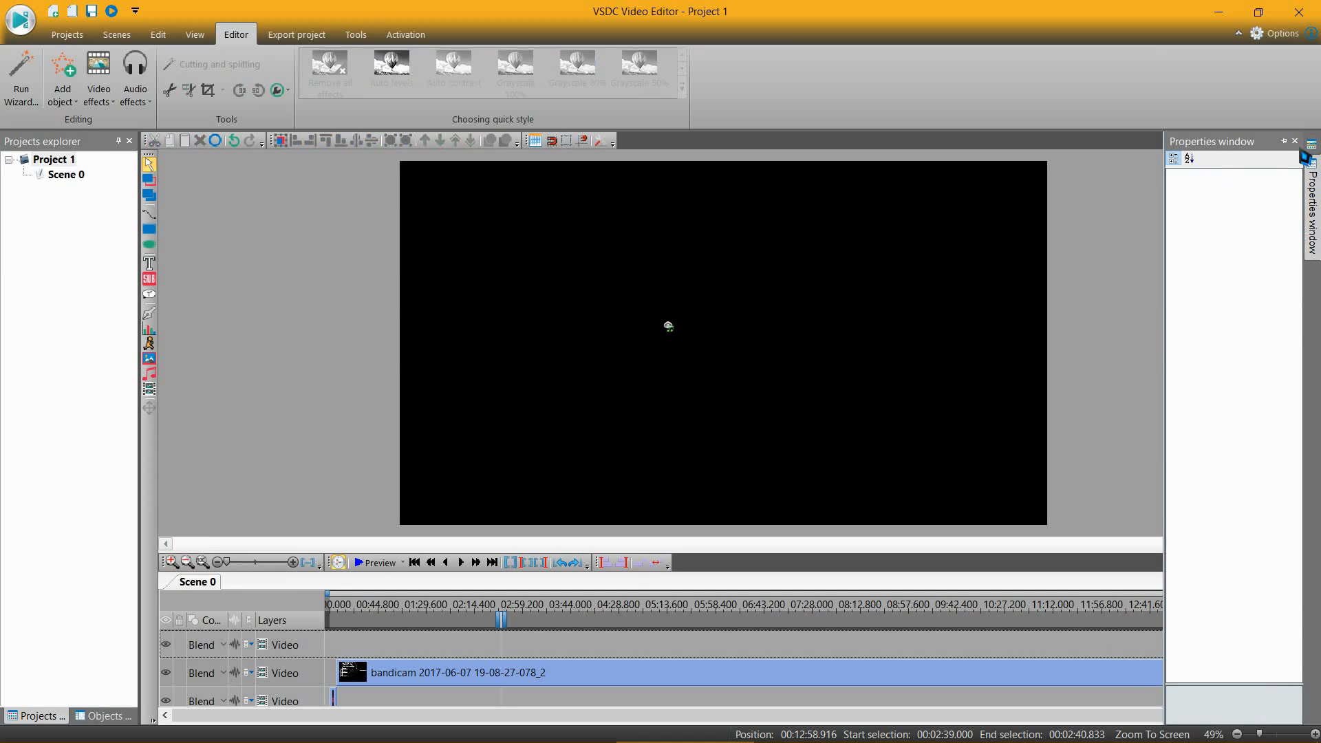
click(1195, 646)
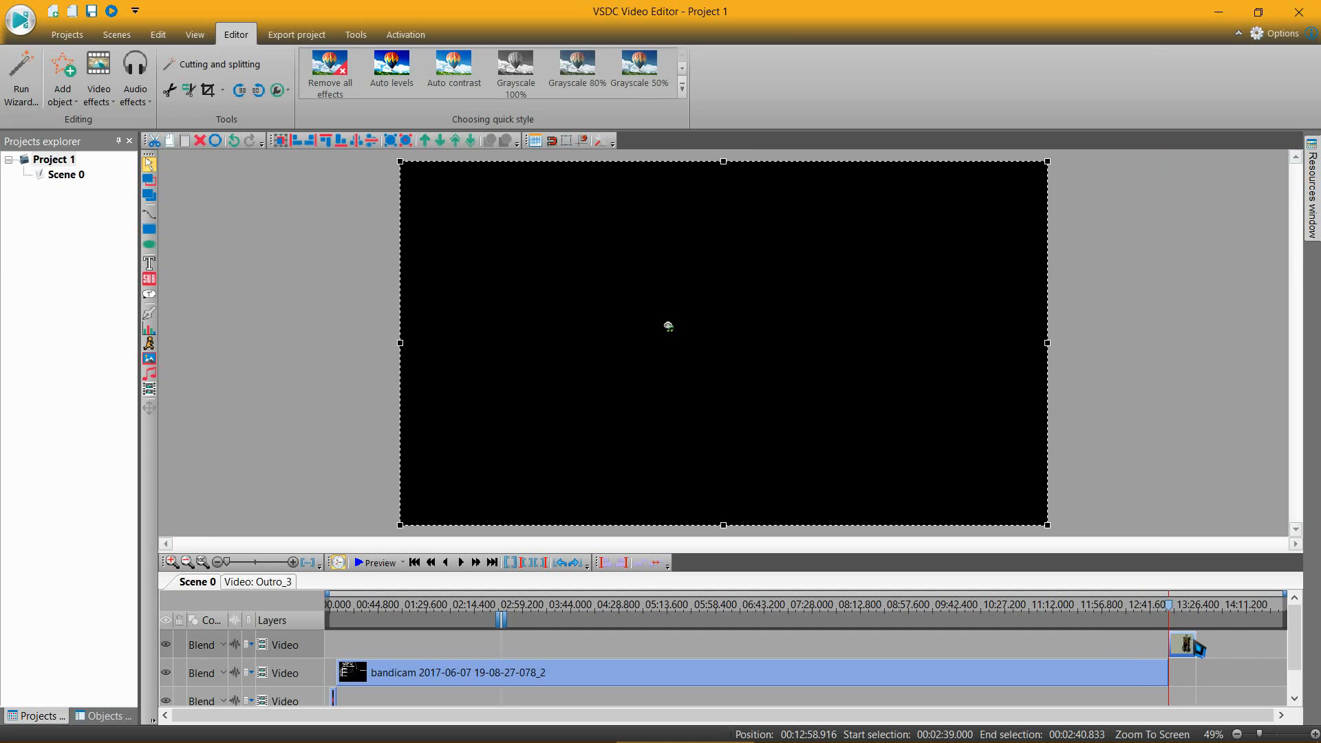
Step: Add Xen Dripping.mp3 from the Ambients folder in Video Editing Stuff to the scene at the start of the Outro clip
mouse_move(564, 742)
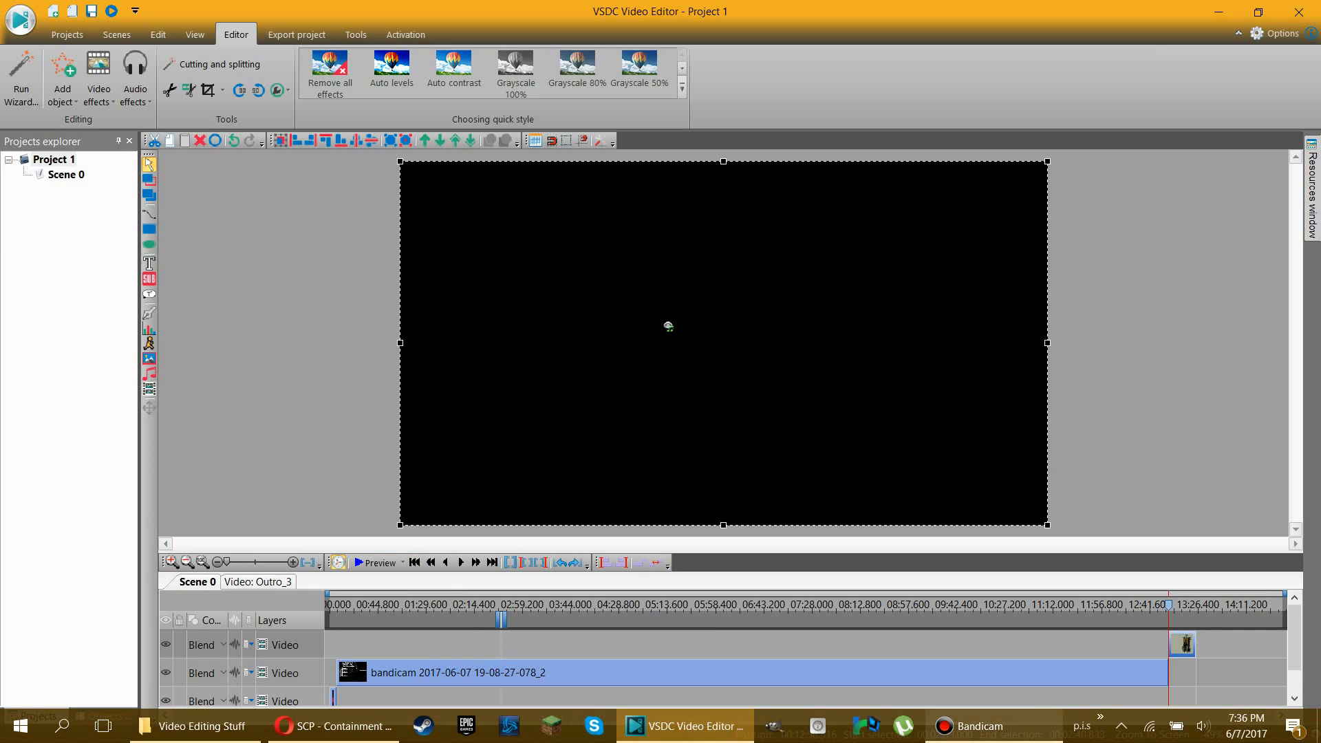
click(200, 726)
drag(268, 385, 804, 228)
click(454, 346)
double_click(447, 340)
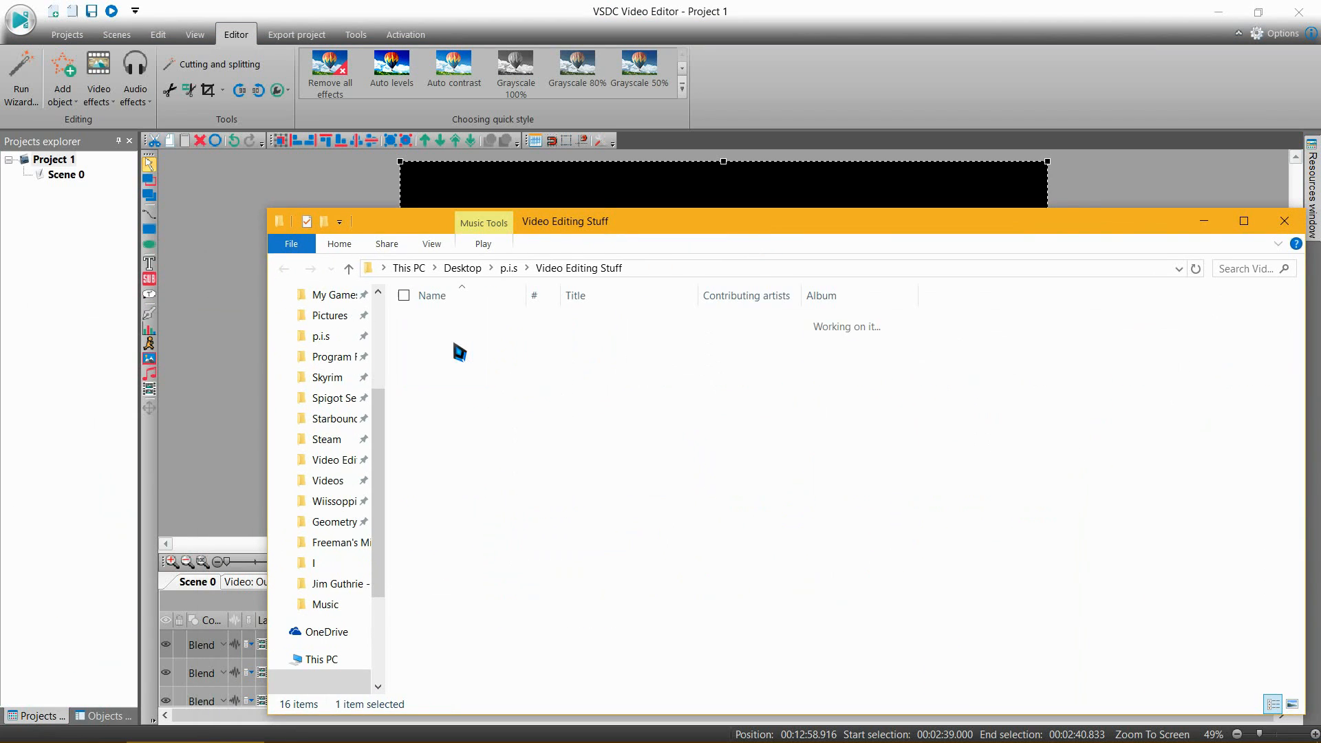
drag(597, 223, 263, 486)
drag(139, 707, 805, 313)
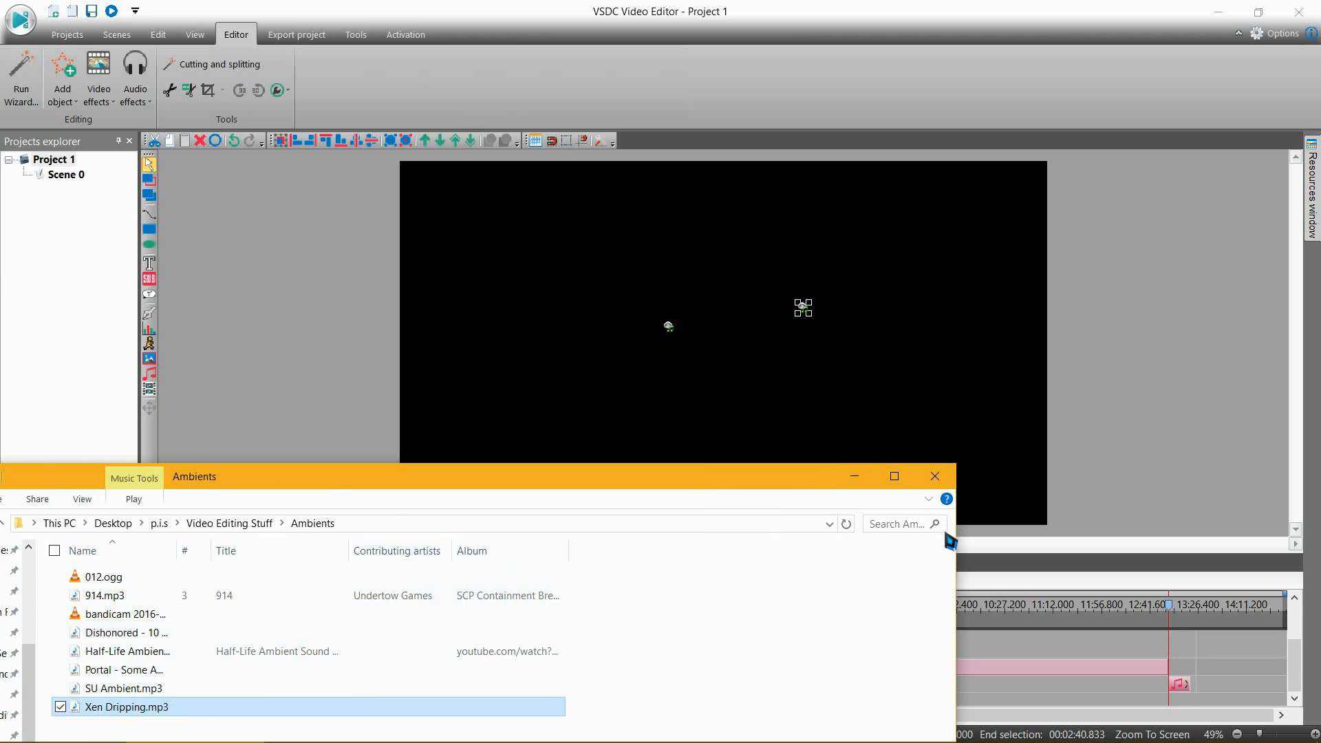
click(935, 476)
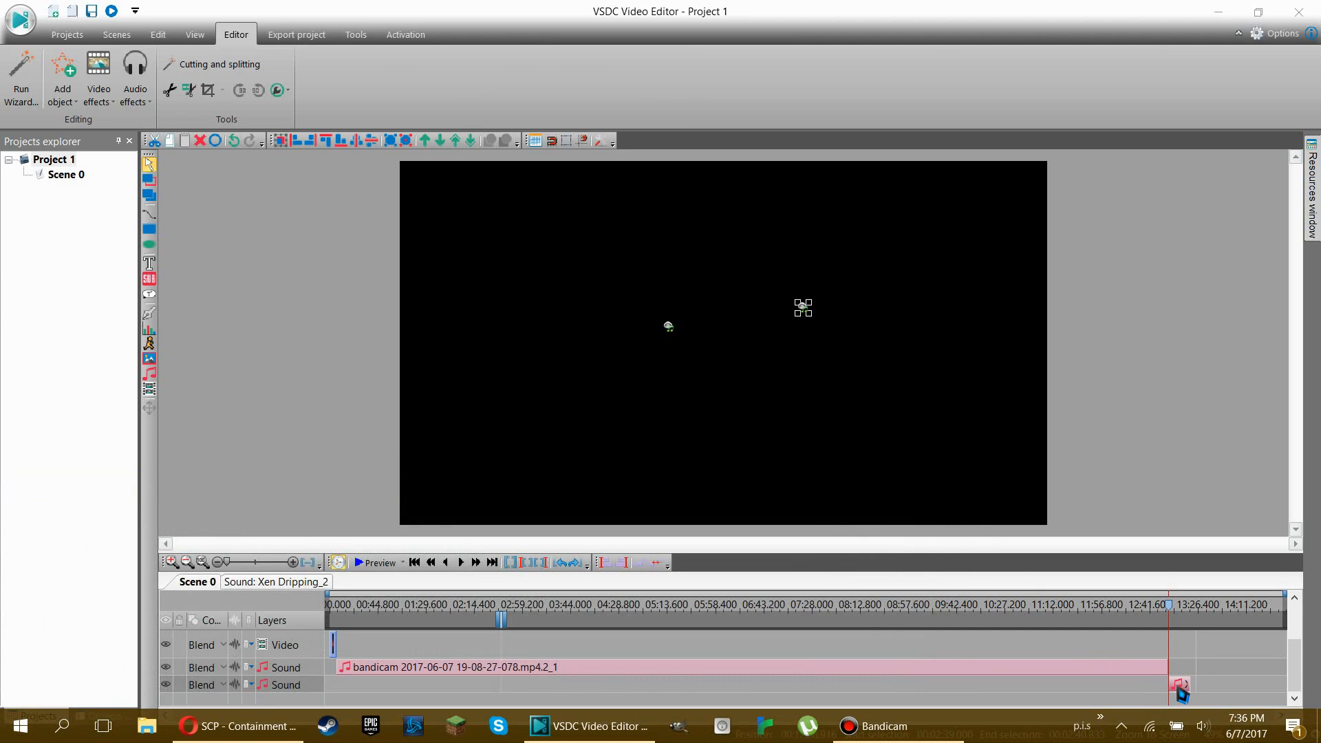
Step: Add a 1.5-second Fade In audio effect at the beginning of the Xen Dripping sound and return to Scene 0
scroll(1281, 663, up, 2)
scroll(1246, 666, down, 2)
right_click(1179, 684)
mouse_move(1232, 589)
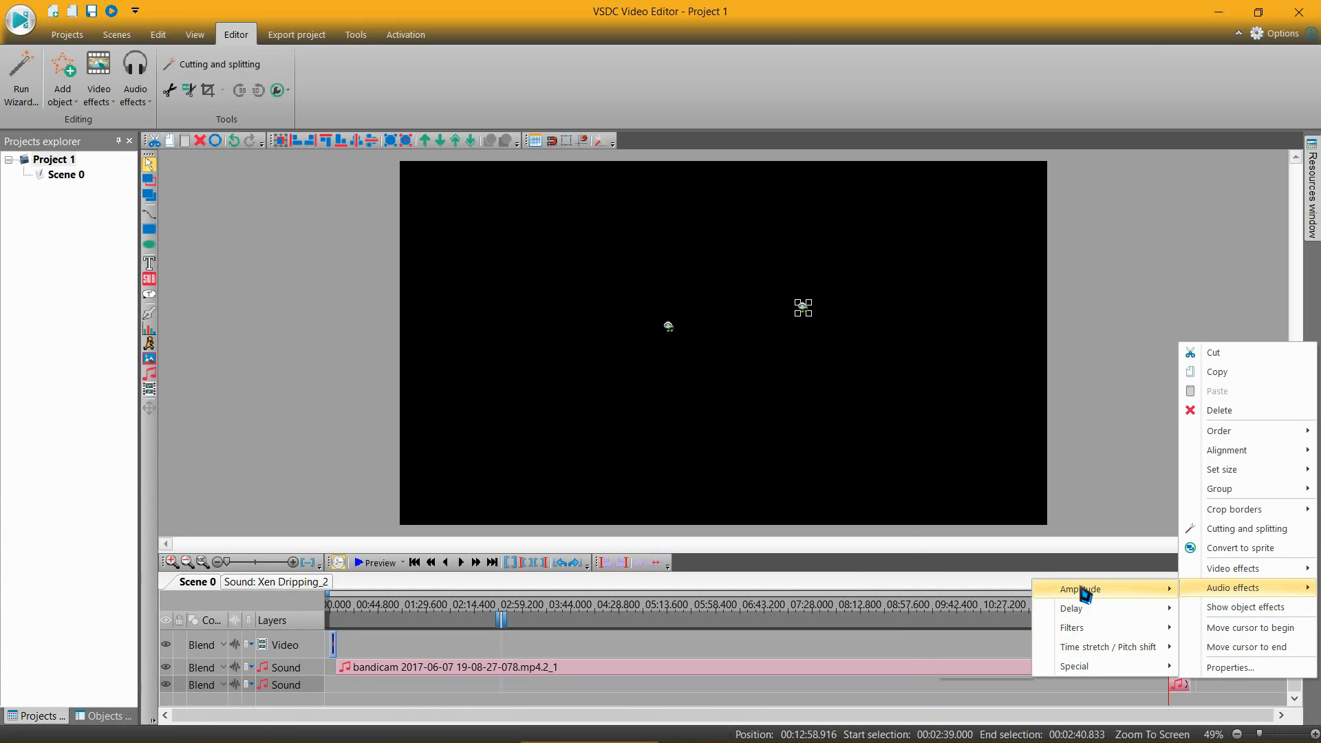
mouse_move(1085, 593)
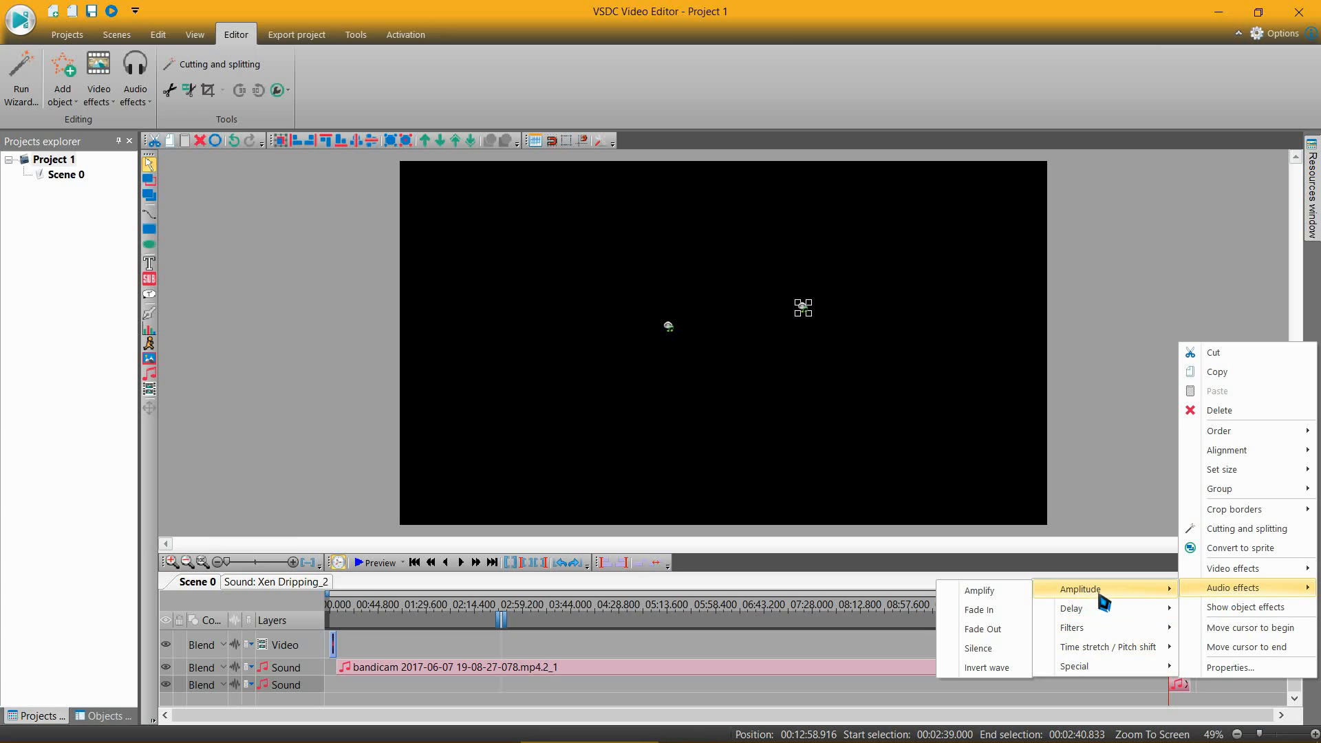
click(990, 609)
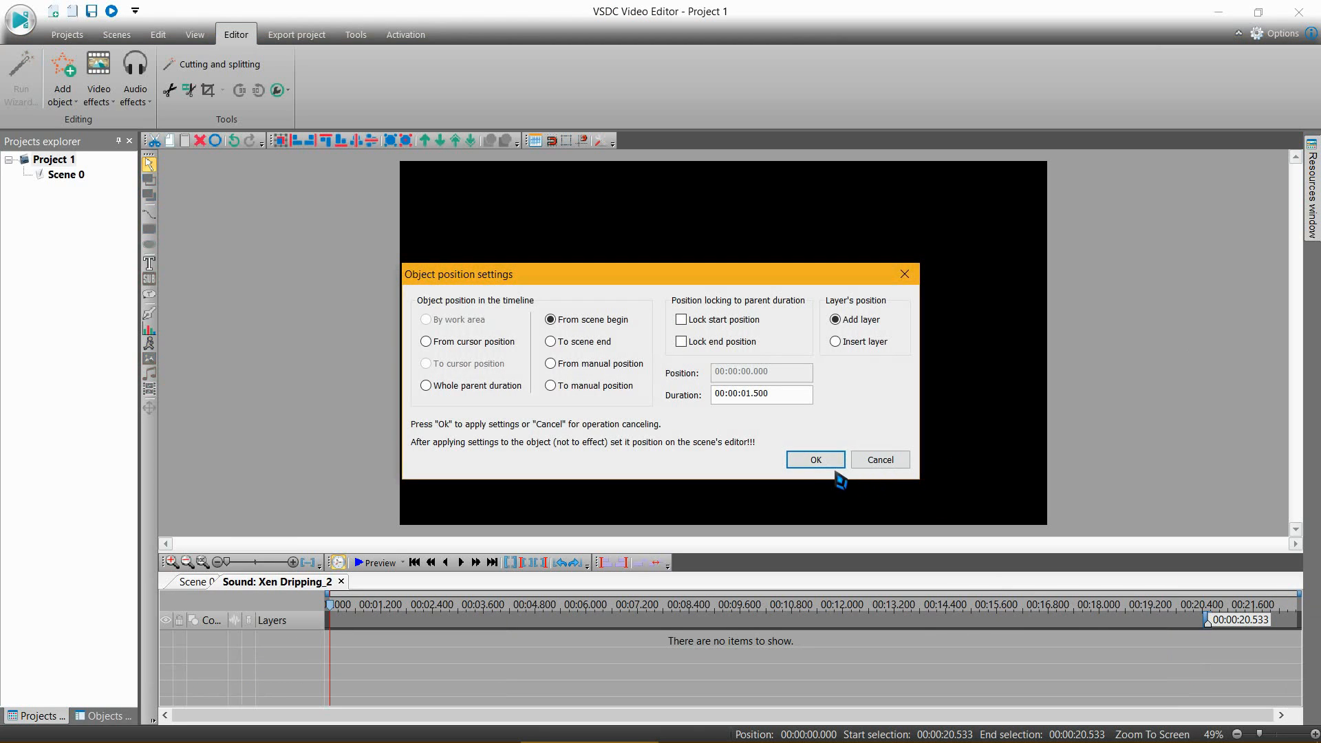
click(811, 460)
click(193, 582)
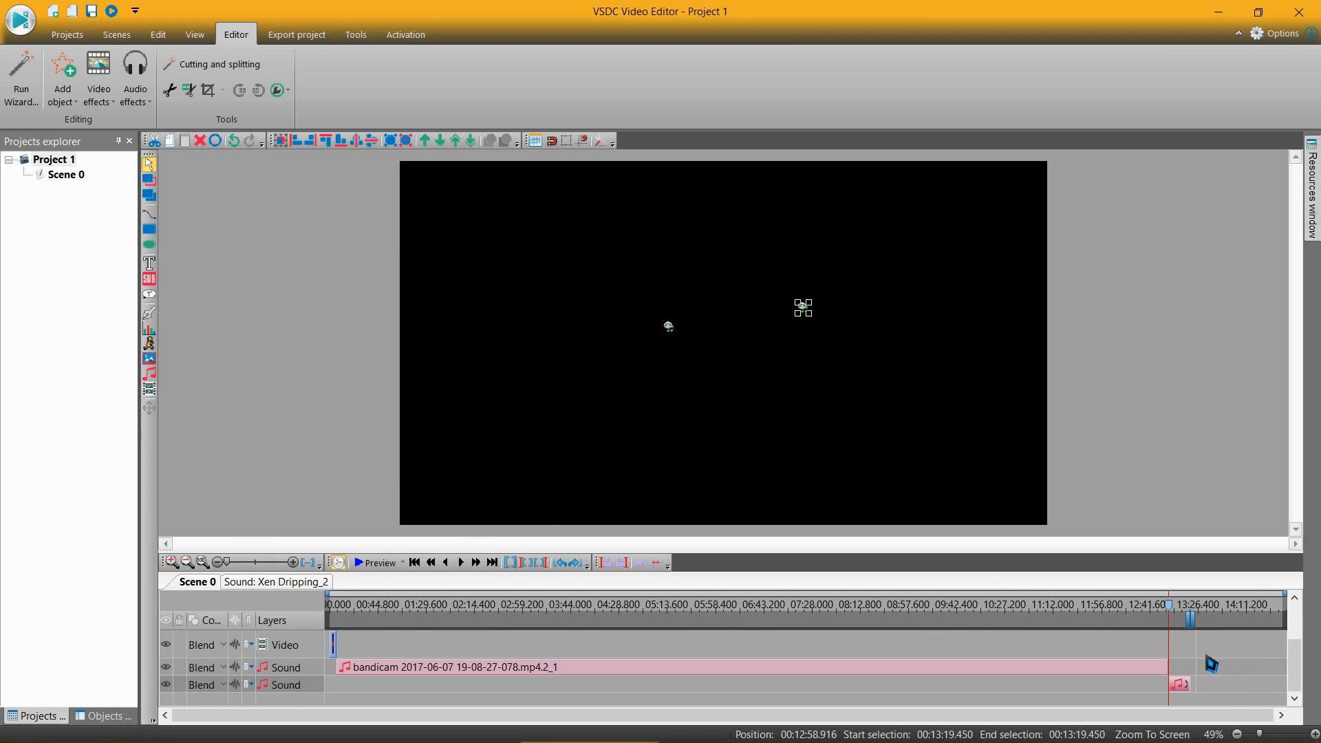
Step: Add a Fade Out audio effect to the Xen Dripping sound and return to Scene 0
right_click(1182, 692)
mouse_move(1231, 592)
mouse_move(1077, 594)
click(987, 633)
click(801, 460)
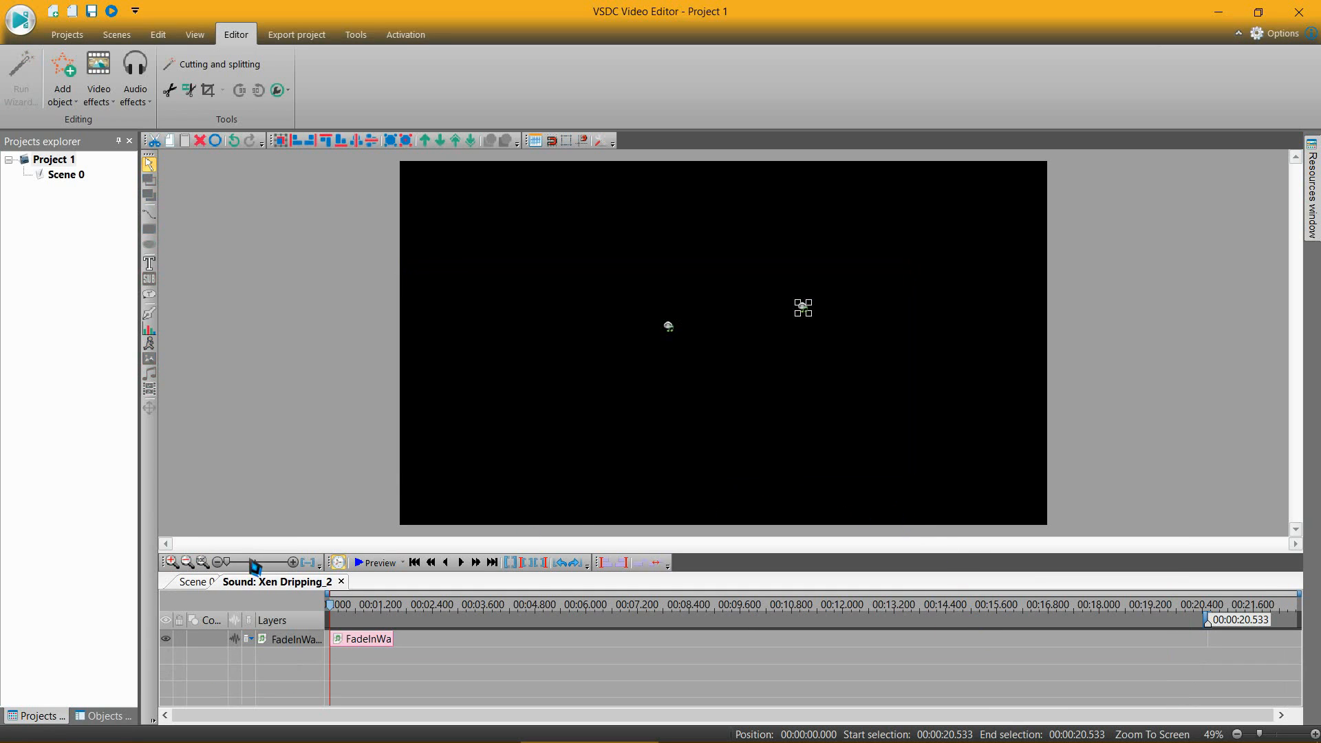
click(192, 582)
Step: Preview the Outro clip with its ambient sound from the clip's beginning, and close the preview
scroll(1227, 654, up, 2)
click(1163, 612)
click(1183, 643)
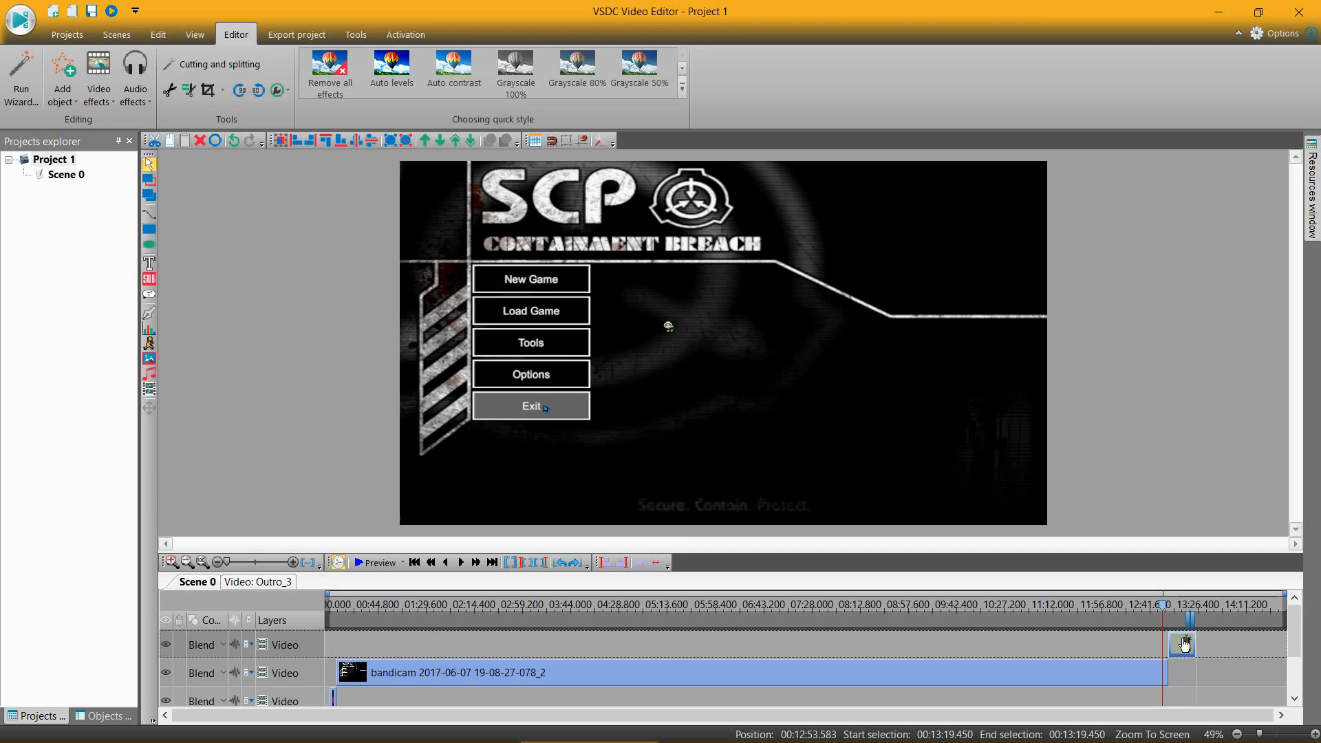
click(417, 564)
click(387, 564)
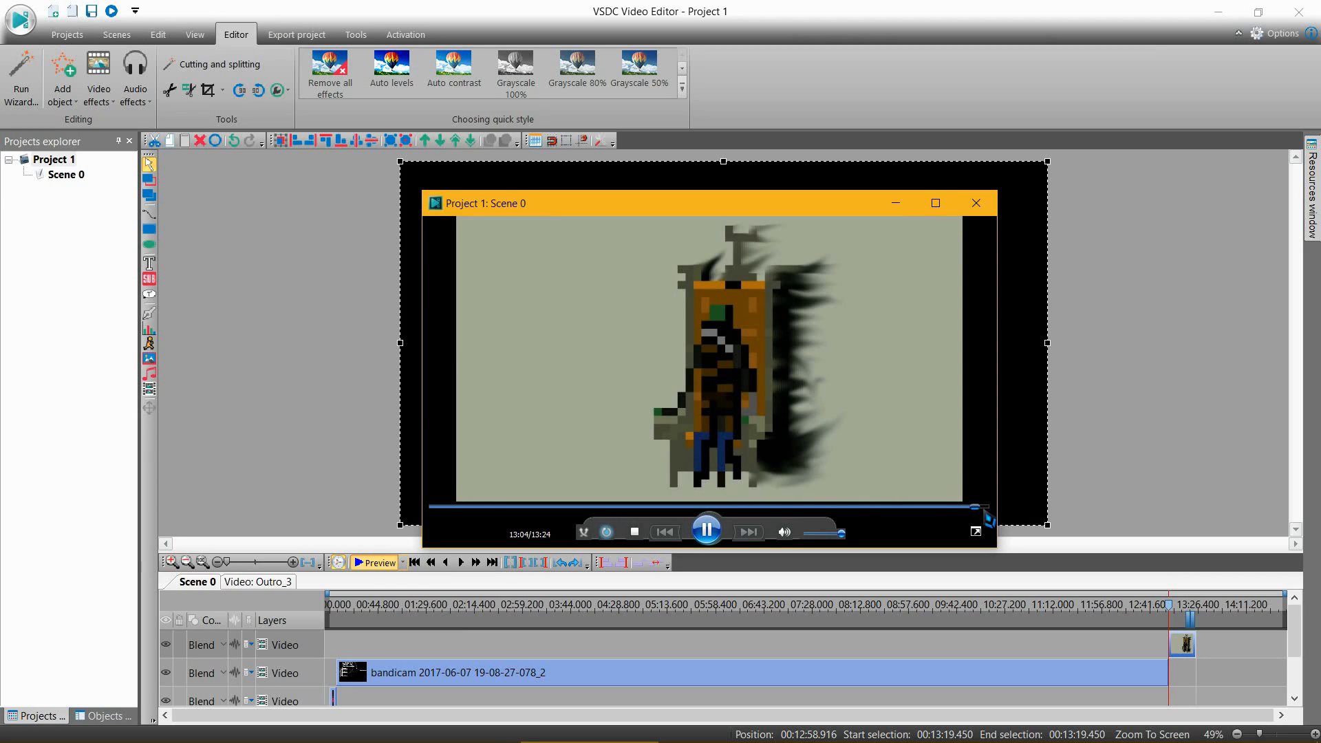
click(976, 203)
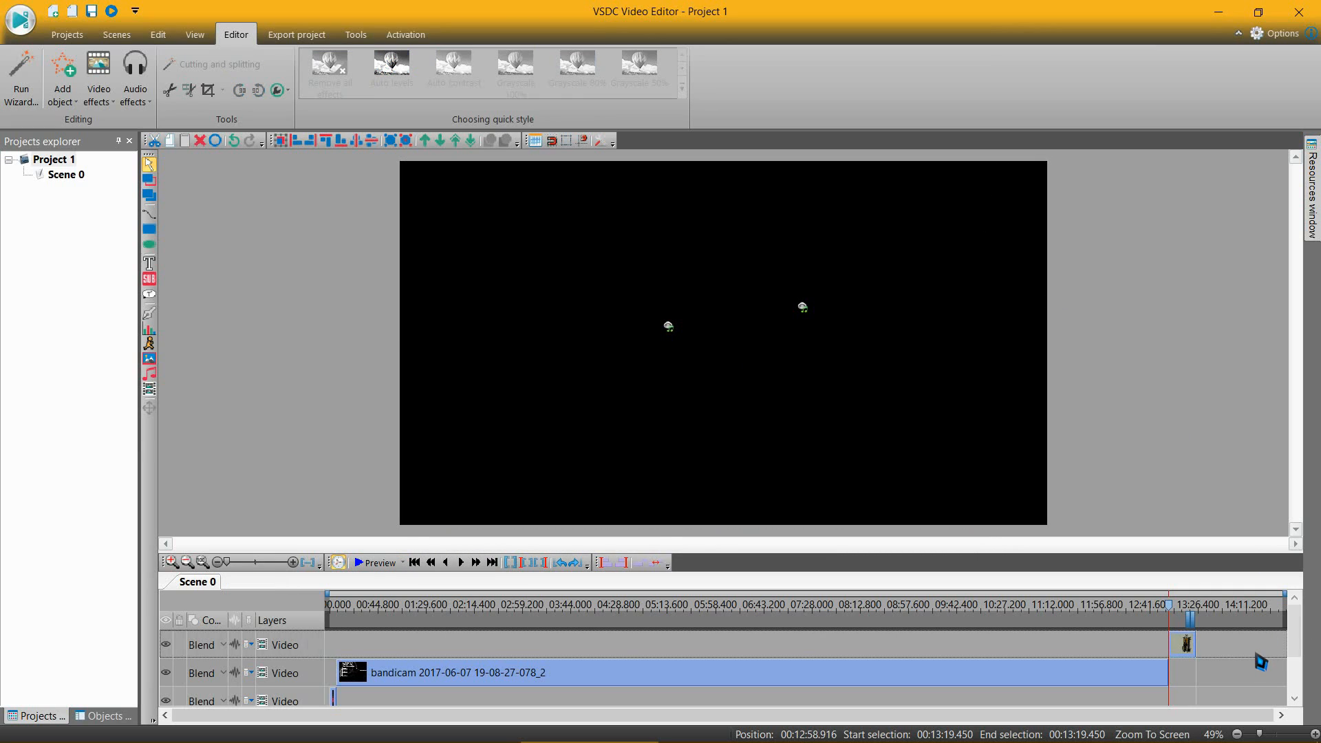
Step: Preview the scene from about 03:46, close the preview, and look over the timeline's video and sound layers
scroll(748, 640, down, 1)
scroll(672, 664, up, 1)
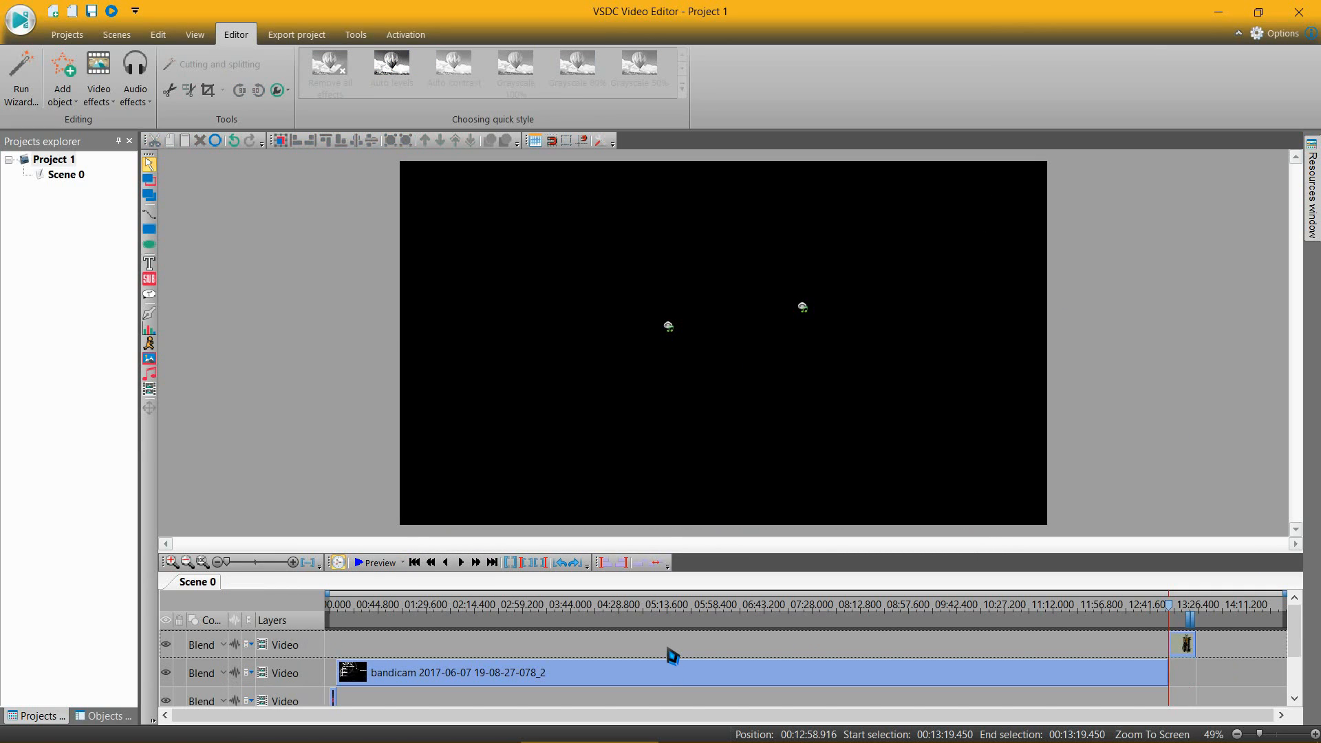
click(574, 604)
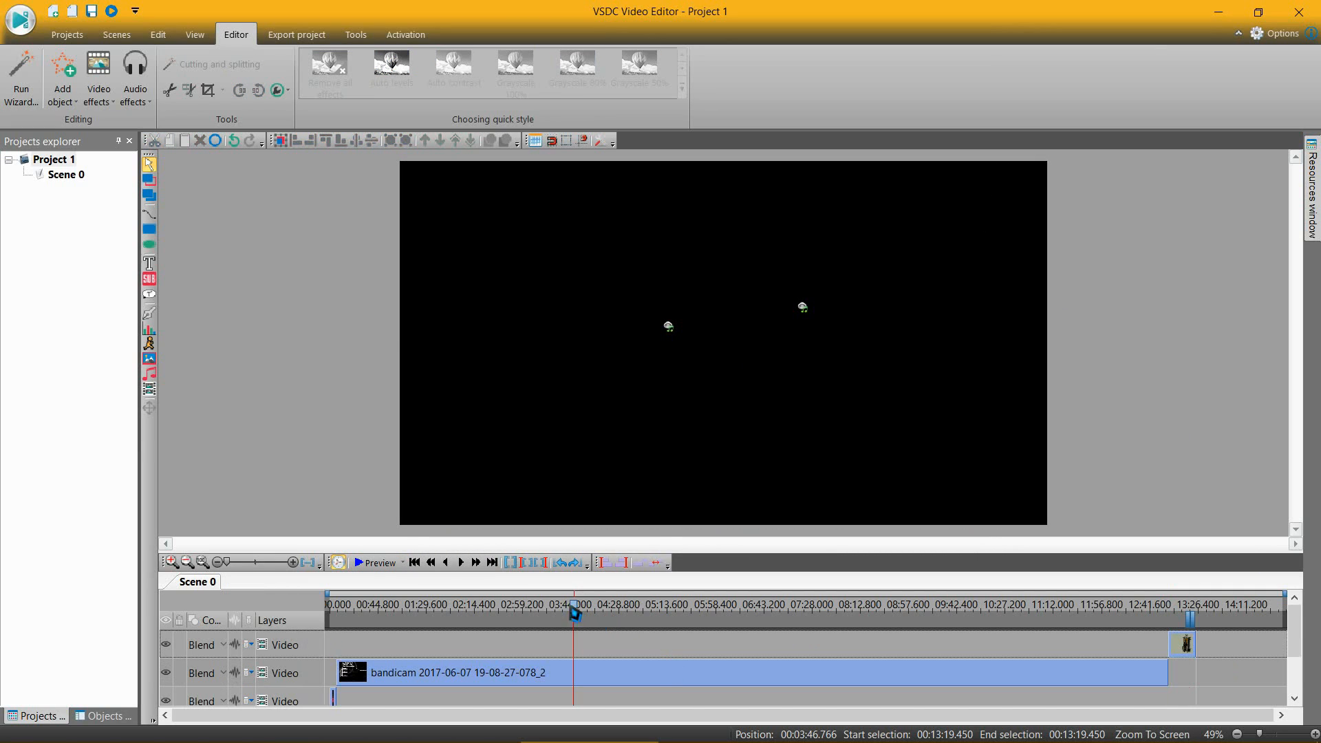
click(383, 564)
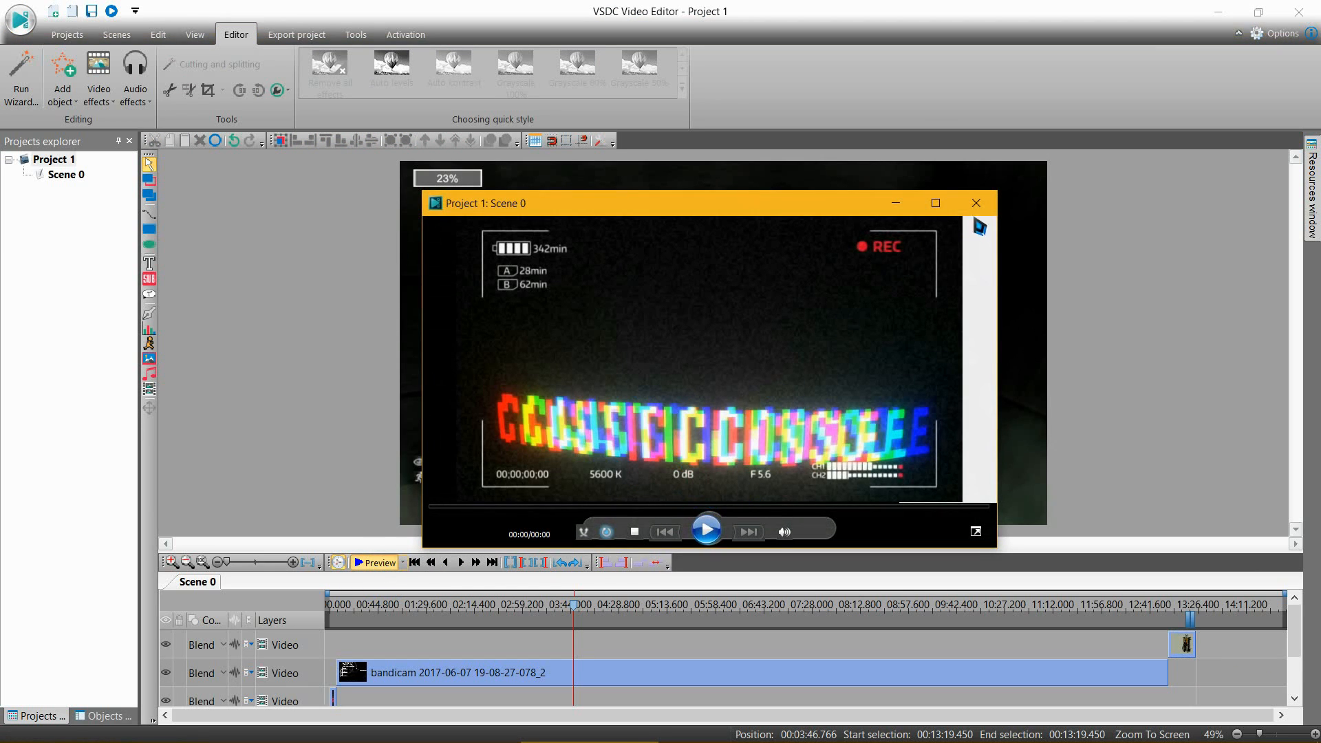
click(982, 205)
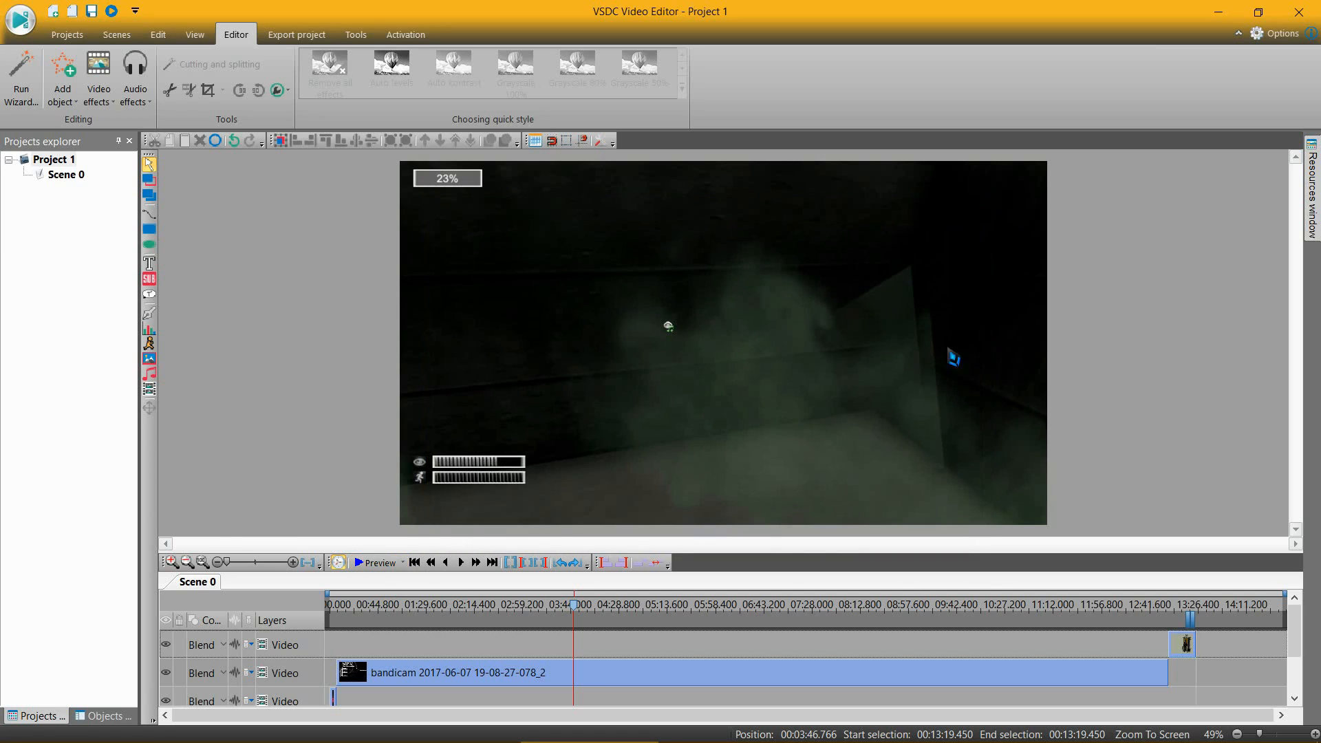
scroll(716, 645, down, 2)
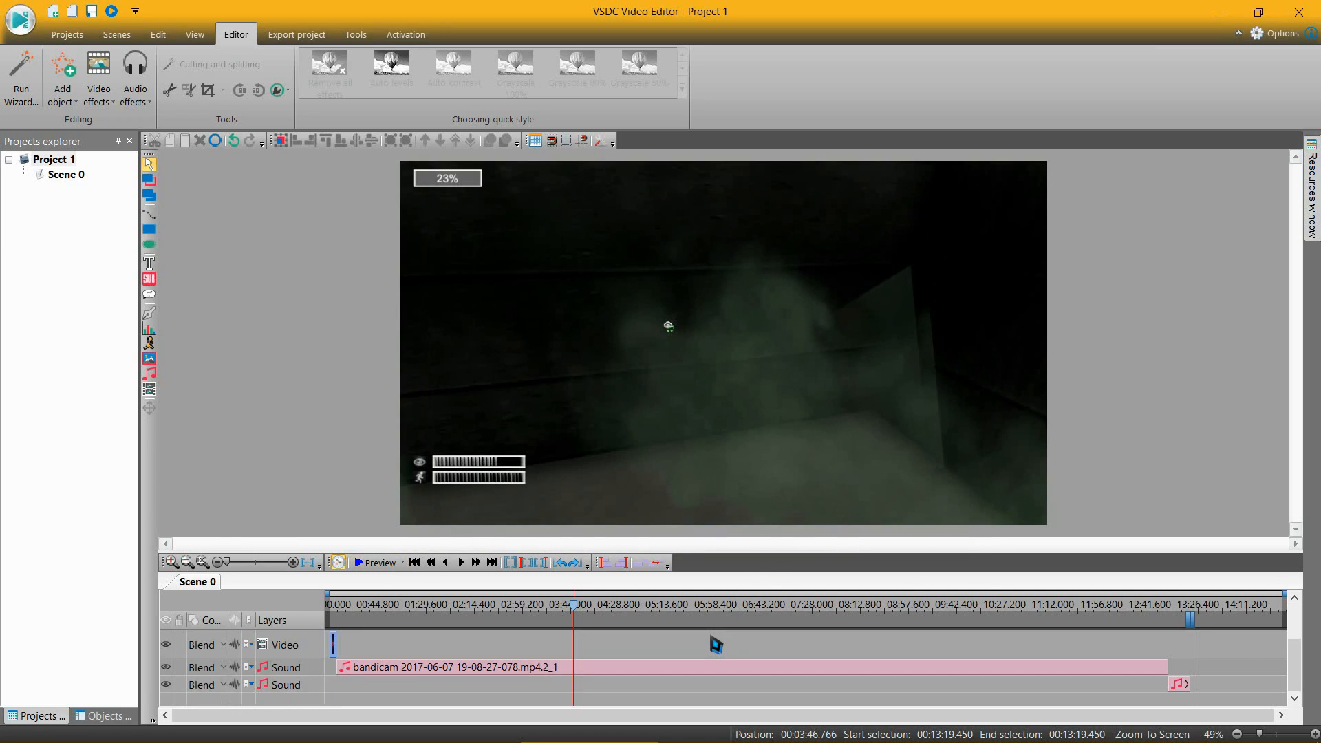
scroll(709, 650, up, 2)
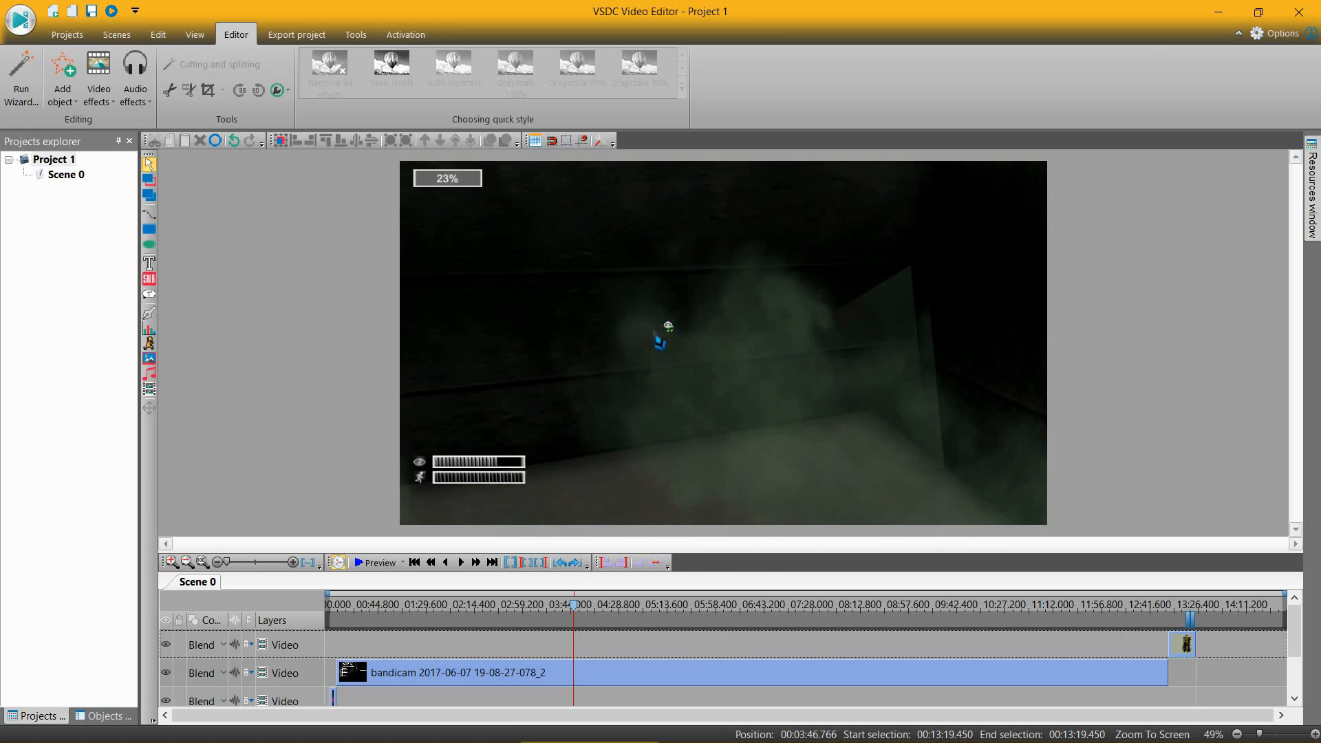
Step: Preview the scene from about 03:46, close the preview, and compare the recording's video and sound tracks around that point
click(379, 563)
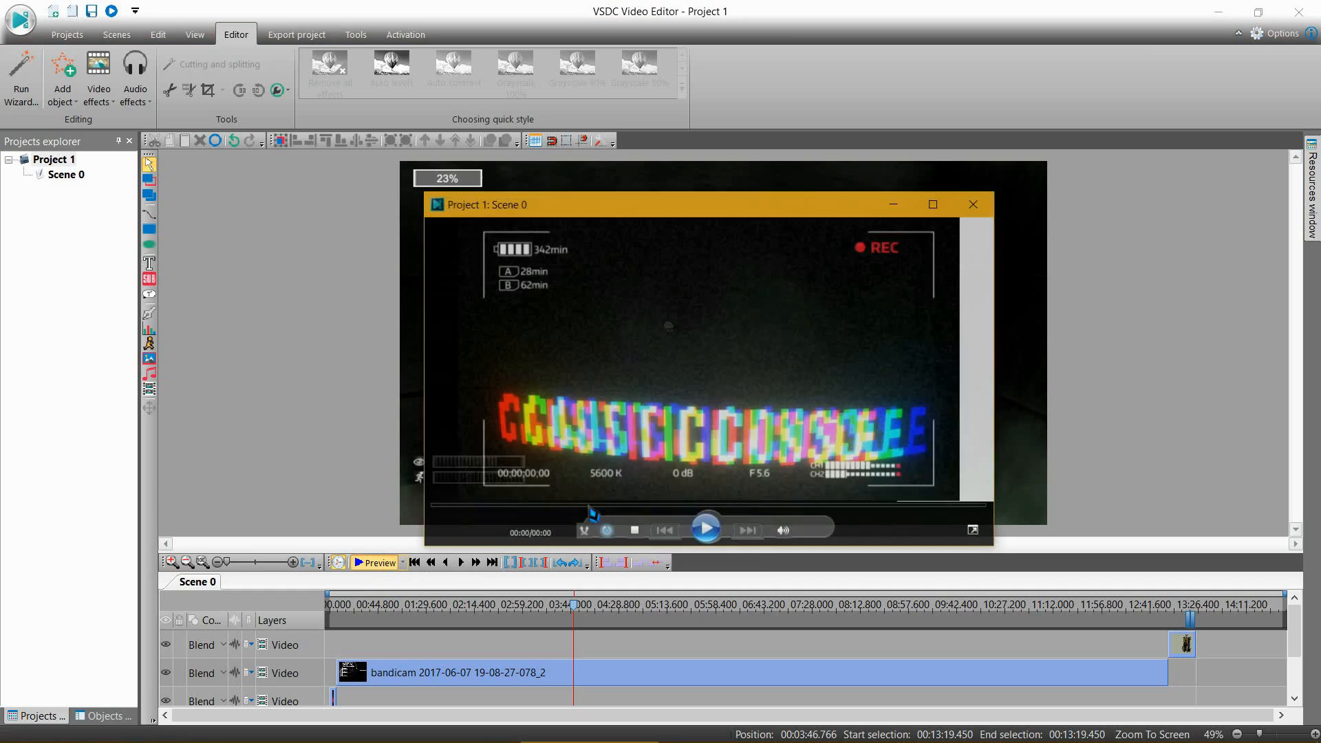
click(971, 207)
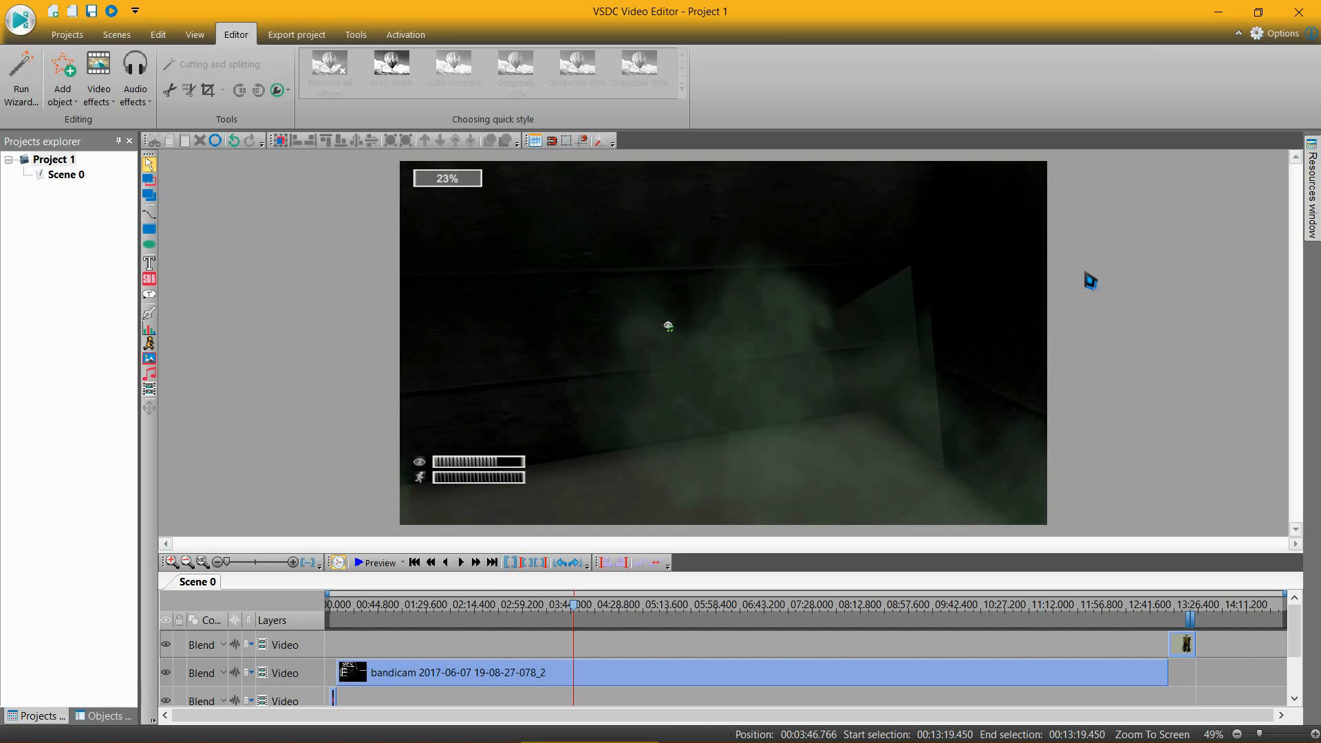
scroll(1223, 684, down, 2)
scroll(1223, 684, up, 2)
scroll(1228, 683, down, 2)
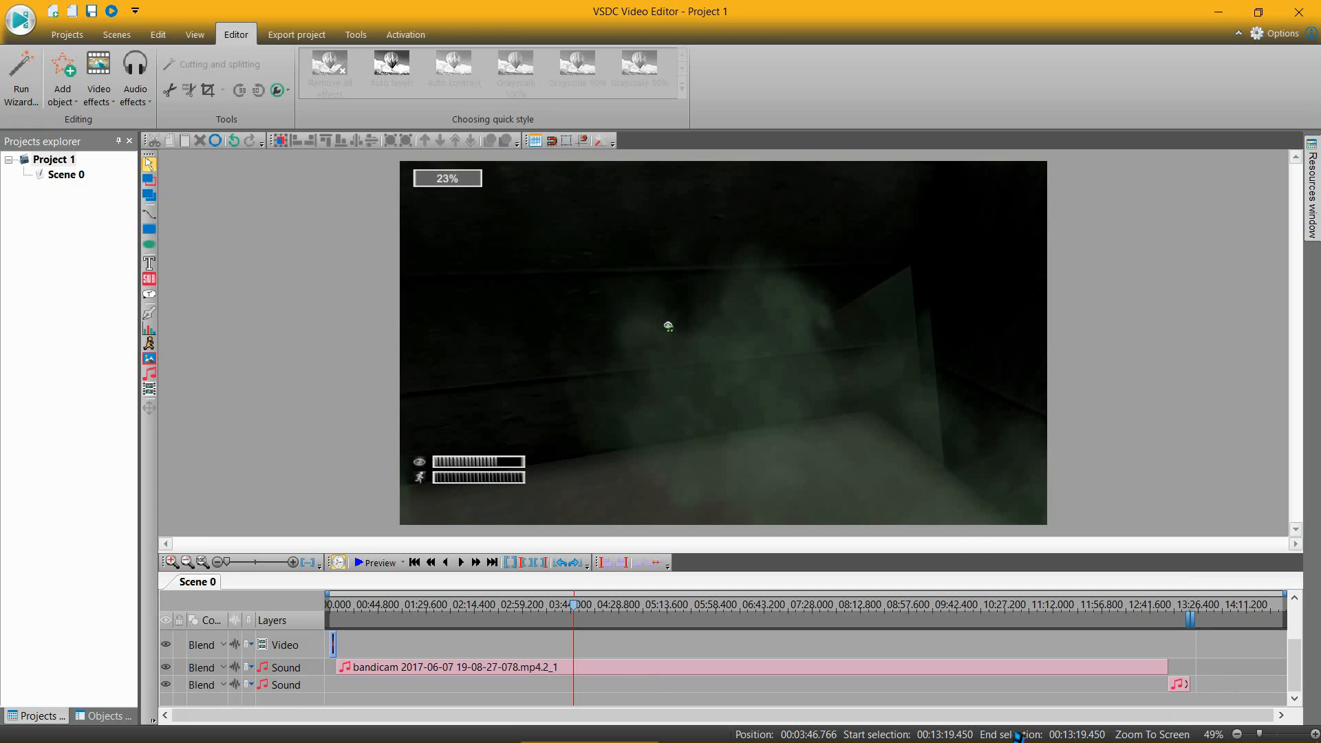
scroll(595, 674, up, 2)
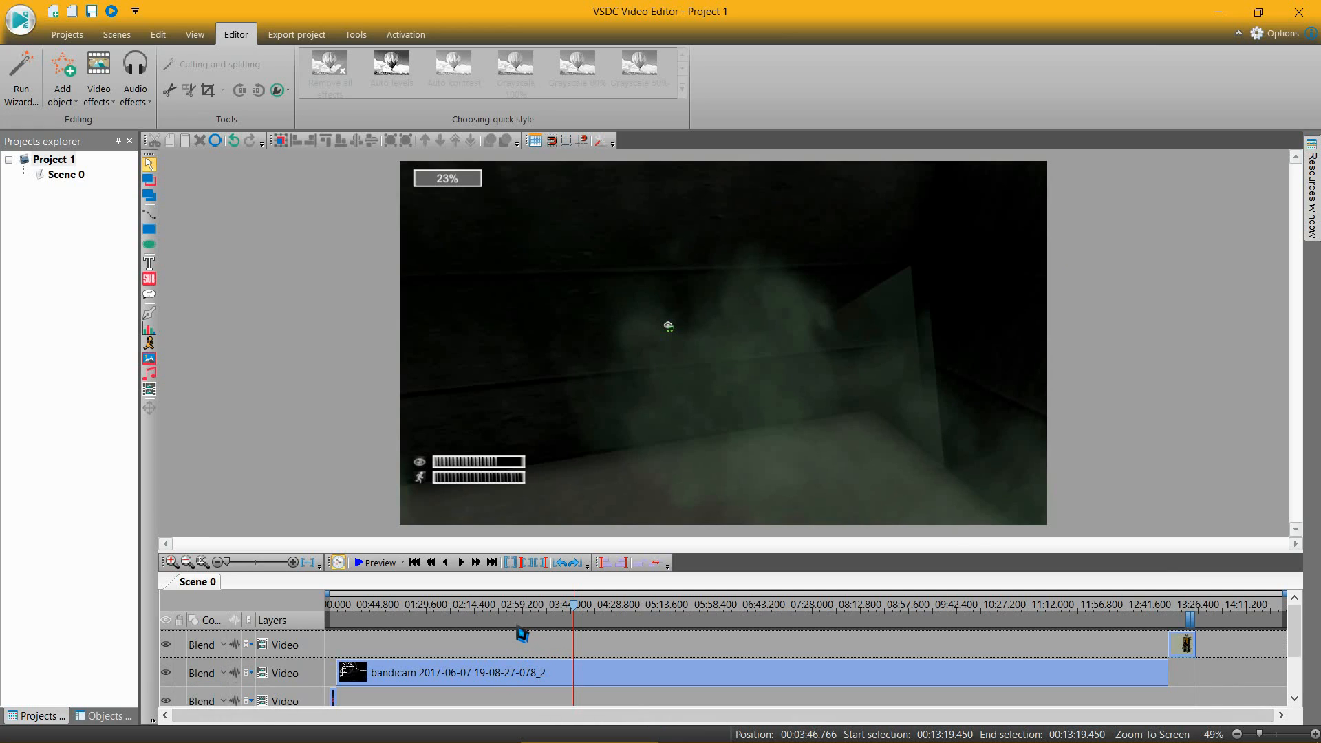
scroll(788, 643, down, 2)
scroll(788, 643, up, 2)
click(380, 562)
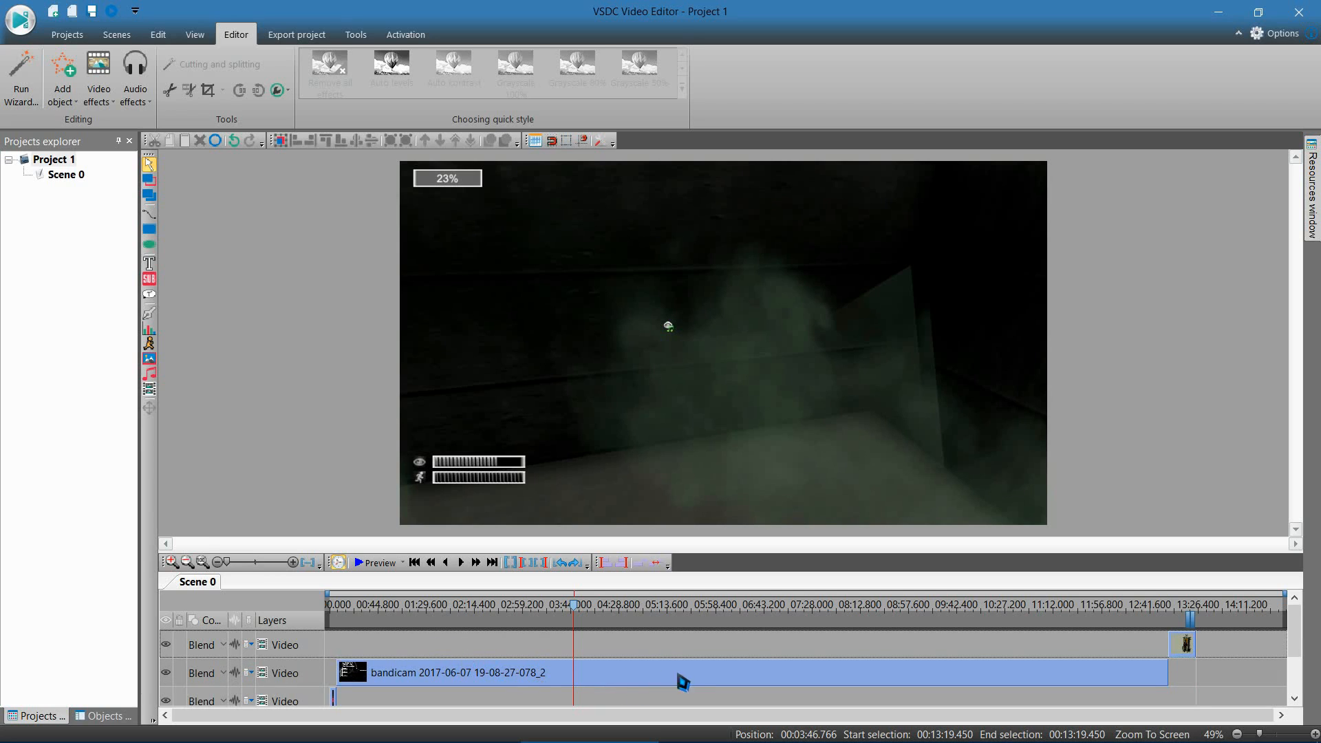
Step: Split the bandicam video clip into two parts at the cursor position 03:46.766
double_click(682, 681)
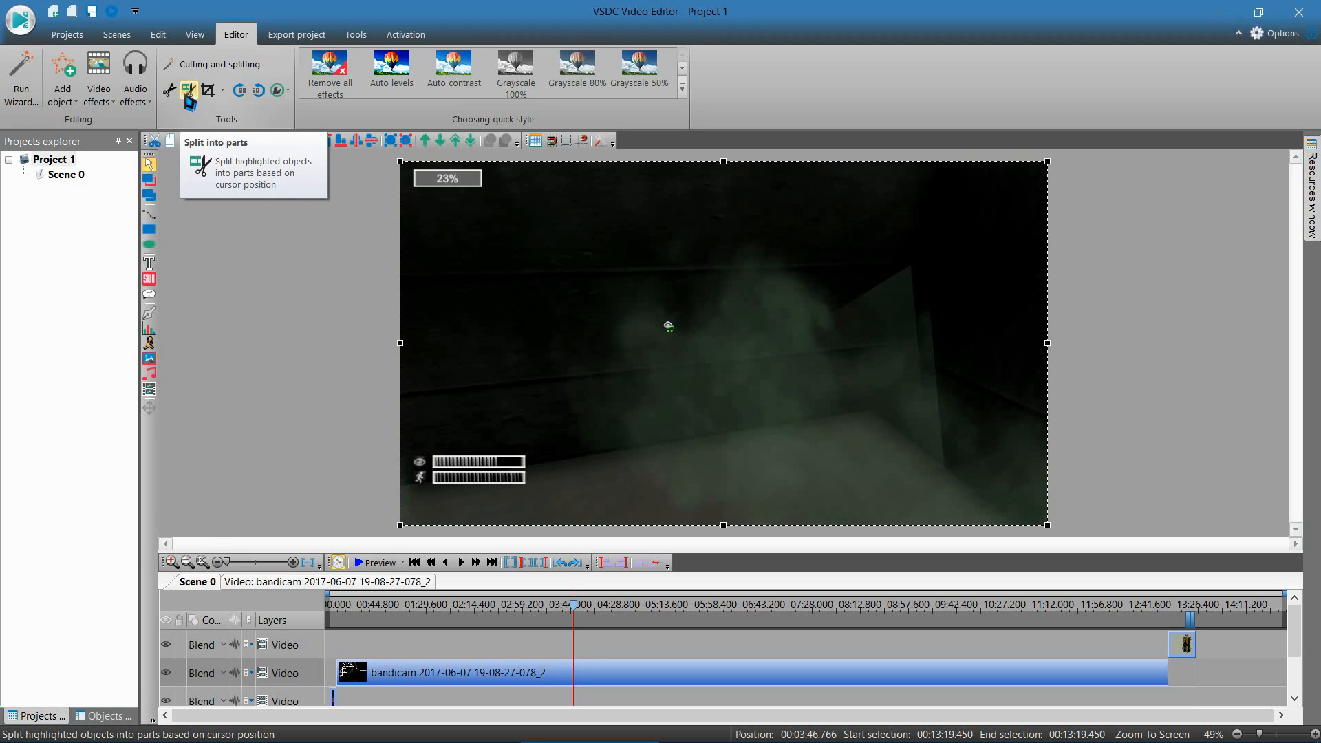
click(186, 96)
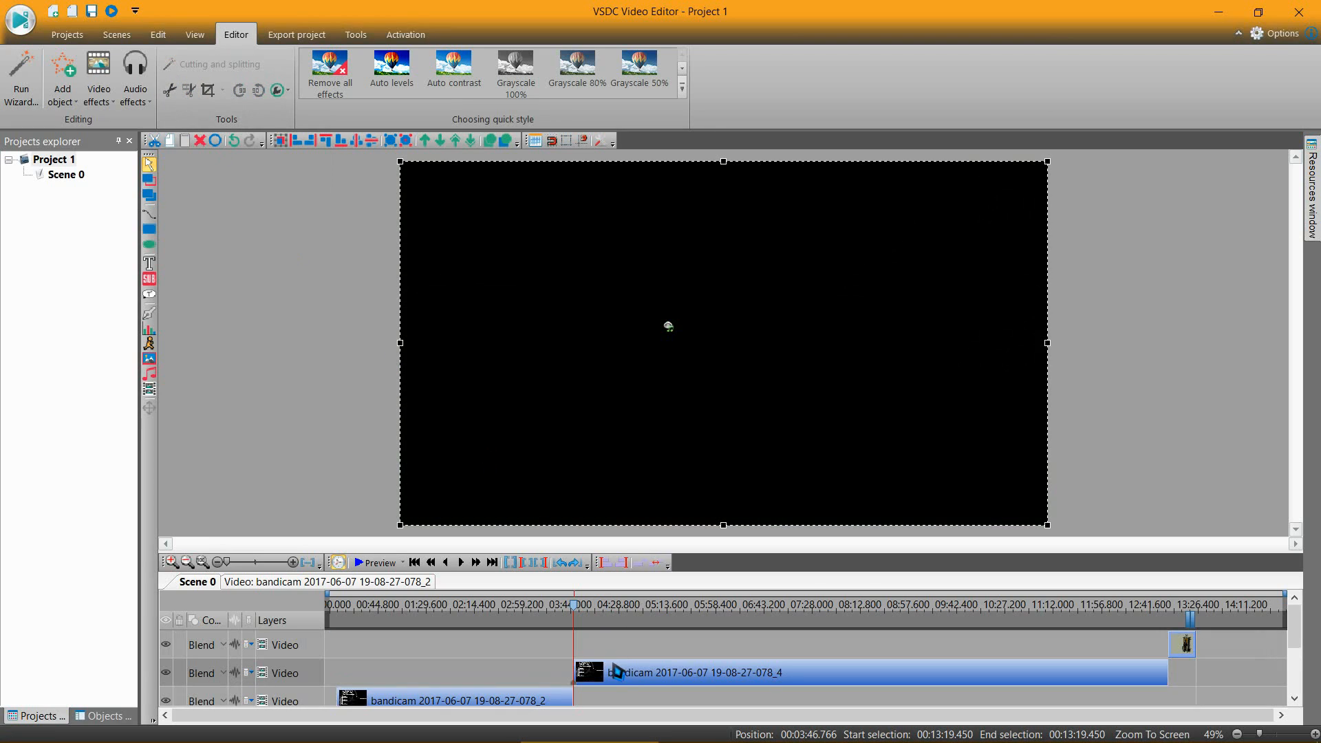
scroll(609, 674, down, 2)
scroll(610, 673, up, 2)
Step: Split the separate bandicam sound track at the same 03:46.766 position as the video cut
scroll(632, 626, down, 2)
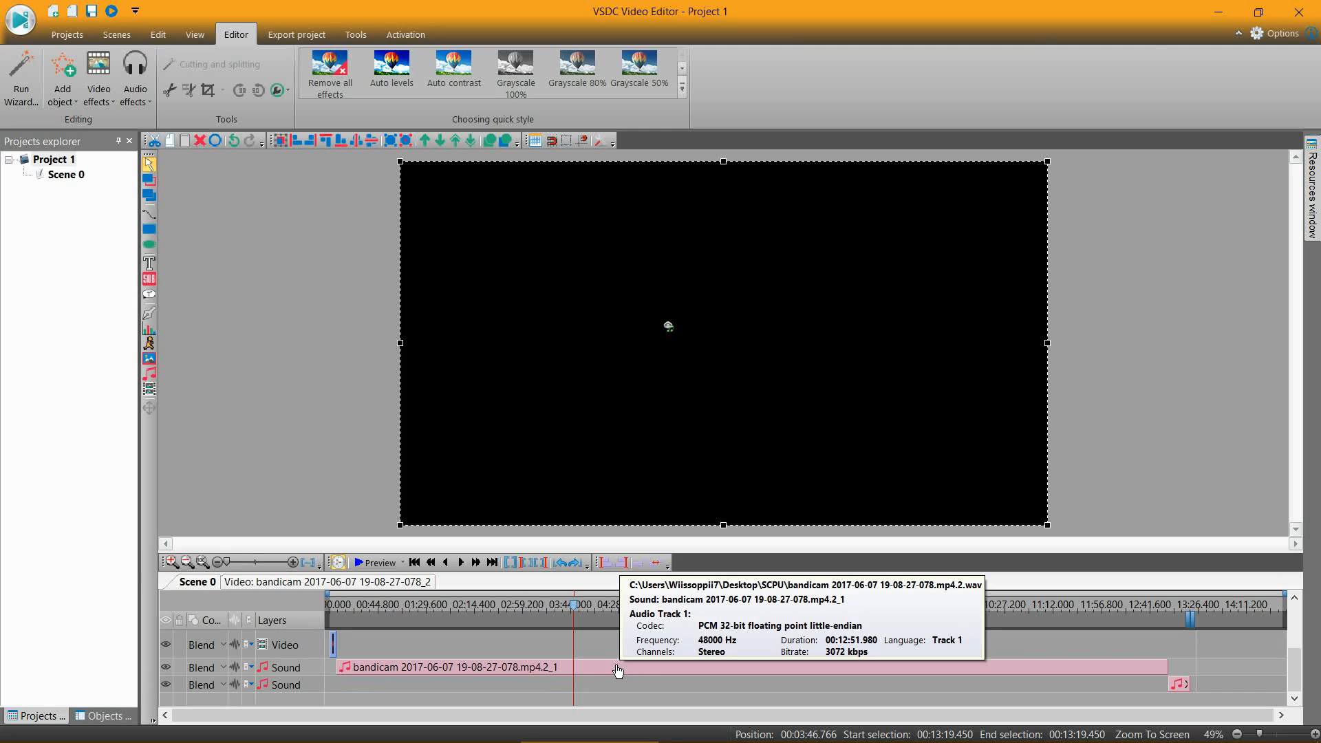
click(617, 670)
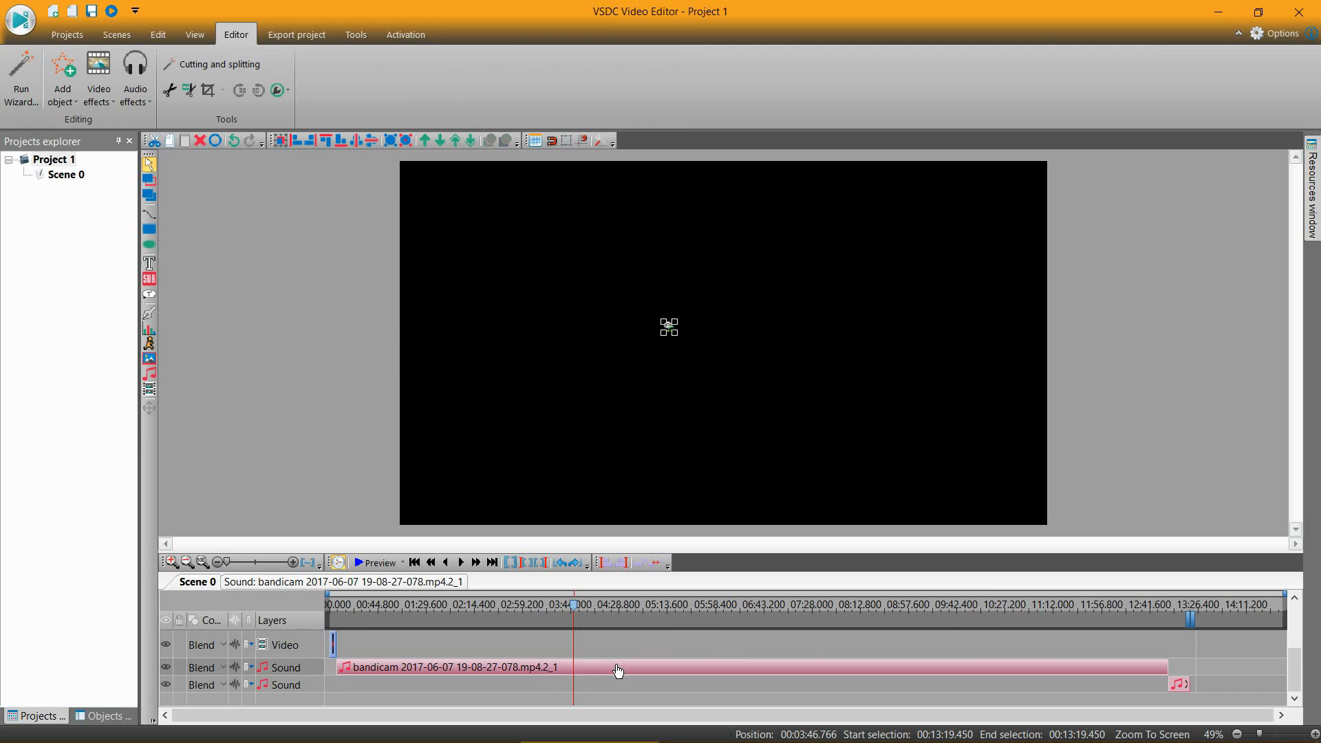
scroll(618, 671, up, 2)
scroll(618, 671, down, 2)
click(187, 90)
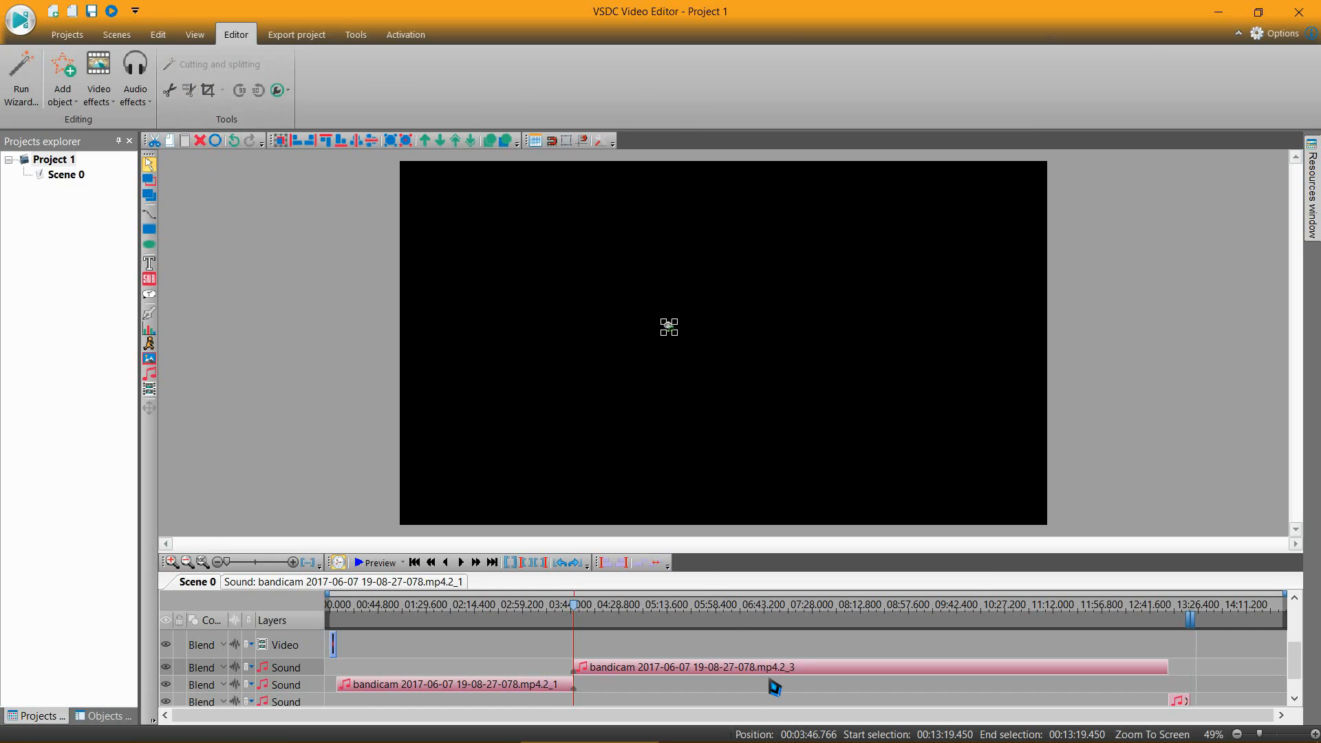
Step: Check the video and sound cuts at 03:46.766, preview the scene from there, and close the preview
scroll(708, 652, up, 2)
scroll(705, 653, down, 2)
scroll(681, 662, up, 2)
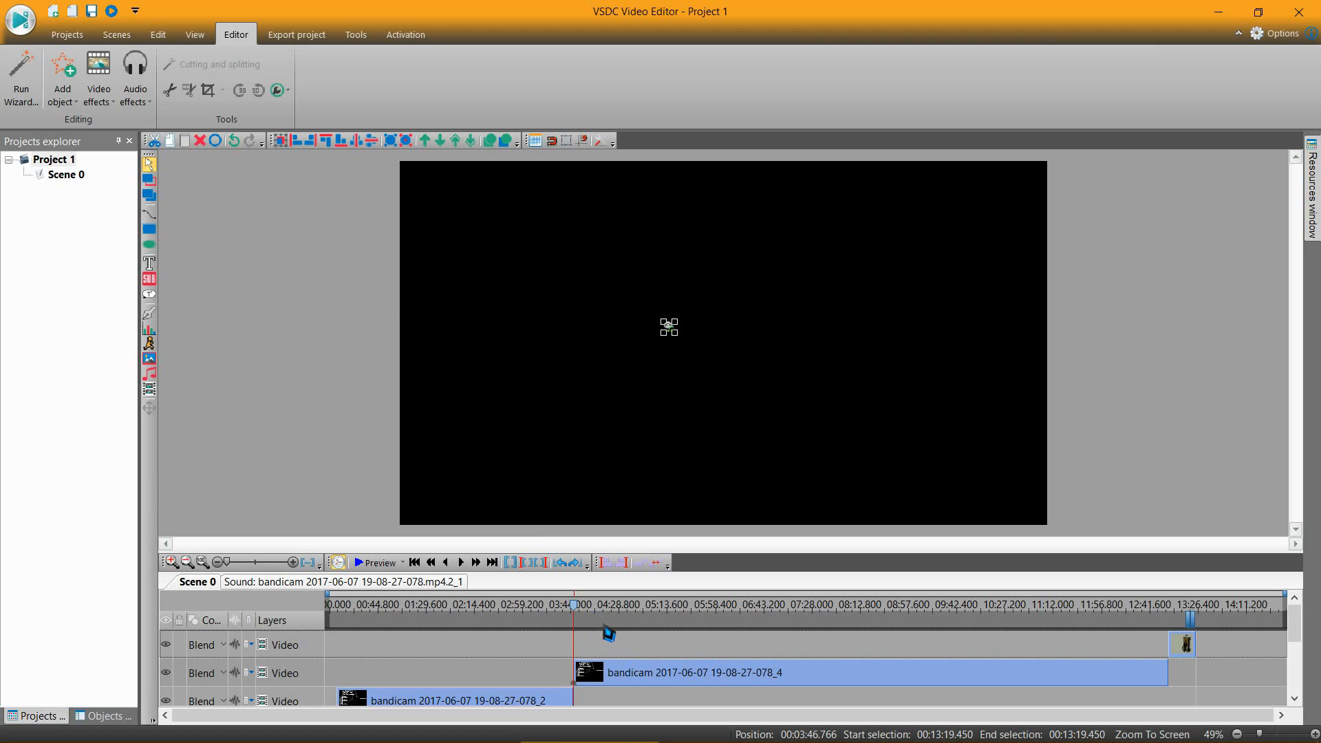
click(377, 572)
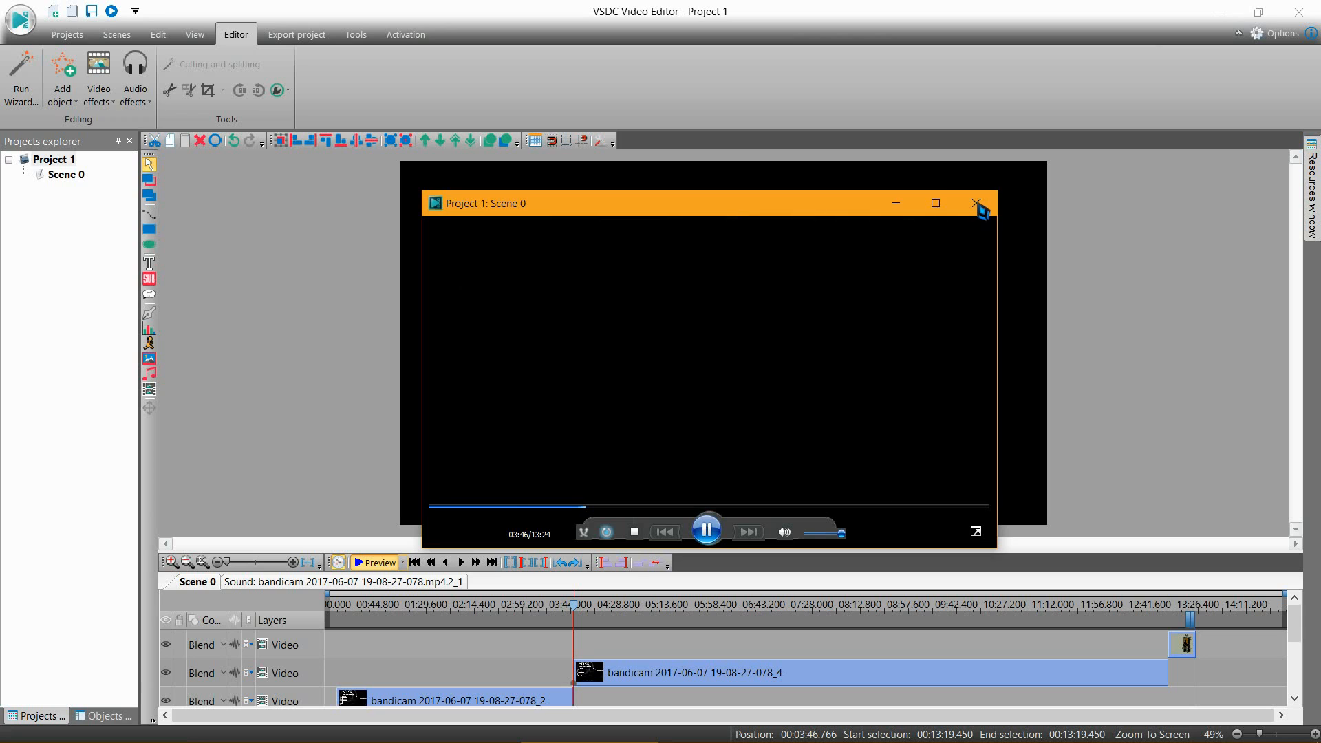
click(976, 204)
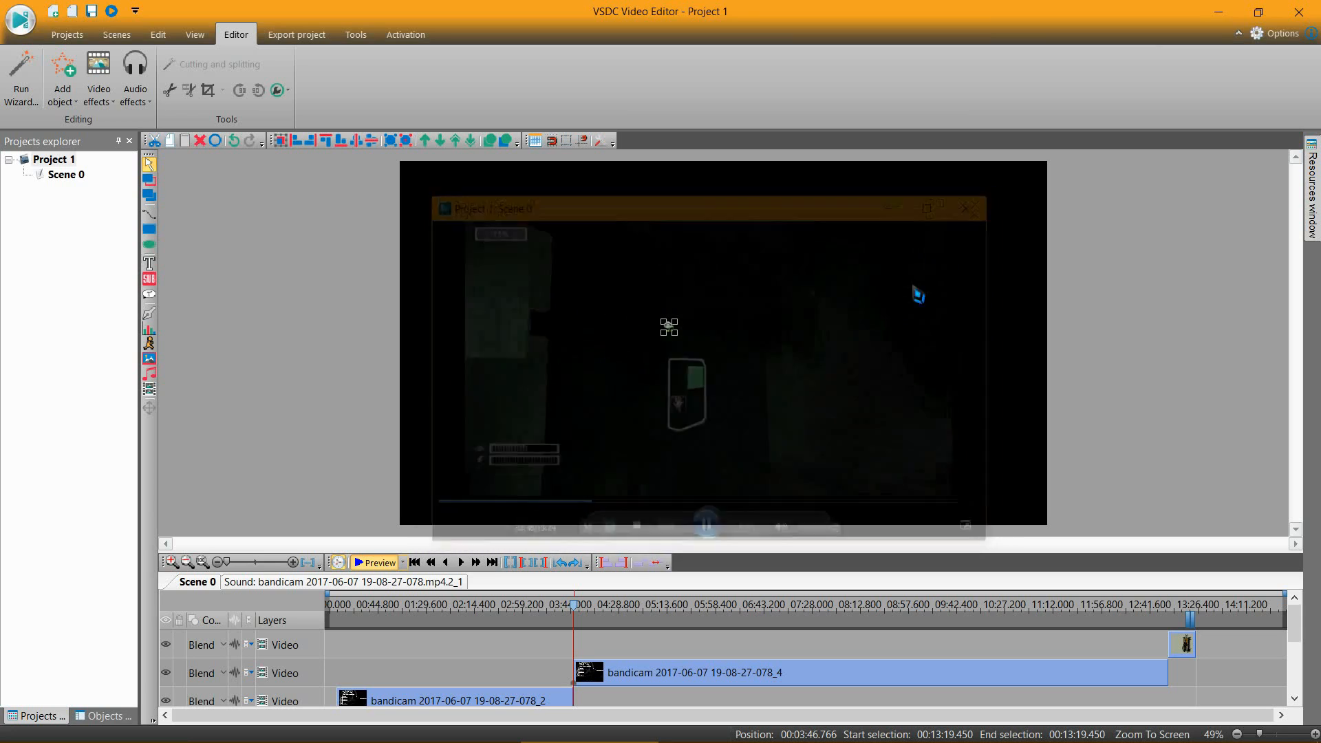
Step: Preview the scene from about 04:04, at the SCP-682 loading screen, and close the preview
click(593, 605)
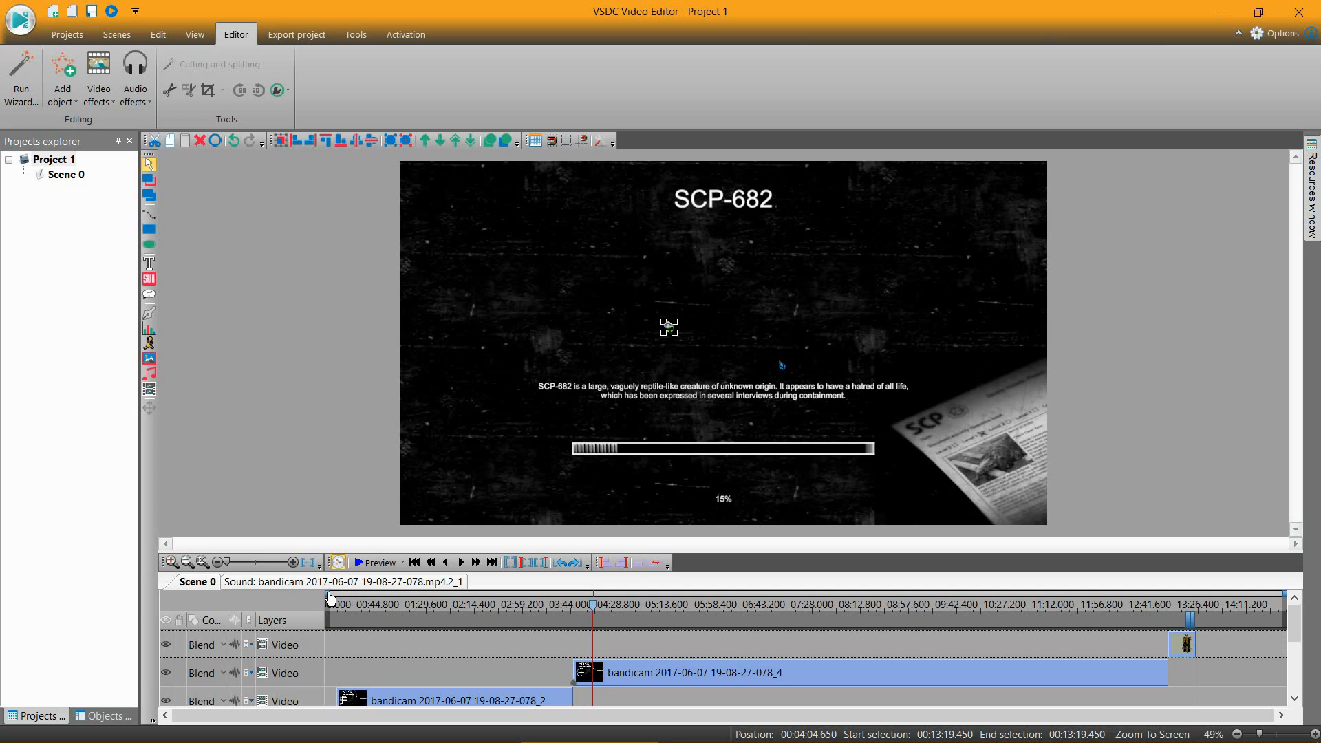
drag(328, 595, 269, 621)
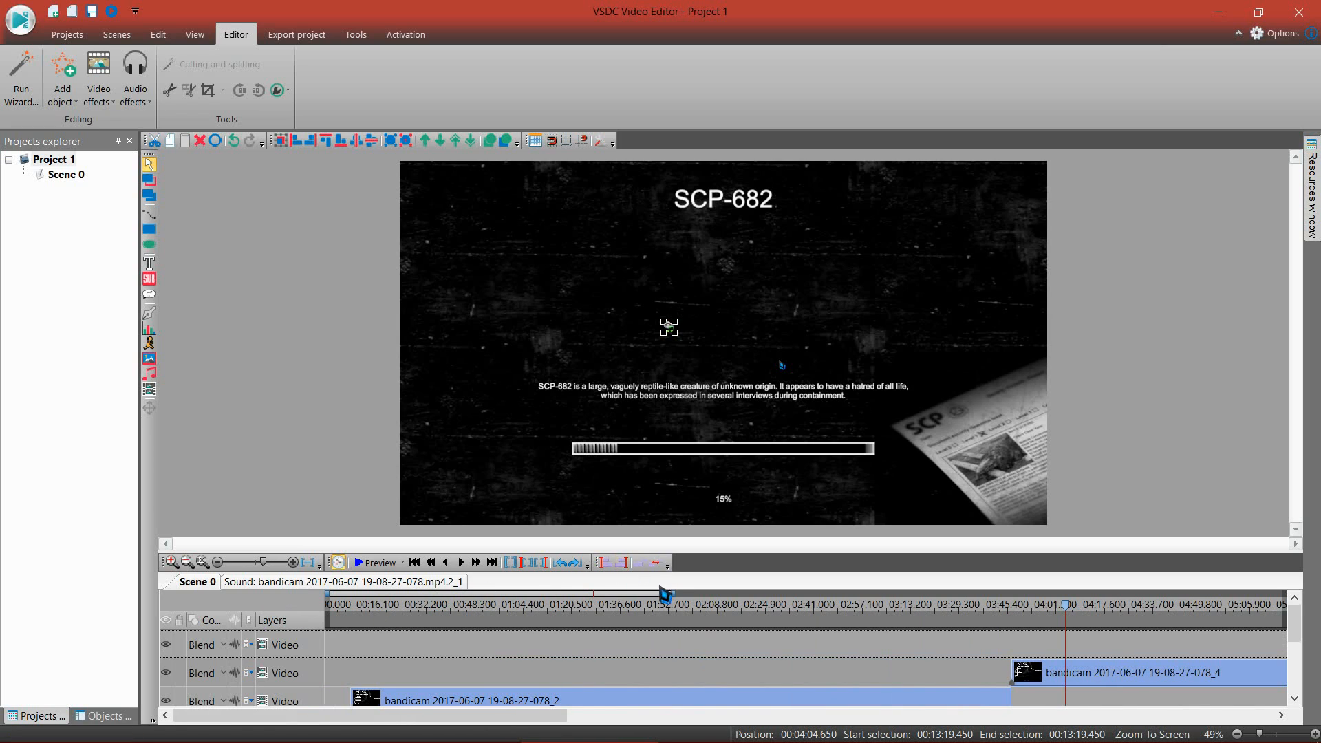
drag(681, 604, 1283, 597)
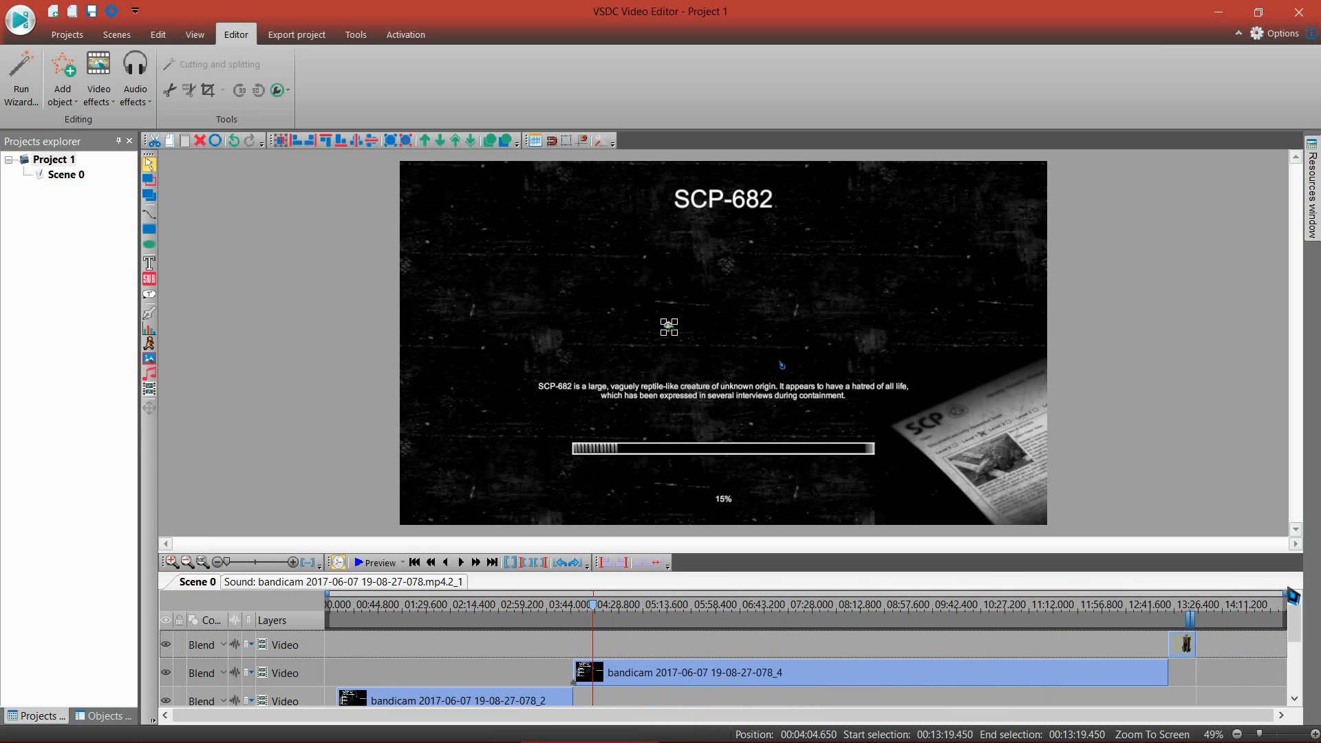
click(377, 562)
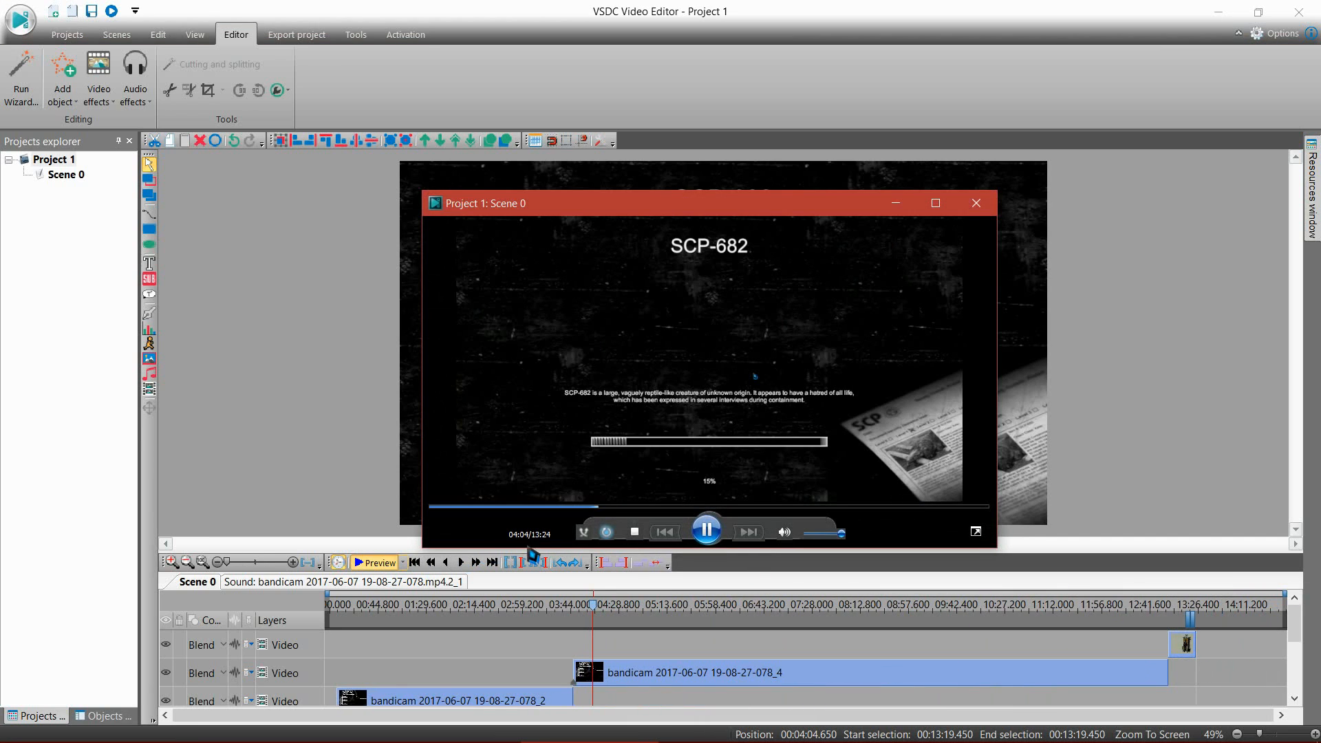
click(976, 203)
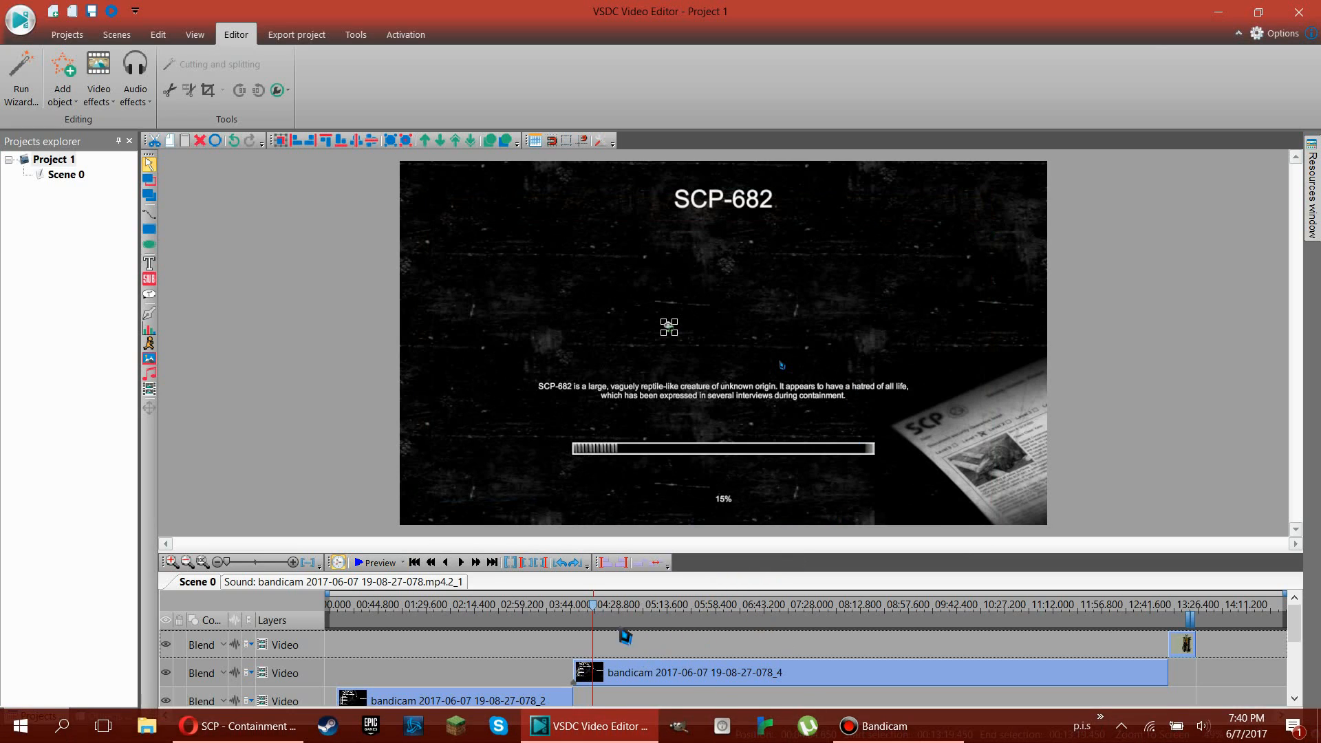
Step: Position the timeline cursor at 04:04.000, while the SCP-682 loading screen is showing
click(606, 607)
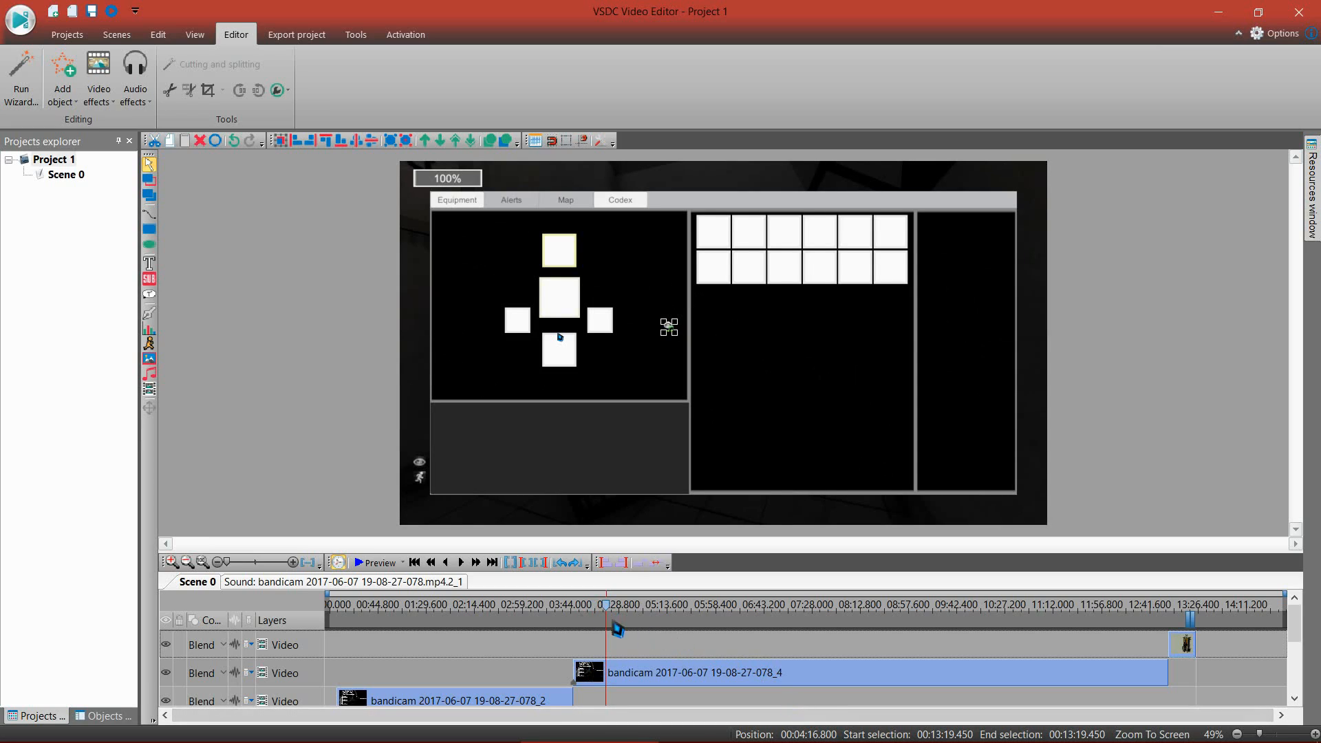
drag(605, 611, 600, 608)
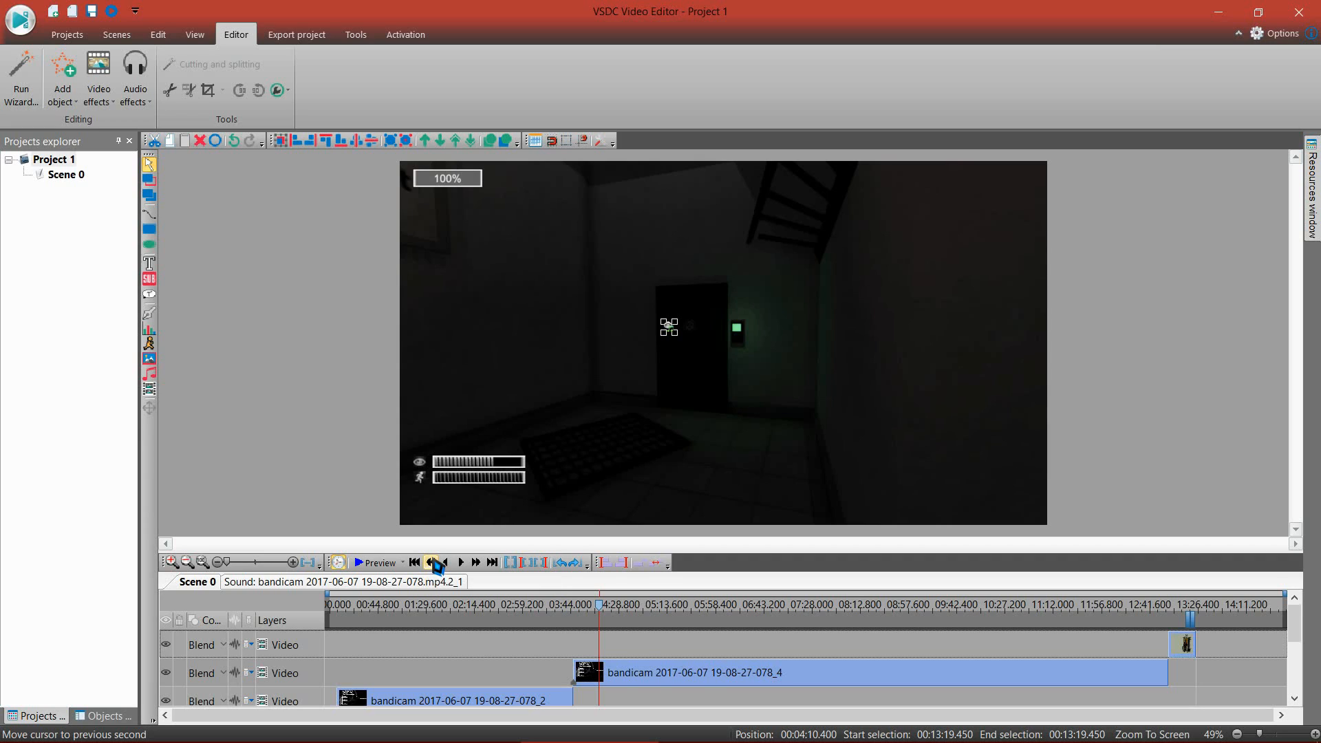
click(431, 563)
click(431, 563)
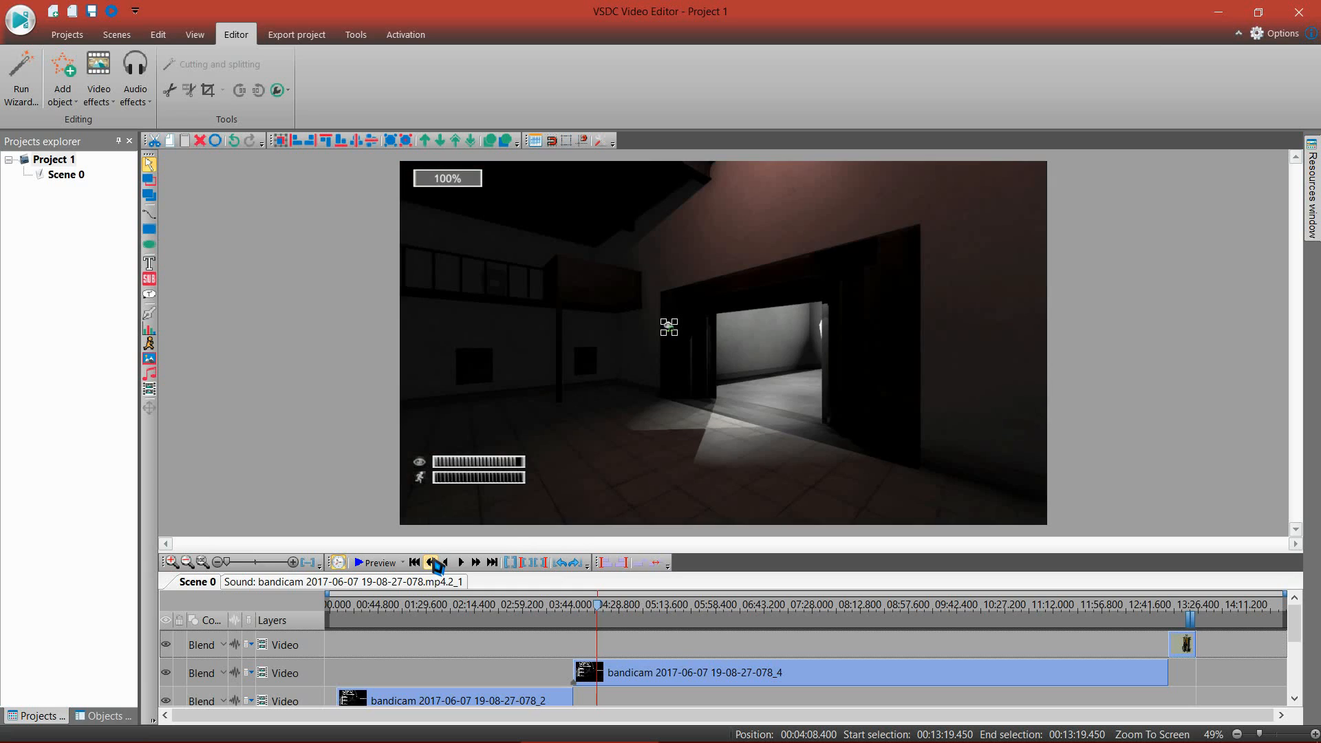
click(431, 563)
click(431, 562)
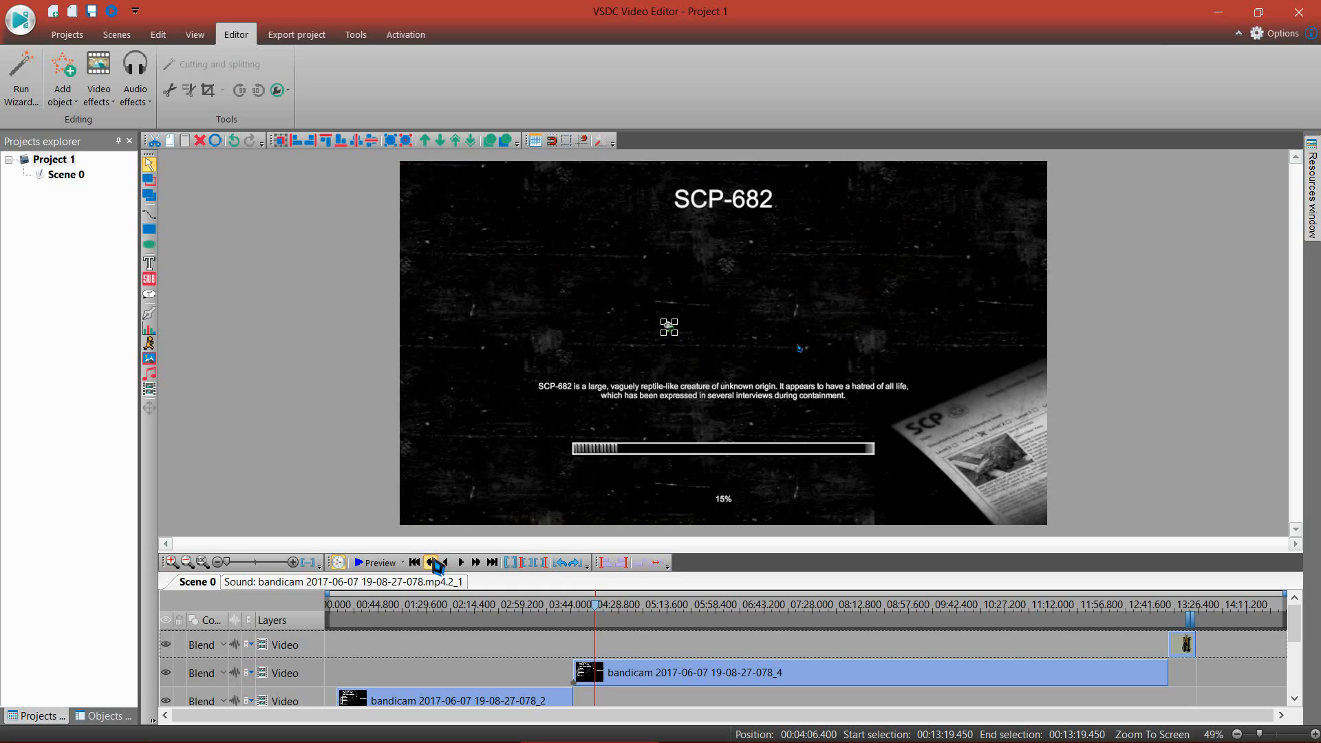
click(431, 563)
click(432, 562)
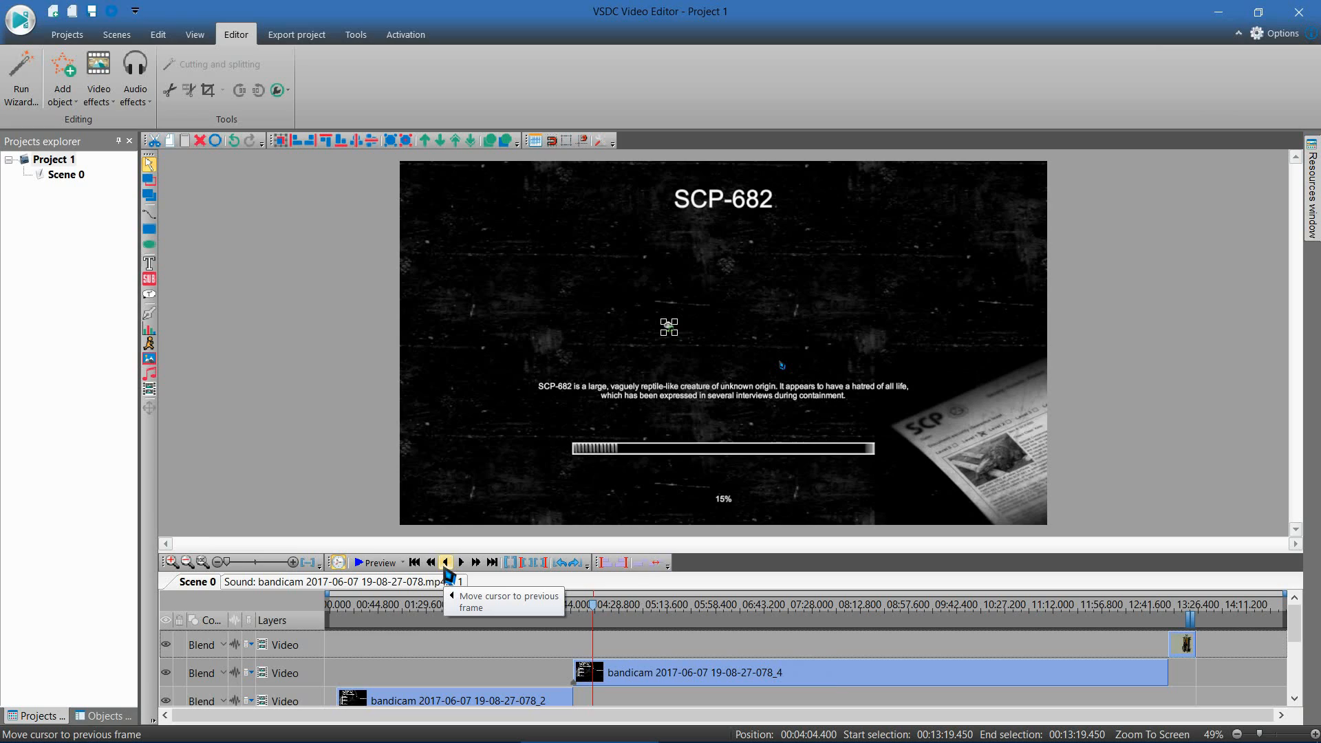
click(445, 563)
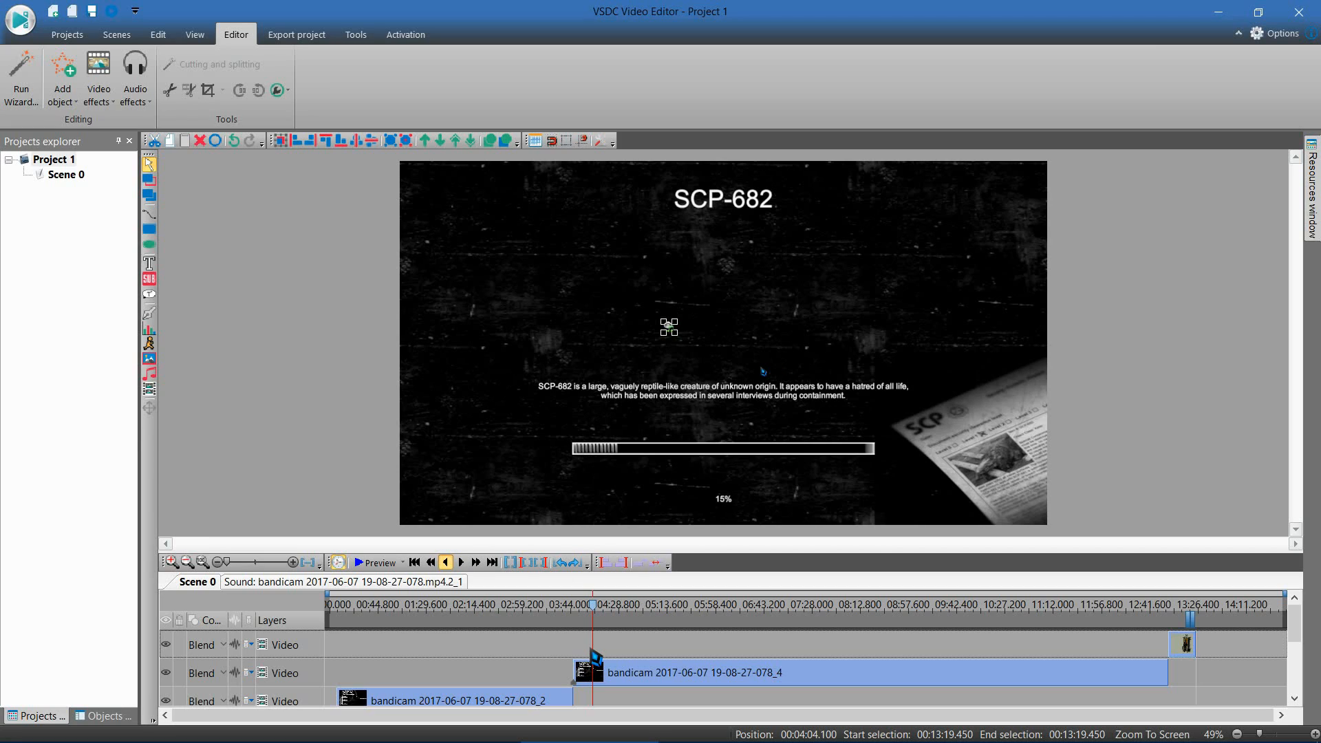
click(445, 562)
Step: Split the second part of the bandicam video at 04:04.000
scroll(677, 649, down, 1)
scroll(681, 653, up, 1)
click(641, 674)
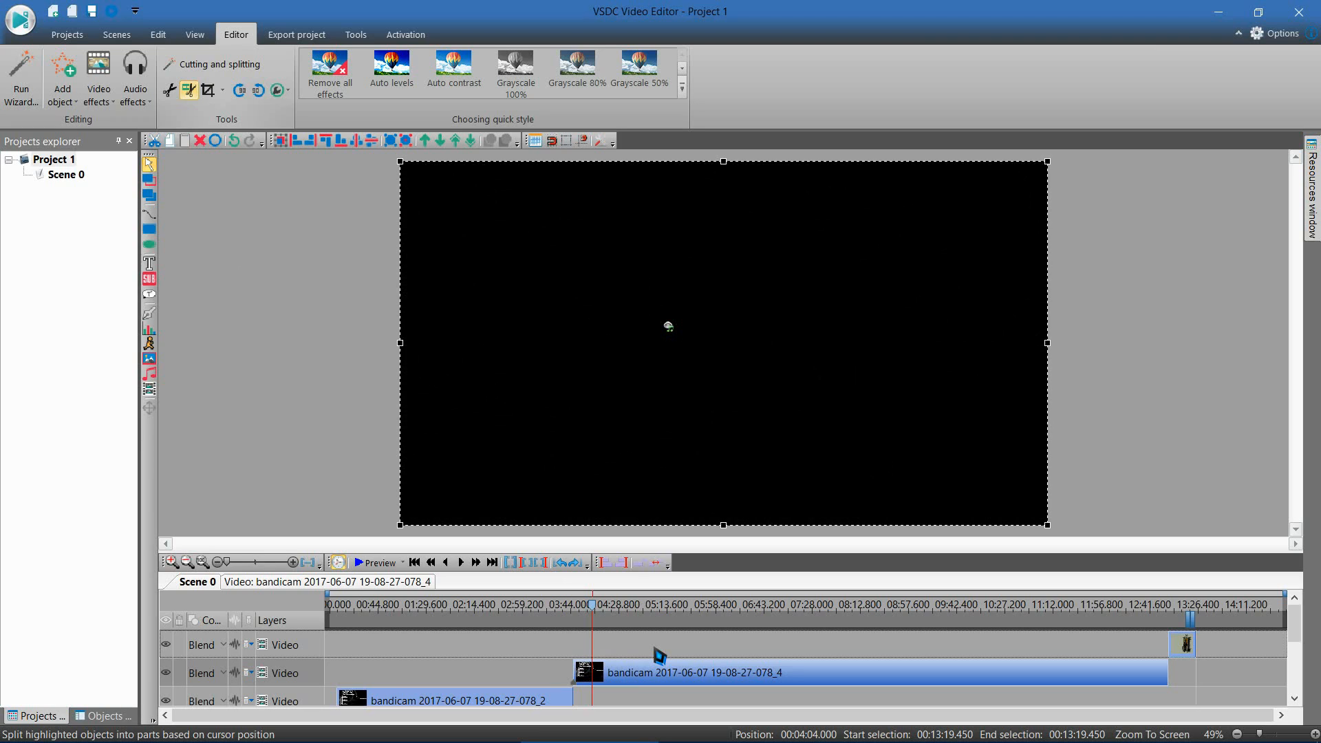
Step: Split the second part of the bandicam sound at 04:04.000 to match the video cut
scroll(655, 668, down, 3)
click(640, 644)
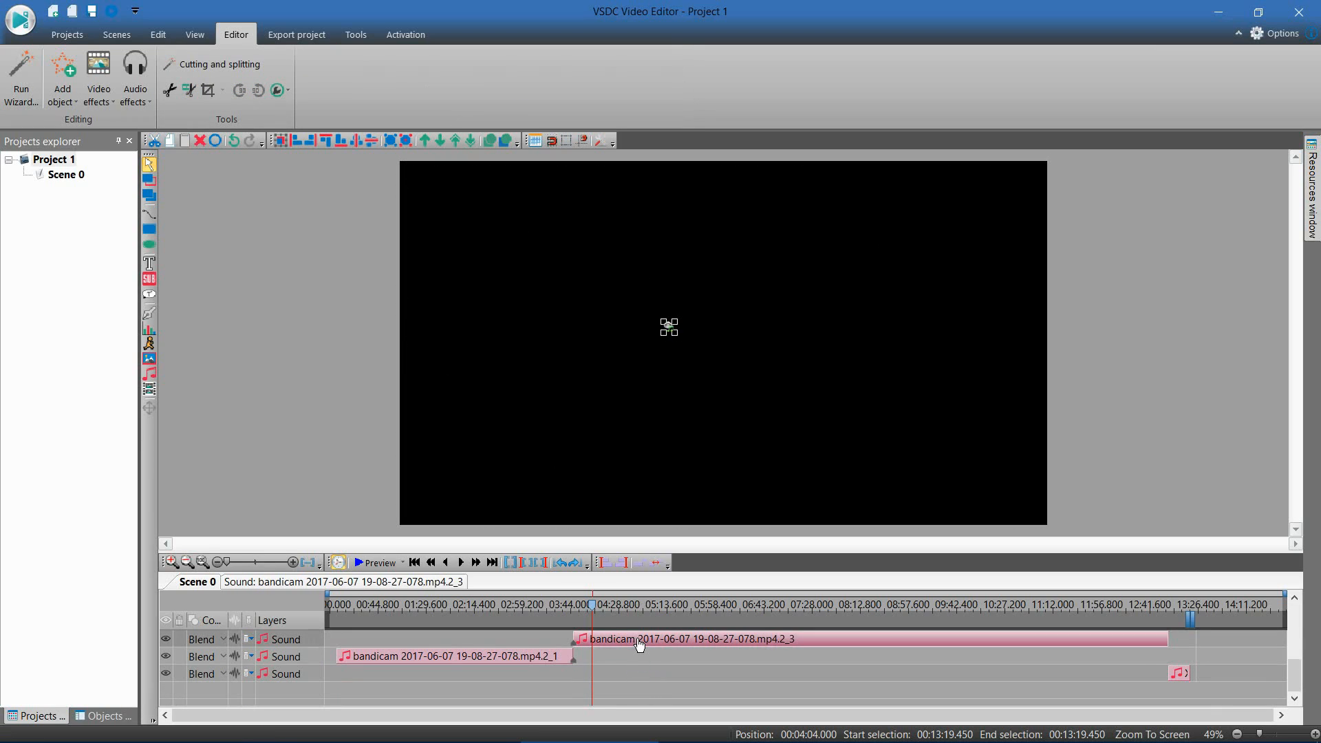
scroll(638, 643, up, 3)
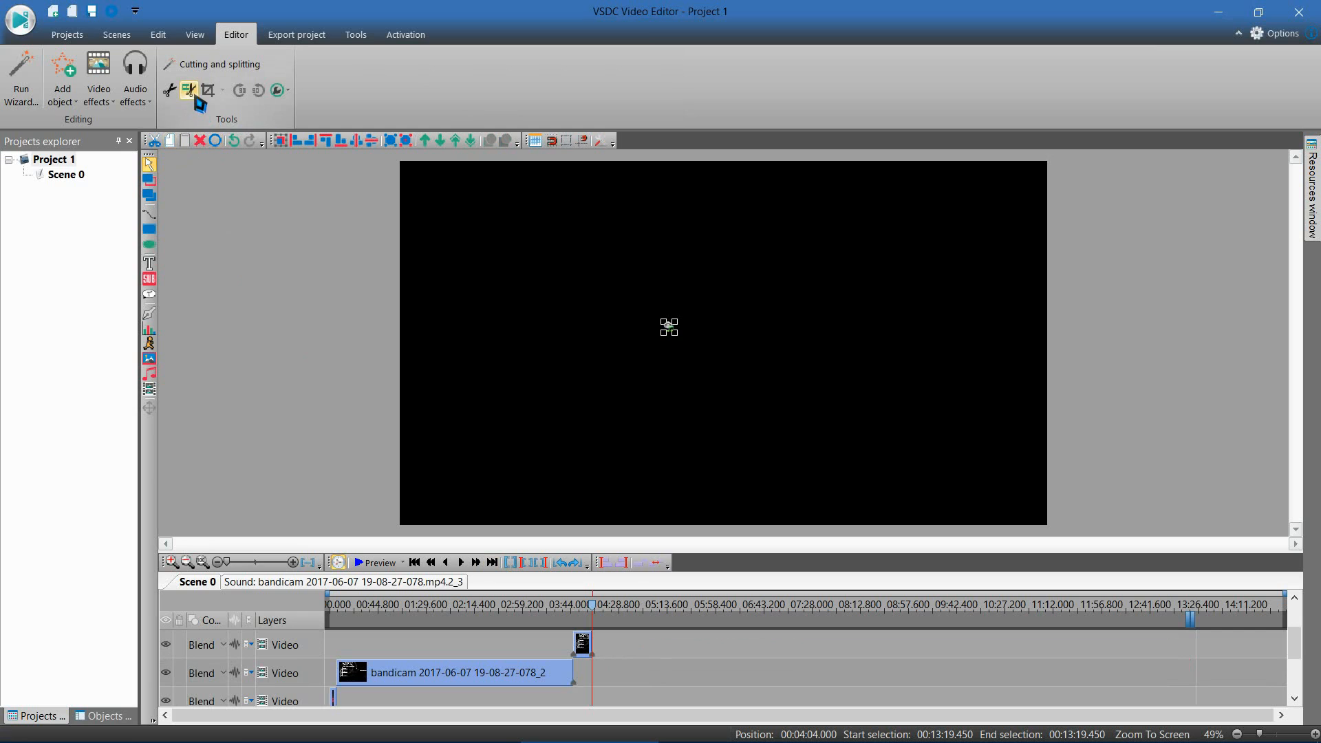
scroll(684, 695, up, 1)
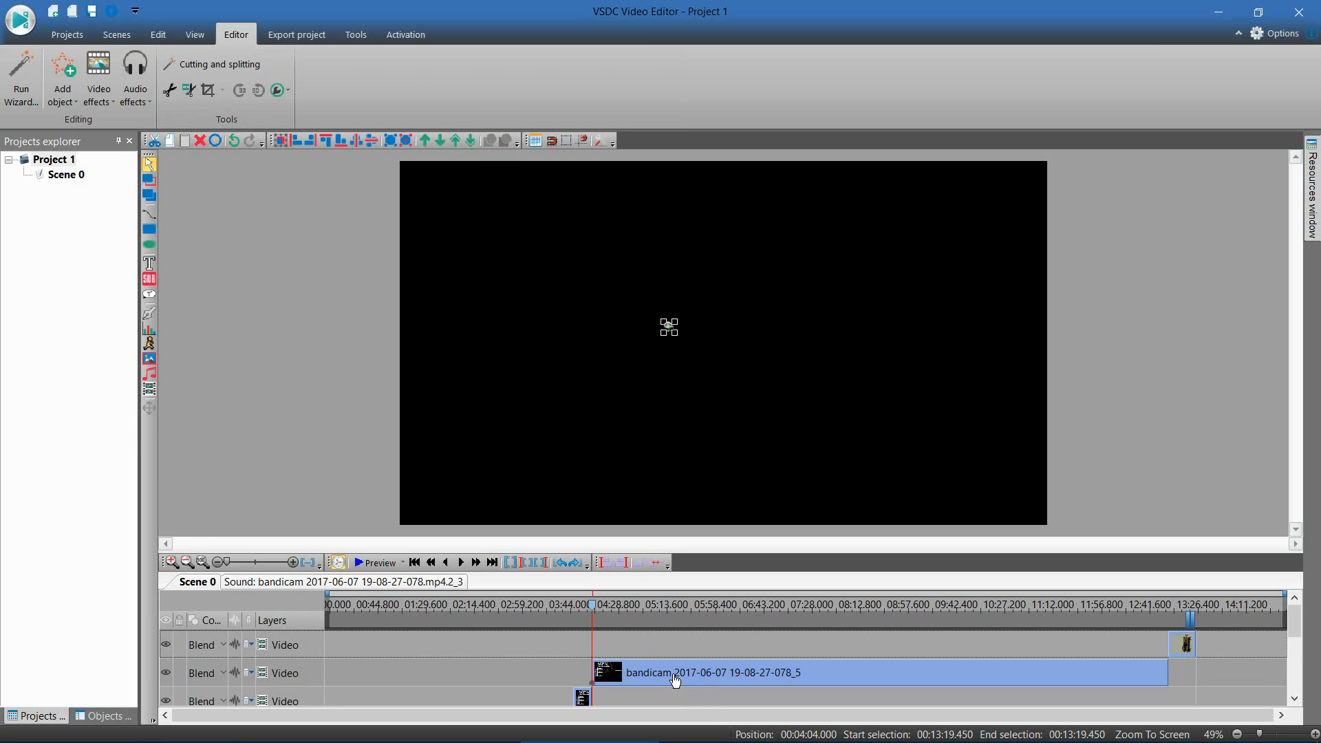
scroll(661, 661, down, 2)
scroll(662, 662, up, 2)
scroll(670, 691, down, 2)
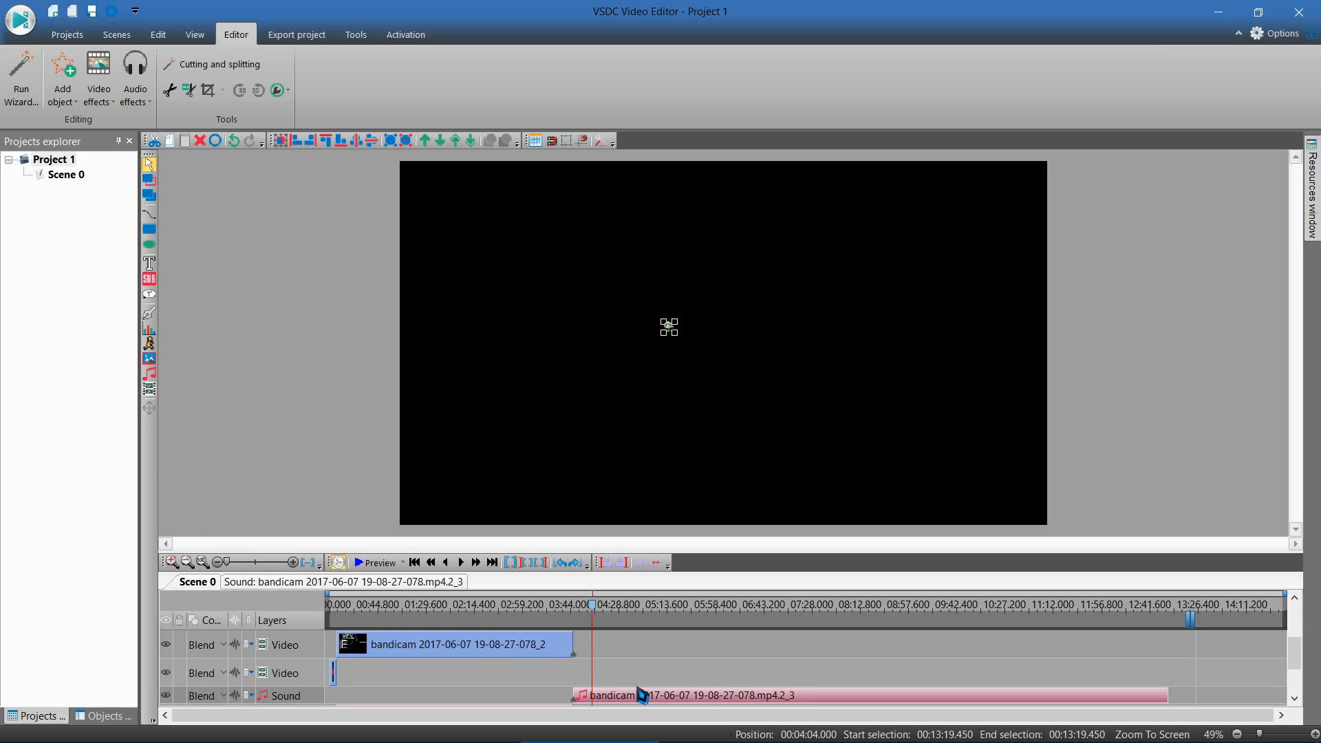
click(187, 93)
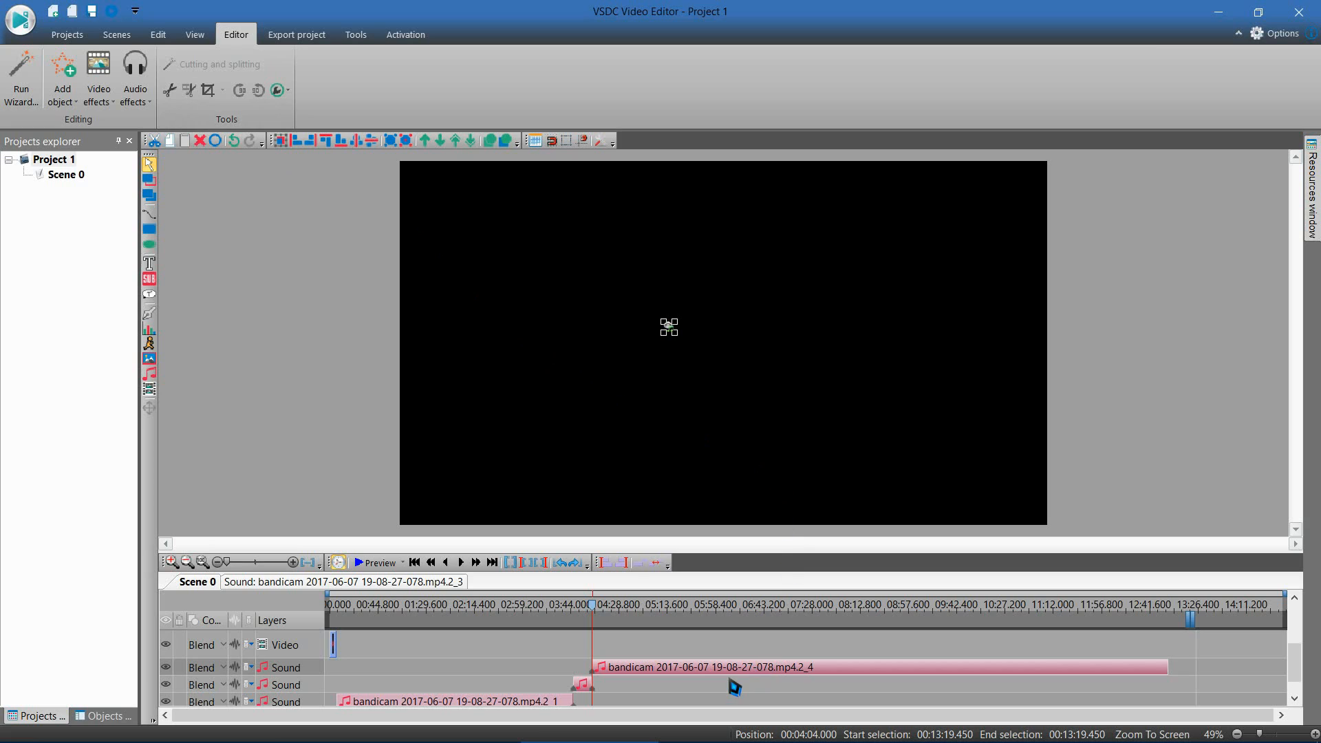
scroll(652, 656, up, 1)
scroll(640, 676, down, 1)
drag(1290, 654, 1296, 634)
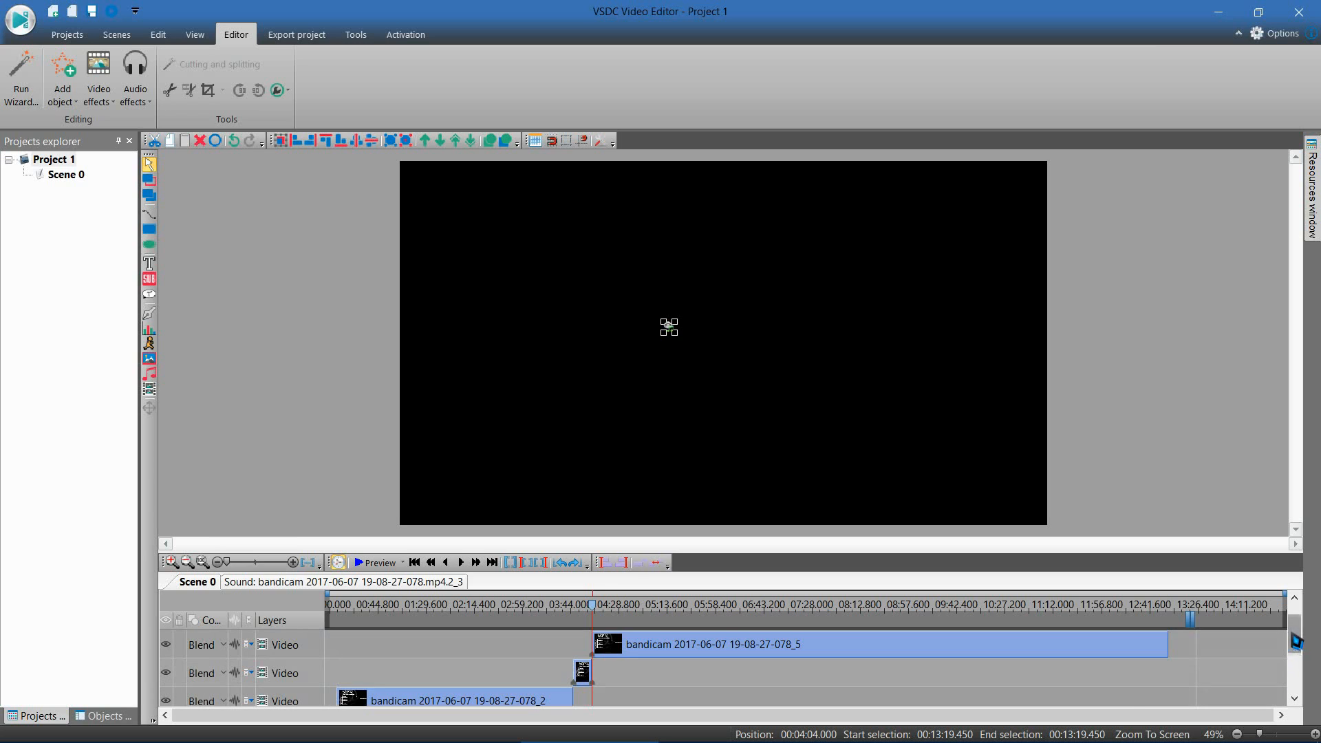
click(585, 673)
scroll(586, 684, down, 2)
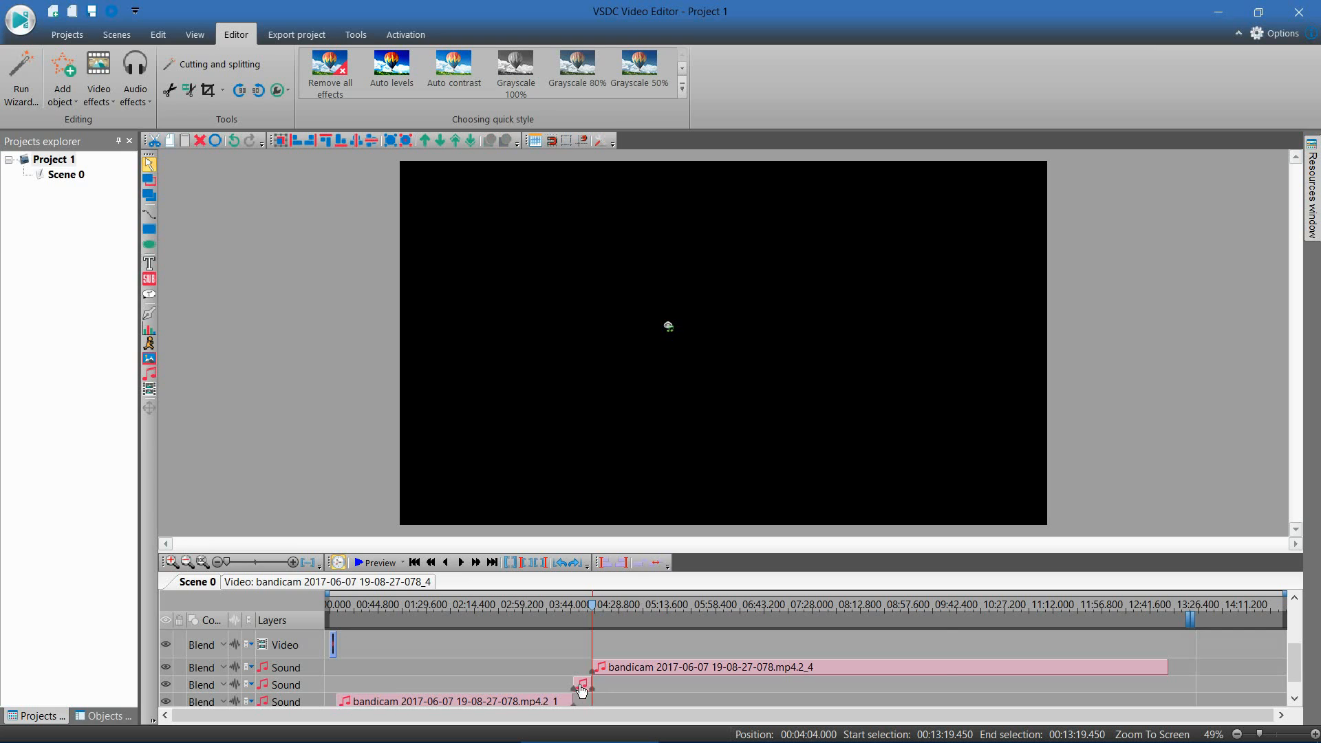
scroll(585, 691, up, 2)
click(616, 674)
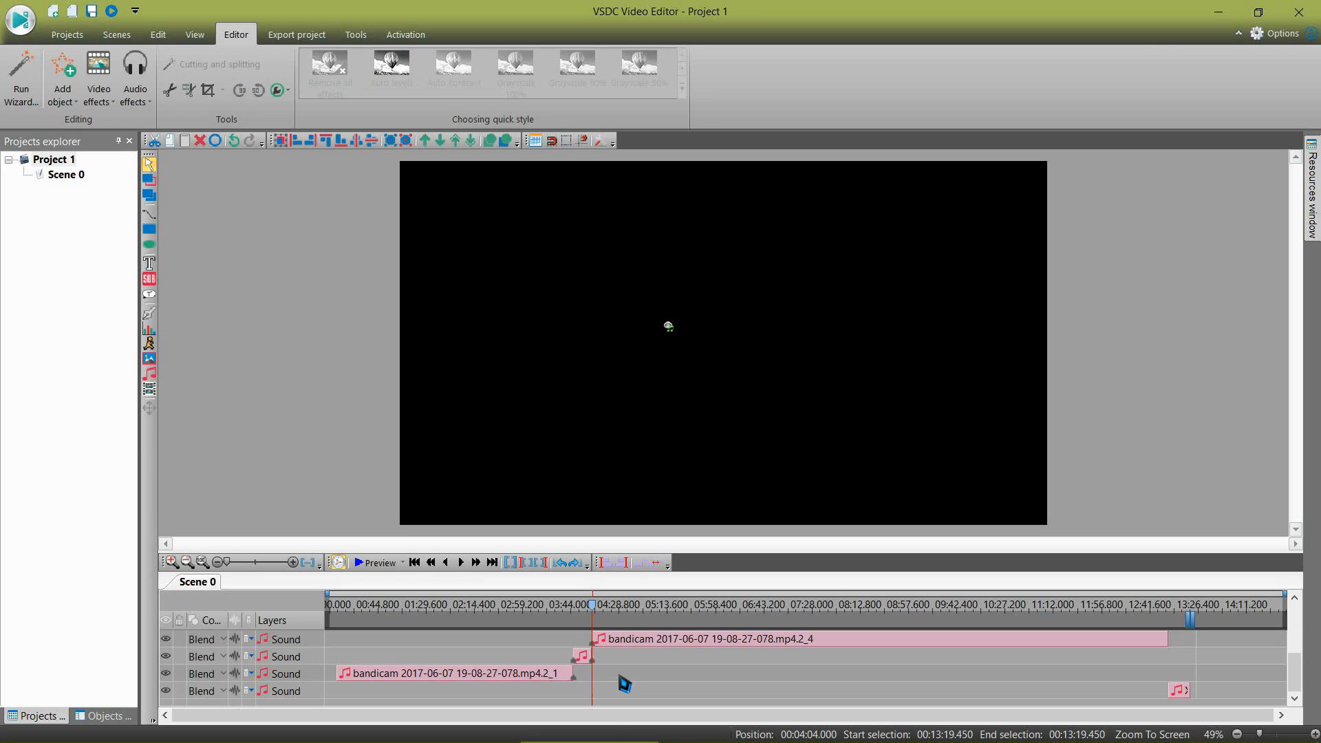
Step: Delete the short middle piece of the bandicam video and its sound, between 03:46.766 and 04:04.000
scroll(606, 689, up, 2)
scroll(605, 676, down, 1)
scroll(596, 671, up, 1)
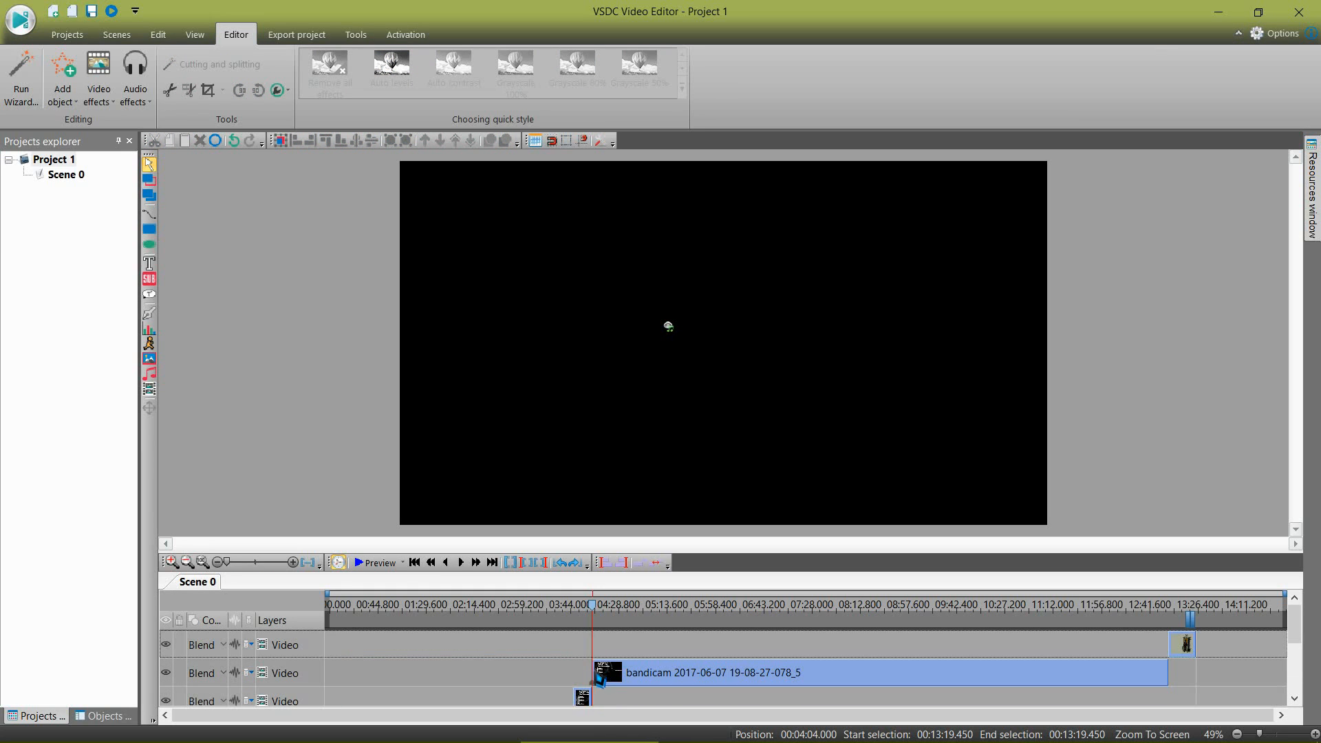
click(584, 699)
scroll(616, 682, down, 1)
scroll(621, 687, down, 1)
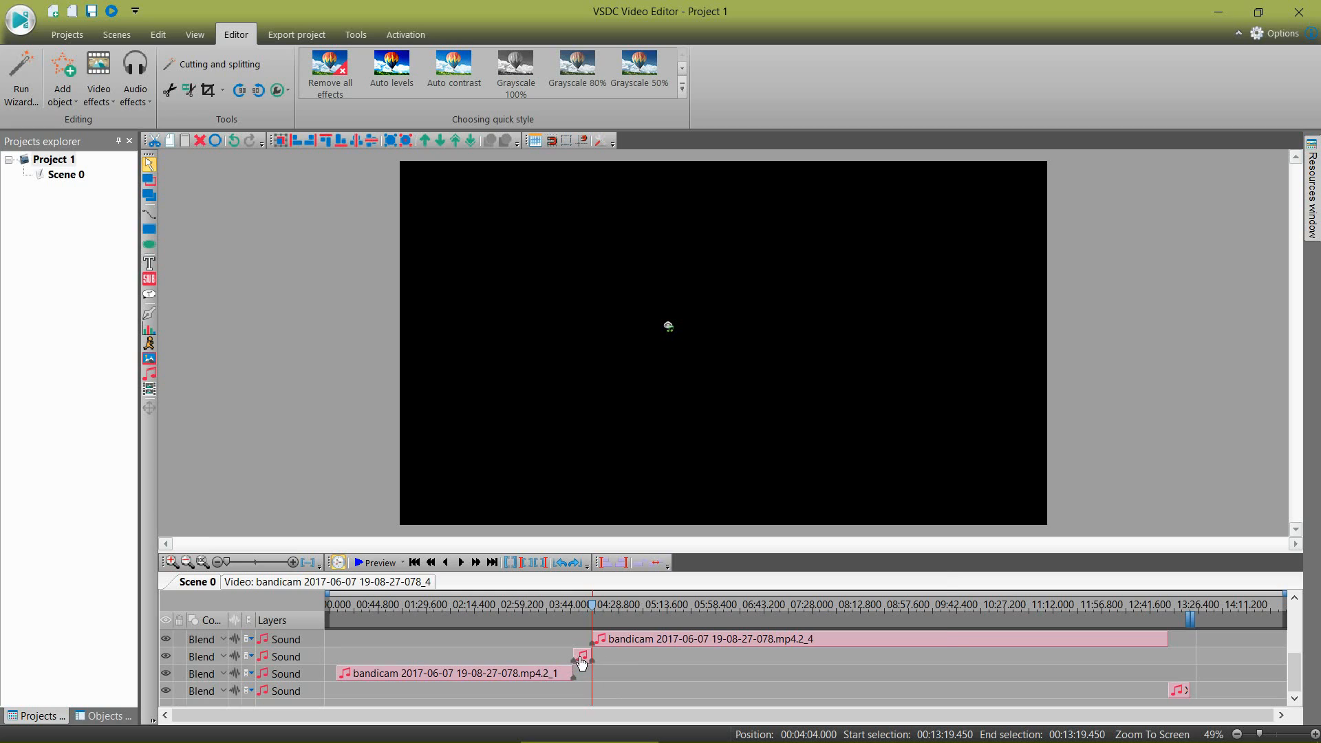
scroll(584, 660, up, 1)
scroll(621, 666, down, 1)
scroll(630, 681, up, 1)
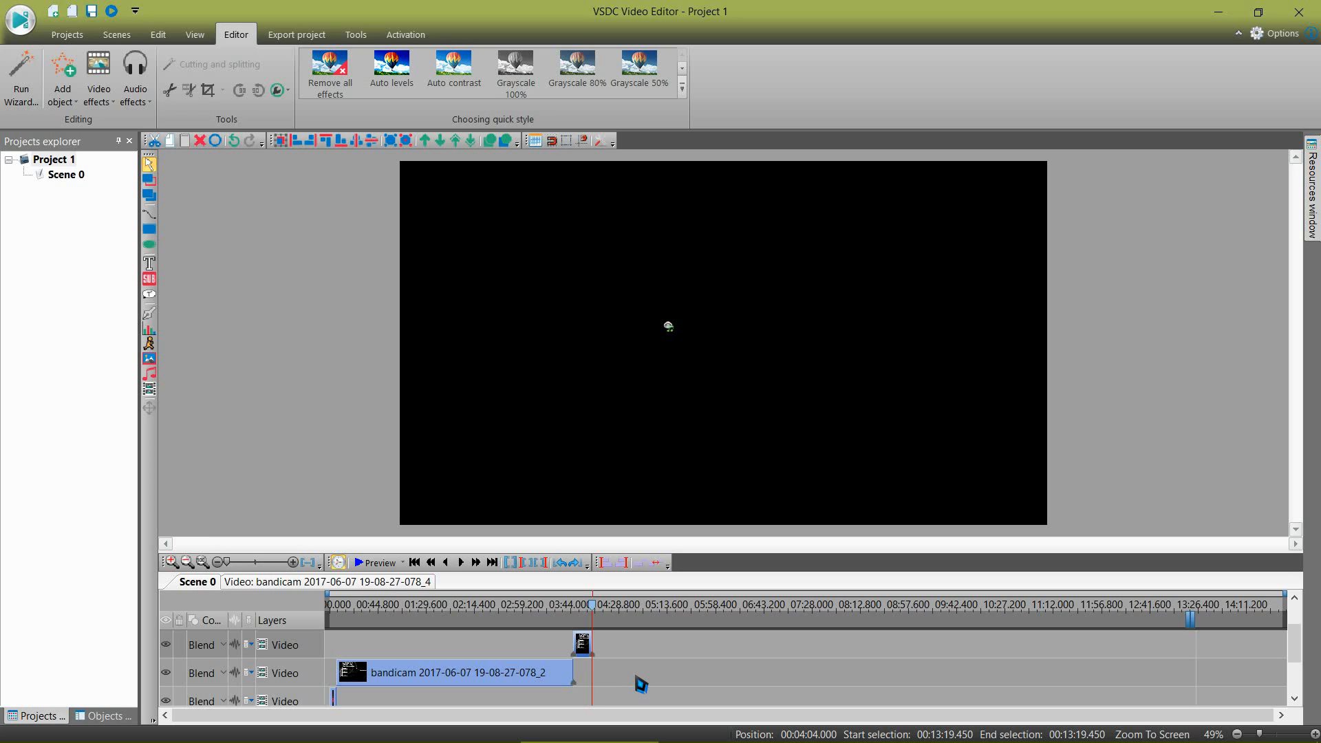
key(Delete)
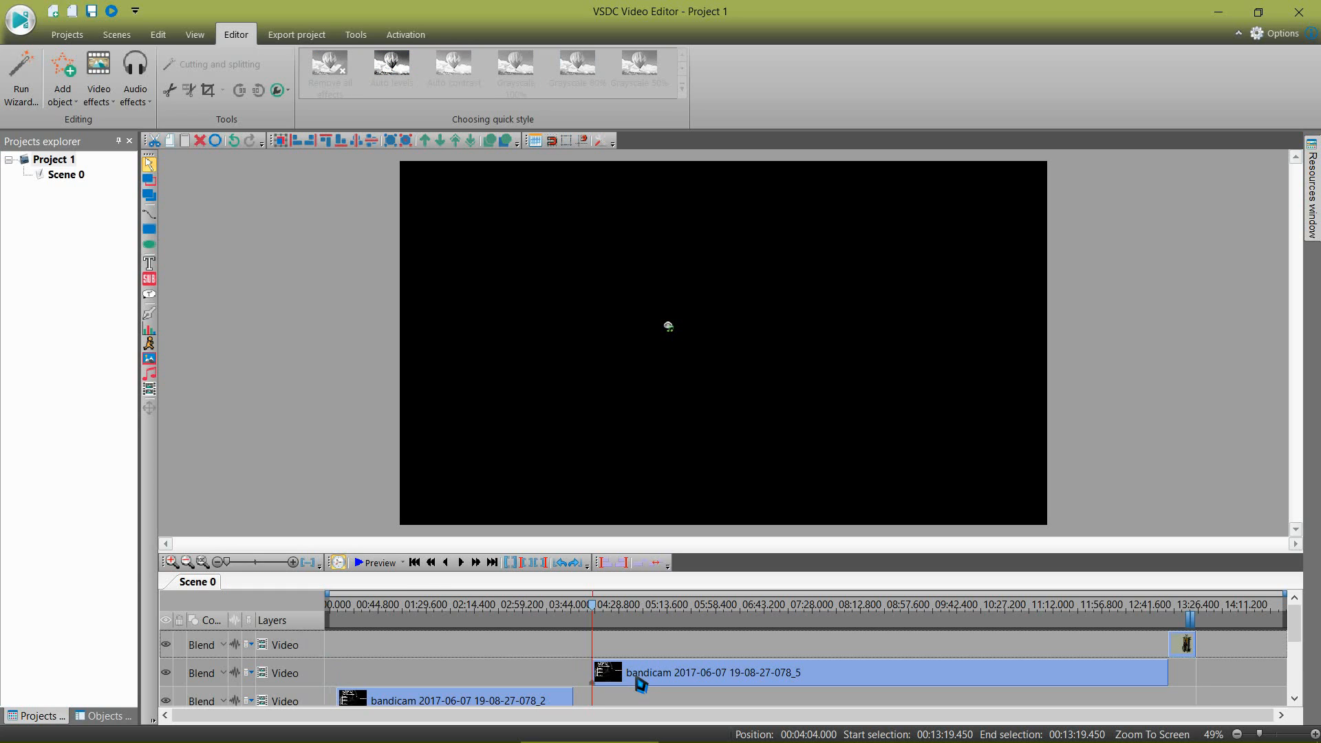
Step: Move the last bandicam video part and its sound to start at 03:46.766, where the first part ends
scroll(611, 672, down, 2)
scroll(611, 672, up, 2)
scroll(612, 670, down, 1)
scroll(612, 670, up, 1)
scroll(547, 660, down, 1)
scroll(553, 663, up, 1)
click(555, 699)
scroll(556, 699, down, 1)
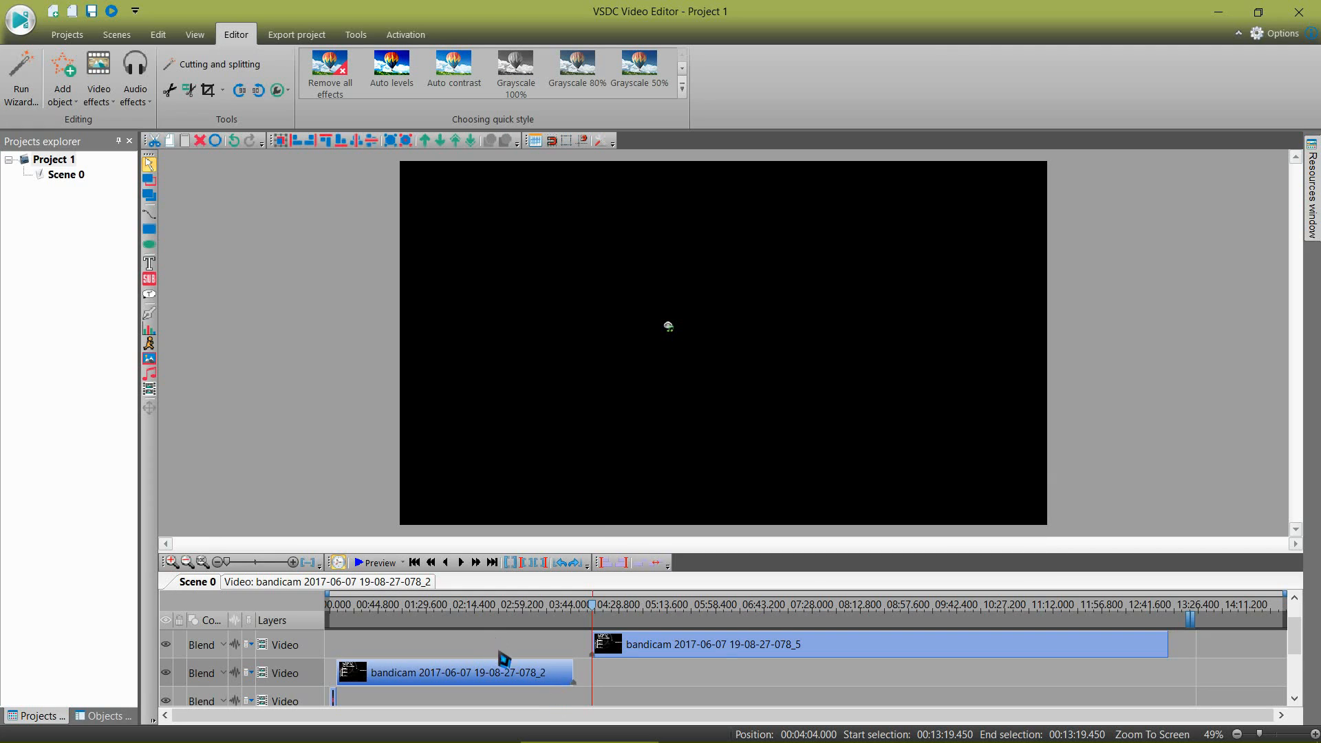
click(493, 564)
click(654, 644)
drag(654, 645, 631, 648)
scroll(630, 668, down, 3)
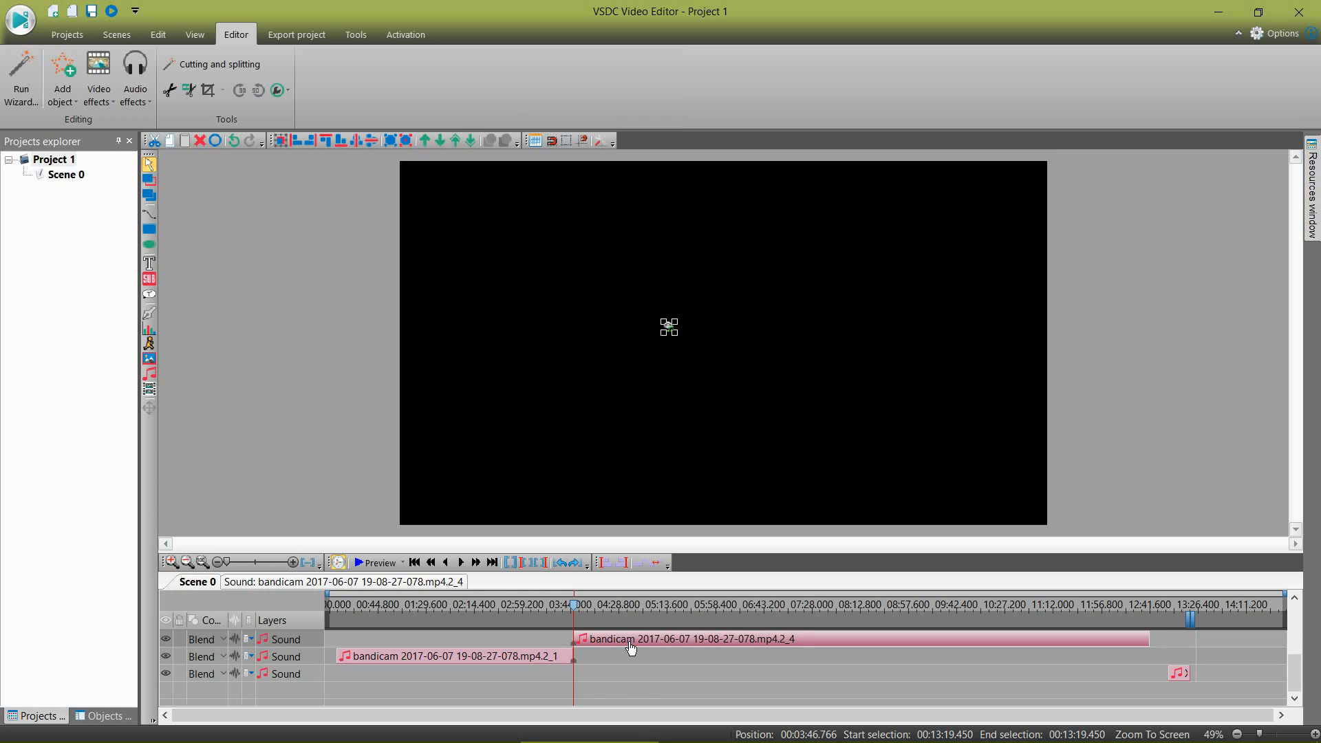
scroll(632, 683, up, 3)
scroll(1018, 691, down, 3)
scroll(1155, 690, up, 3)
Step: Move the Outro video and the Xen Dripping sound to start at 12:41.683, where the last bandicam part ends
click(1100, 677)
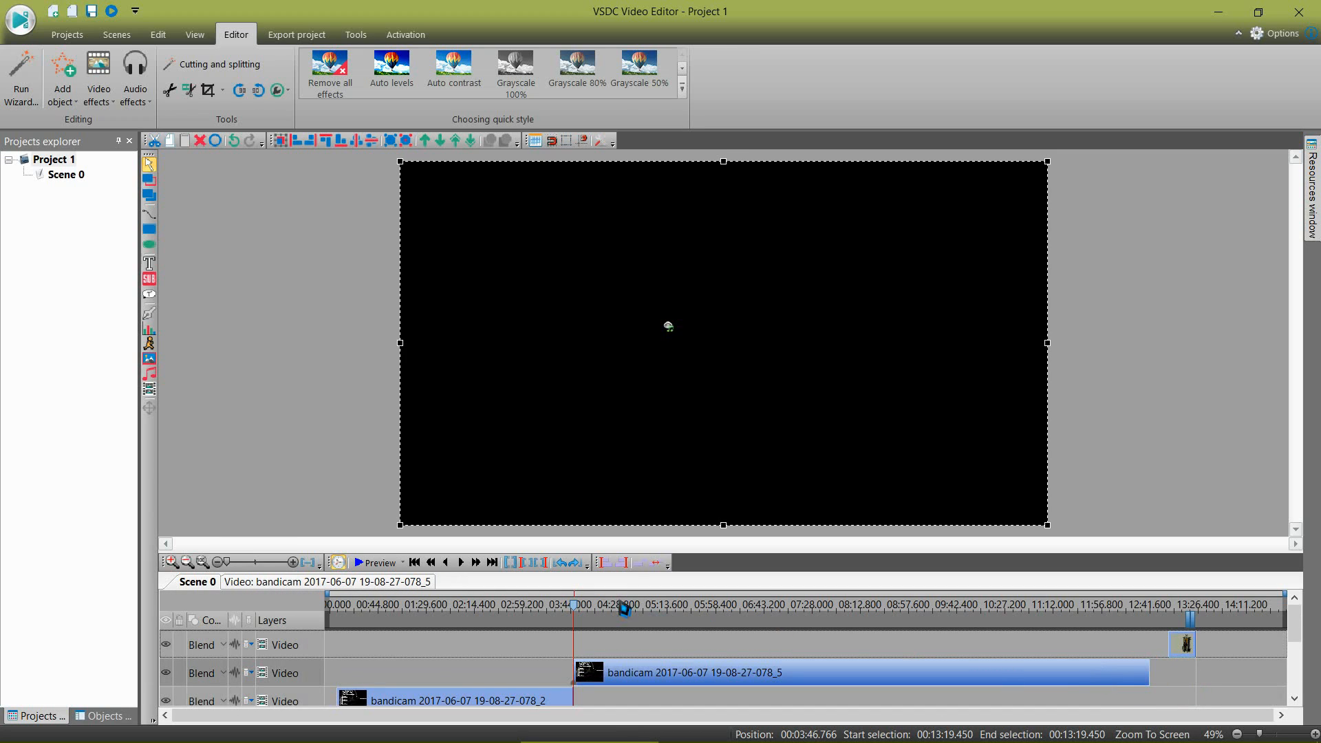
click(509, 562)
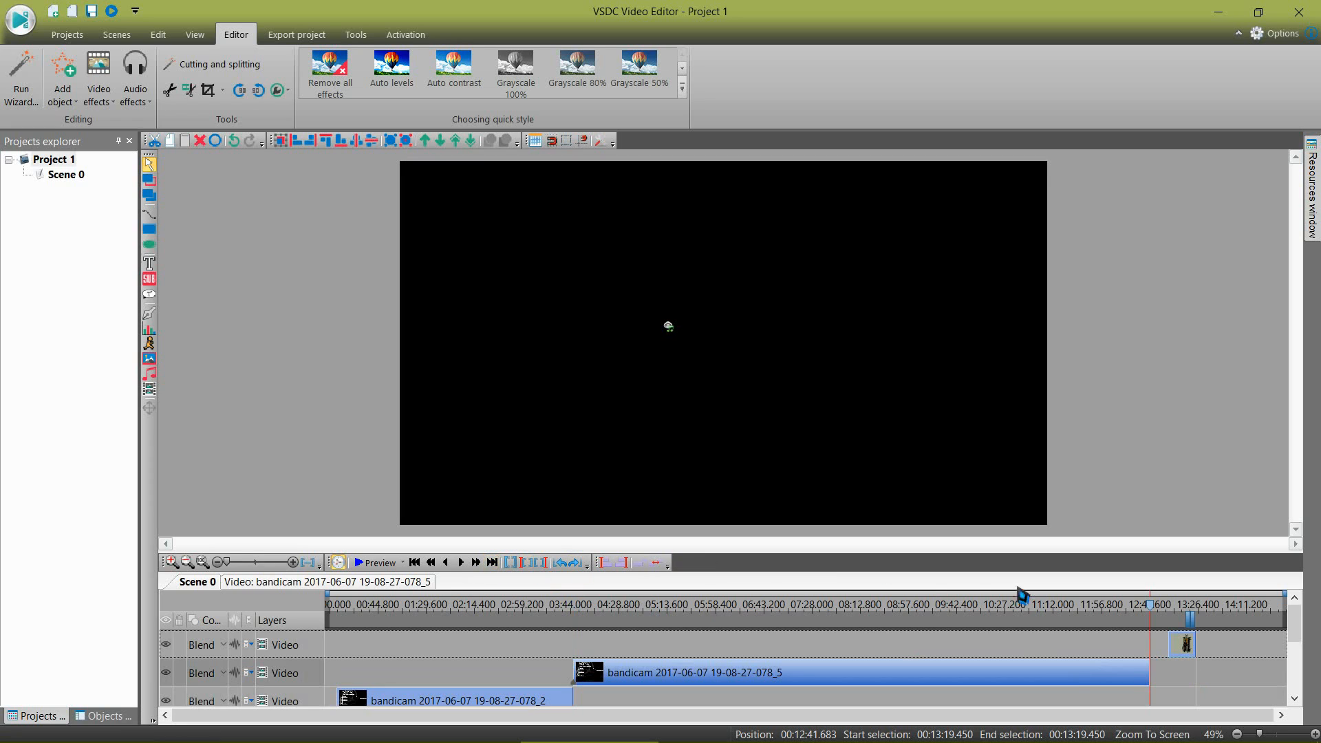
click(1183, 643)
scroll(1193, 678, down, 3)
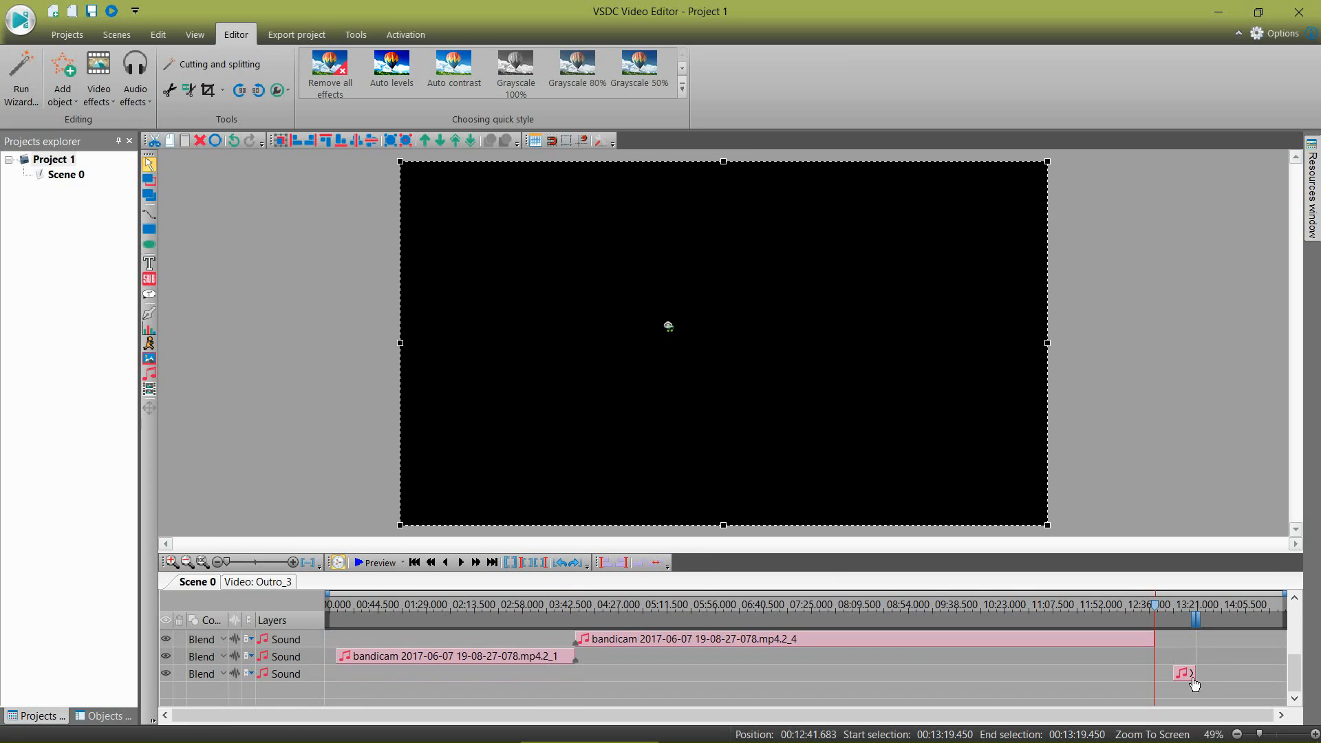
drag(1193, 680, 1180, 679)
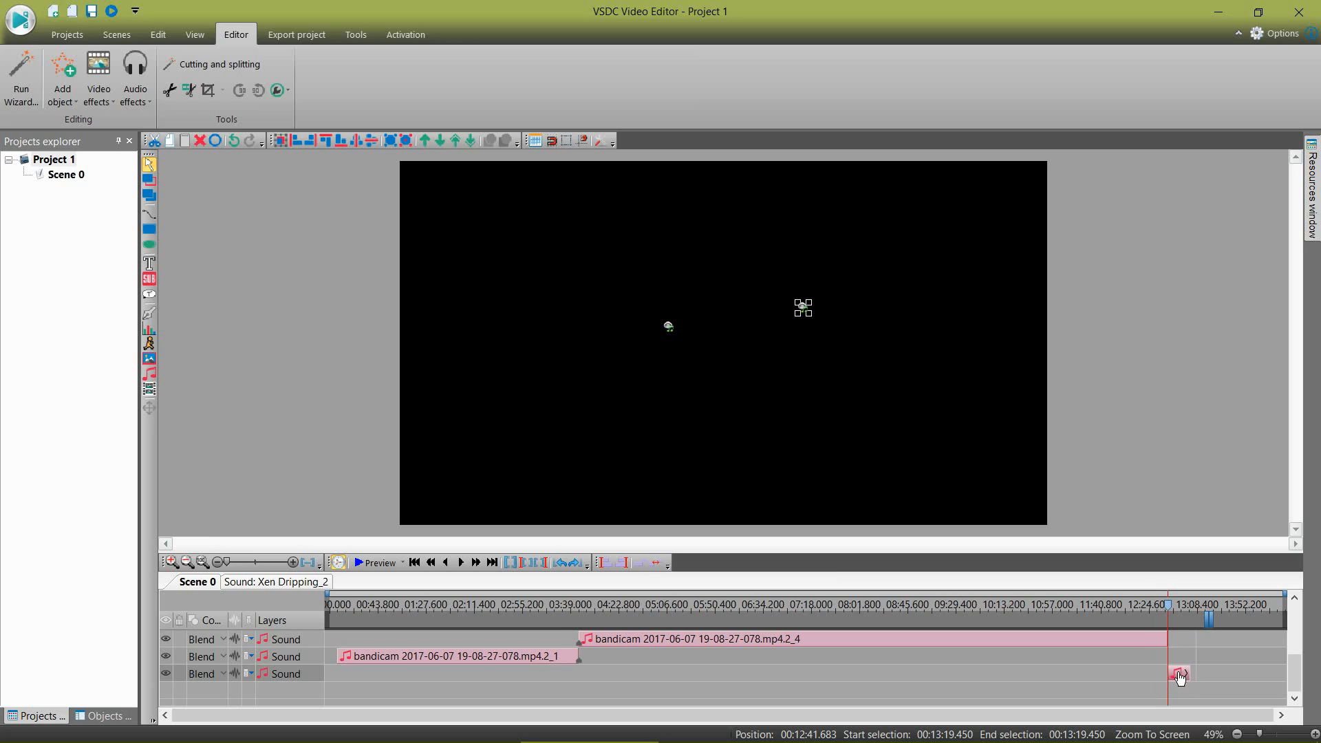
Step: Undo the moves of the outro and bandicam clips and the deletion of the middle piece
scroll(857, 703, up, 3)
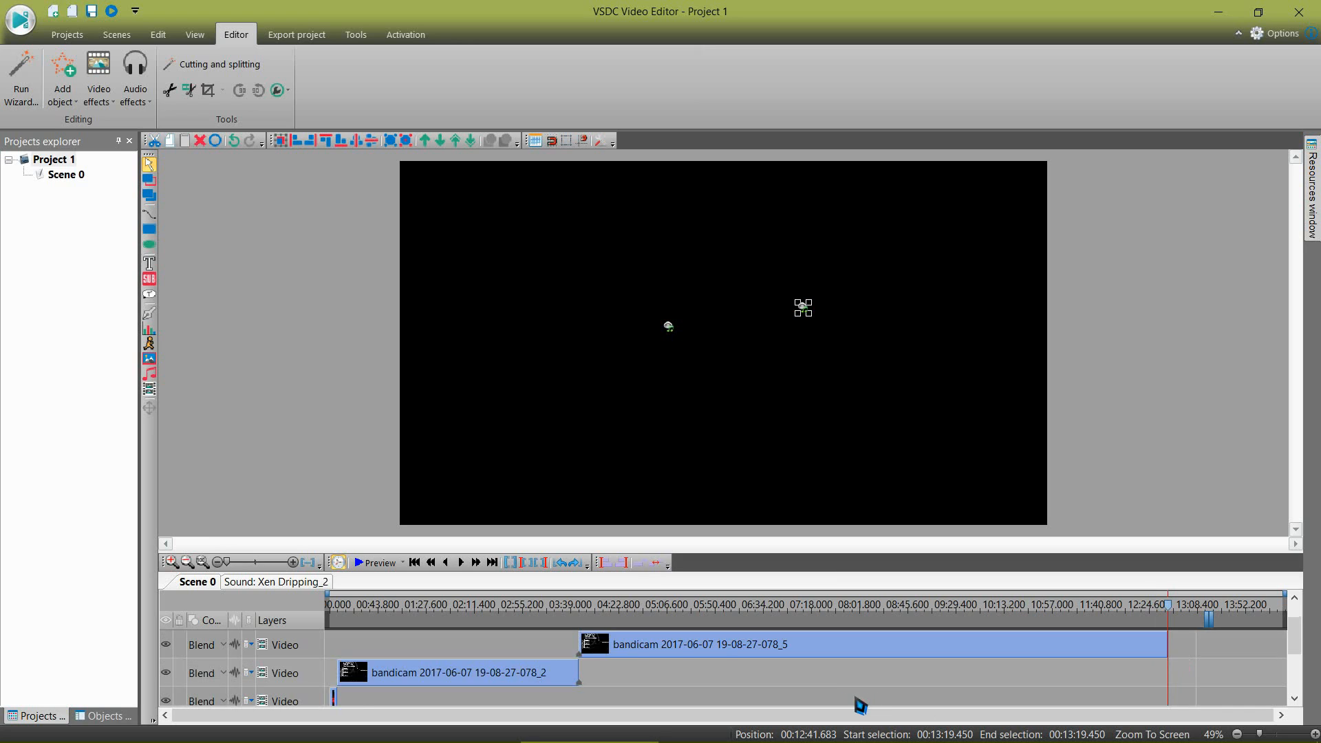
click(237, 142)
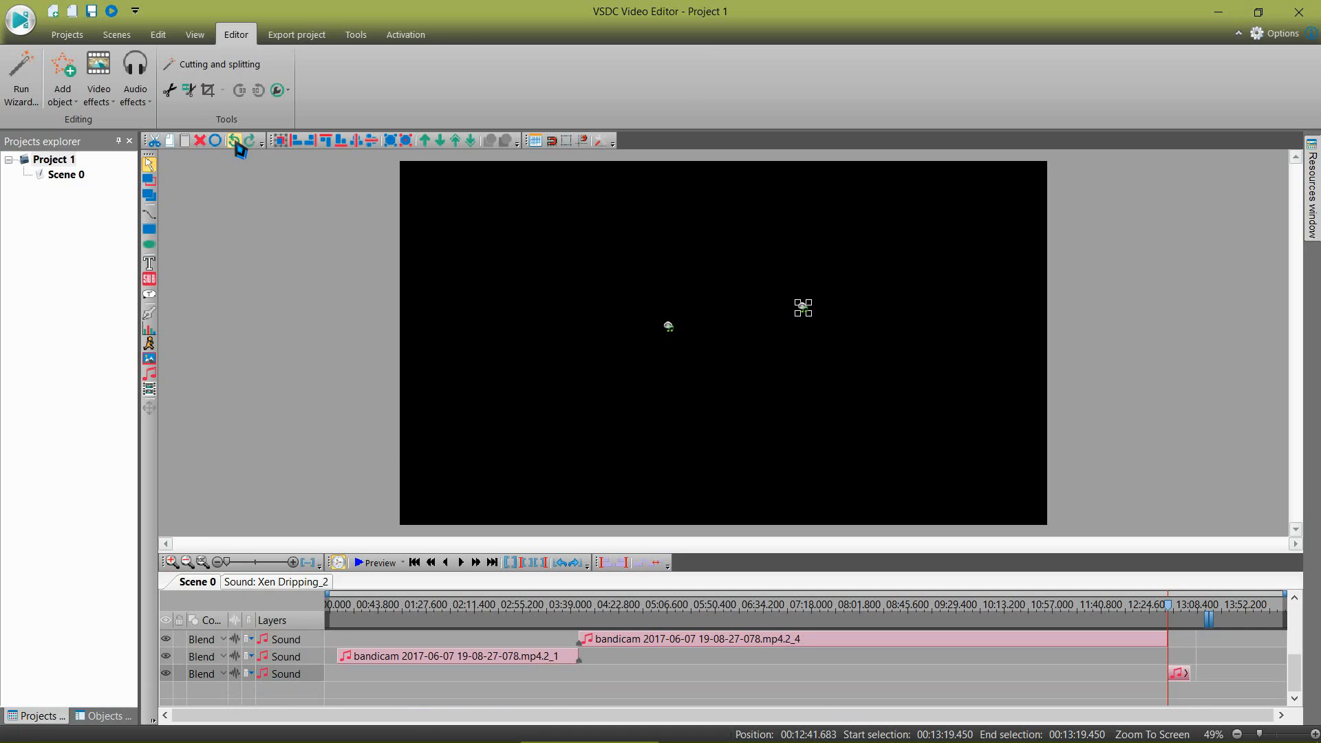
click(238, 142)
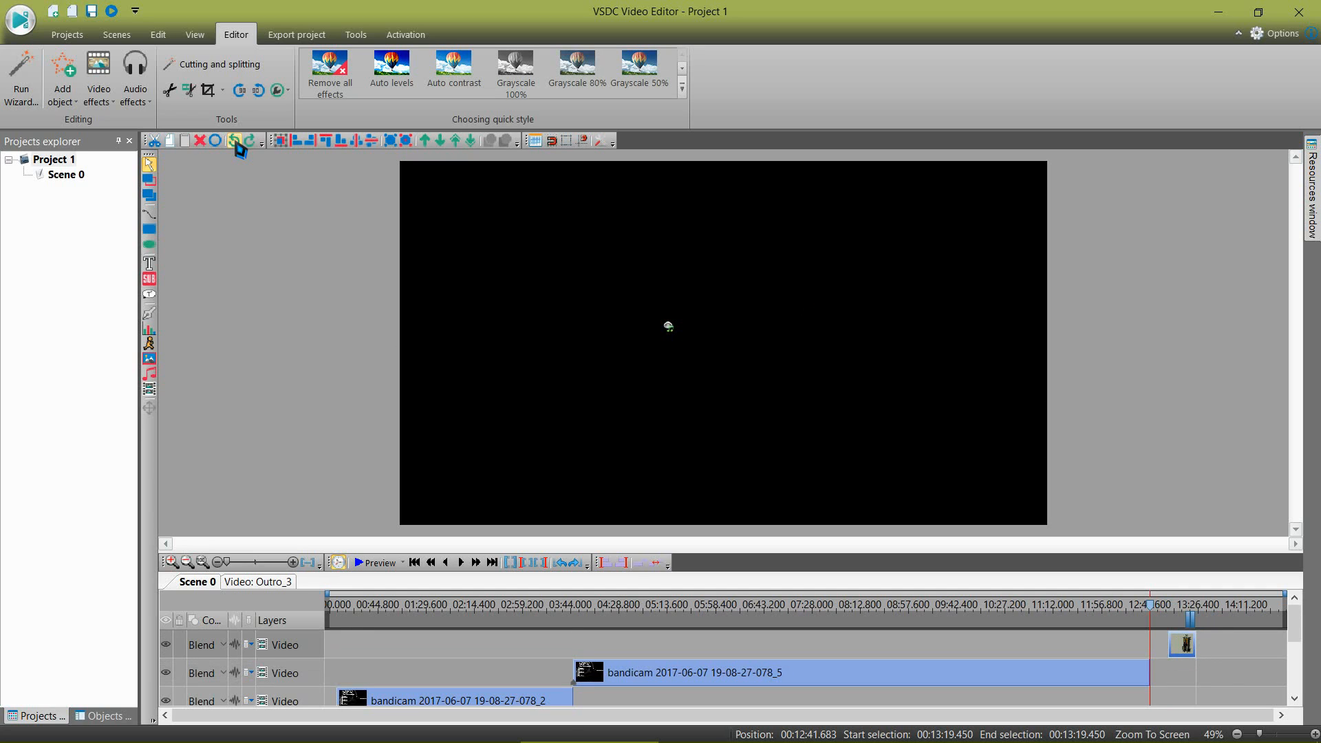
click(237, 142)
click(237, 143)
click(237, 142)
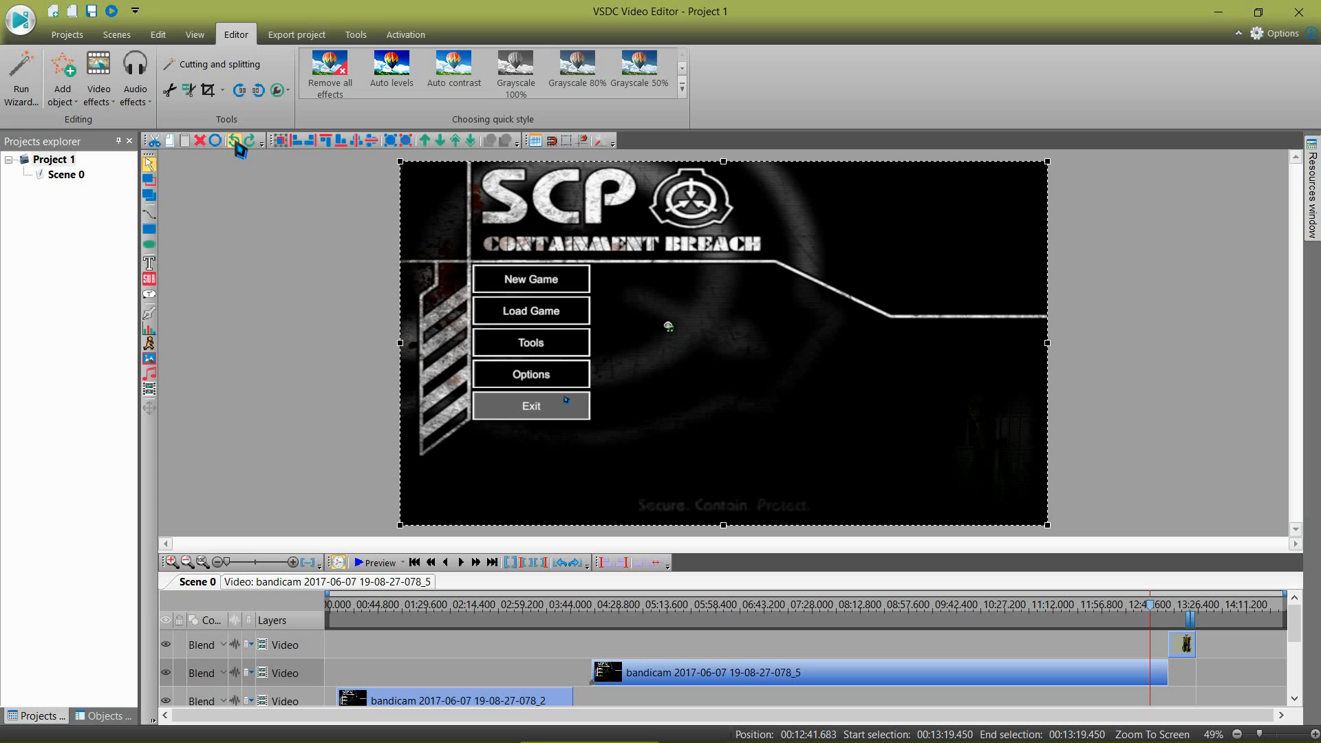
click(236, 142)
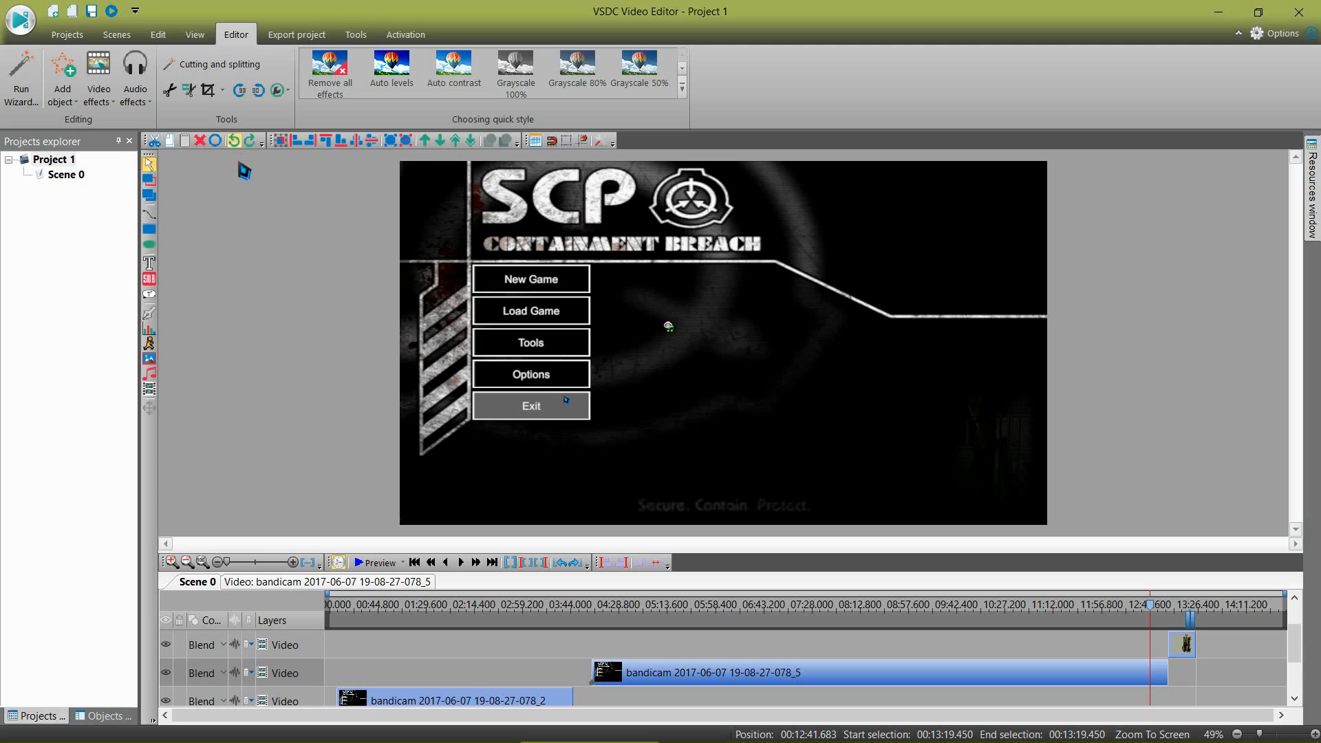
click(229, 142)
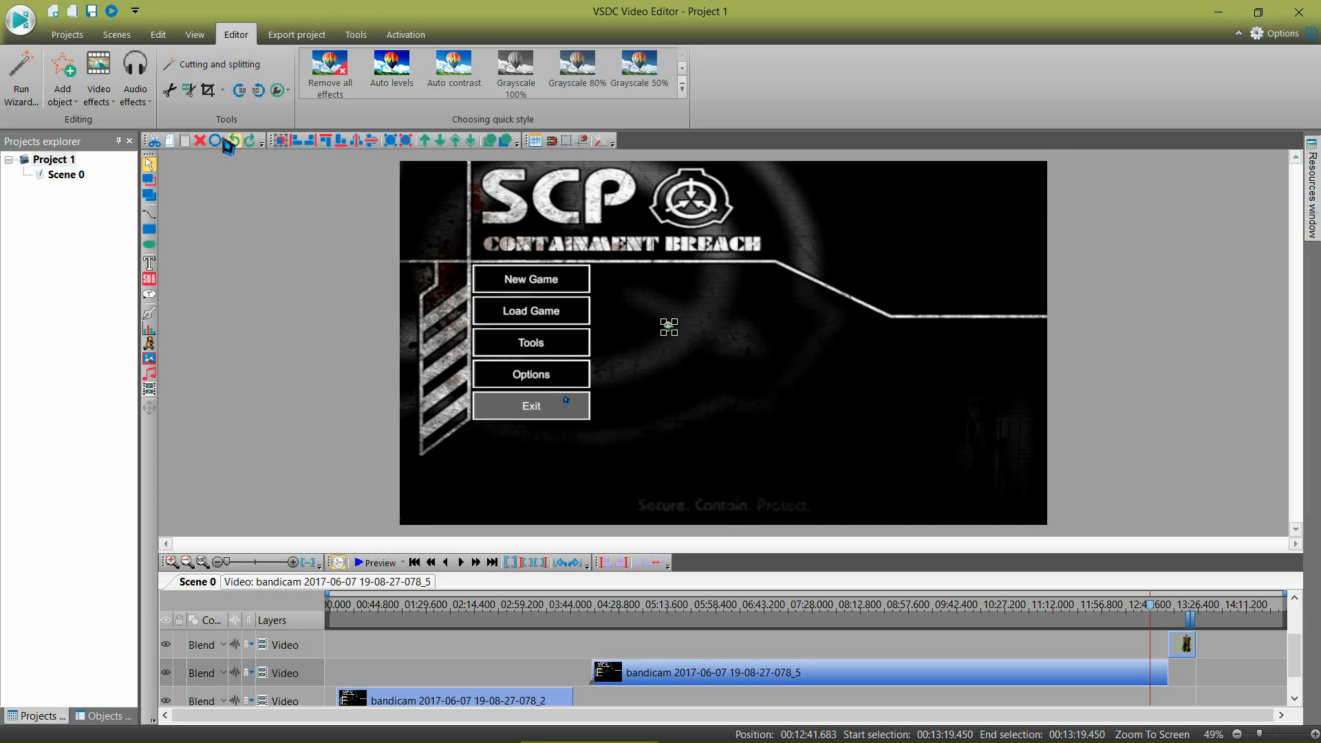
Step: Undo all the splits of the bandicam video and its sound
click(229, 142)
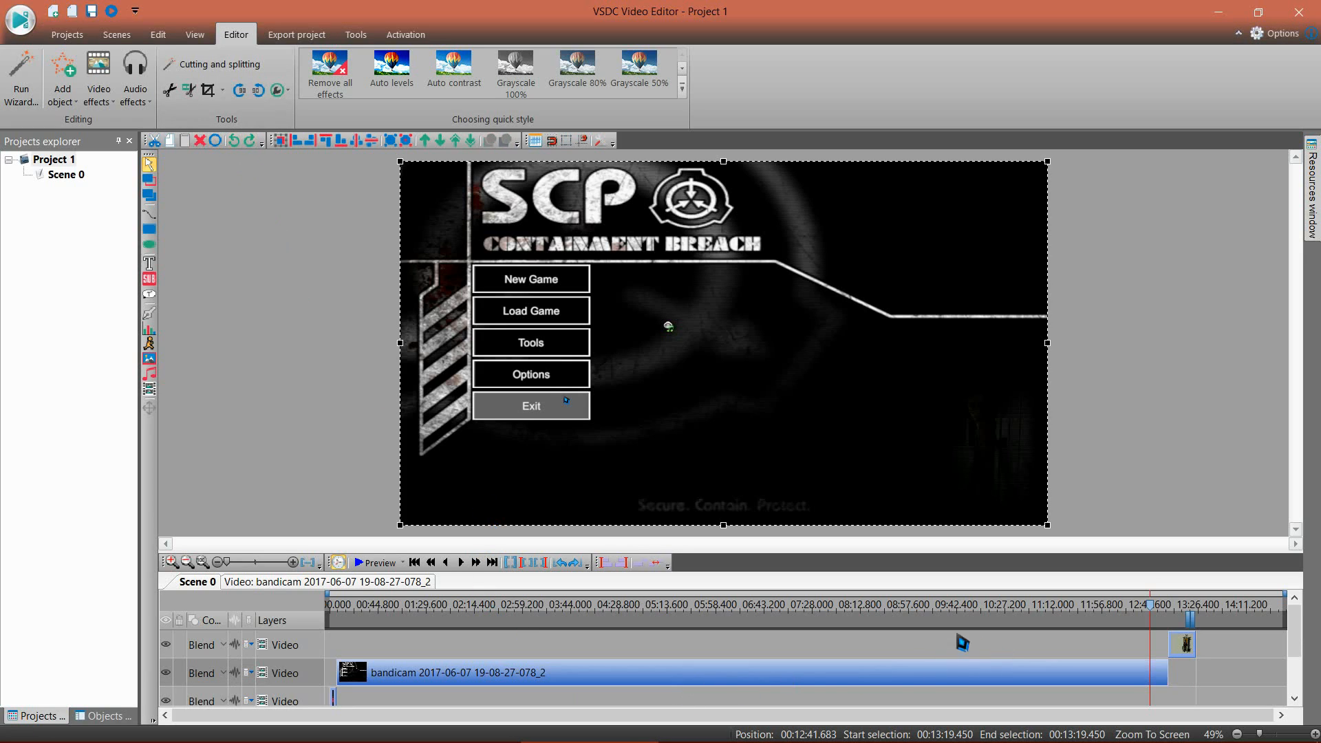
click(255, 149)
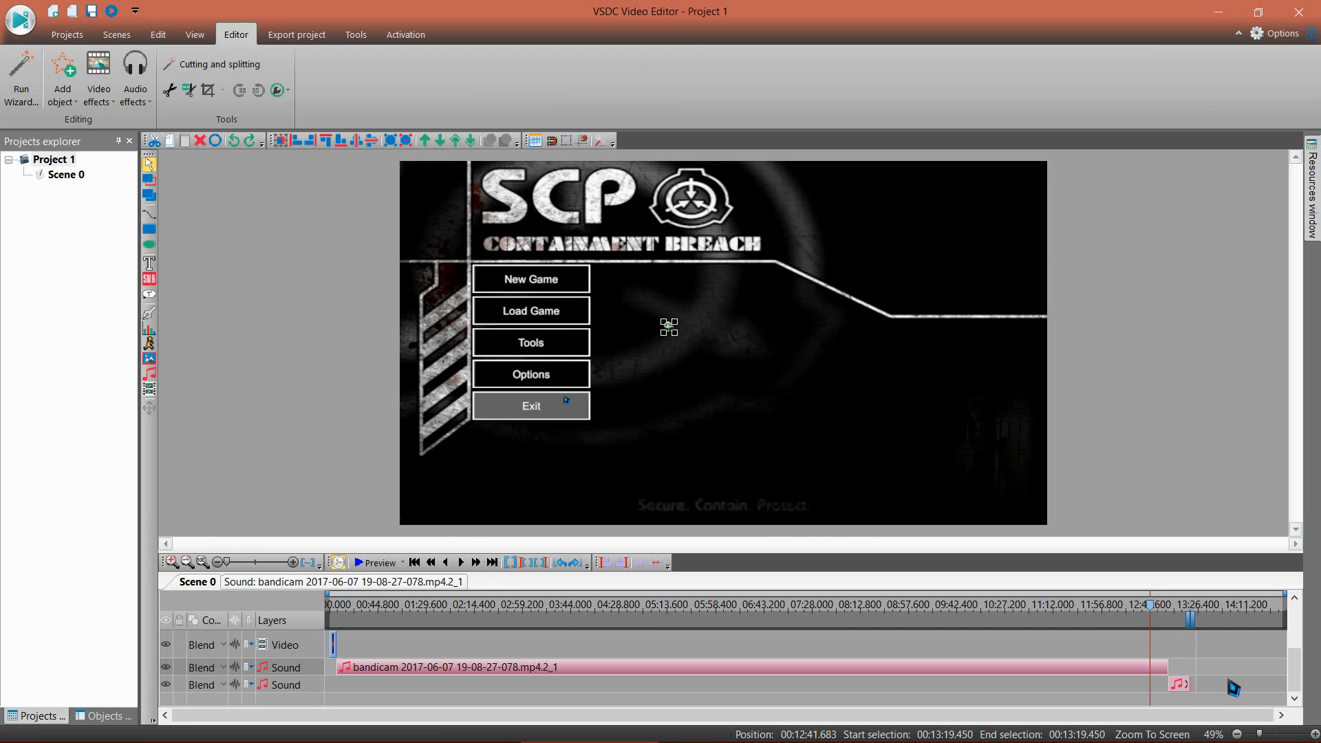
scroll(1222, 686, up, 3)
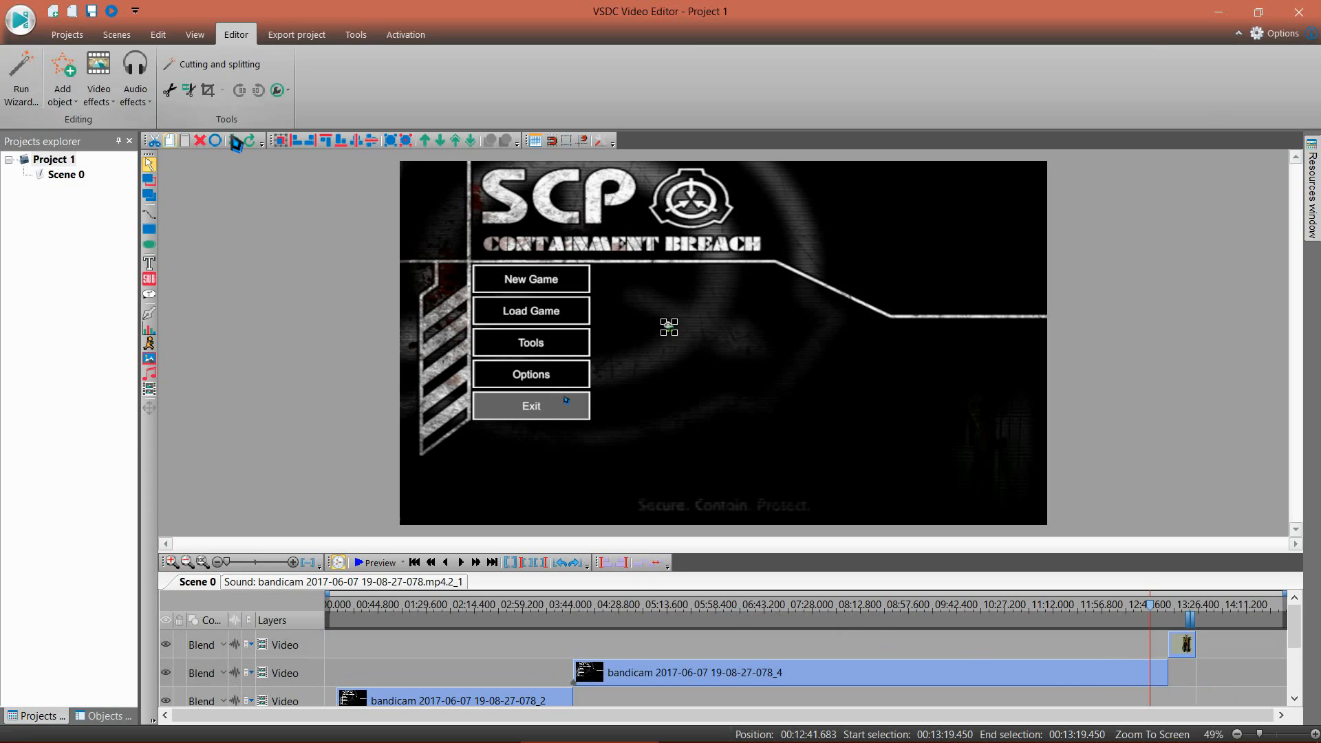
click(234, 141)
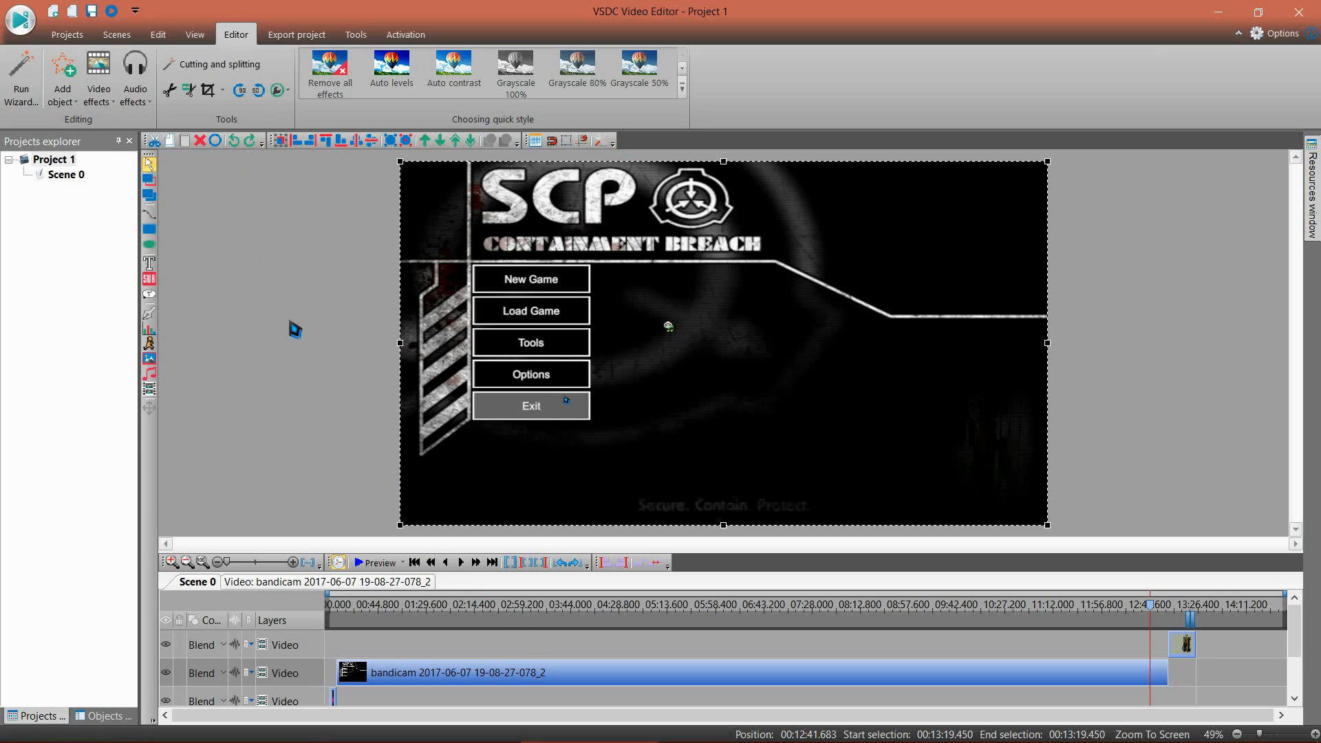
click(204, 142)
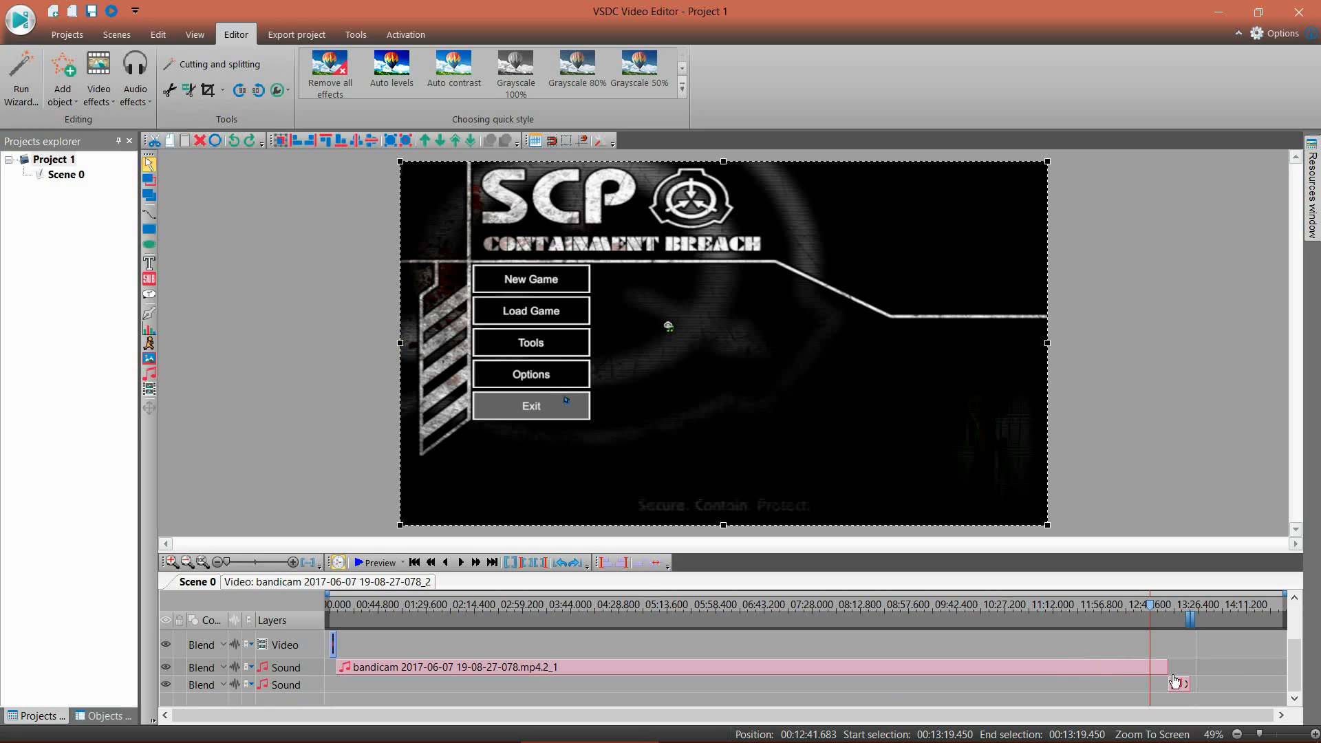
key(ctrl+z)
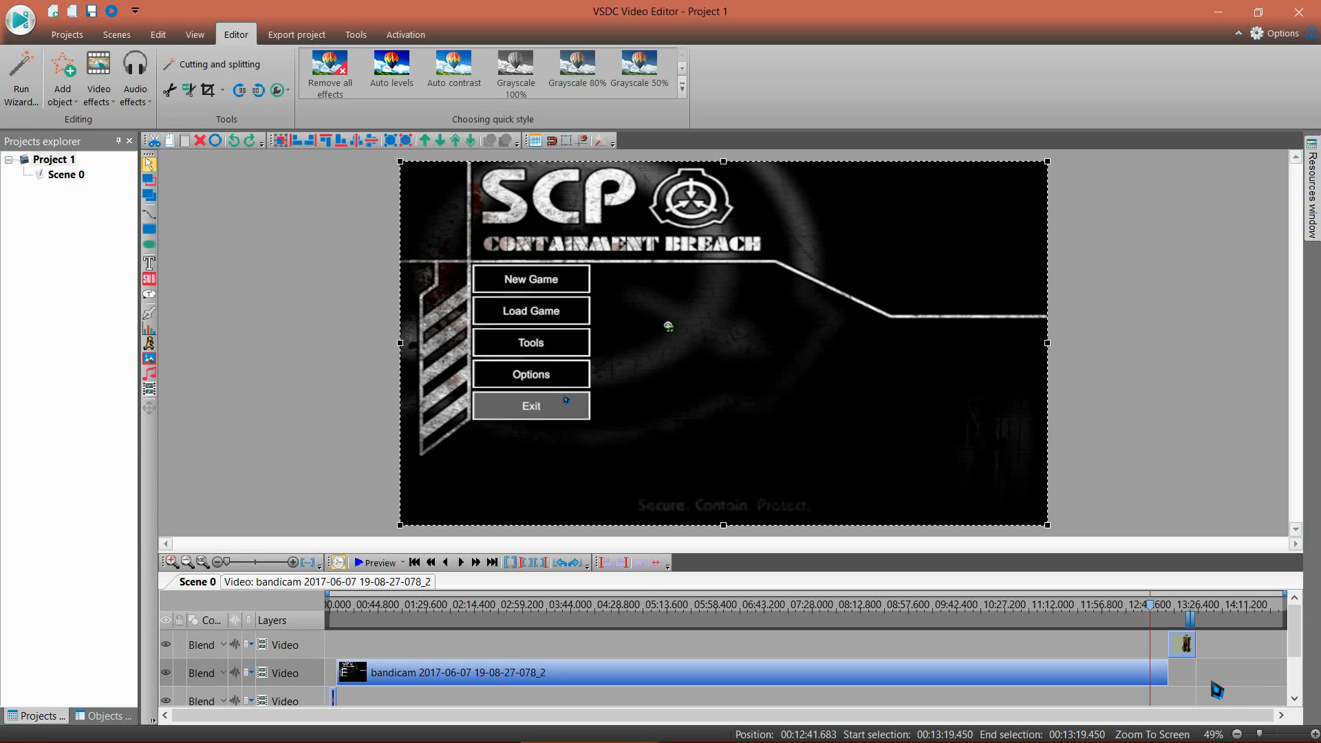
Step: Preview the scene from 12:45.283, check around 04:04 and the fade near 12:58, and close the preview
click(491, 562)
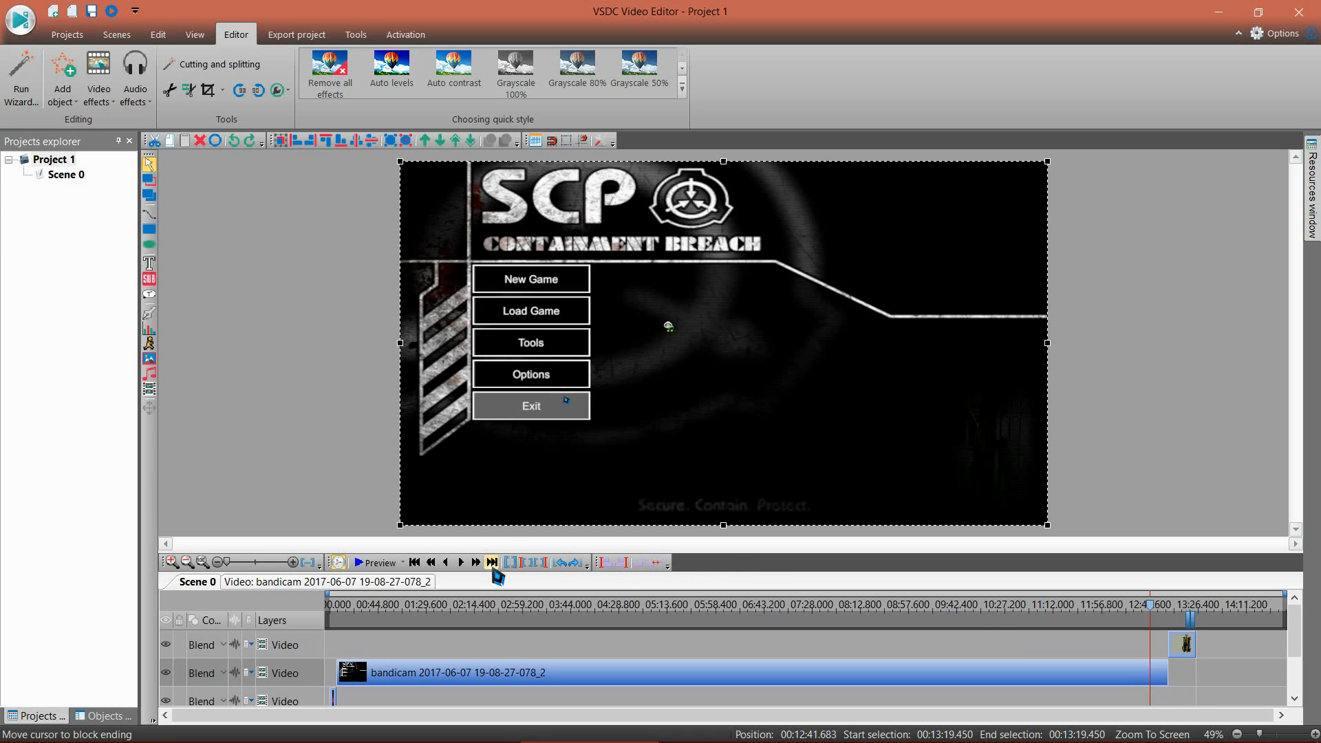
click(1155, 609)
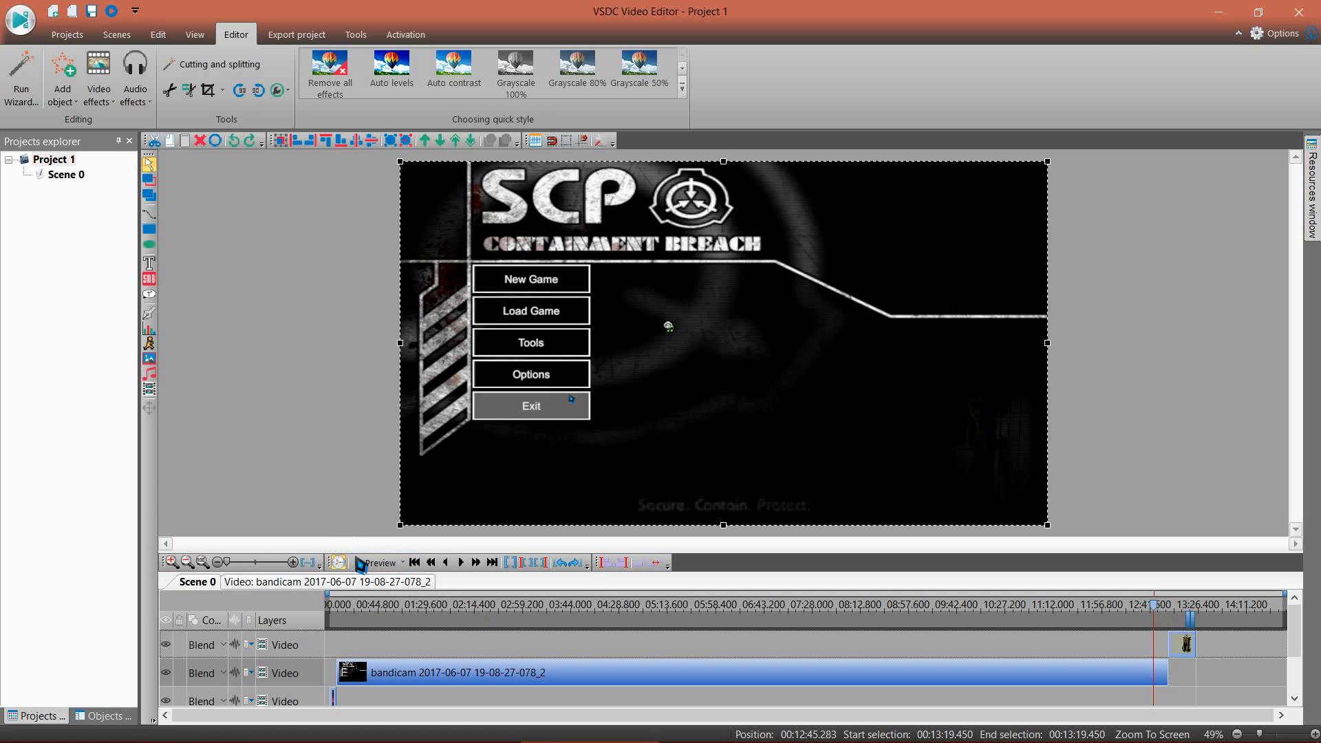
click(357, 558)
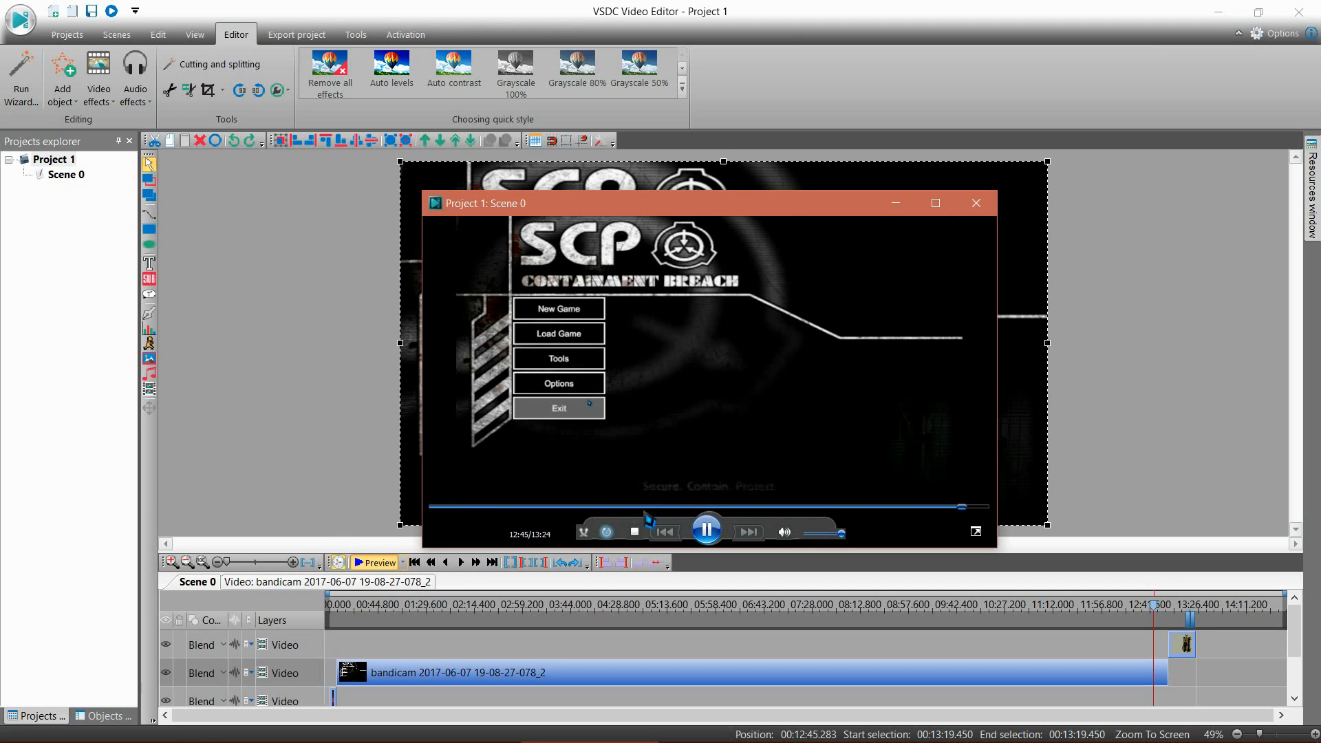
click(599, 506)
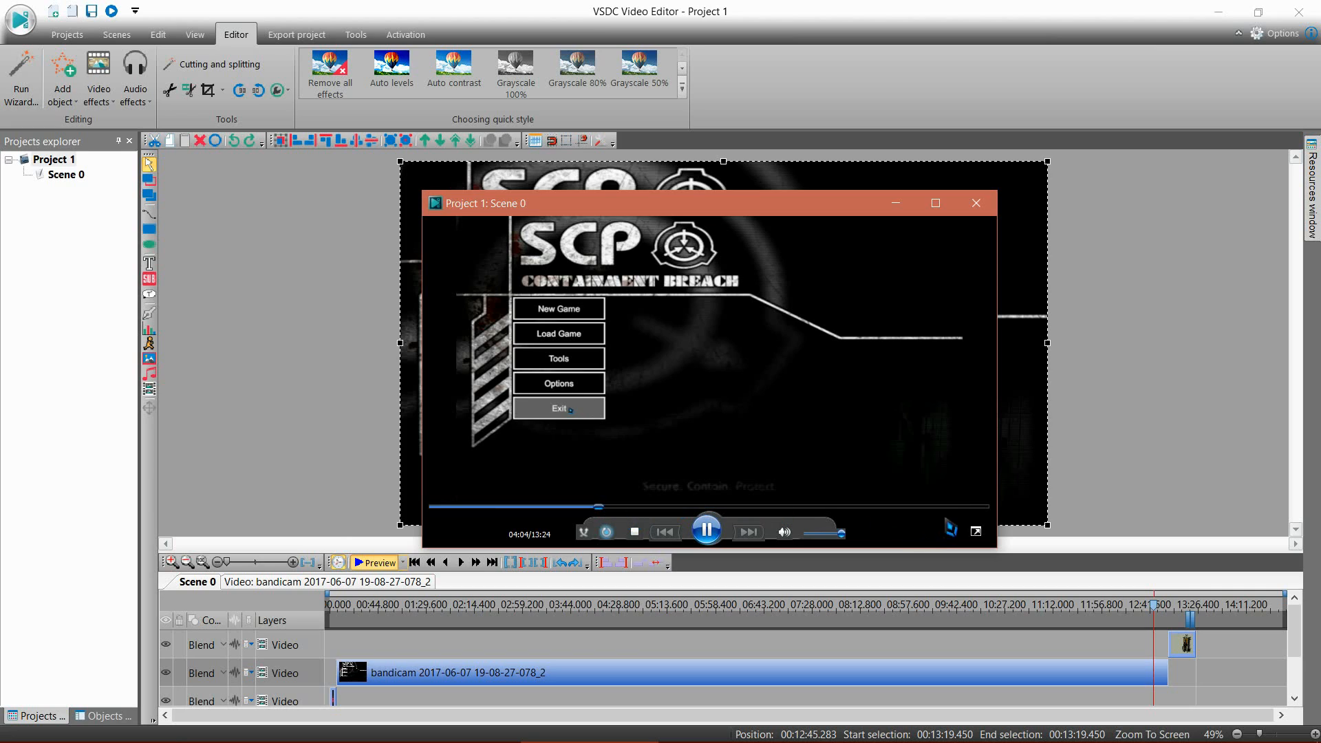
click(971, 507)
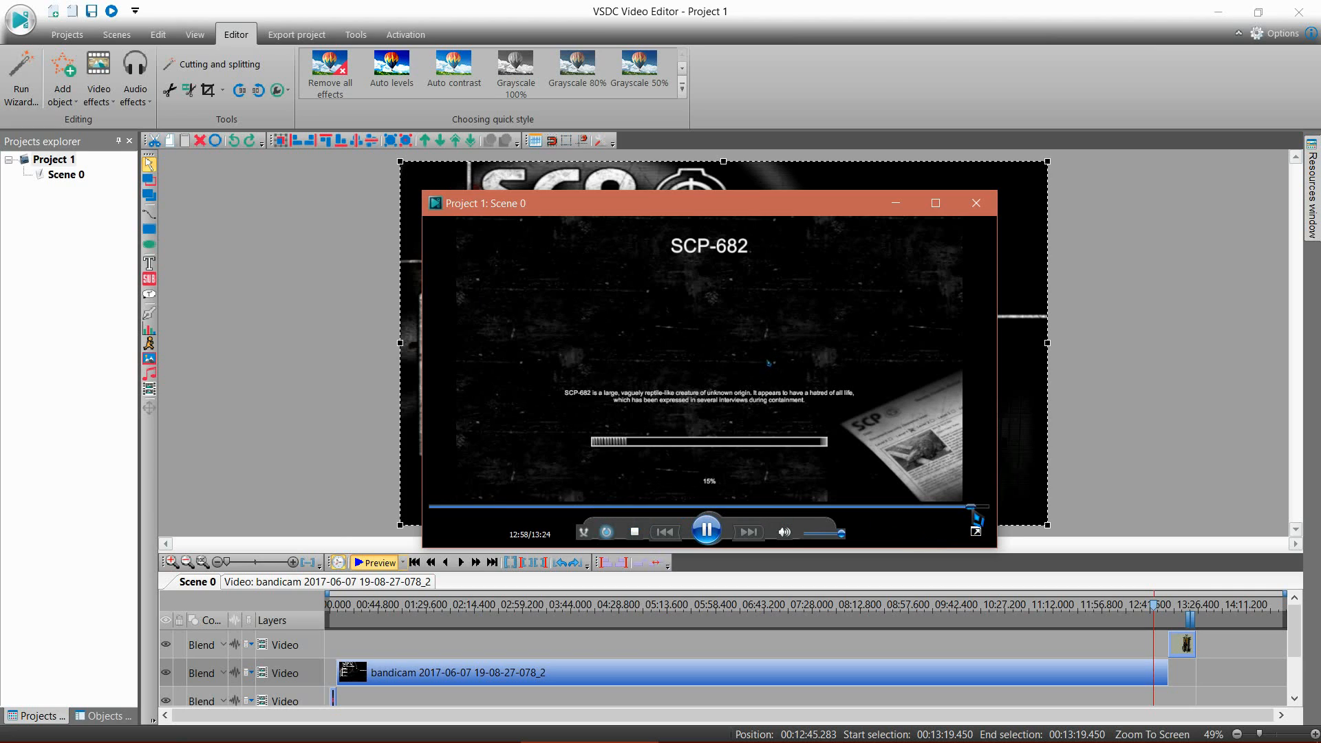
click(972, 212)
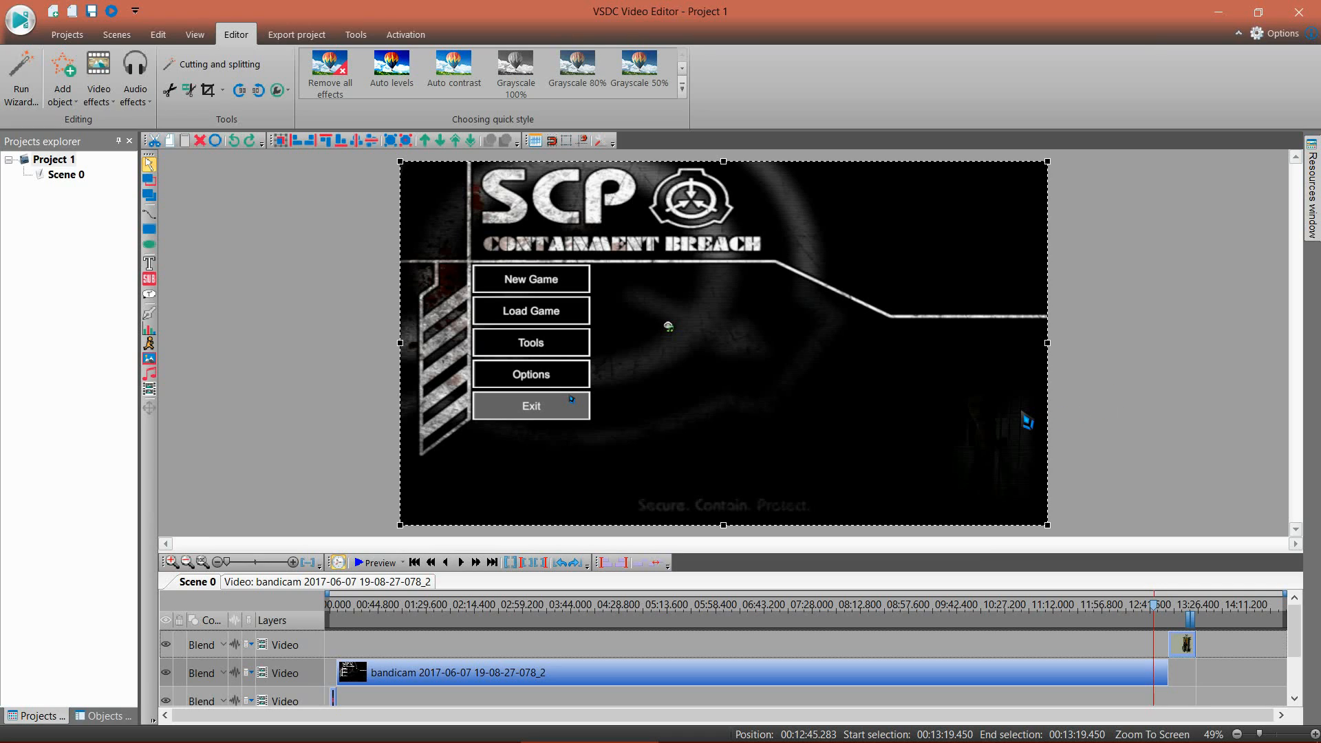
Step: Look over the project's export settings for AVI output and return to the editor
scroll(1236, 652, down, 2)
scroll(1236, 652, up, 2)
click(296, 34)
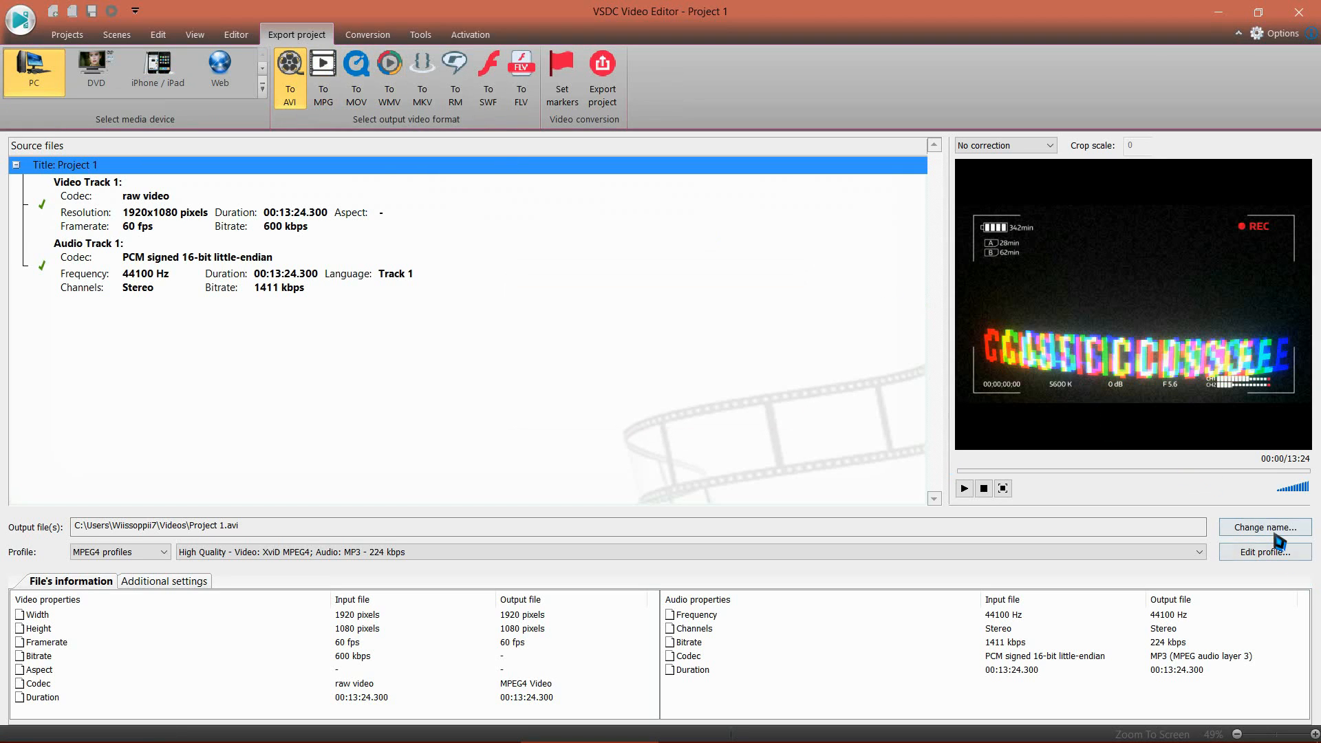
click(112, 36)
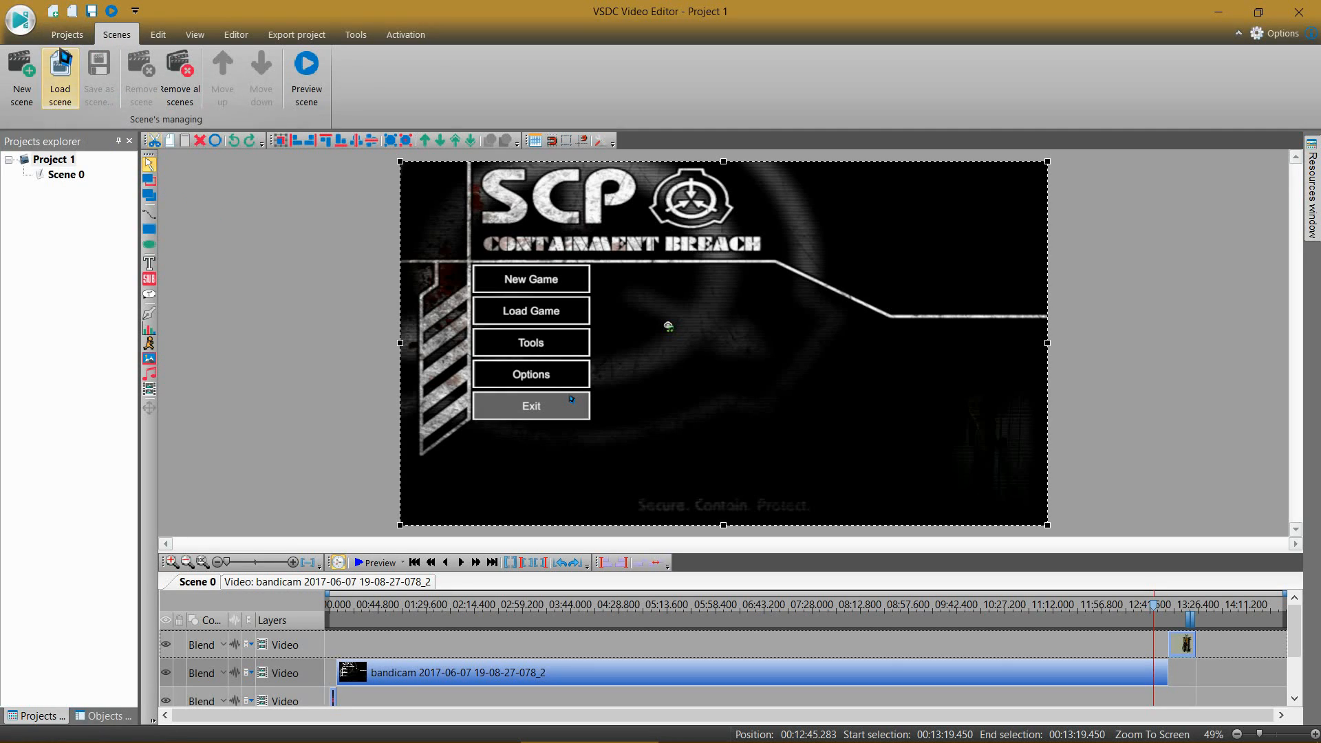
Step: Save the project as Project 1.vproj in the VideoEditor folder, replacing the existing file
click(69, 36)
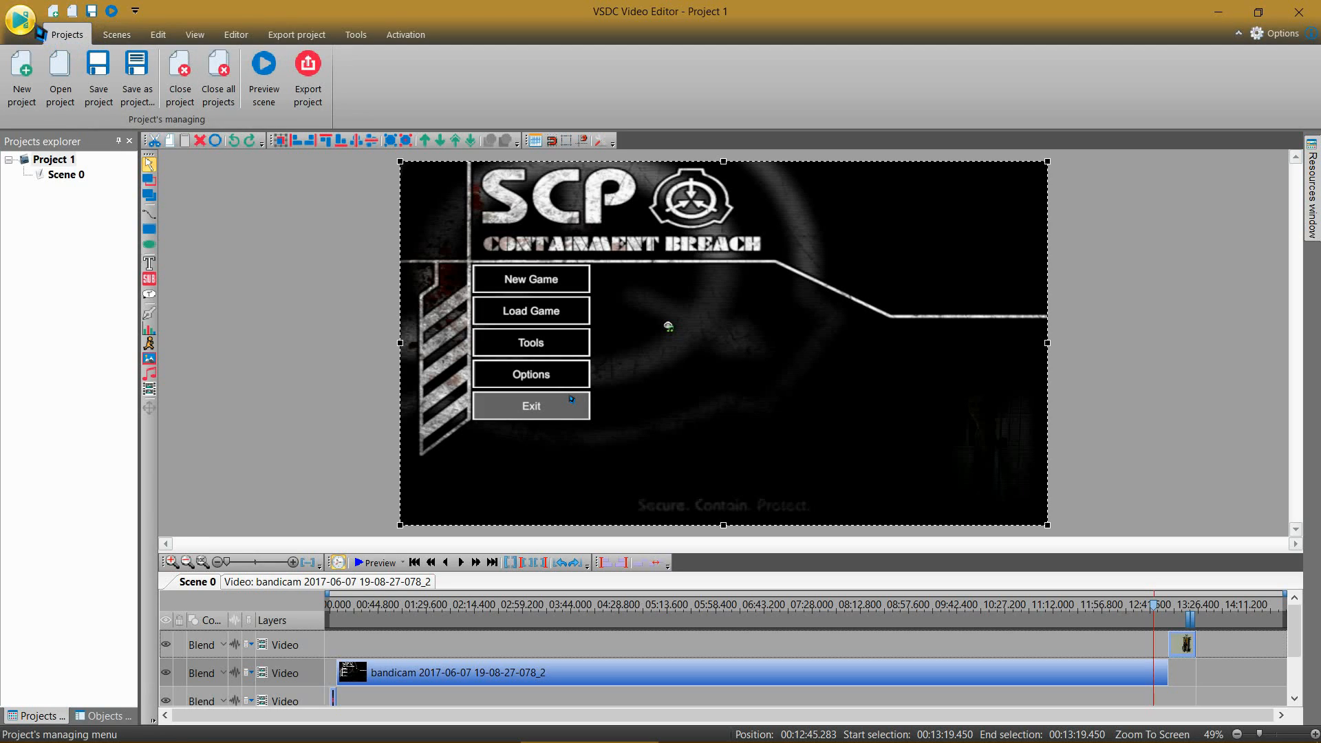
click(100, 88)
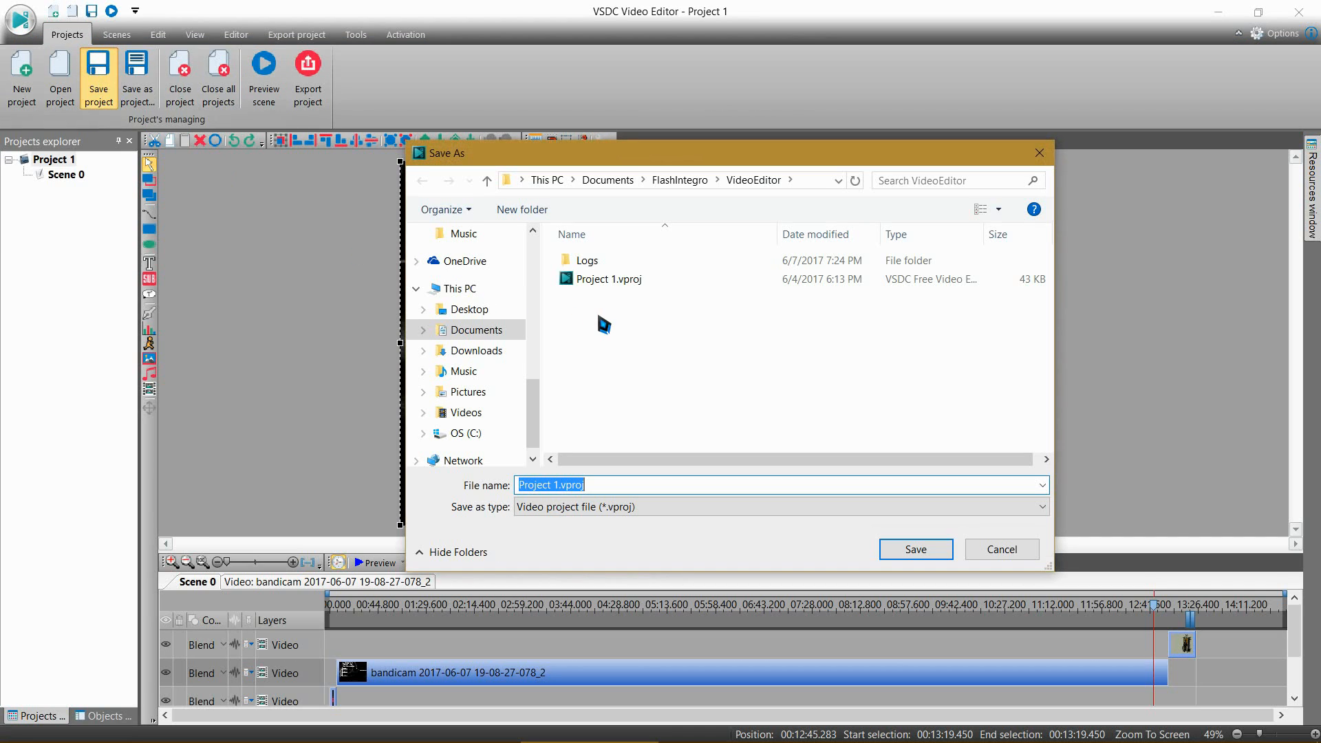
click(599, 282)
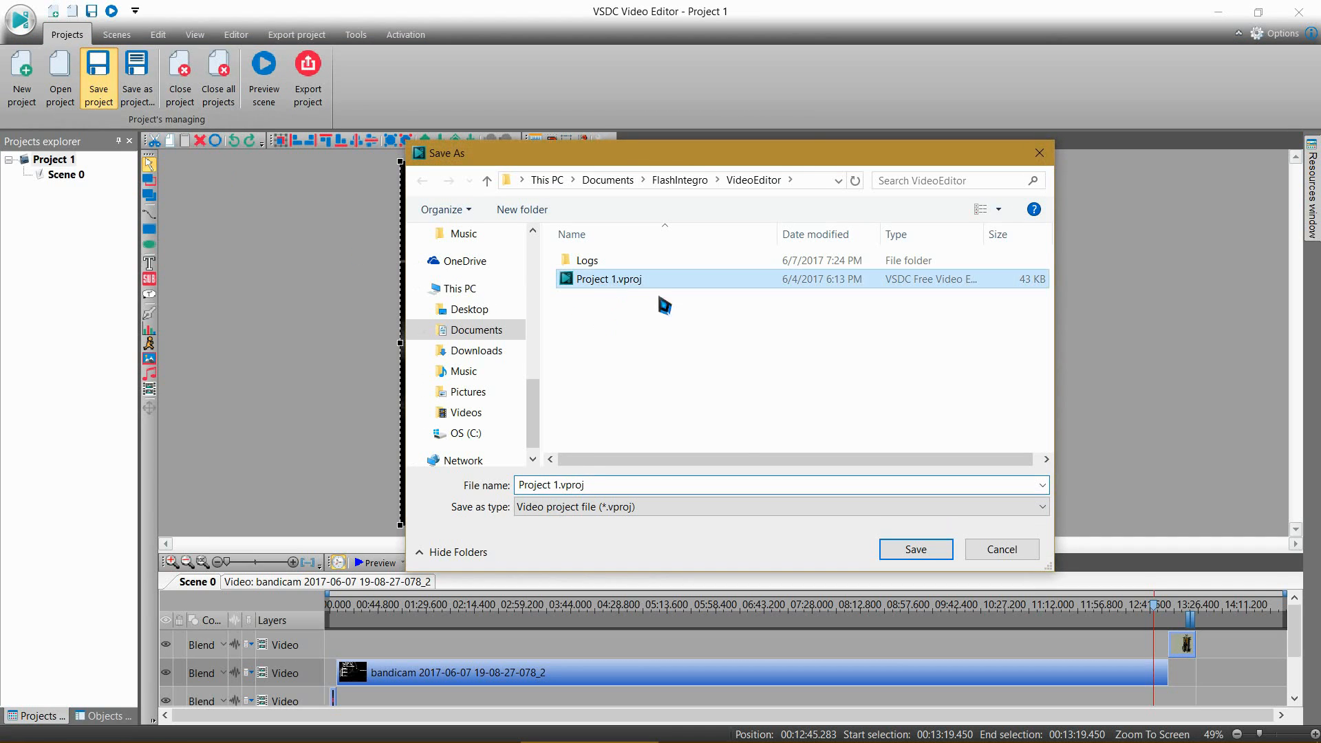
click(905, 550)
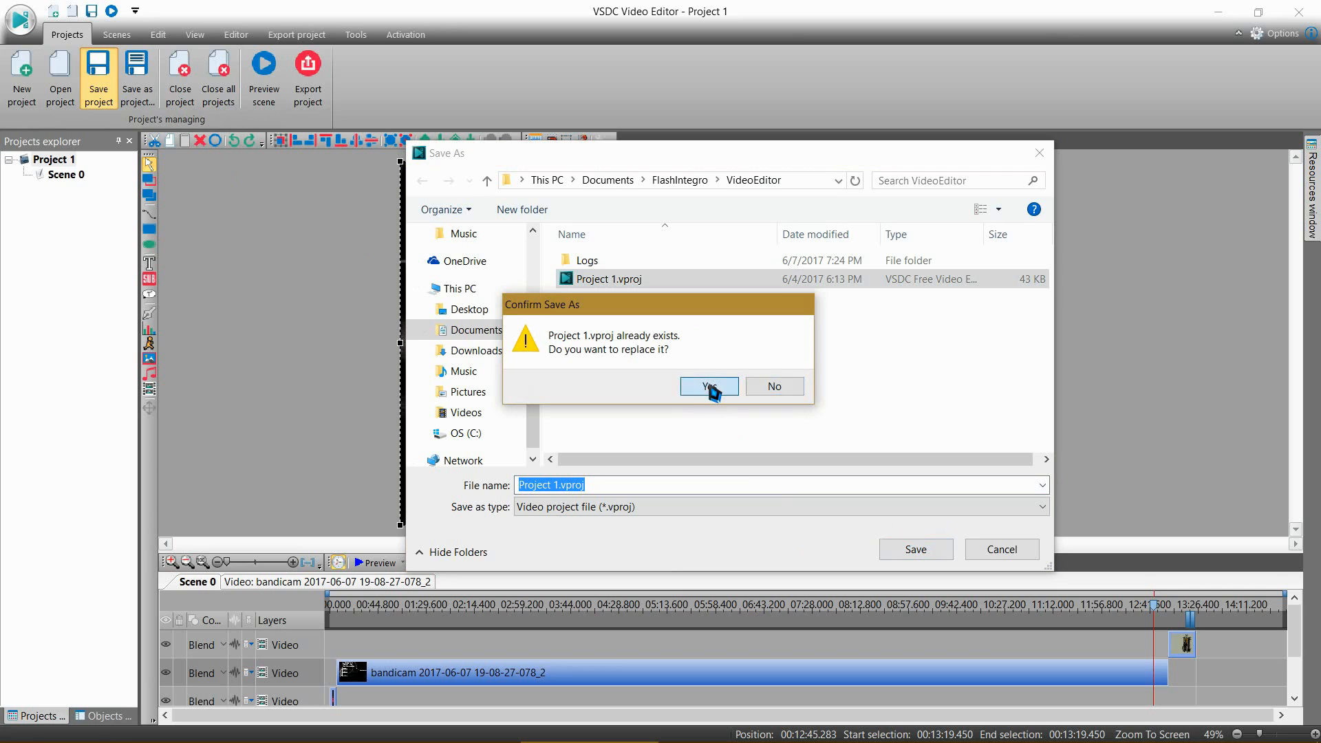
click(730, 388)
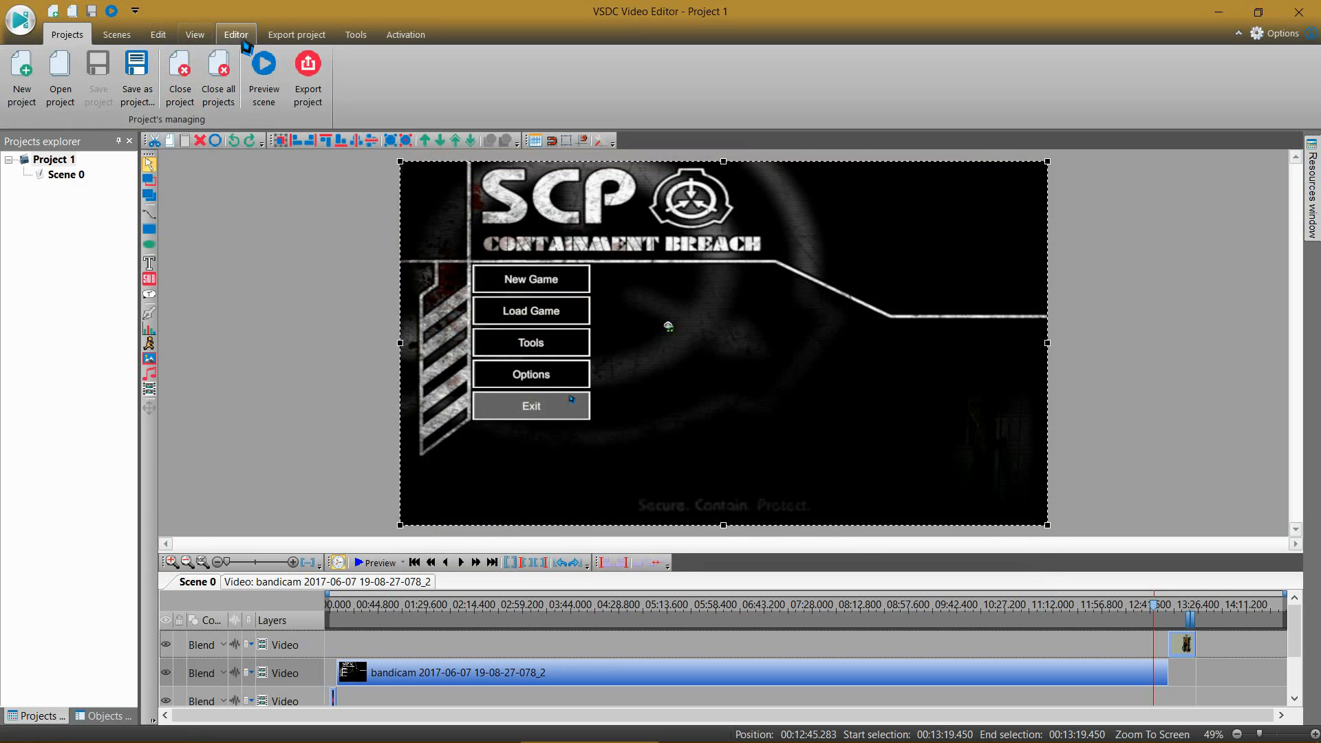
Step: Go to the project's export settings and choose the Desktop as the destination folder for the AVI output file
click(282, 38)
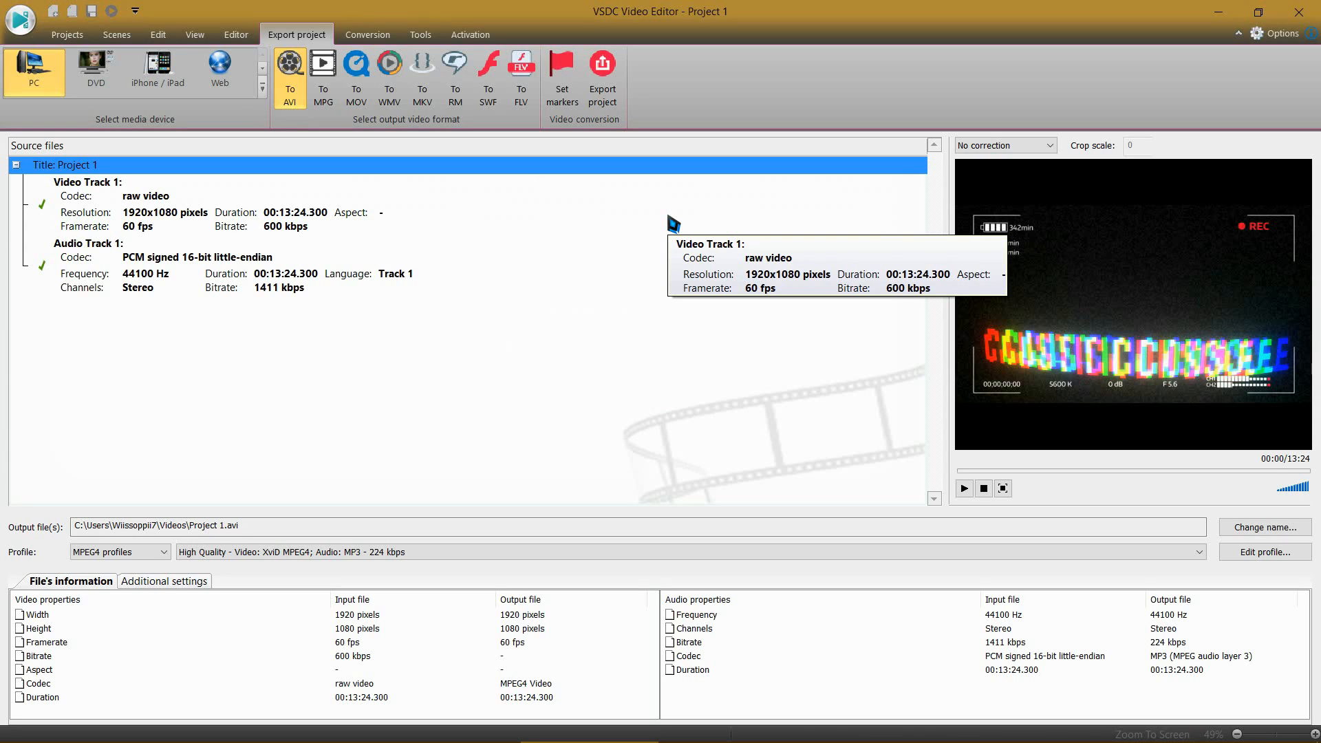
click(233, 36)
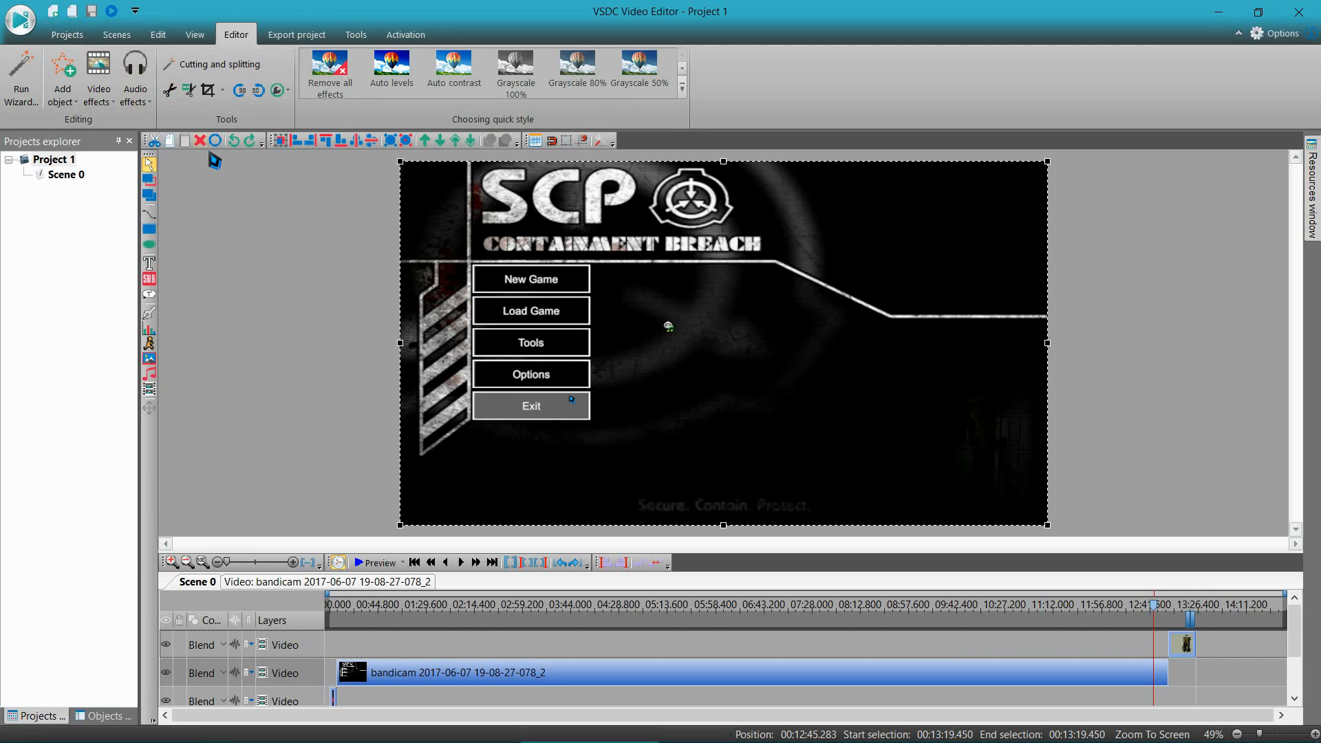
click(296, 35)
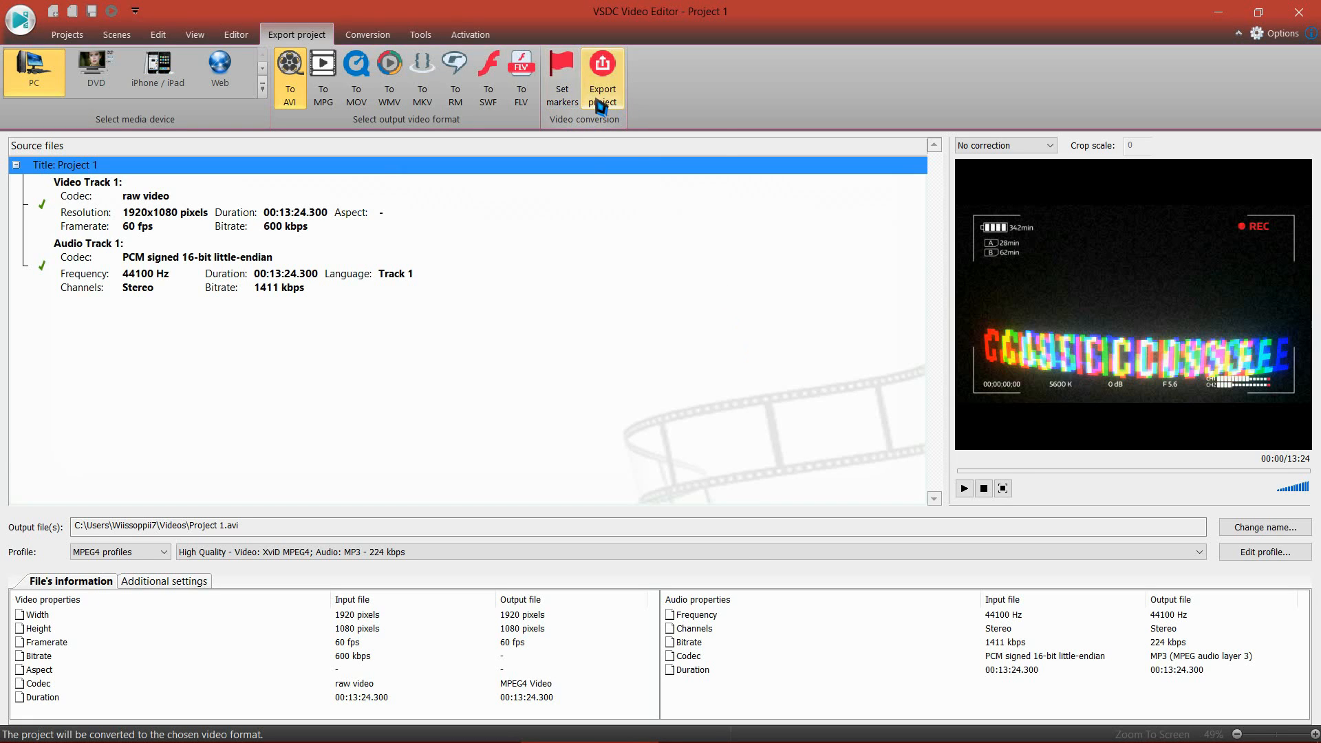
click(1276, 529)
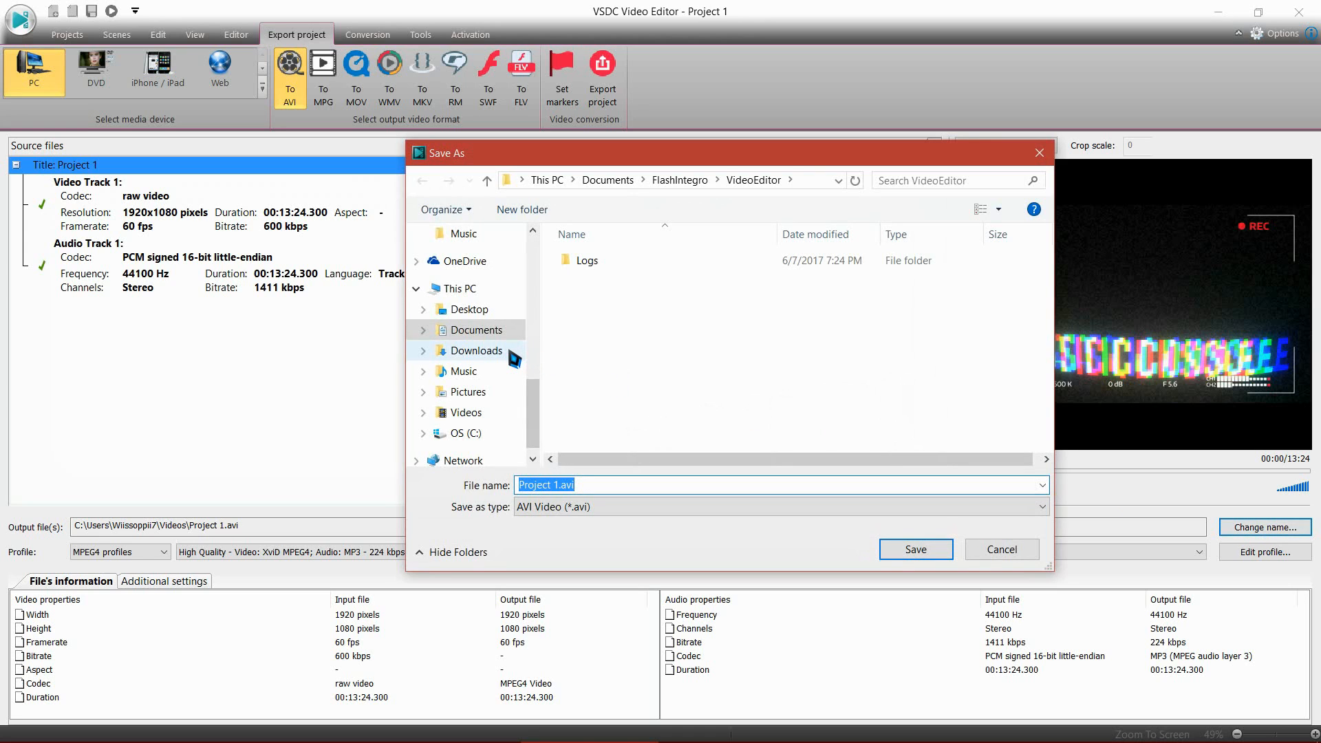
scroll(514, 358, up, 5)
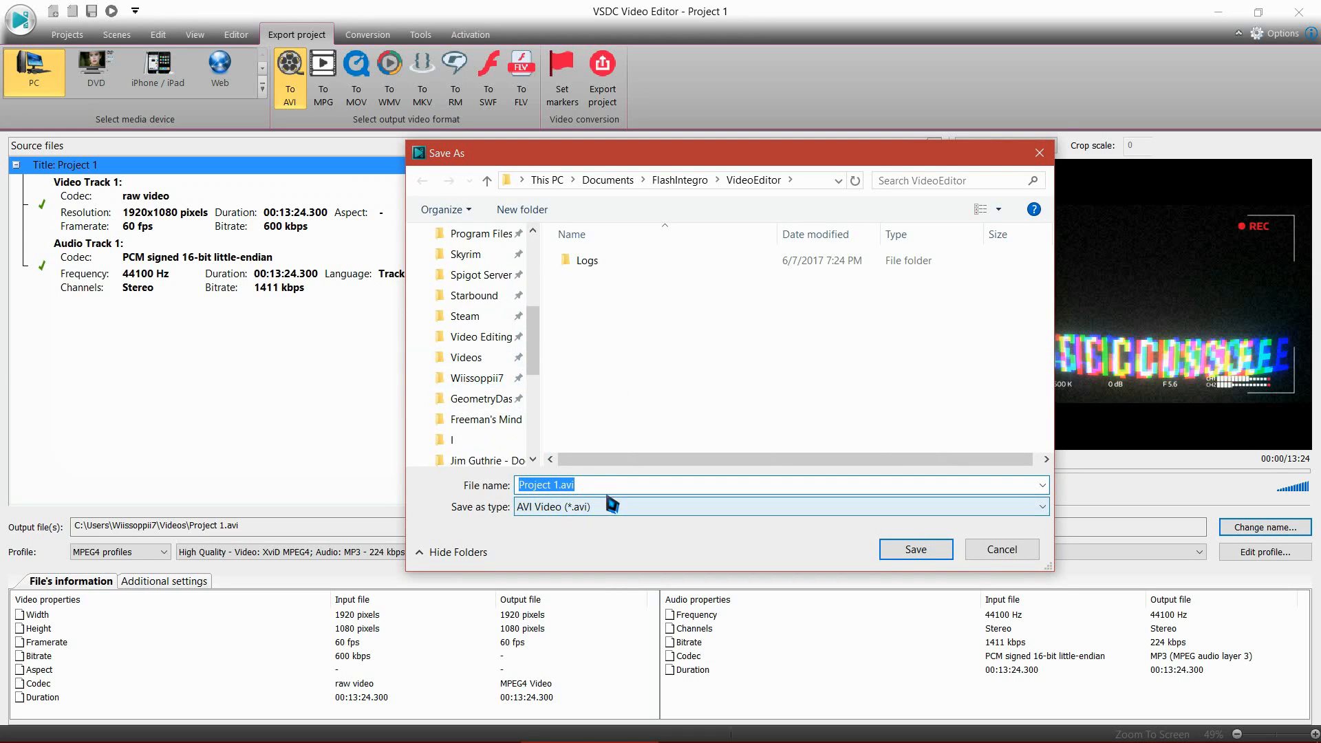
scroll(474, 393, up, 4)
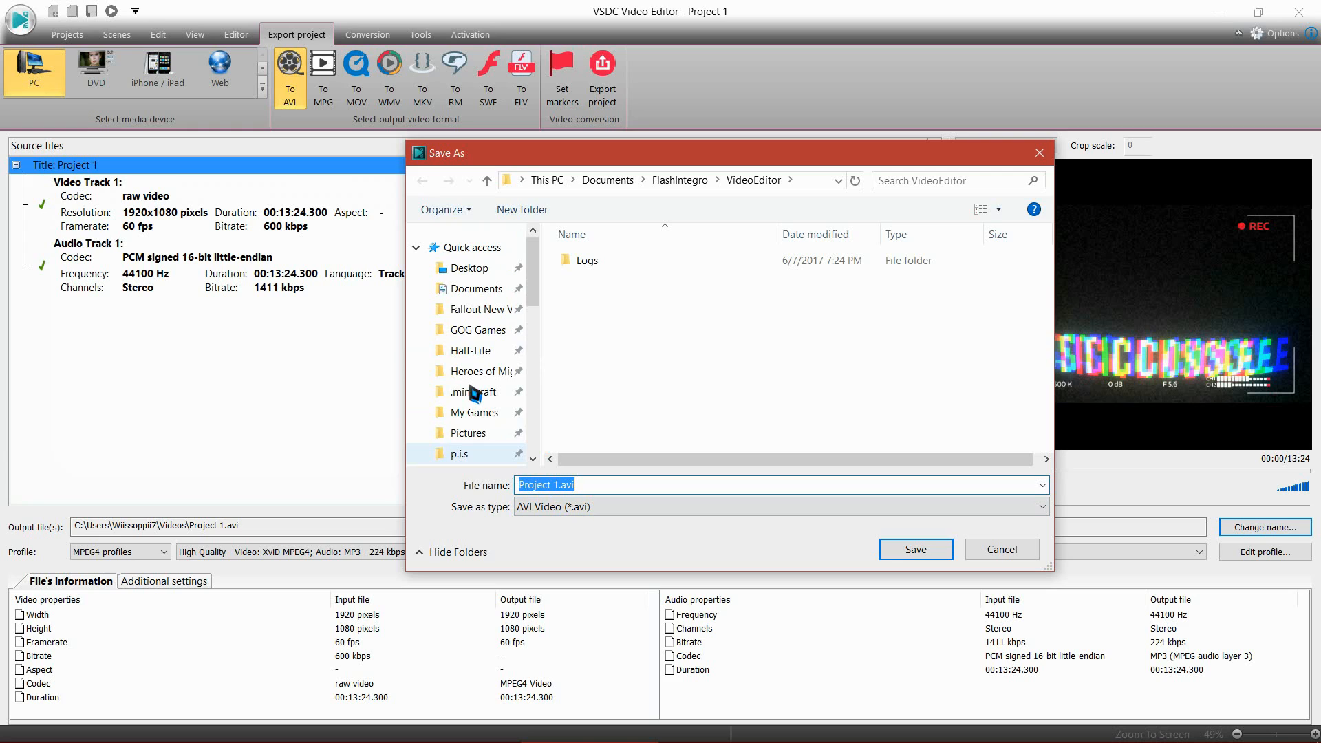
click(462, 267)
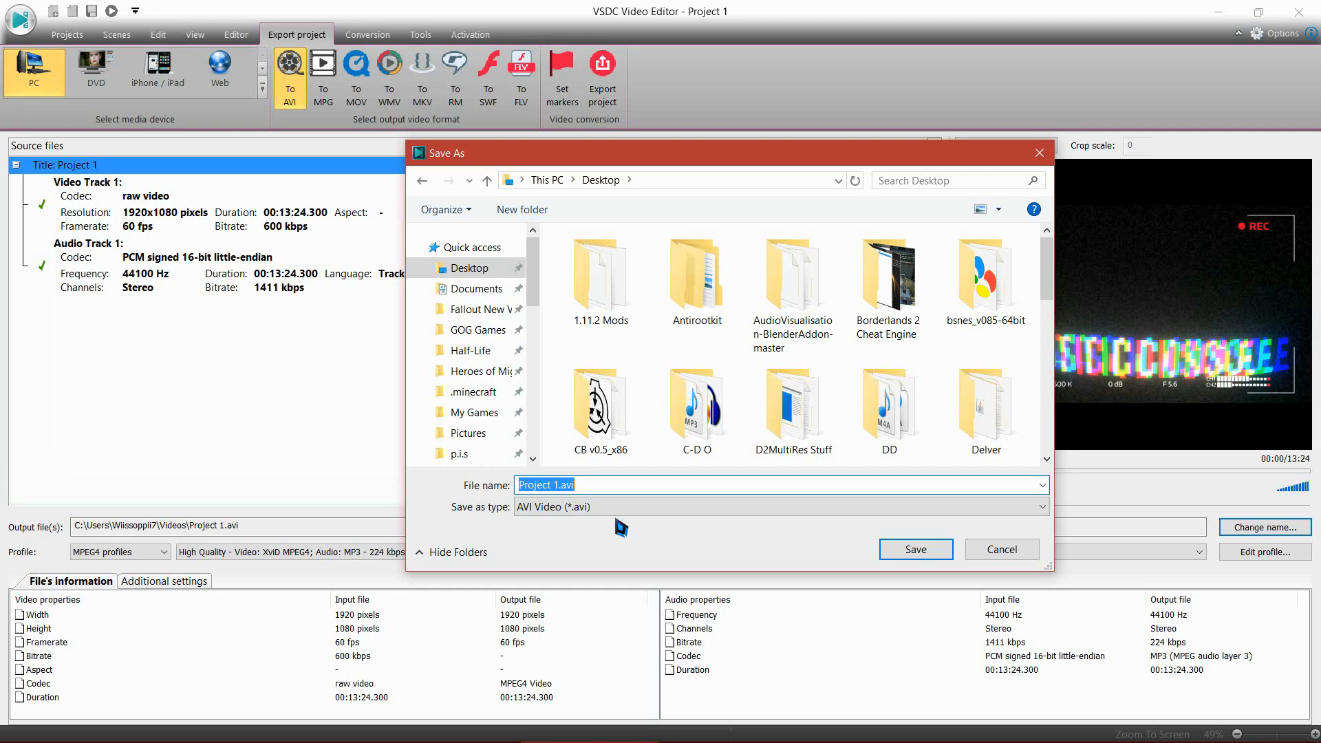
Step: Name the output file "Wiissoppii7 plays SCP Unity" and confirm the new name and location
text(Wiissoppi)
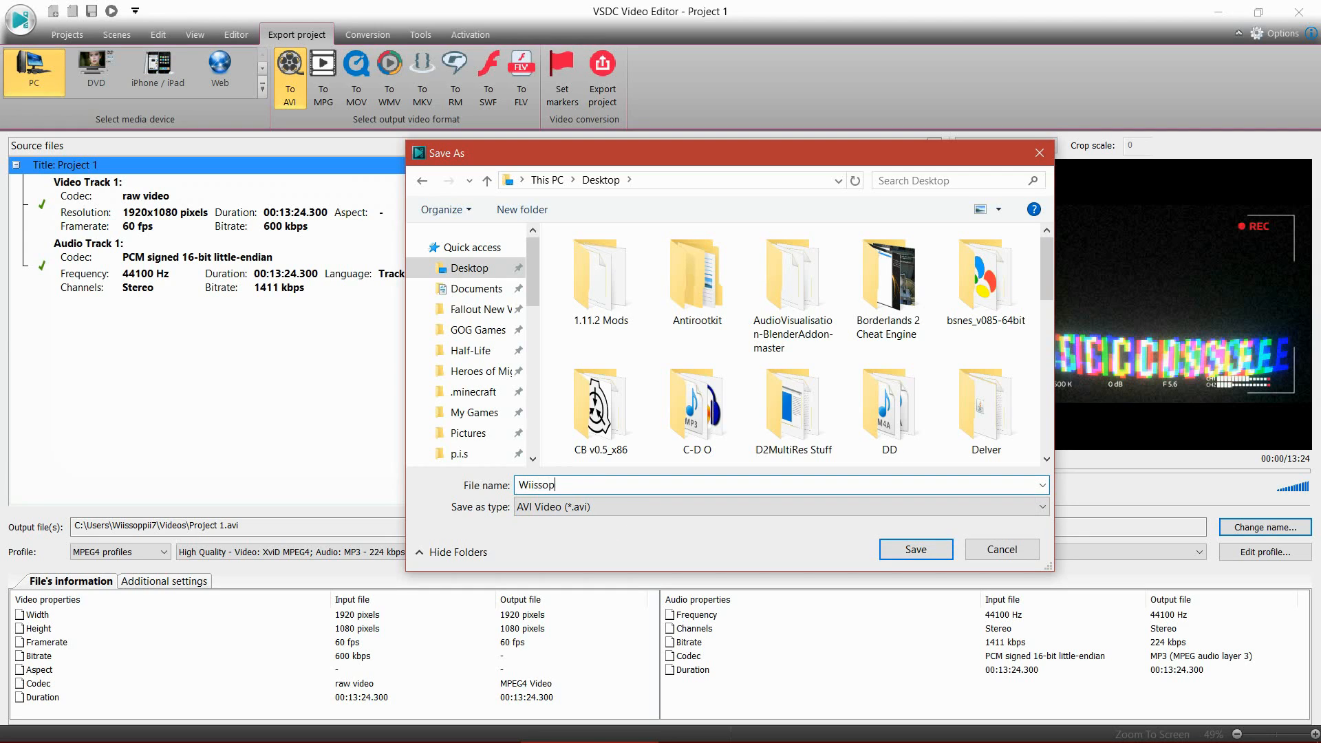
text(i7 plays SCP Unity)
click(917, 550)
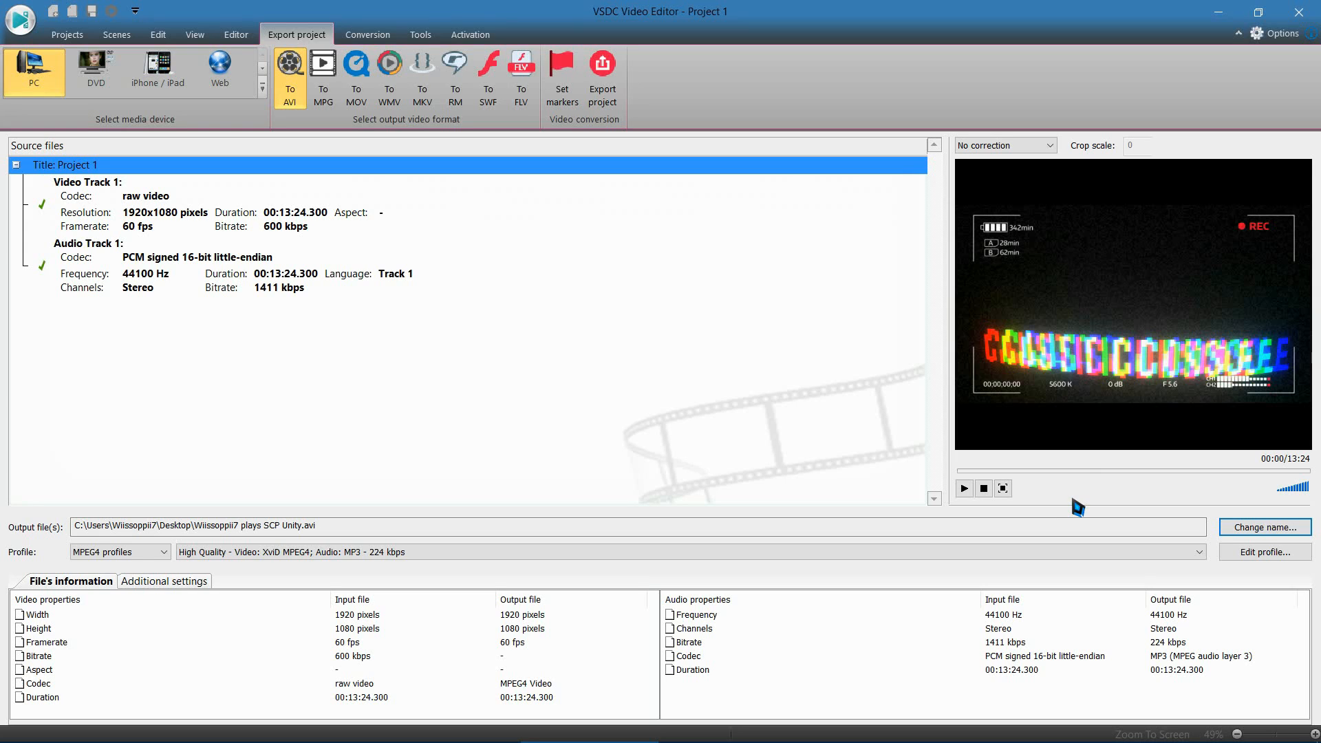
Step: Start exporting the project without the premium features, minimize the editor and move the Bandicam window aside on the desktop
click(616, 81)
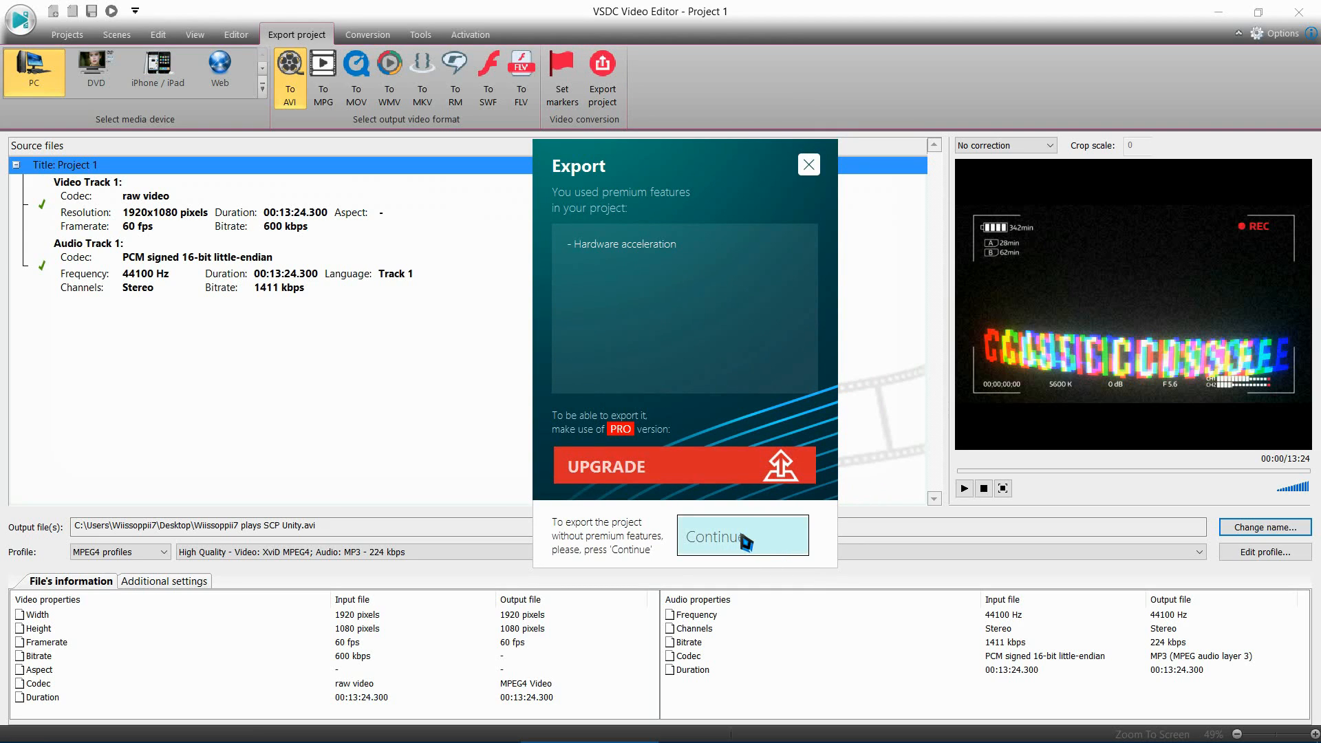
click(746, 540)
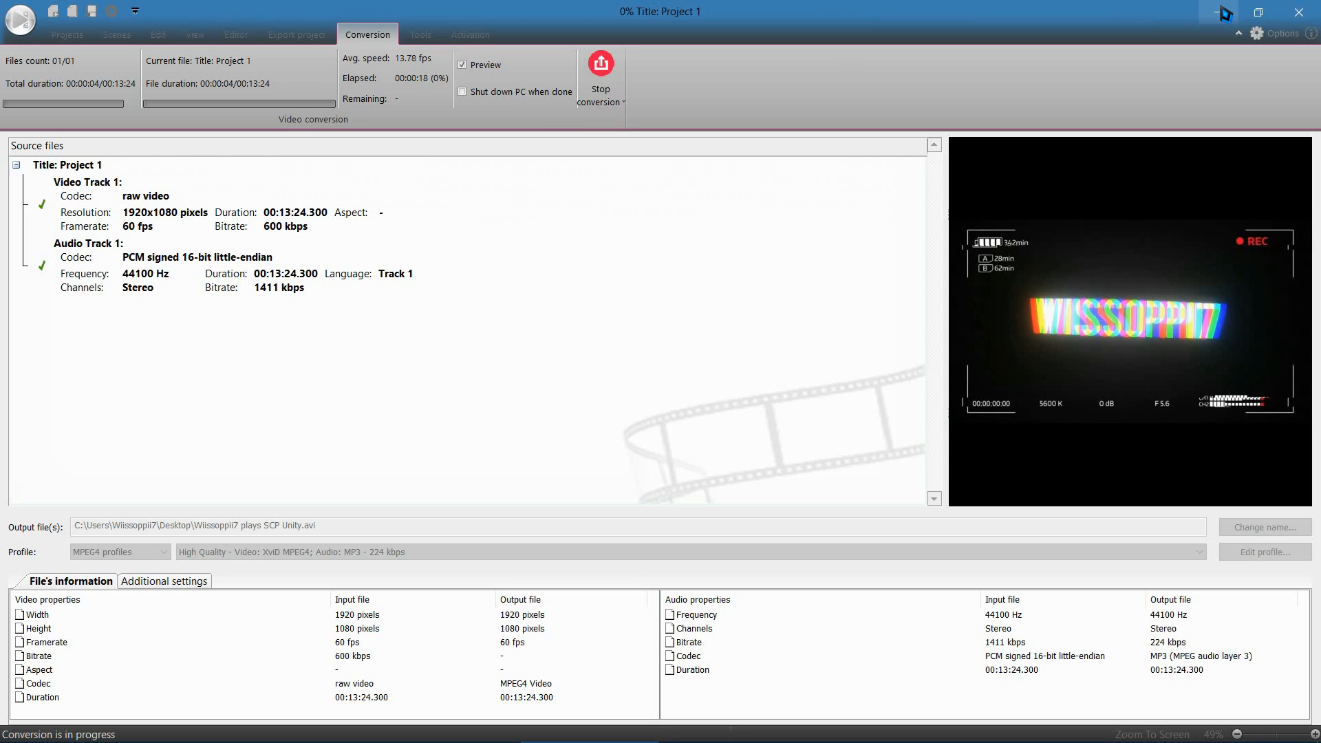
click(1218, 12)
drag(1001, 110, 1096, 74)
Step: Switch to the Opera browser, load YouTube from the Social Media bookmarks and open the account's own channel
mouse_move(632, 736)
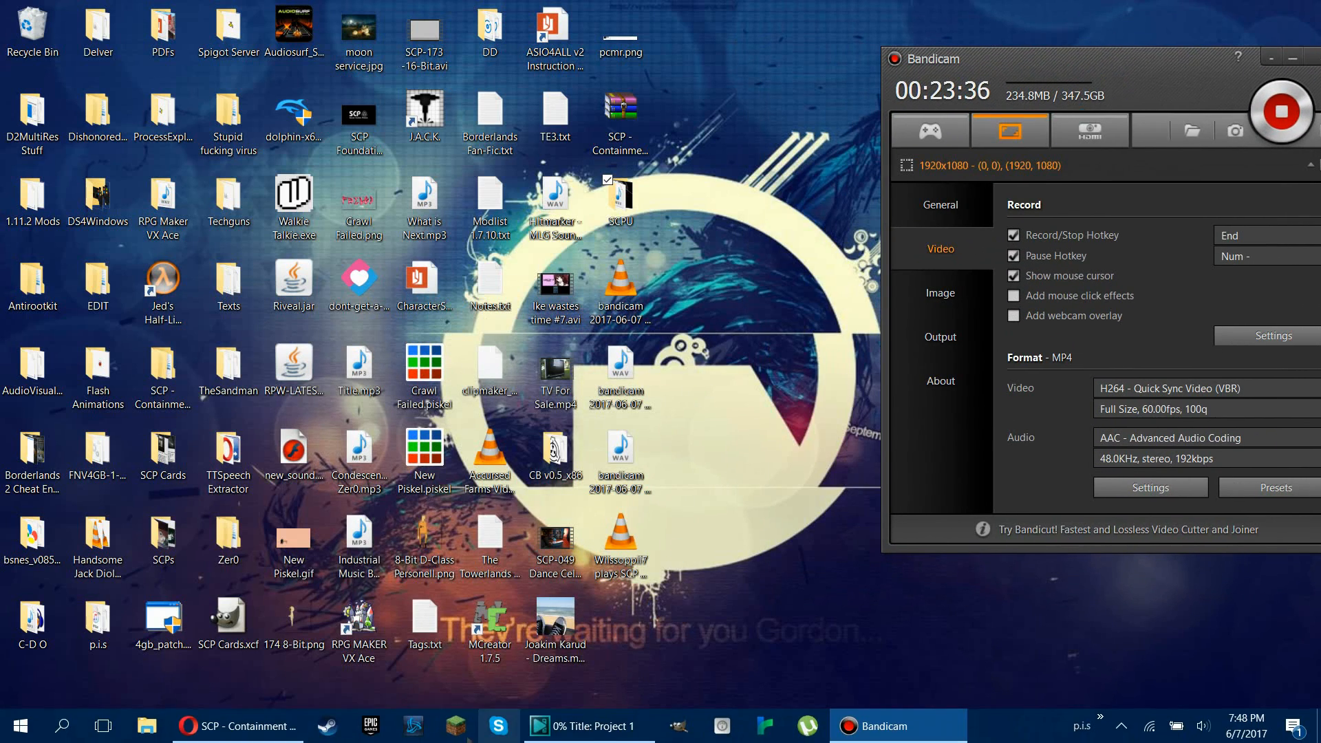
mouse_move(259, 738)
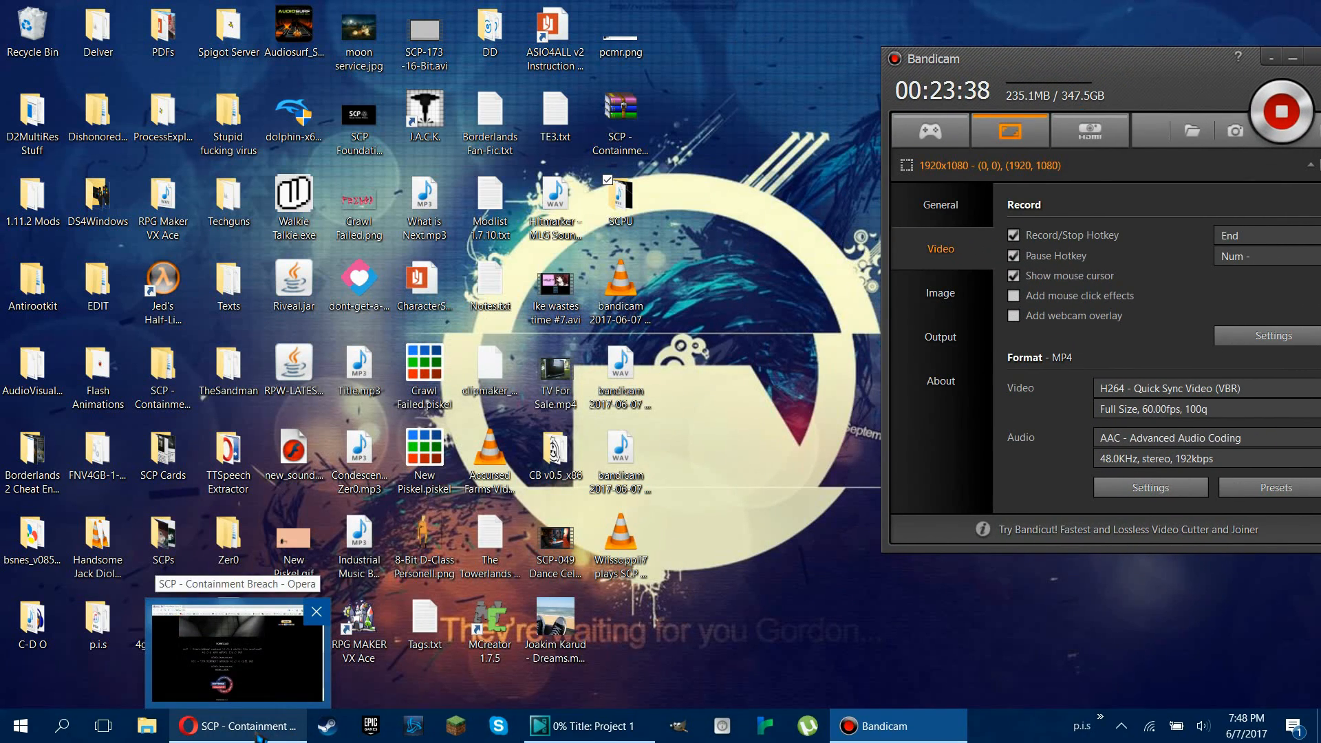
click(260, 736)
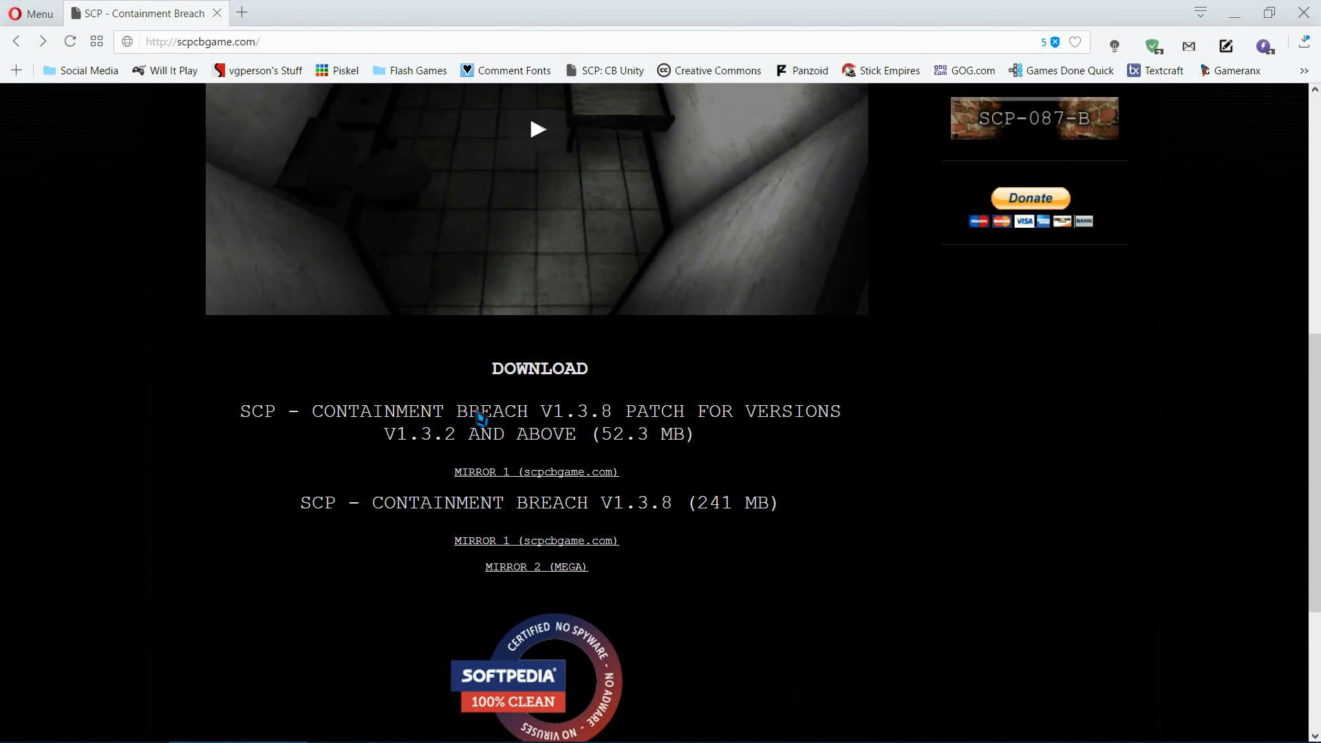
scroll(567, 464, up, 3)
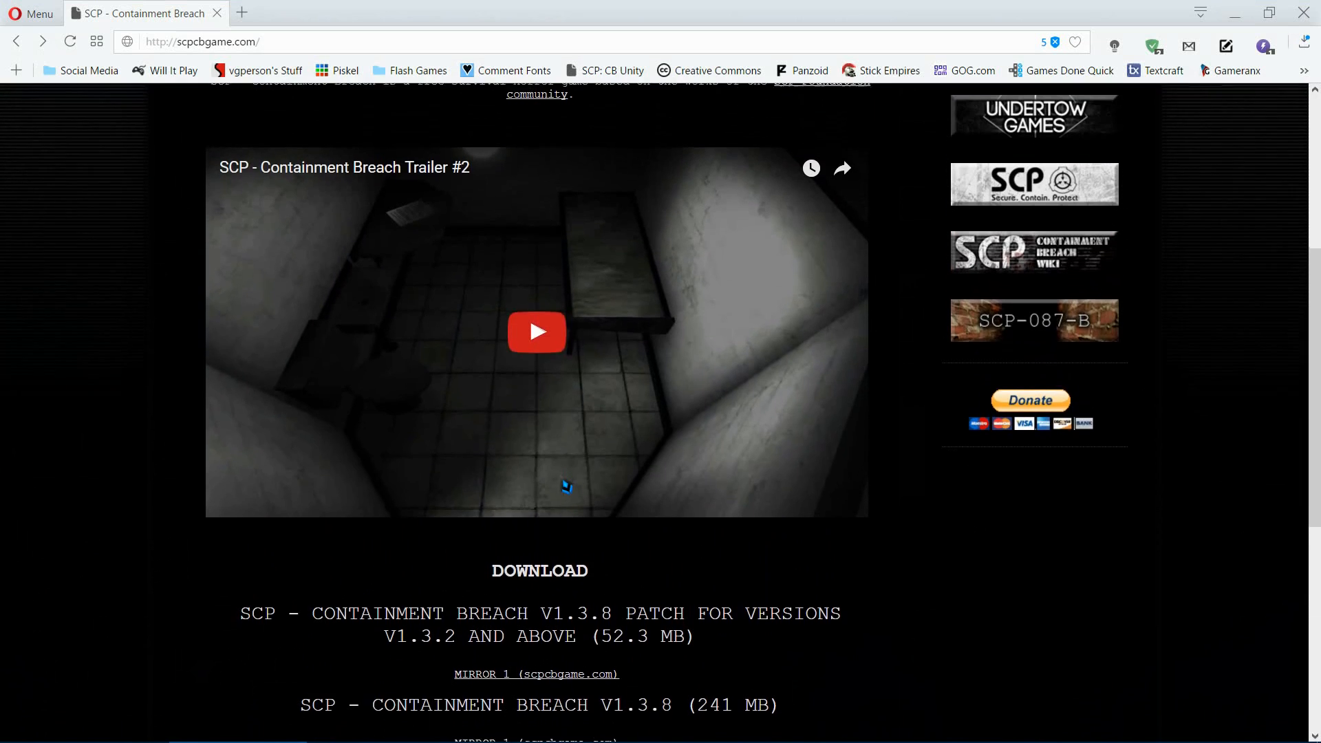
scroll(560, 516, down, 1)
scroll(492, 573, up, 6)
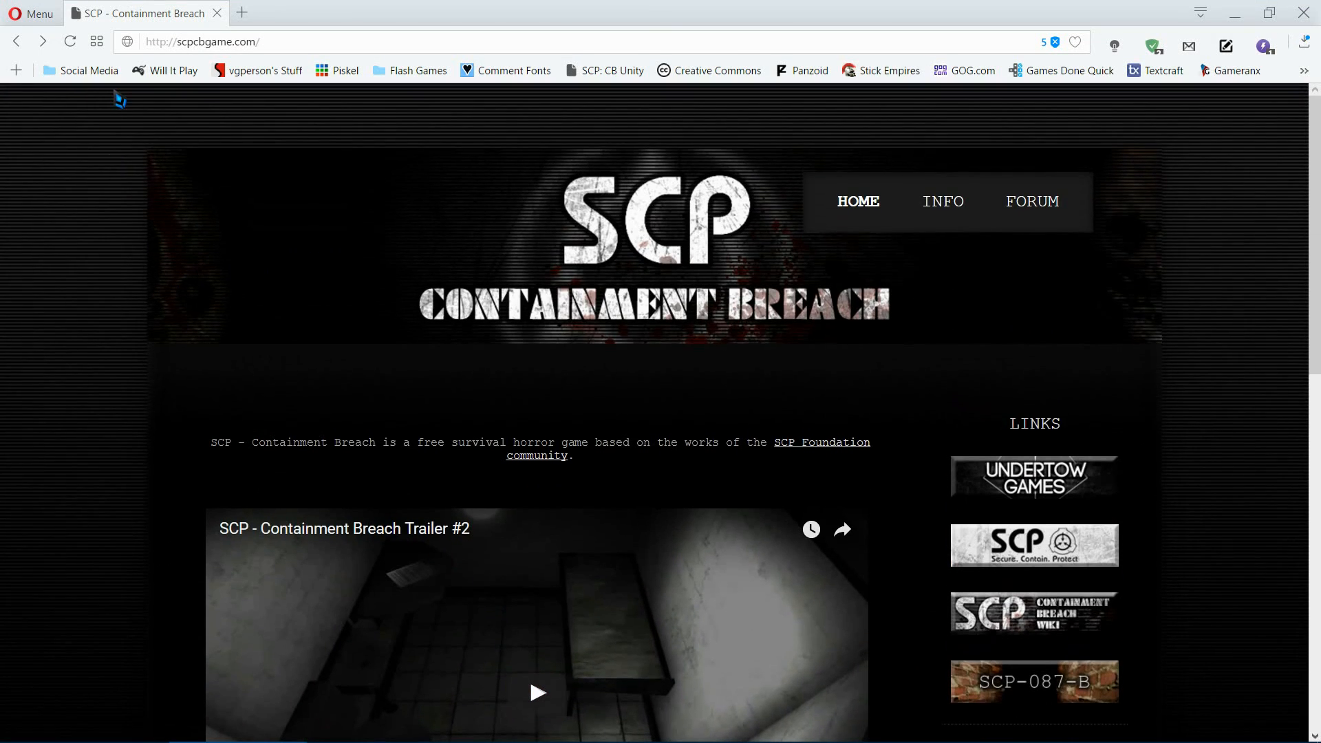
click(105, 74)
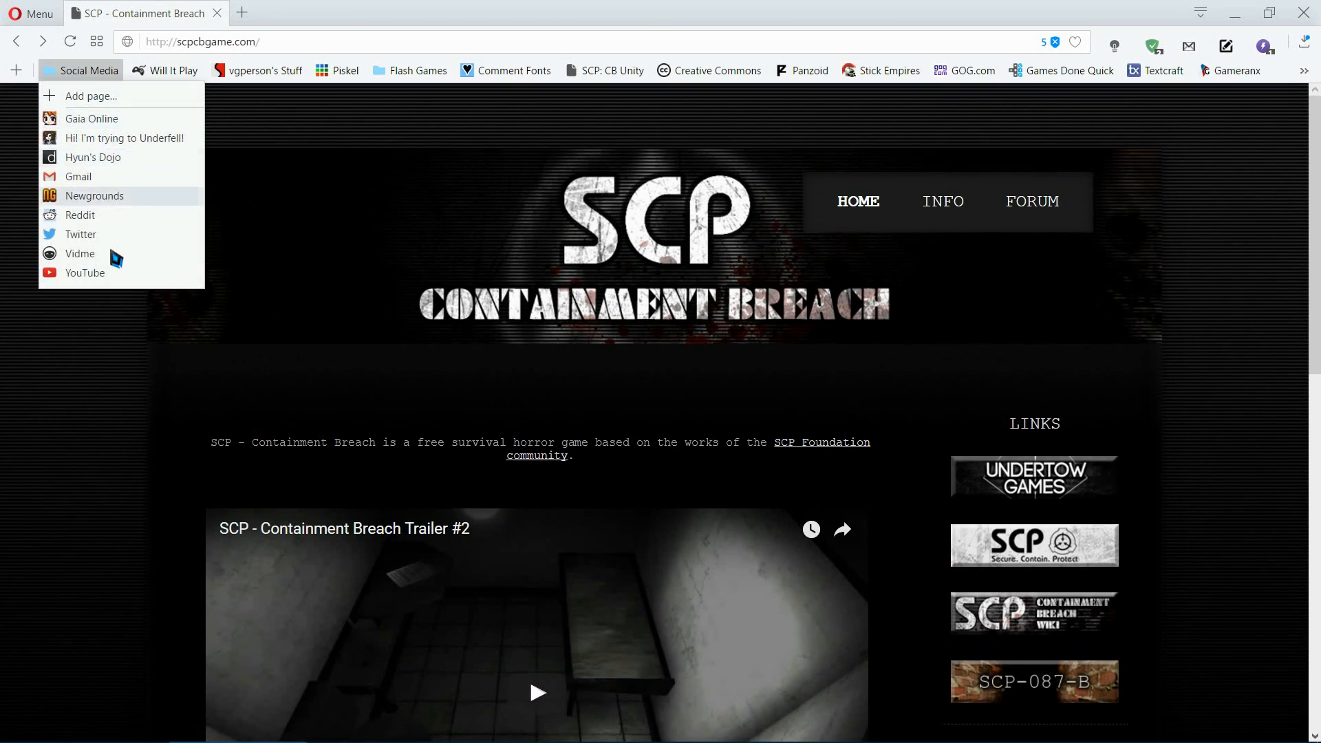
click(97, 270)
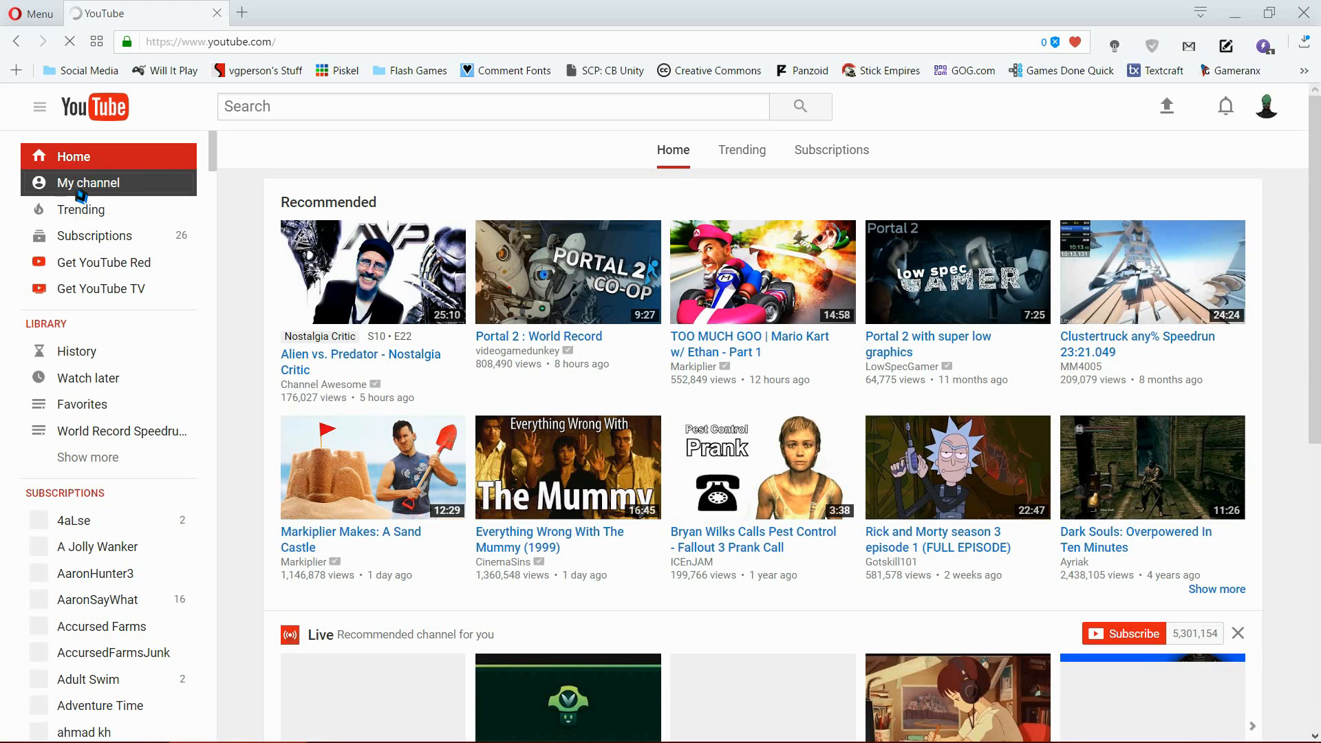
click(81, 183)
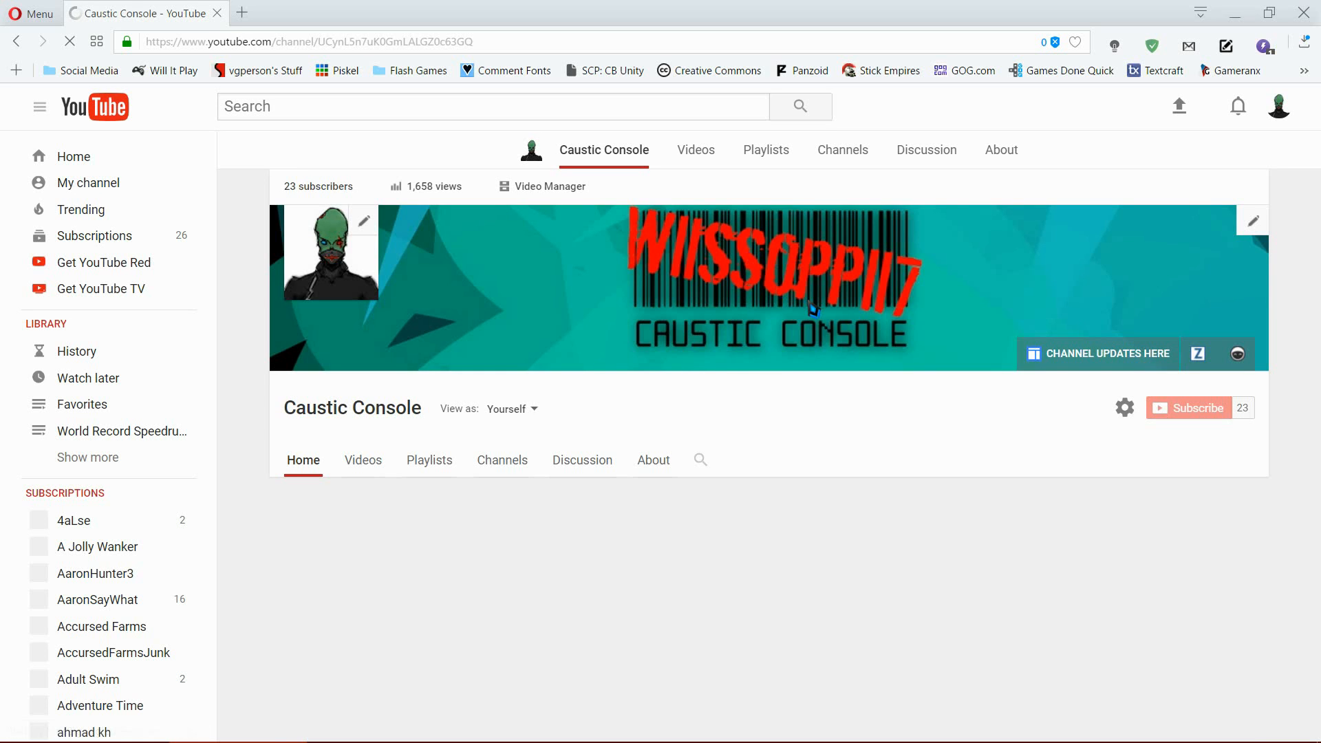
Step: Look over the Caustic Console channel page, including its banner, recommended videos and uploads
scroll(816, 324, down, 2)
scroll(816, 324, down, 1)
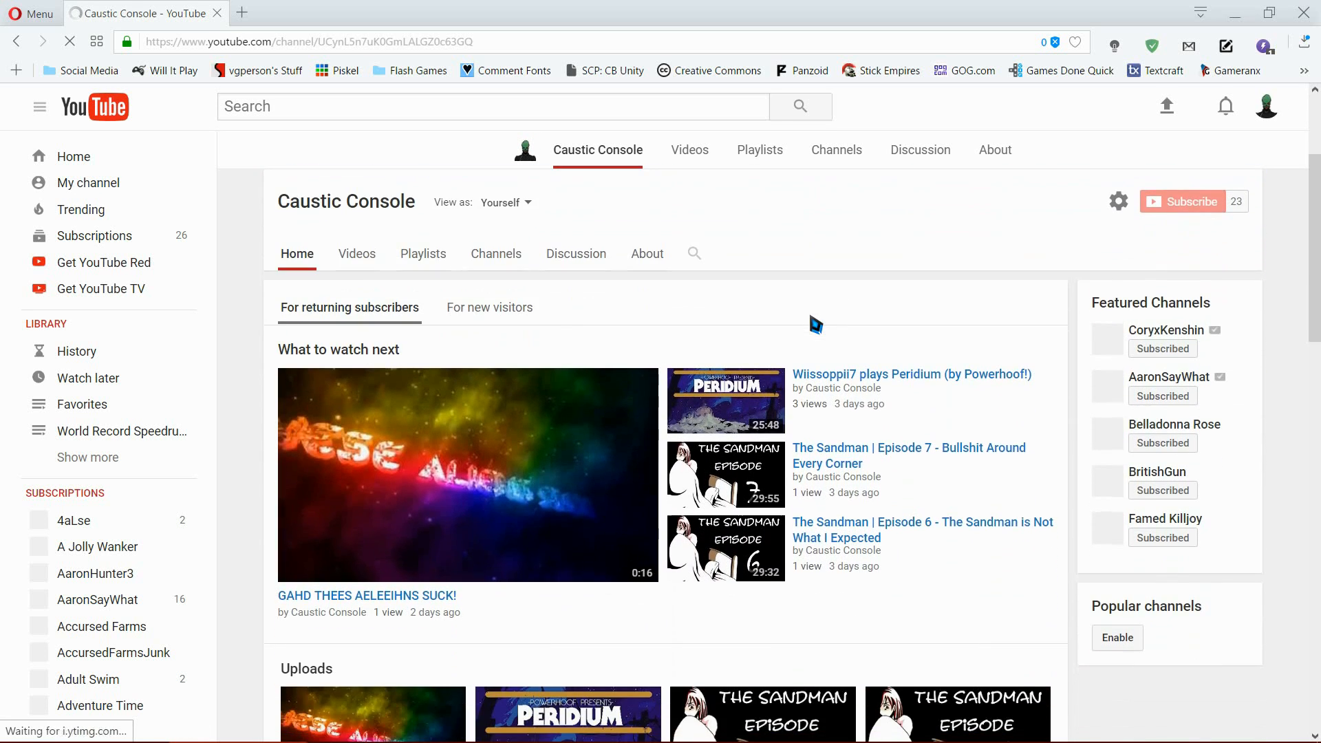
scroll(813, 322, up, 3)
scroll(747, 359, down, 1)
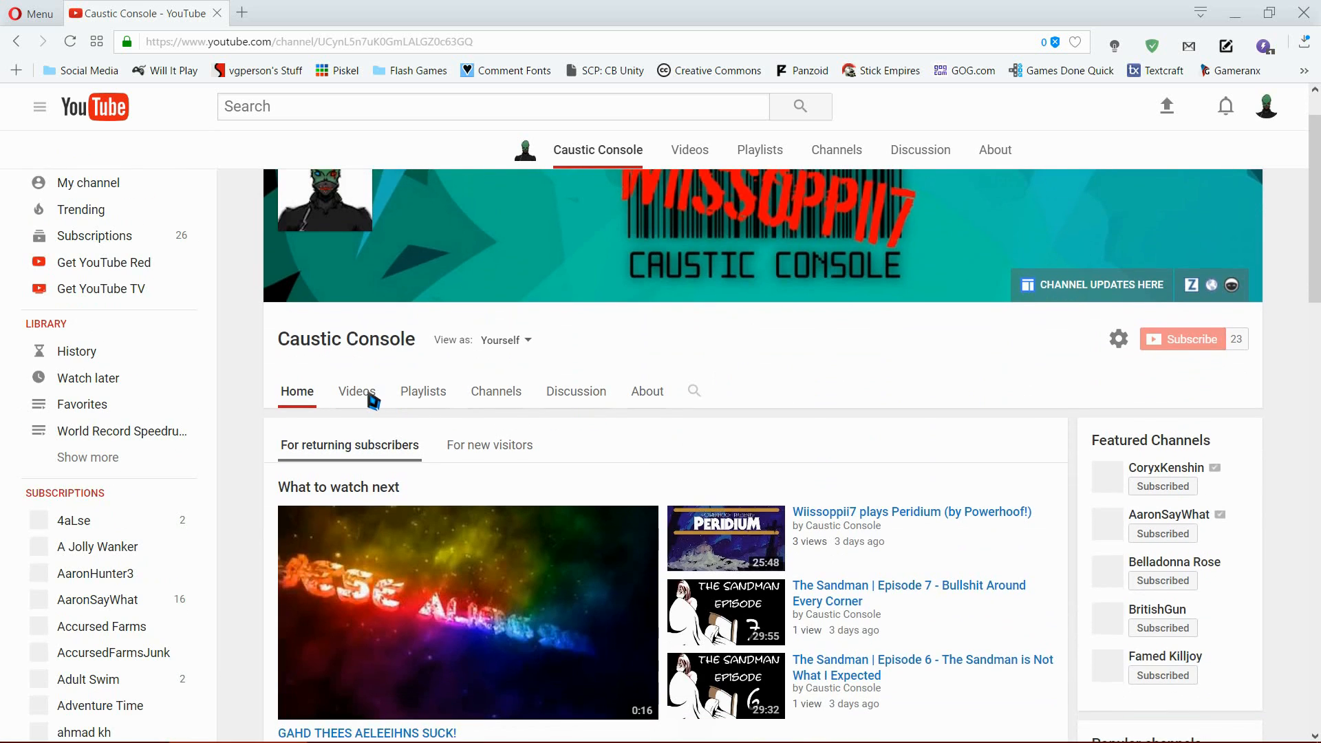
click(647, 390)
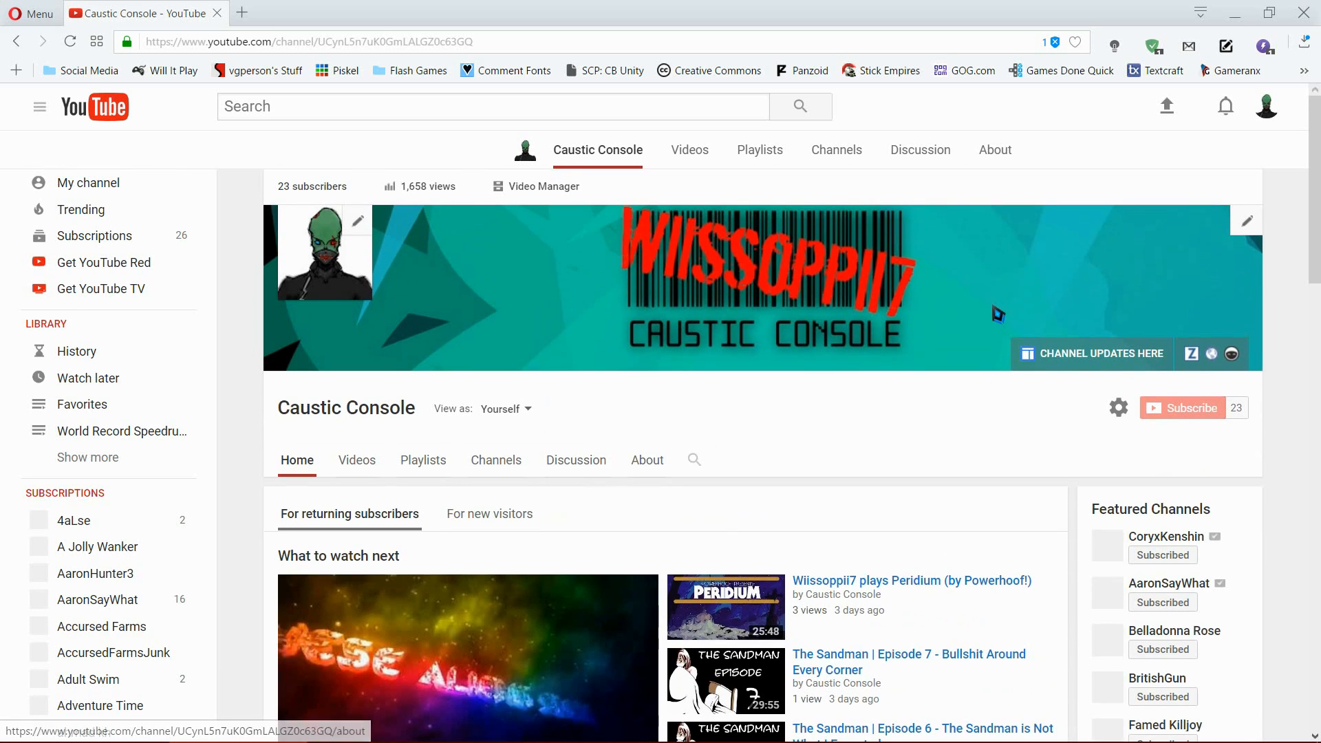
scroll(972, 337, down, 5)
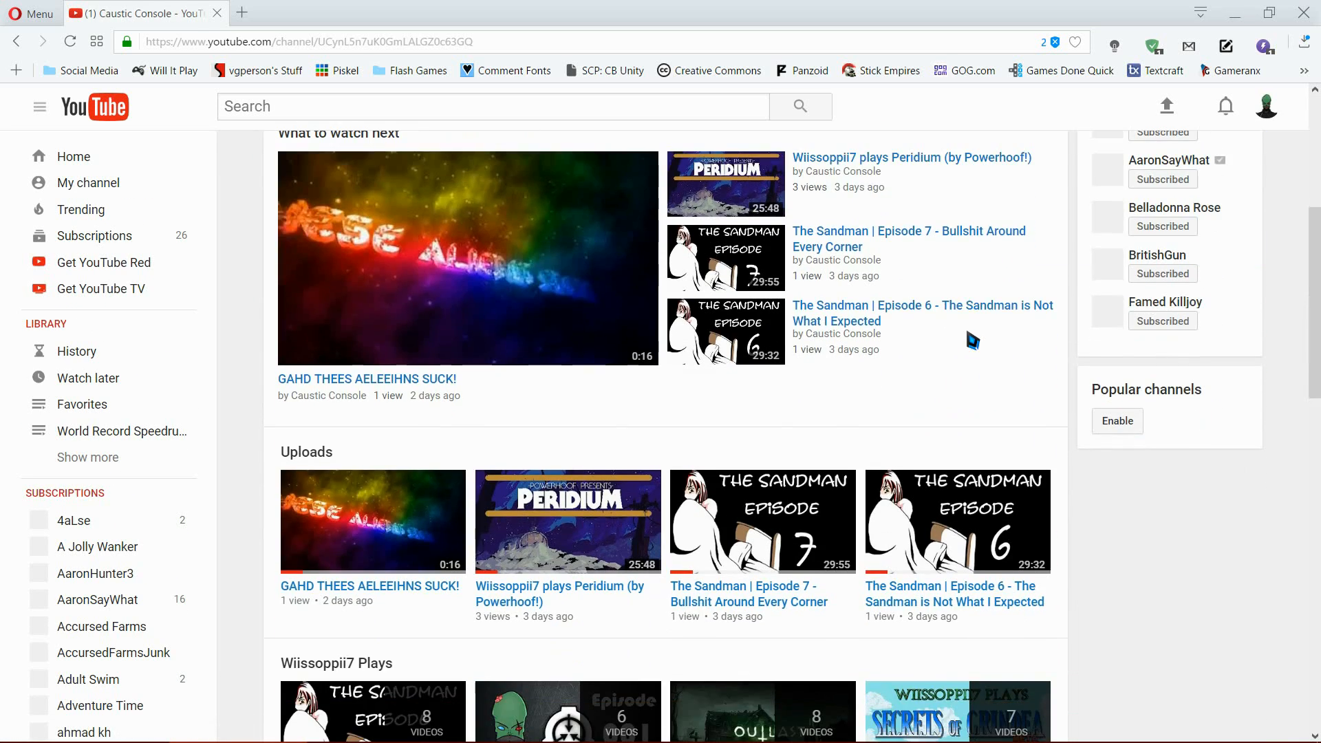
scroll(970, 335, up, 6)
Step: Open YouTube's upload page, upload the desktop video "Ike wastes time #7.avi" and restore the browser to full size
click(1168, 108)
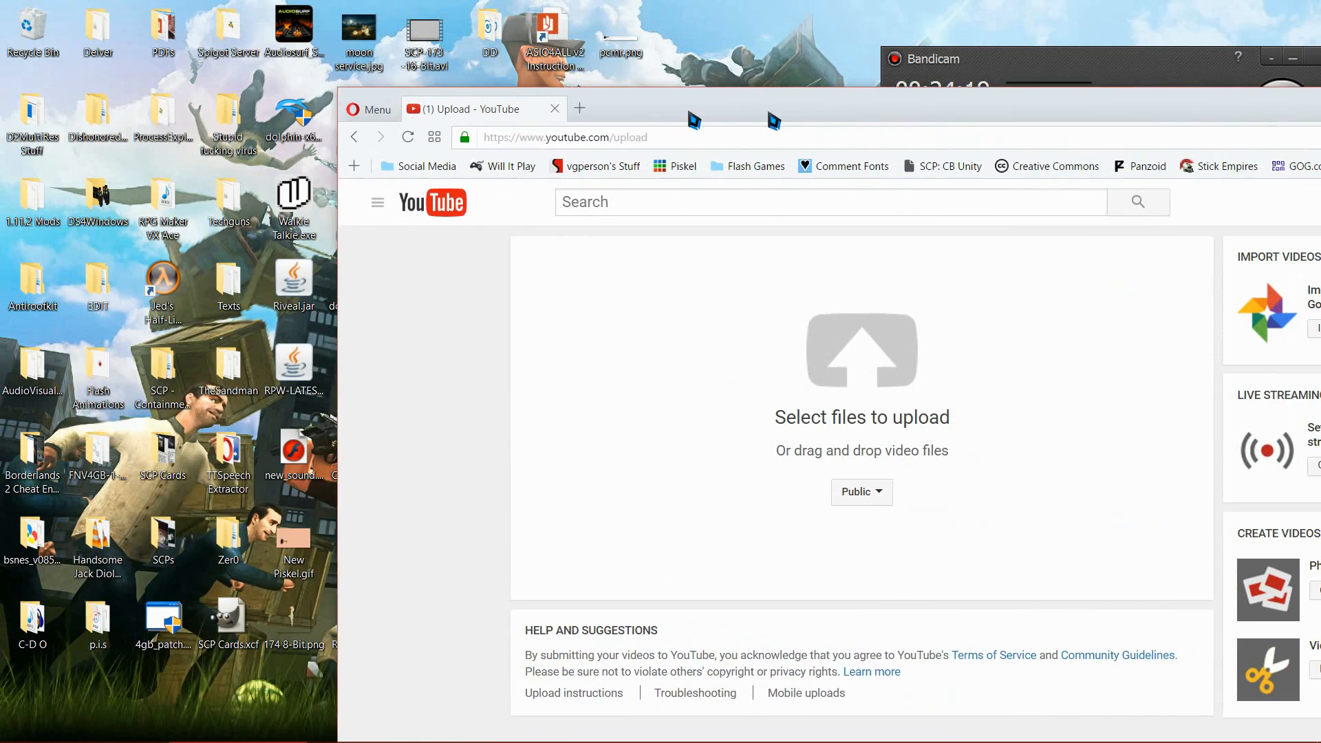
drag(773, 122, 899, 83)
drag(555, 282, 1107, 355)
drag(1186, 75, 943, 4)
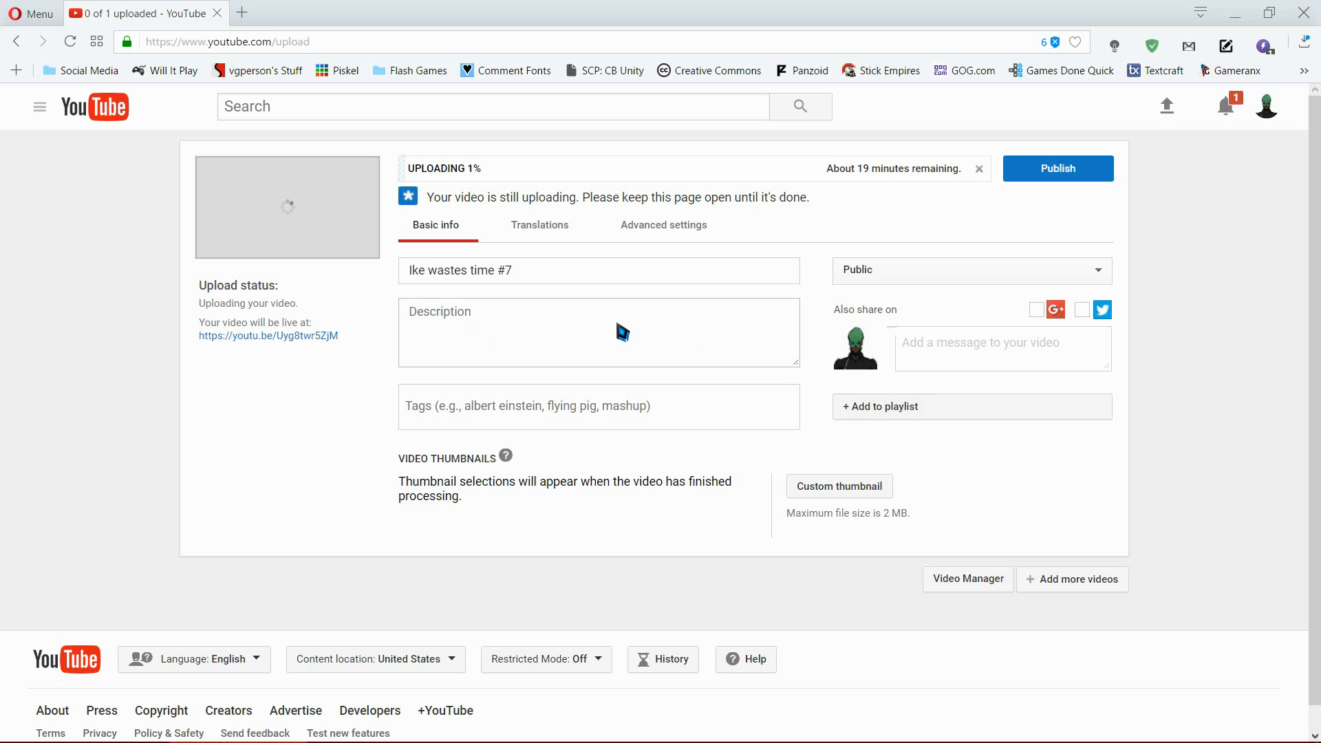
Step: Add the uploading video to the "Ike wastes time..." playlist and open its description for editing
click(875, 407)
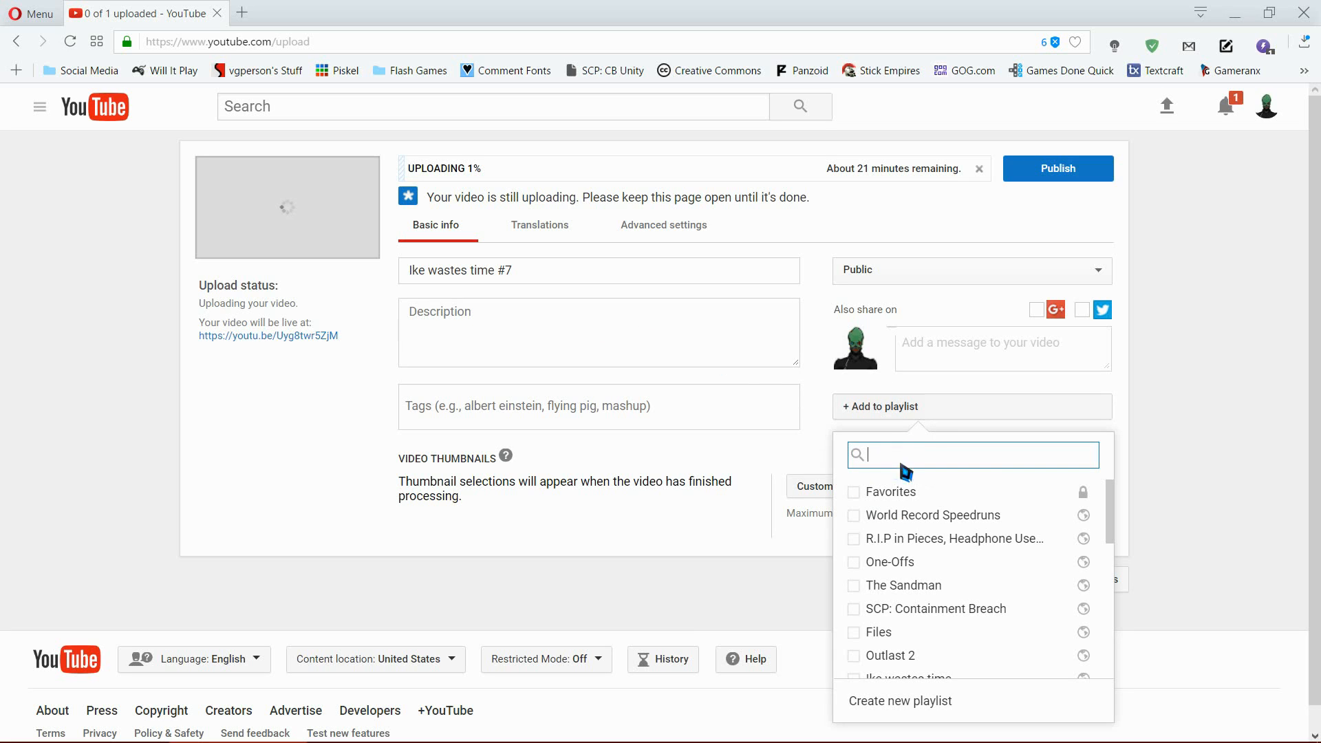
scroll(922, 537, down, 10)
scroll(922, 536, up, 10)
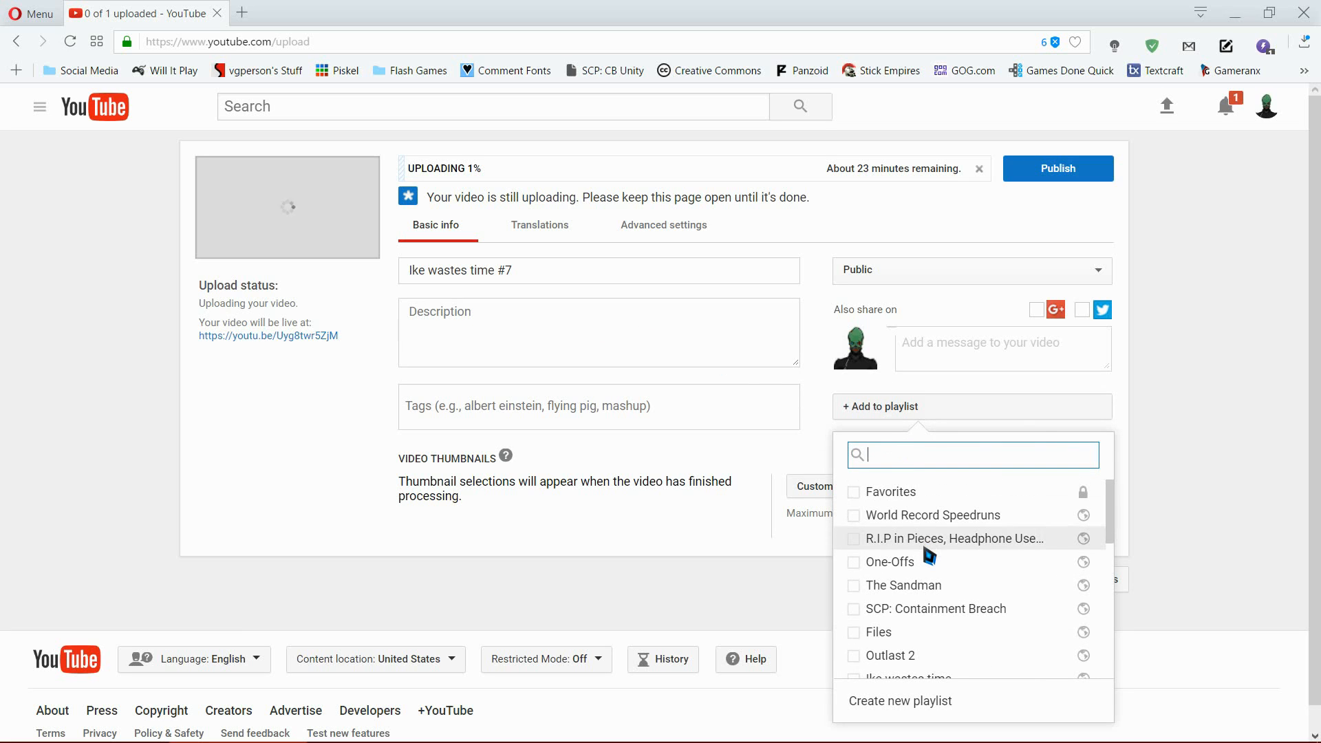
scroll(925, 549, down, 3)
click(915, 491)
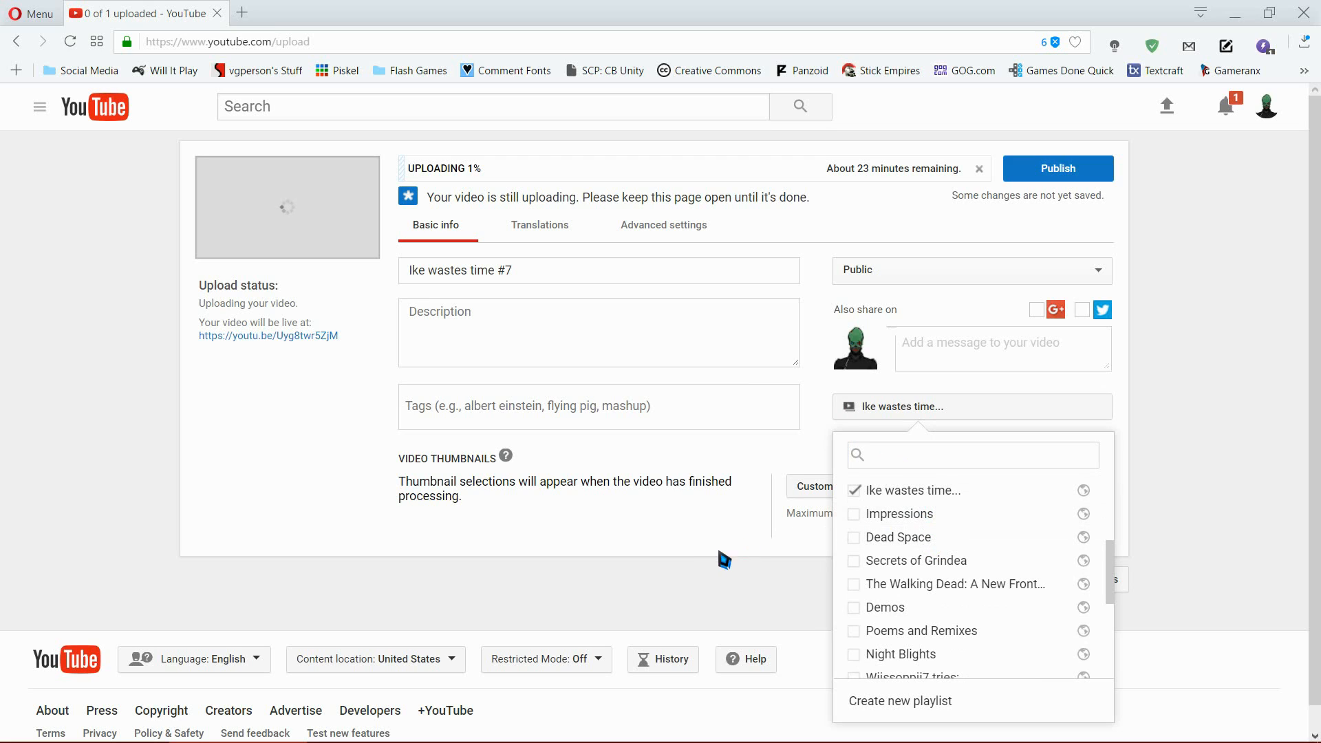
click(744, 585)
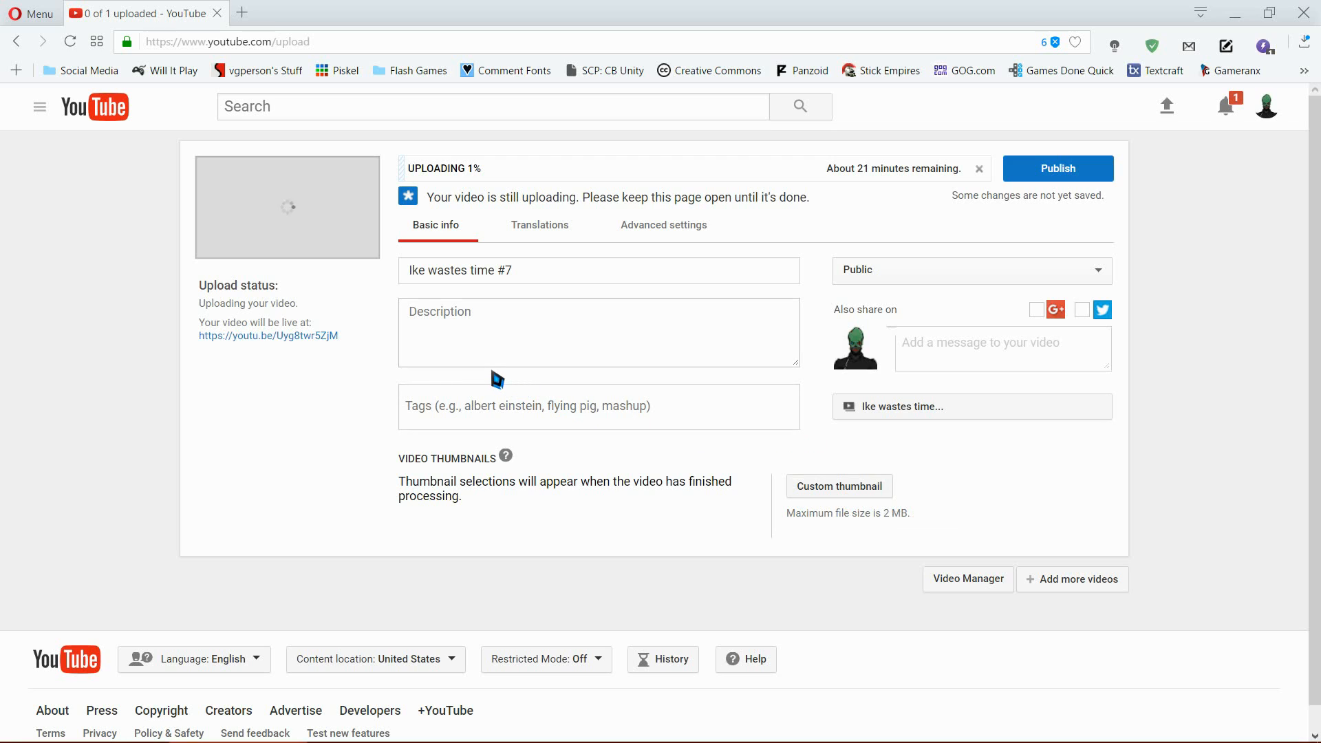
click(506, 323)
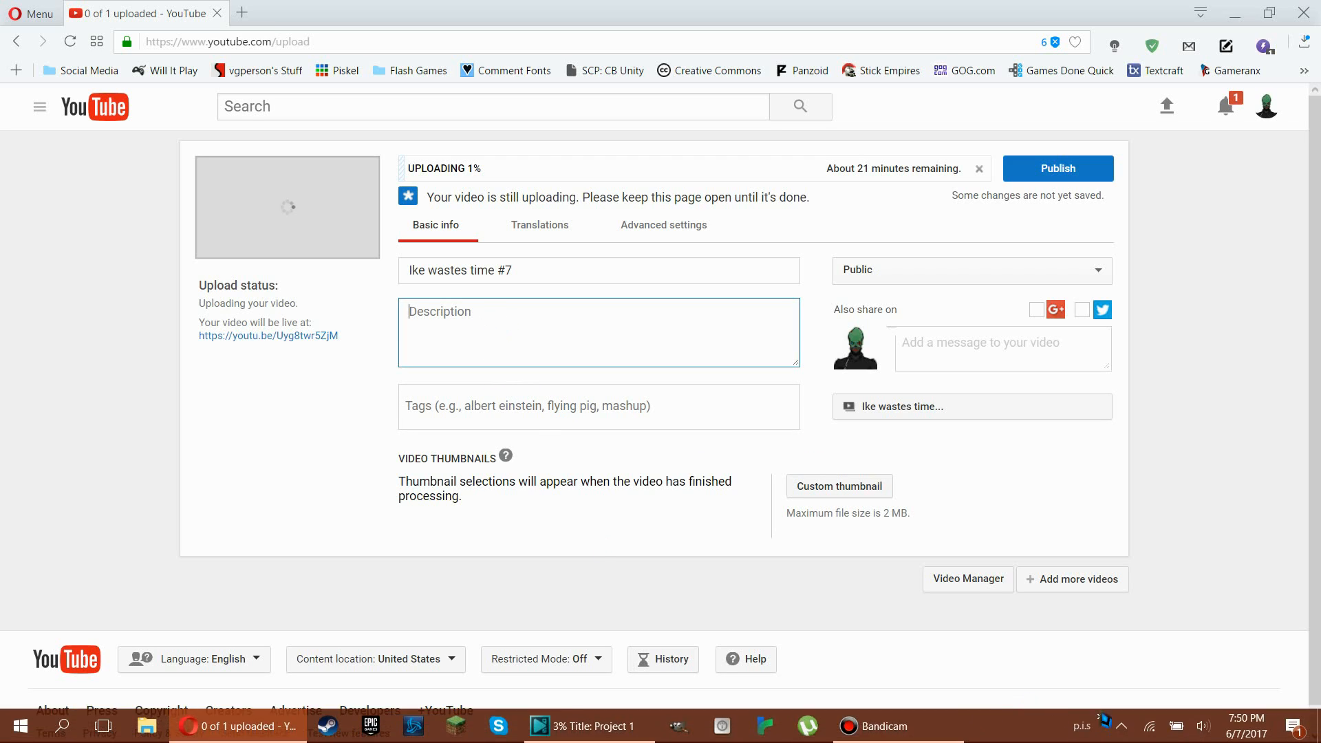
Step: Open the Description.txt note, look over its reusable channel links, recording equipment and computer specs, and close it
click(1100, 717)
click(1041, 700)
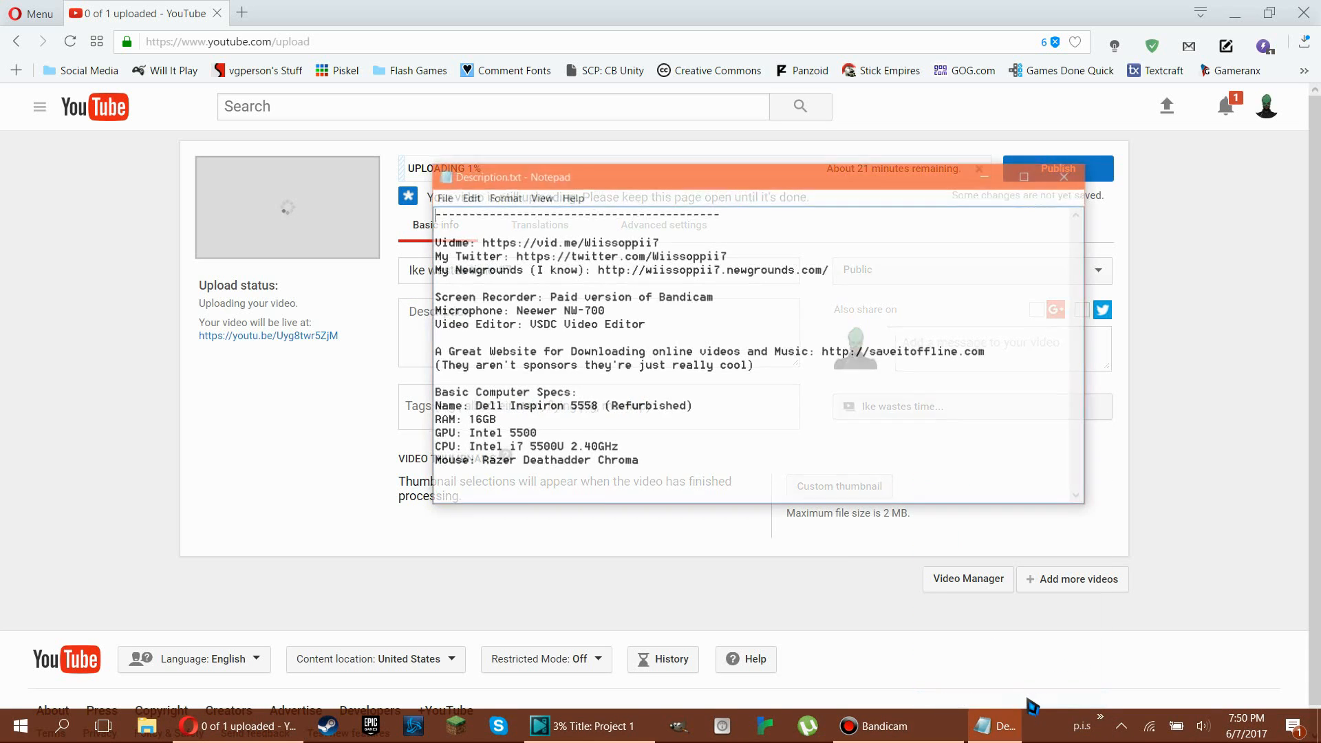
drag(491, 196, 786, 205)
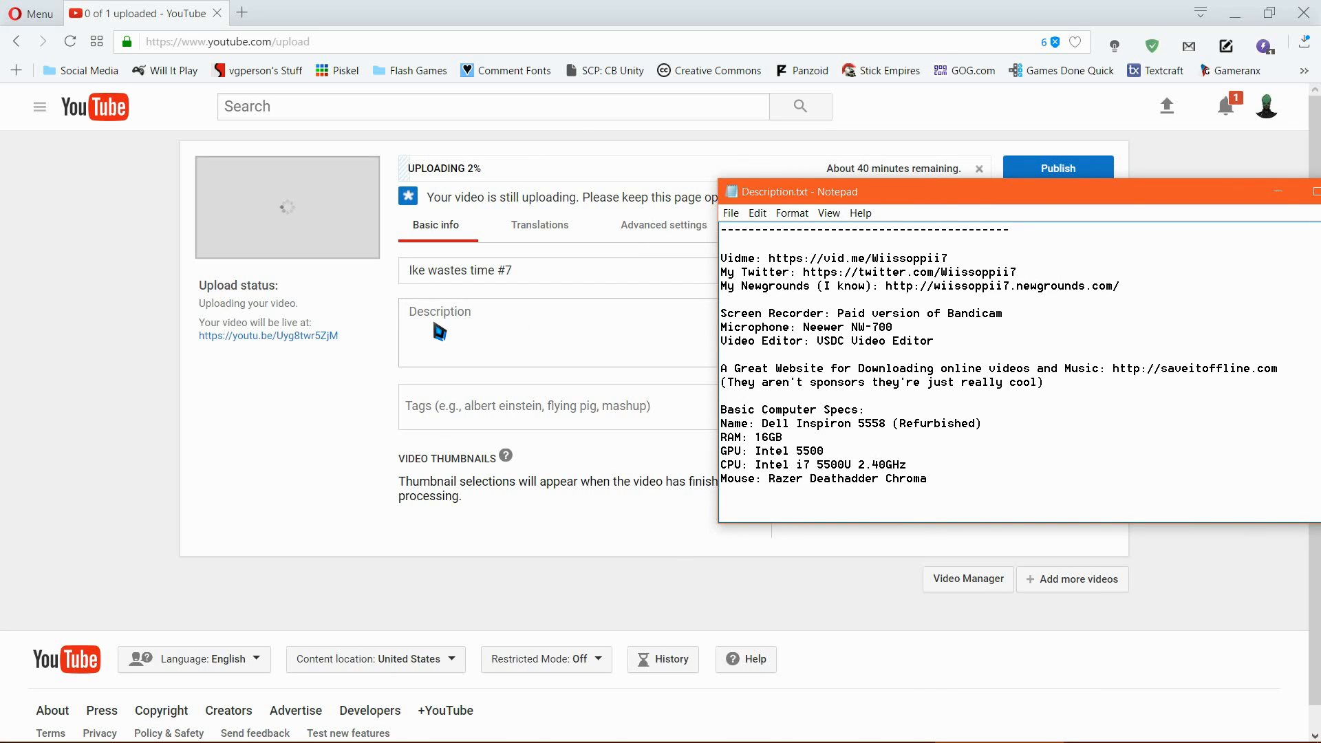
drag(996, 484, 513, 109)
click(1104, 437)
drag(1164, 202, 682, 209)
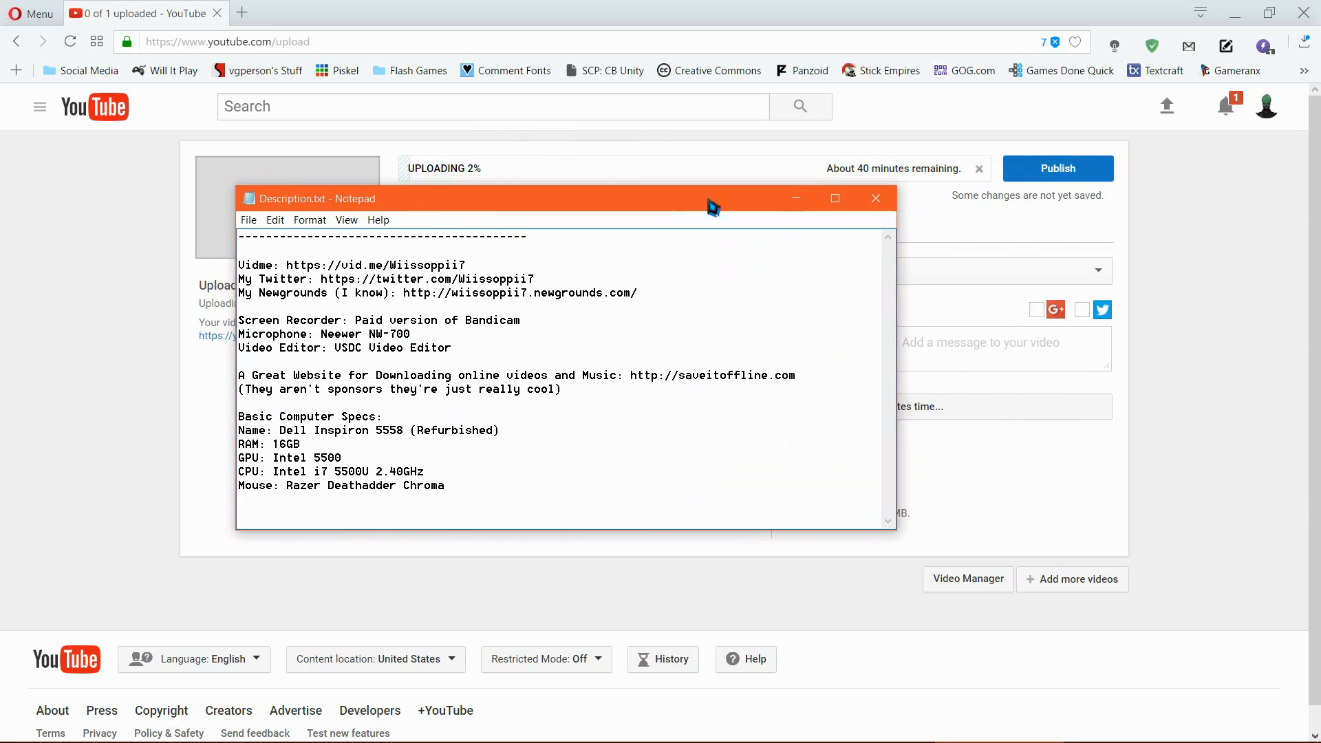
drag(477, 506, 206, 258)
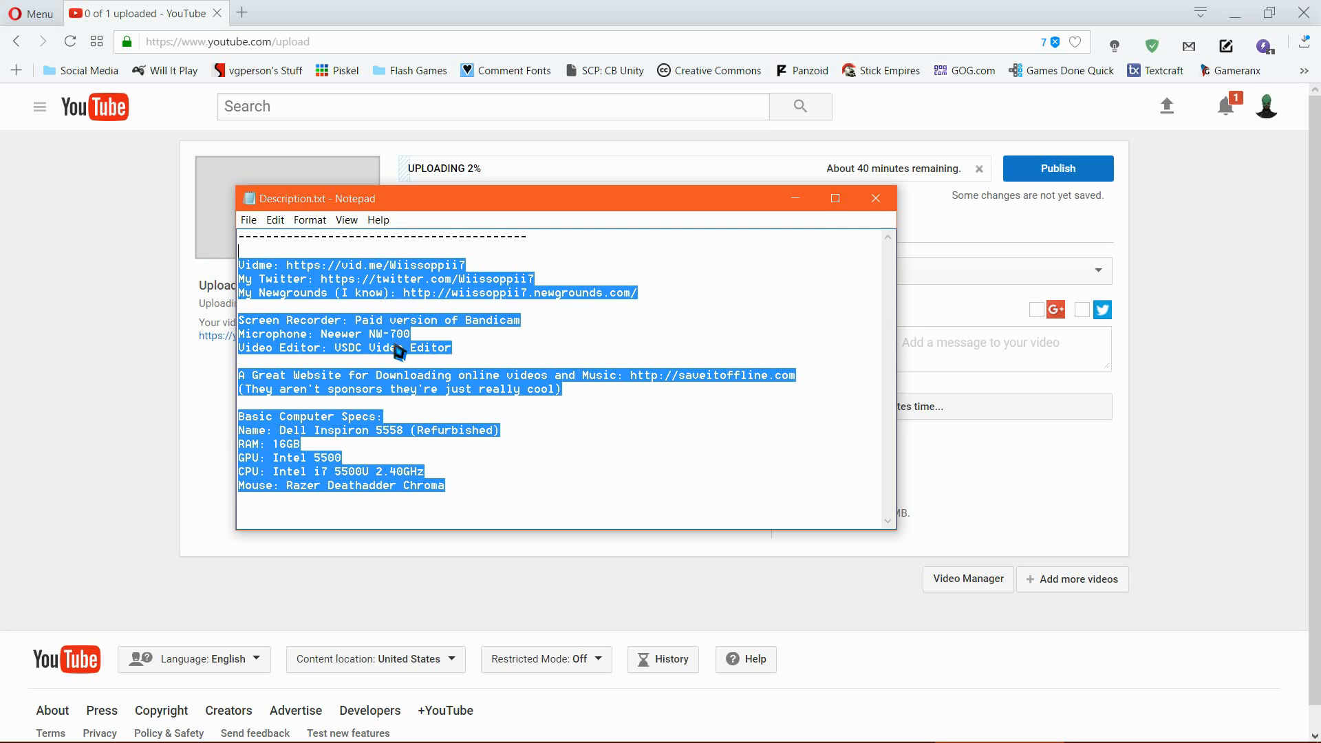
click(494, 352)
click(874, 198)
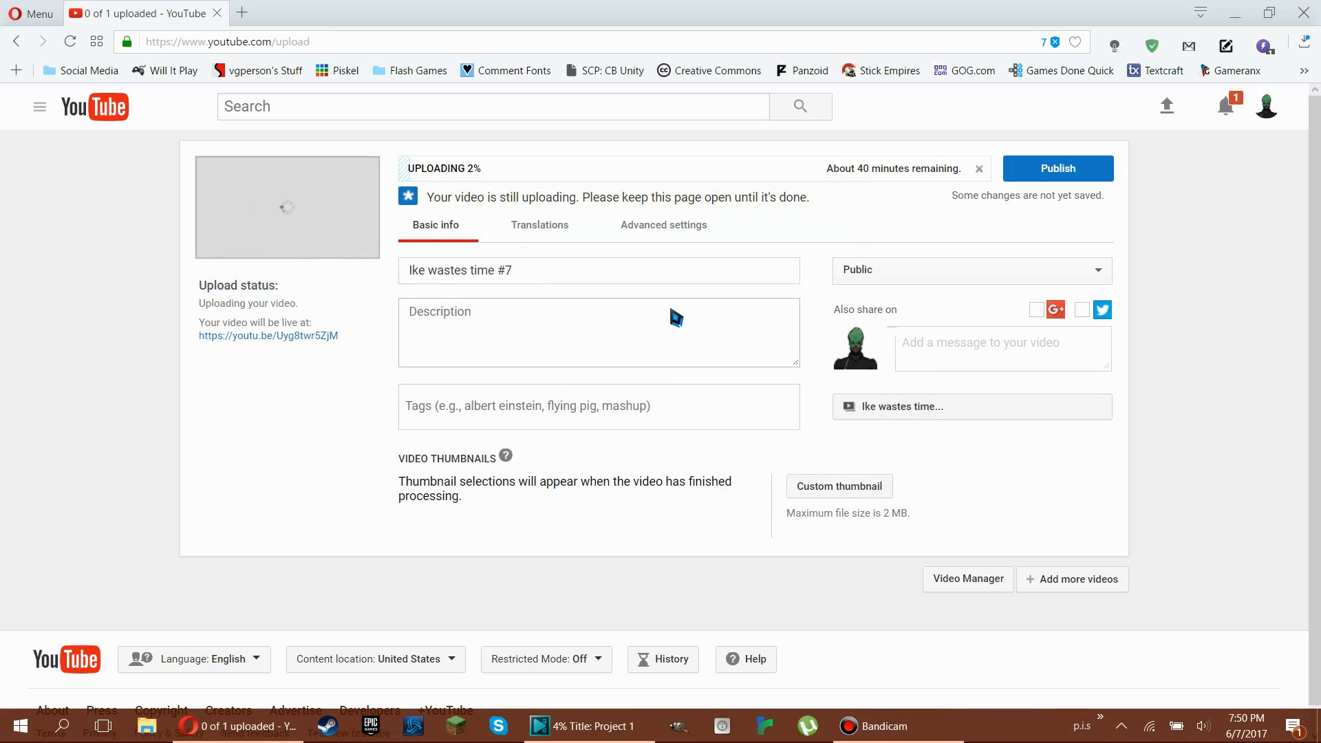
Step: In the video's advanced settings, allow viewers to contribute translated titles, descriptions and subtitles/CC
click(638, 224)
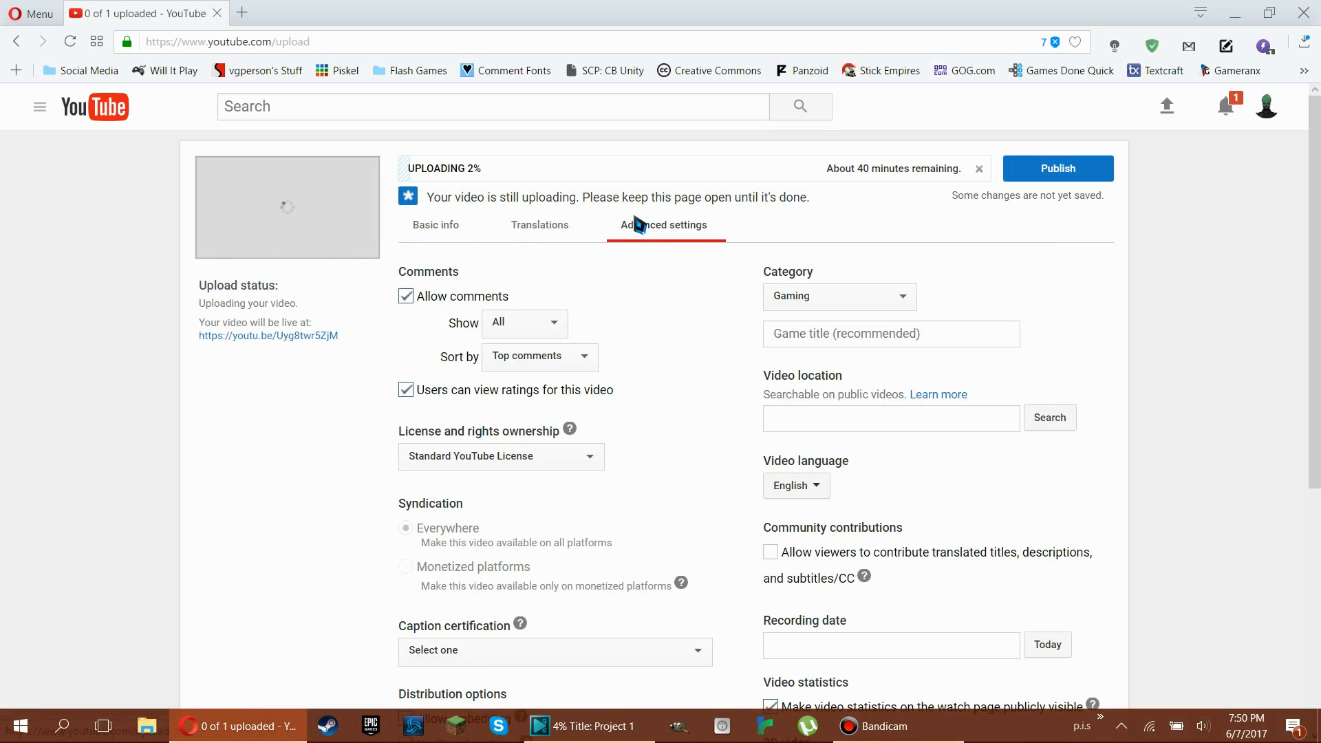
scroll(826, 318, down, 1)
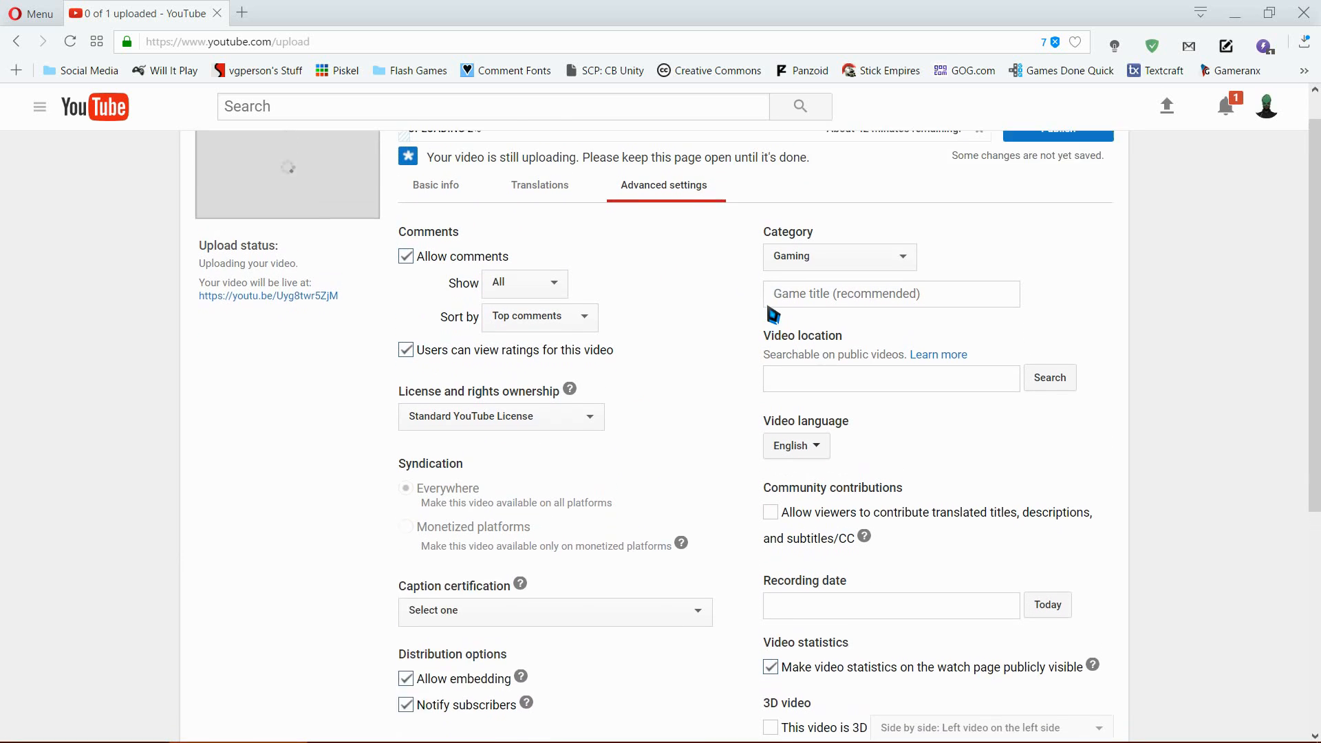
scroll(654, 291, up, 1)
scroll(885, 351, down, 3)
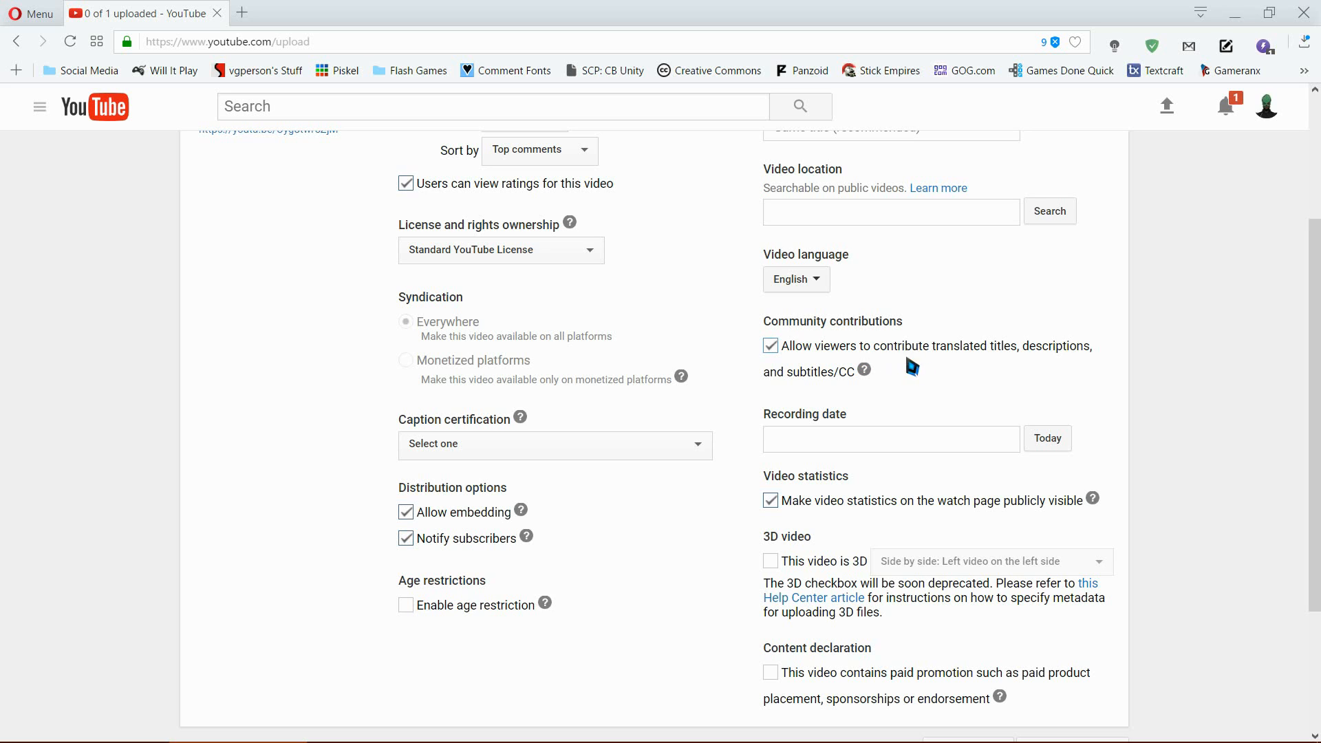
scroll(903, 367, up, 3)
scroll(933, 390, down, 3)
scroll(934, 391, up, 2)
scroll(934, 391, down, 1)
scroll(936, 391, down, 2)
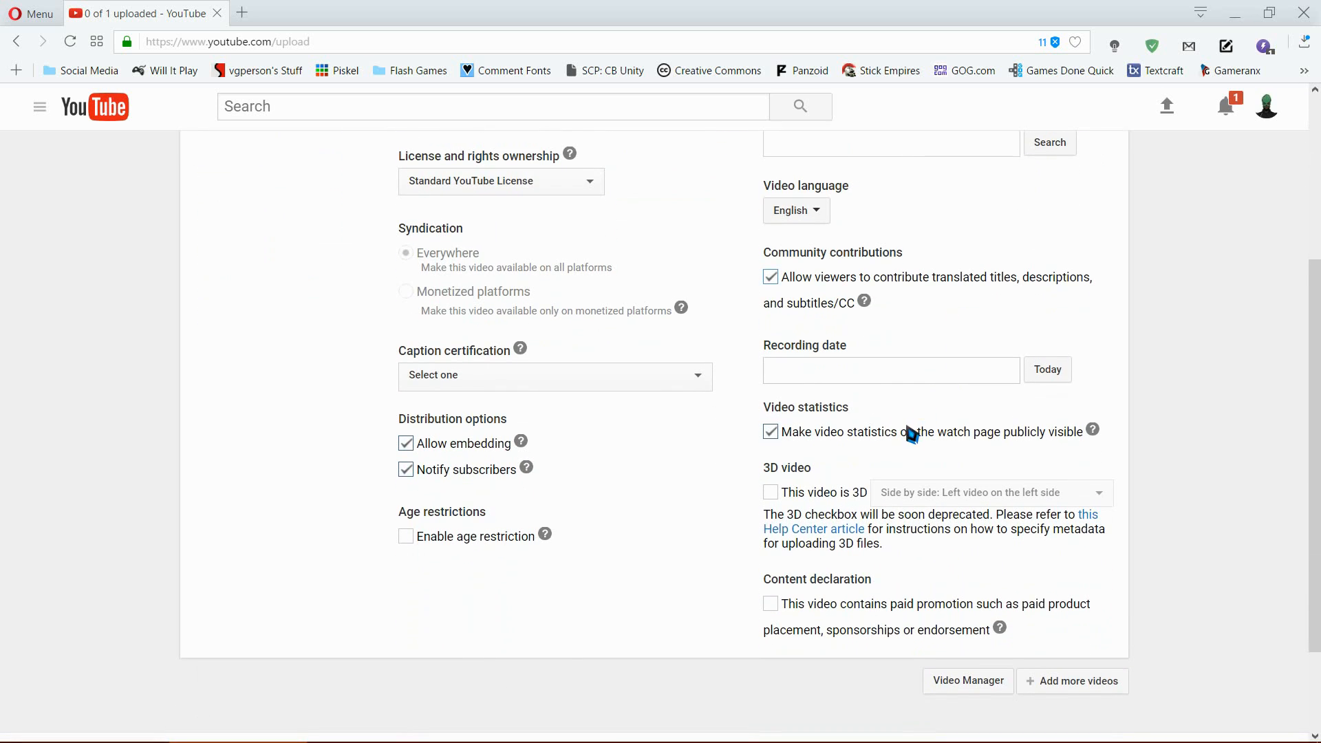
Step: Check the details and creation date of "Ike wastes time #7.avi" in its file properties on the desktop
click(890, 377)
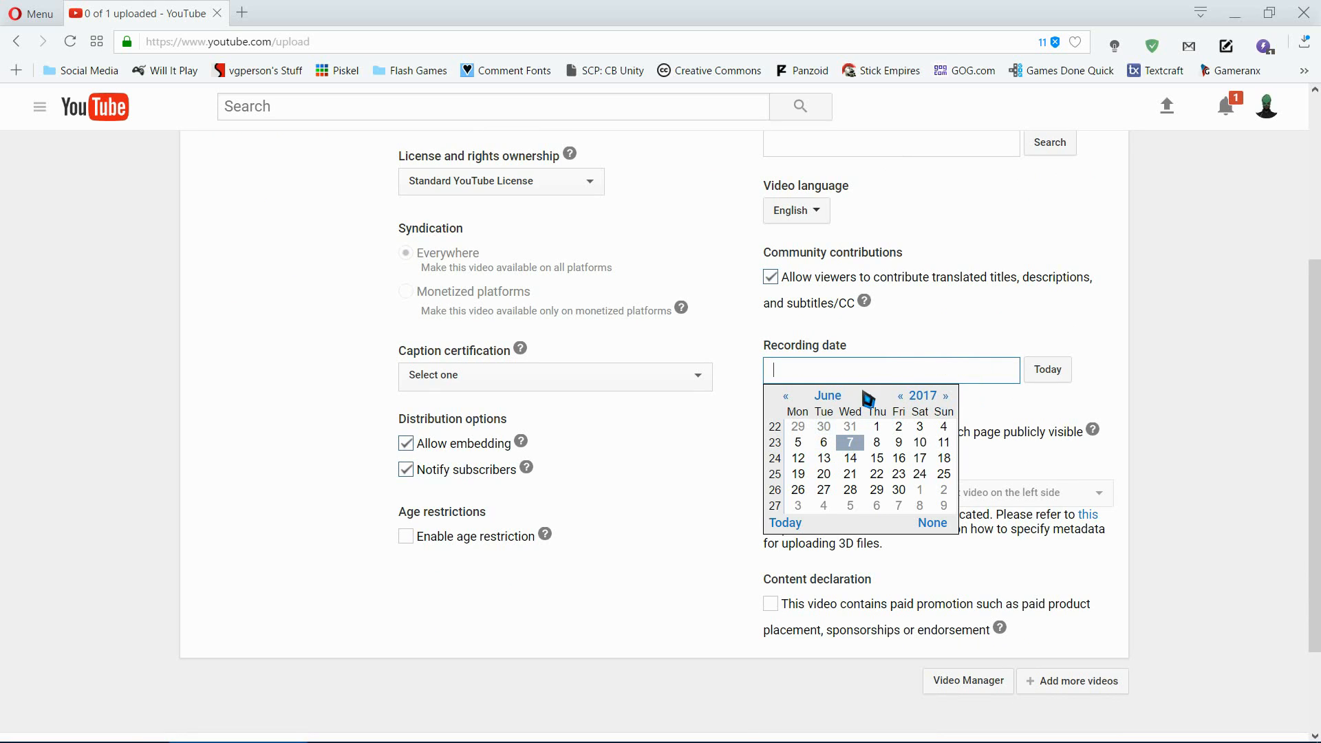
click(927, 315)
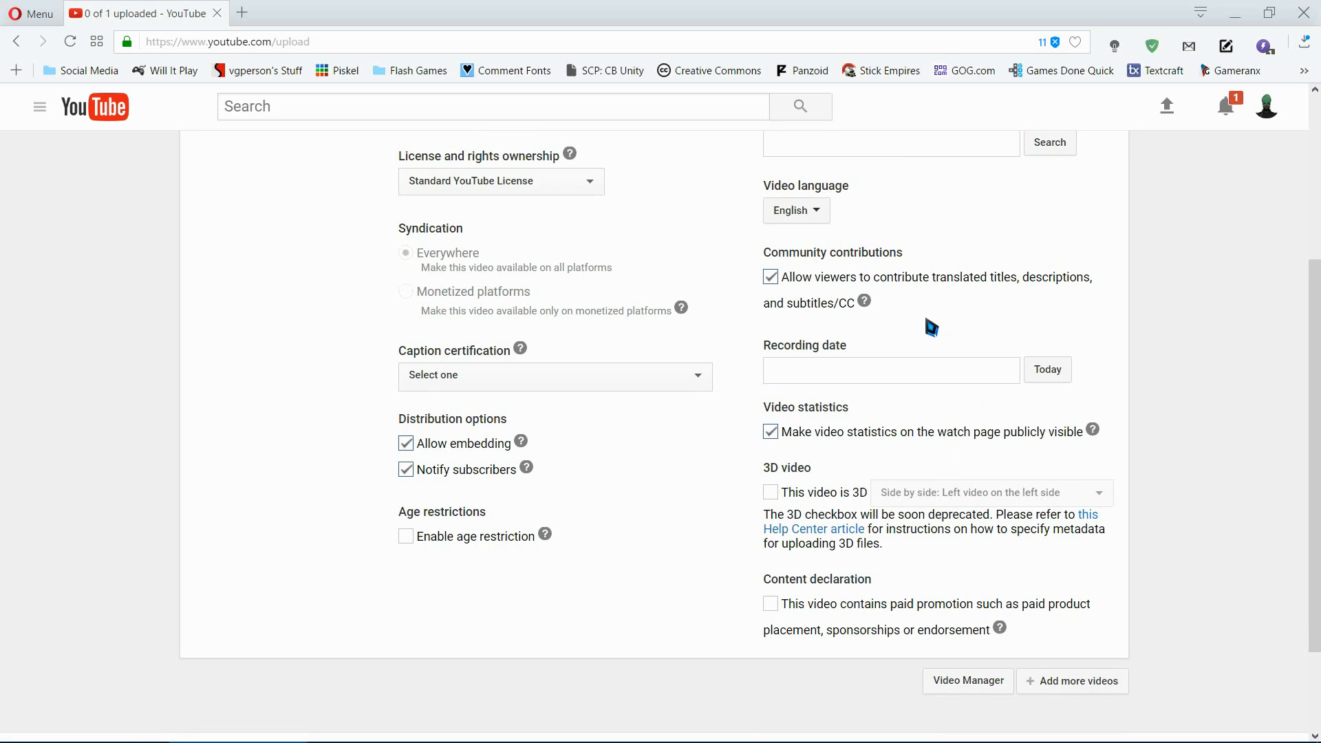
click(1229, 10)
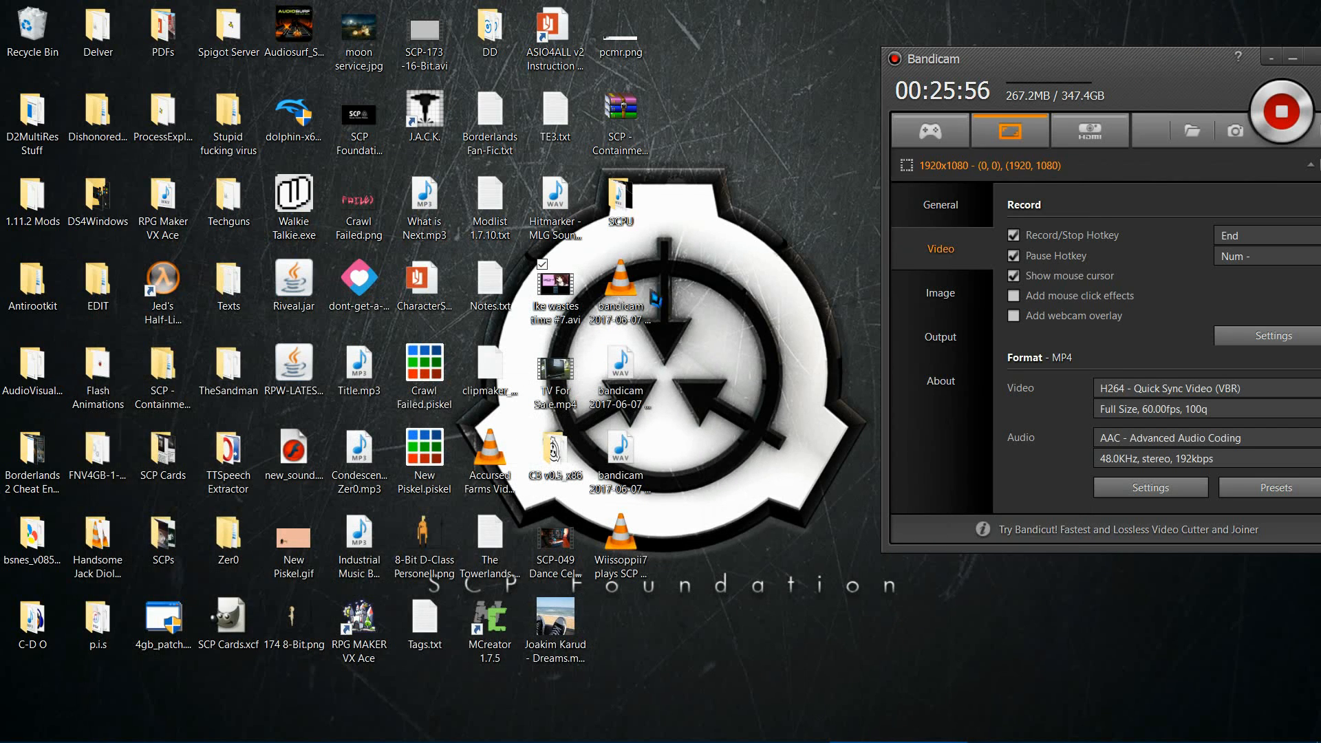
right_click(561, 297)
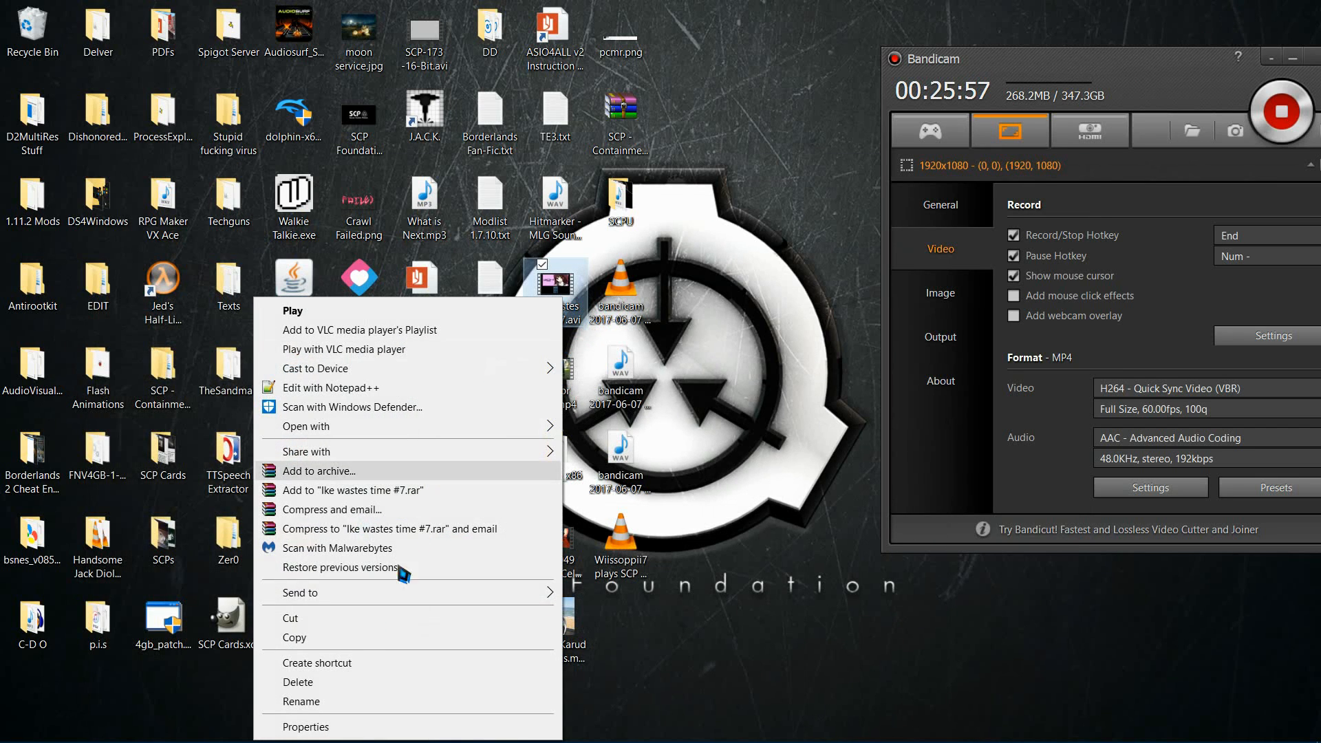
click(344, 726)
drag(660, 310, 688, 215)
click(702, 245)
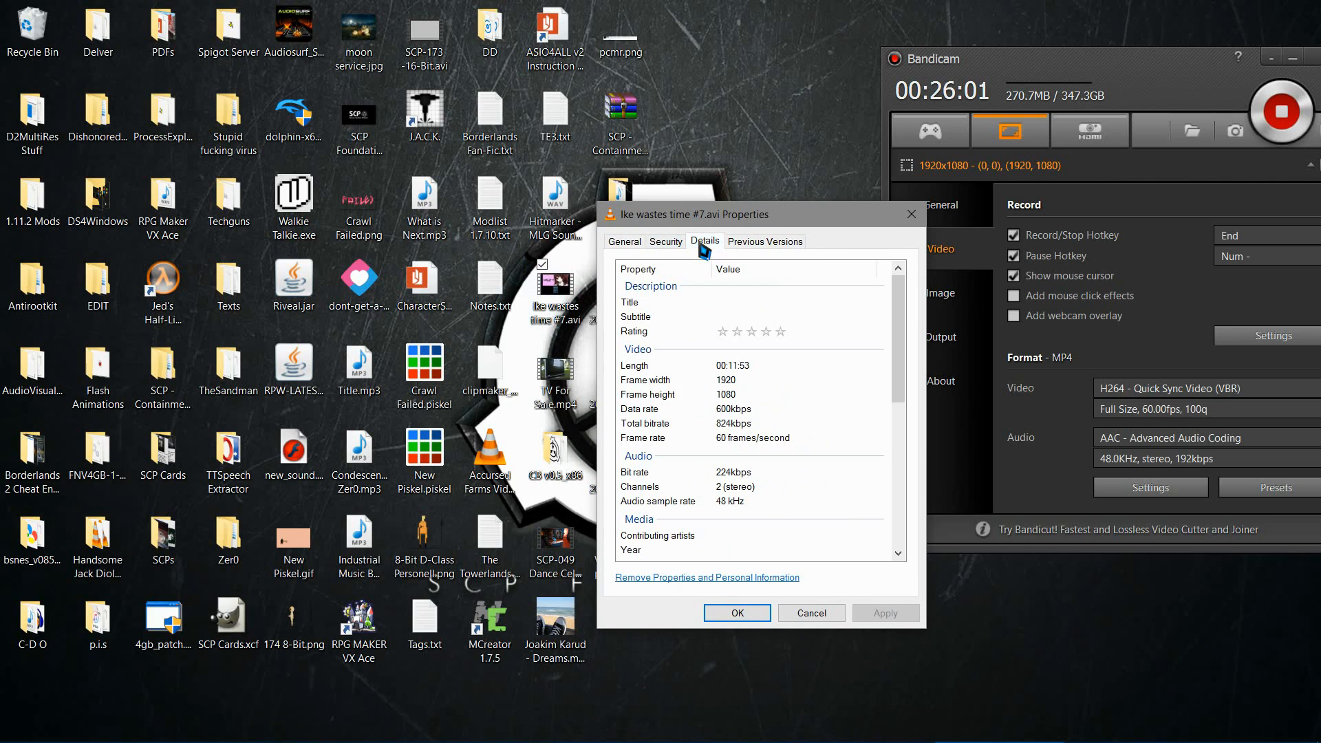
click(626, 242)
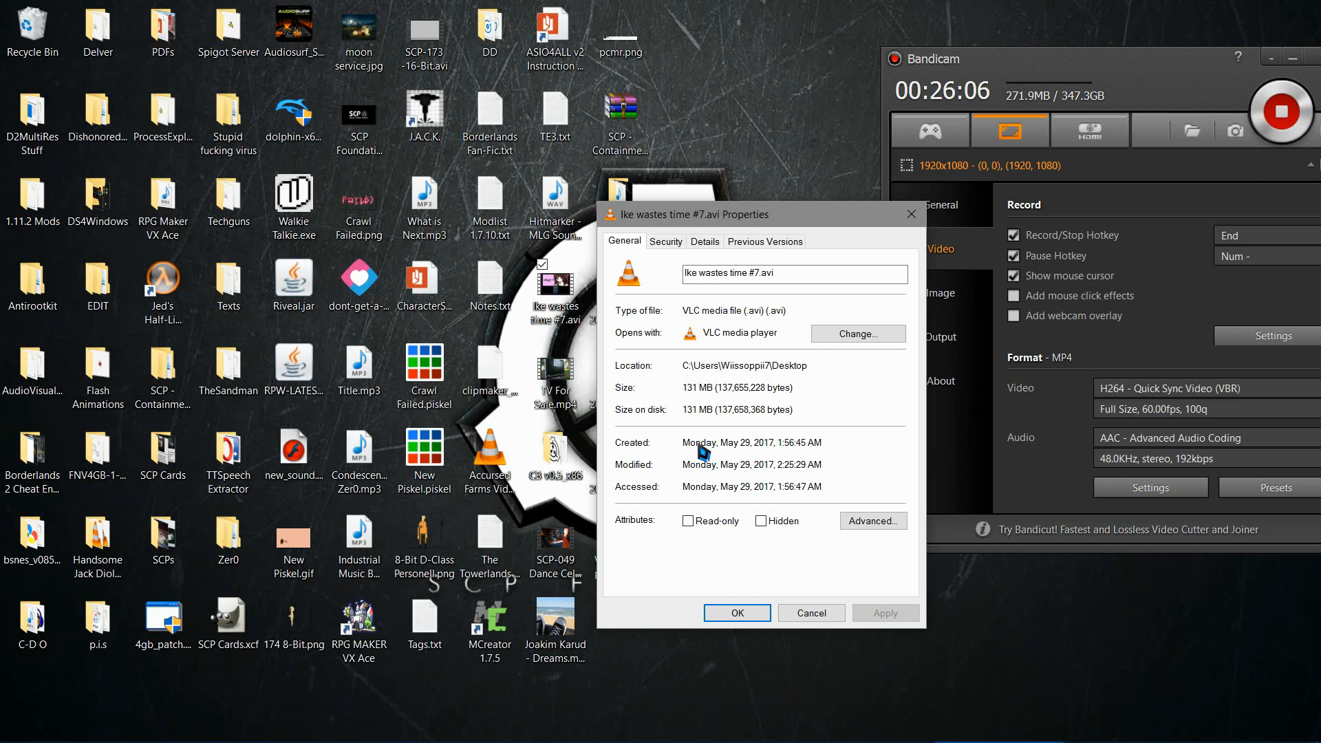
click(912, 214)
Step: Switch back to the YouTube upload page and set the video's recording date to May 29, 2017
click(247, 728)
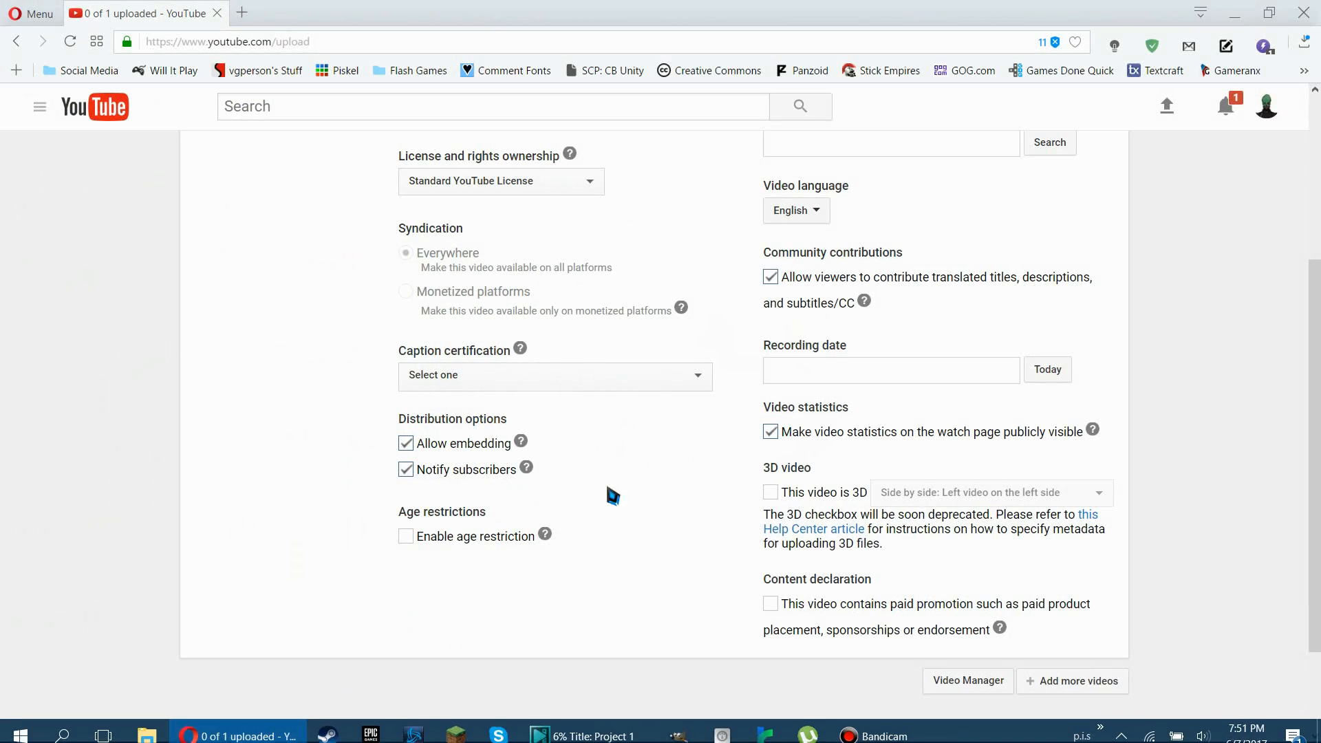
click(889, 369)
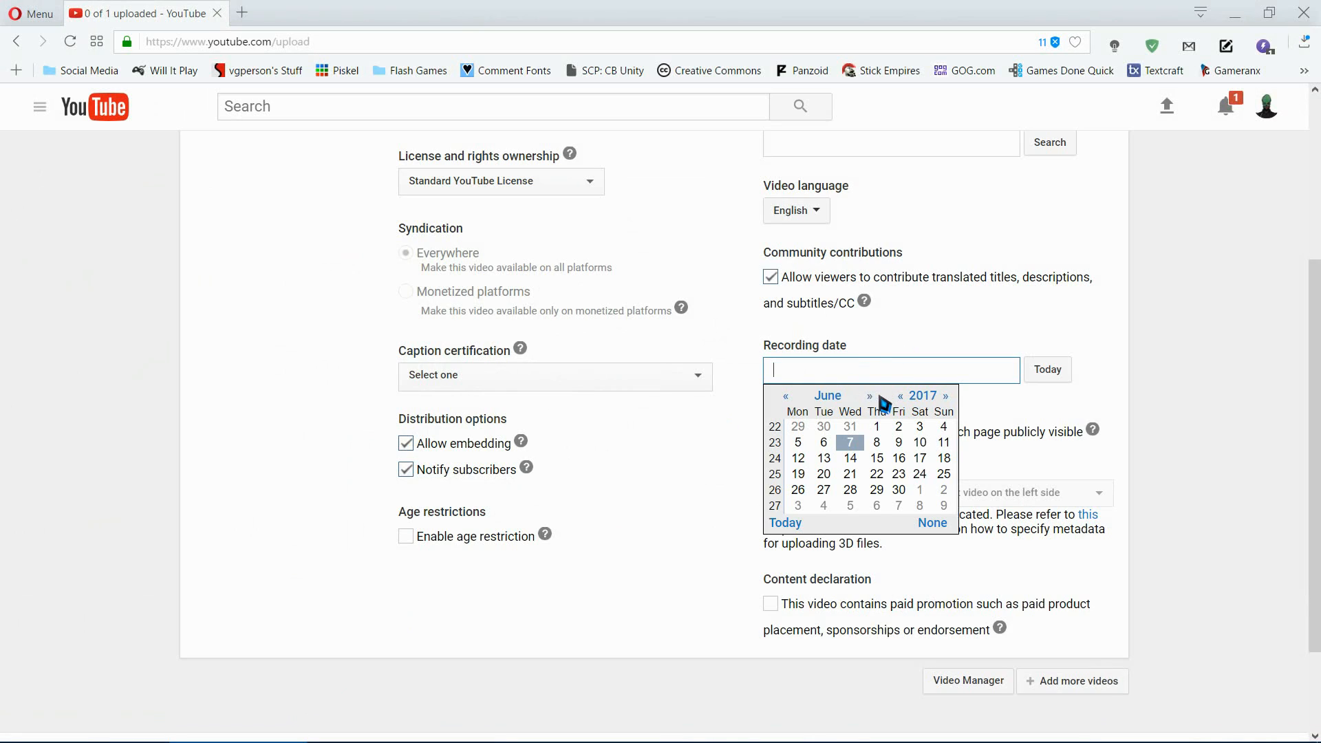
click(786, 397)
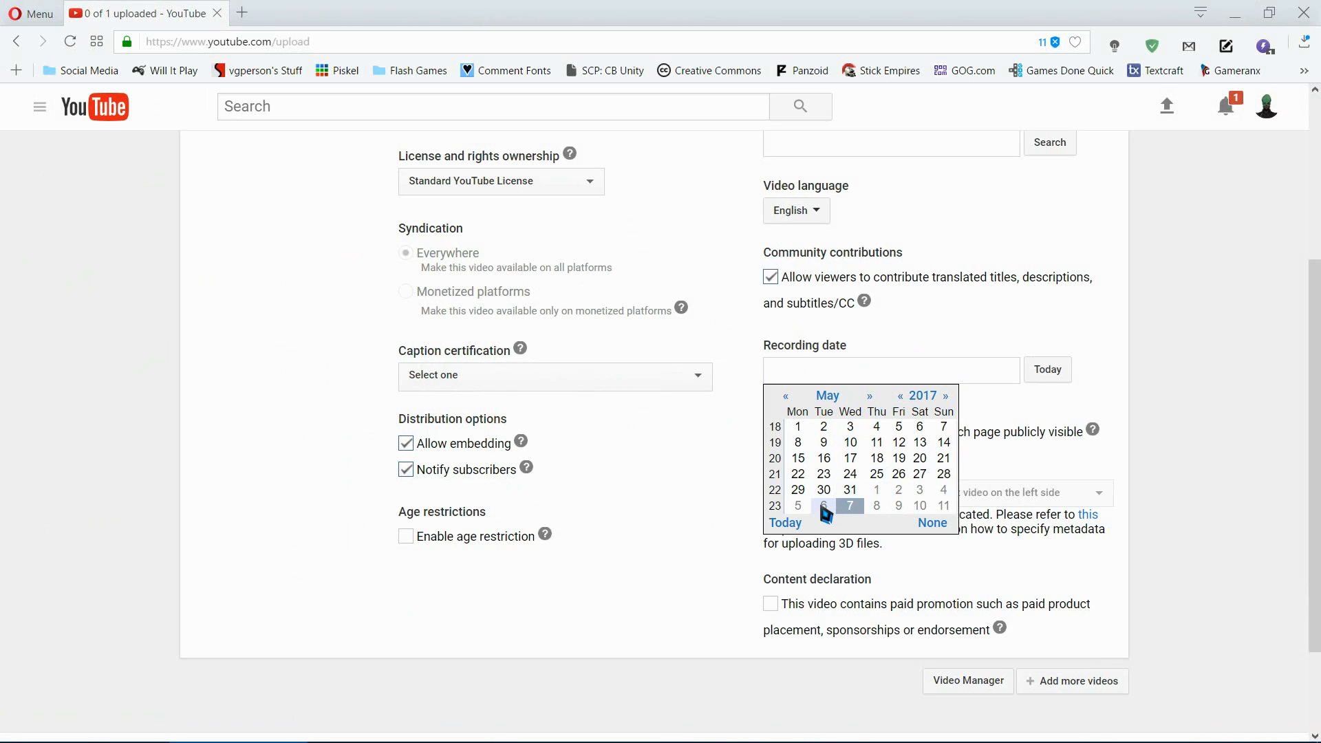
click(797, 490)
scroll(819, 433, up, 4)
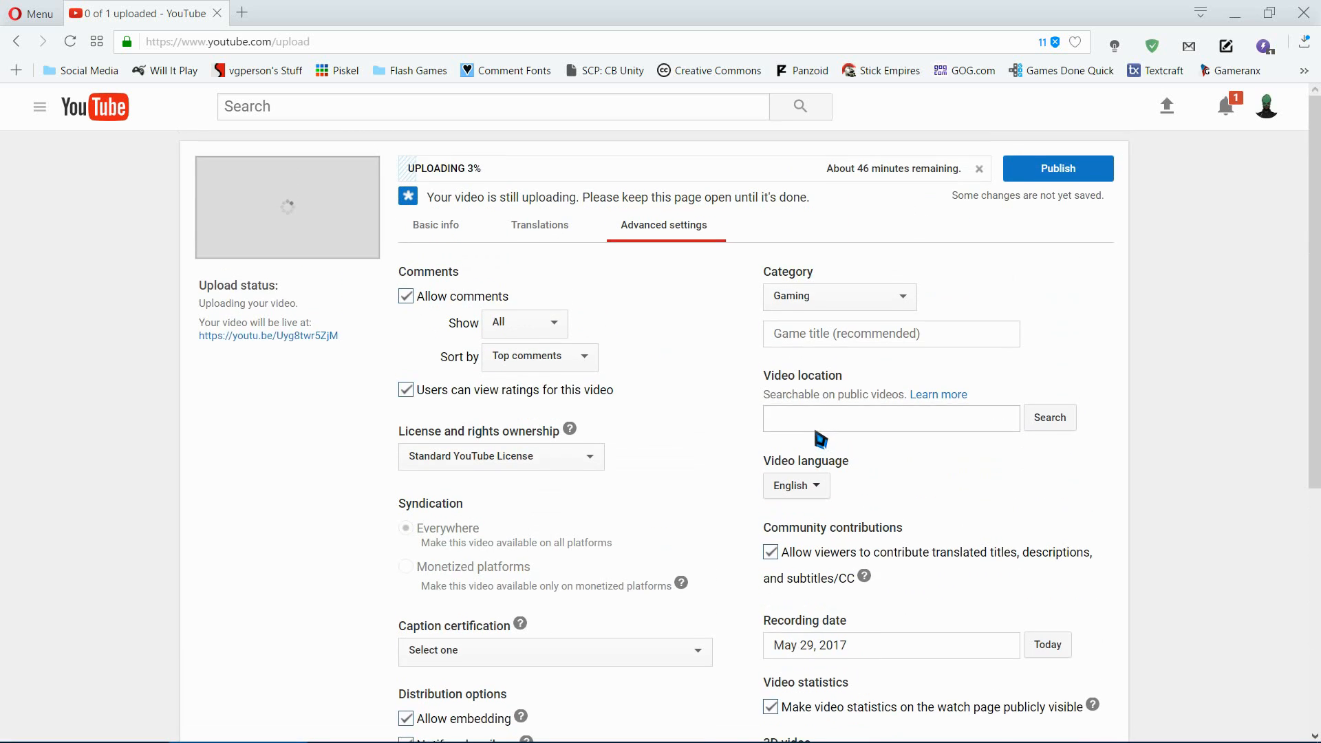
Step: Look over the remaining advanced settings, including the game title, and return to the video's basic info
scroll(818, 440, down, 3)
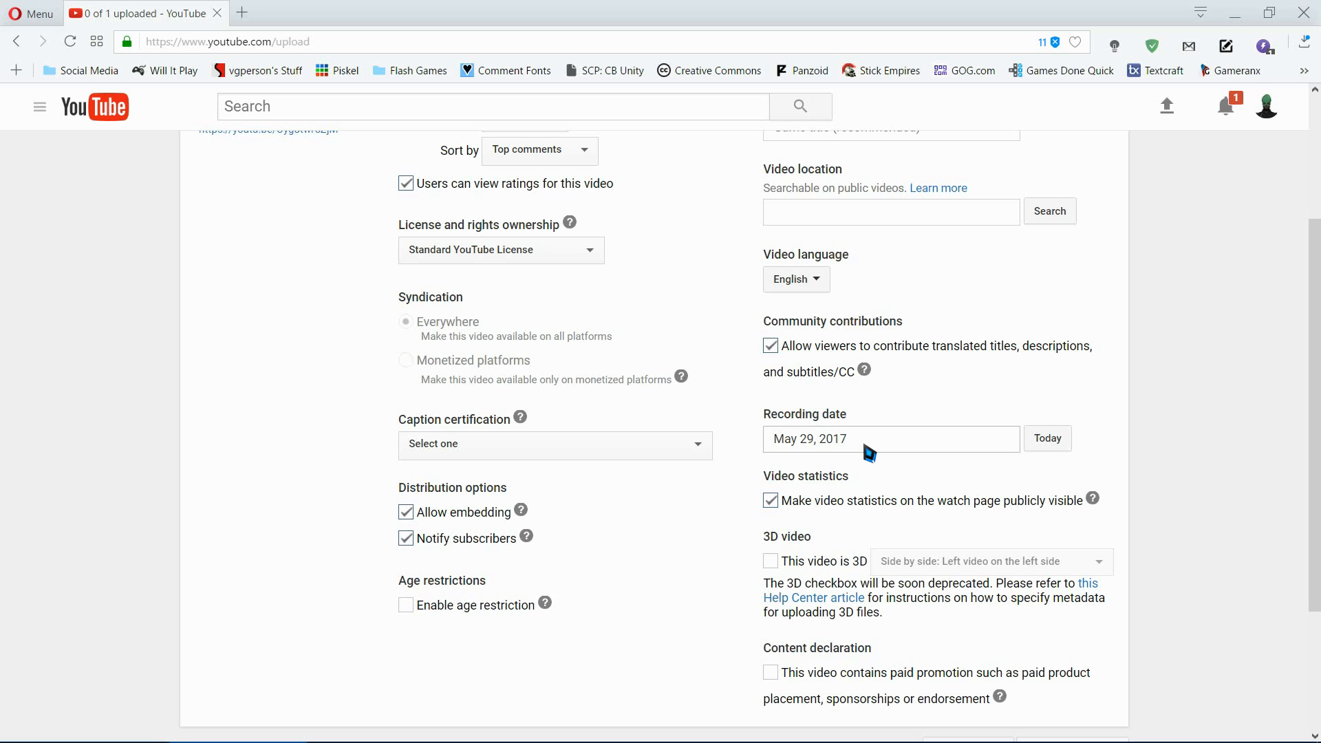
scroll(868, 452, up, 3)
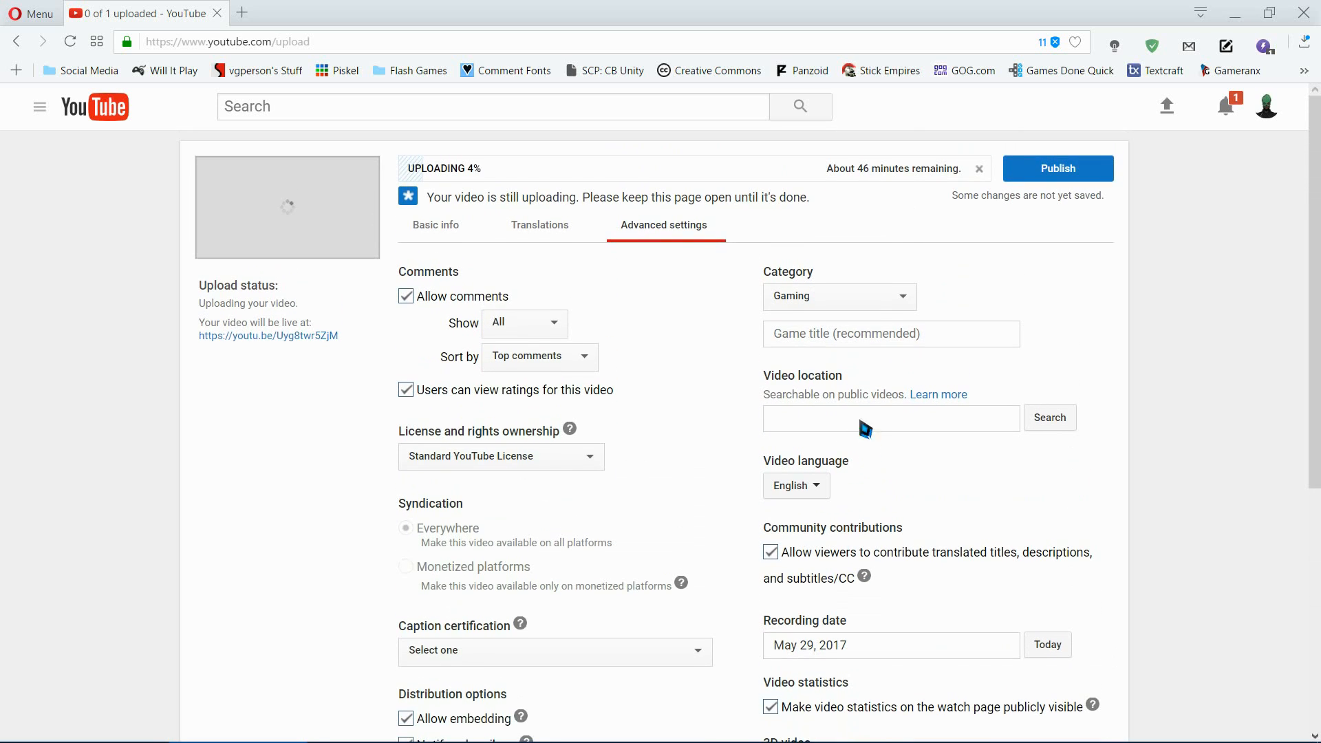
click(814, 335)
click(661, 337)
scroll(609, 338, down, 3)
scroll(609, 338, up, 3)
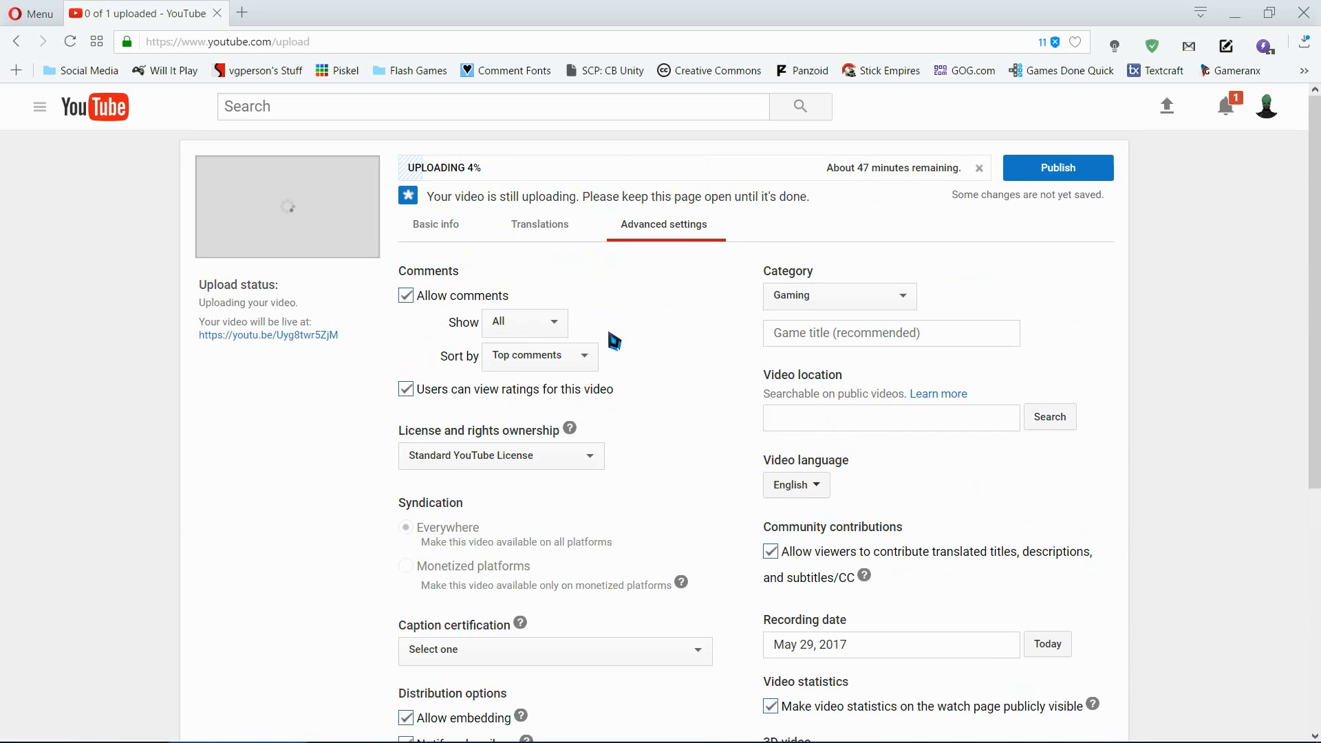
click(458, 236)
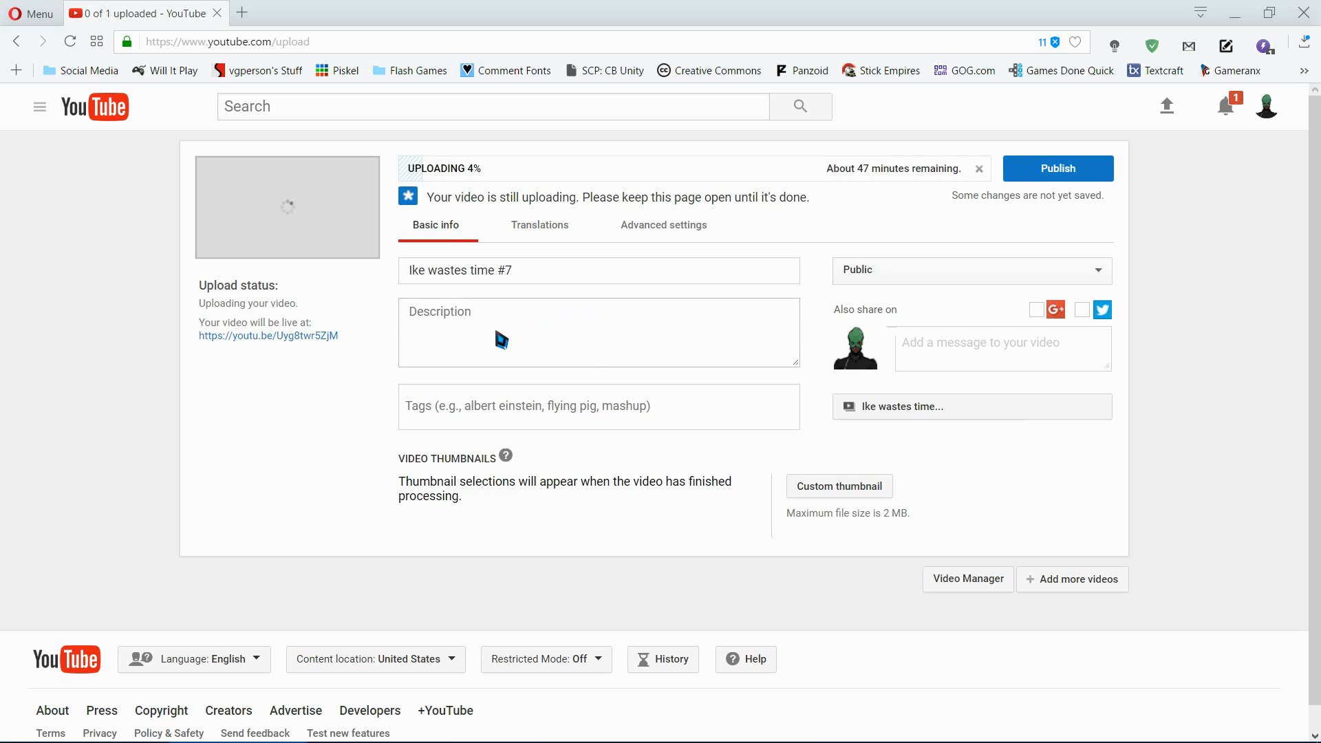
Step: Switch to VSDC and check the progress and remaining time of the Project 1 conversion
click(1235, 13)
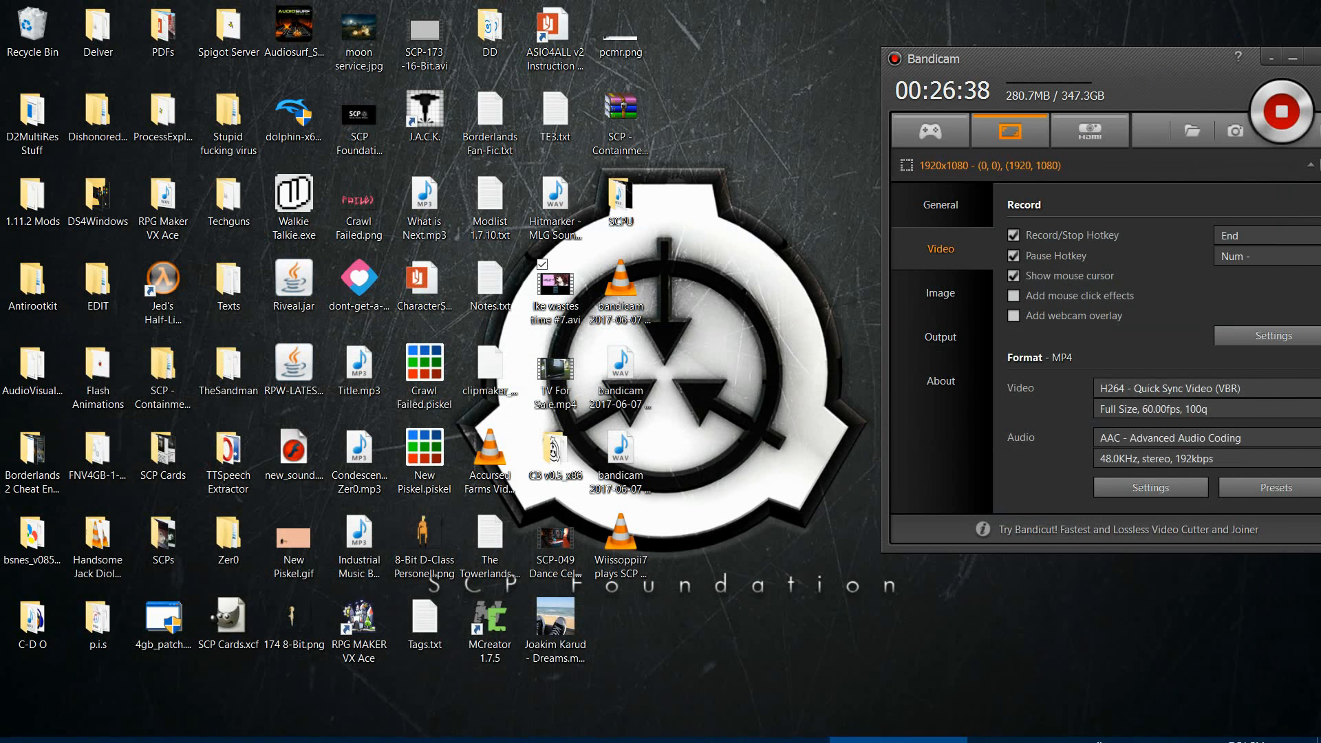
mouse_move(724, 740)
click(569, 739)
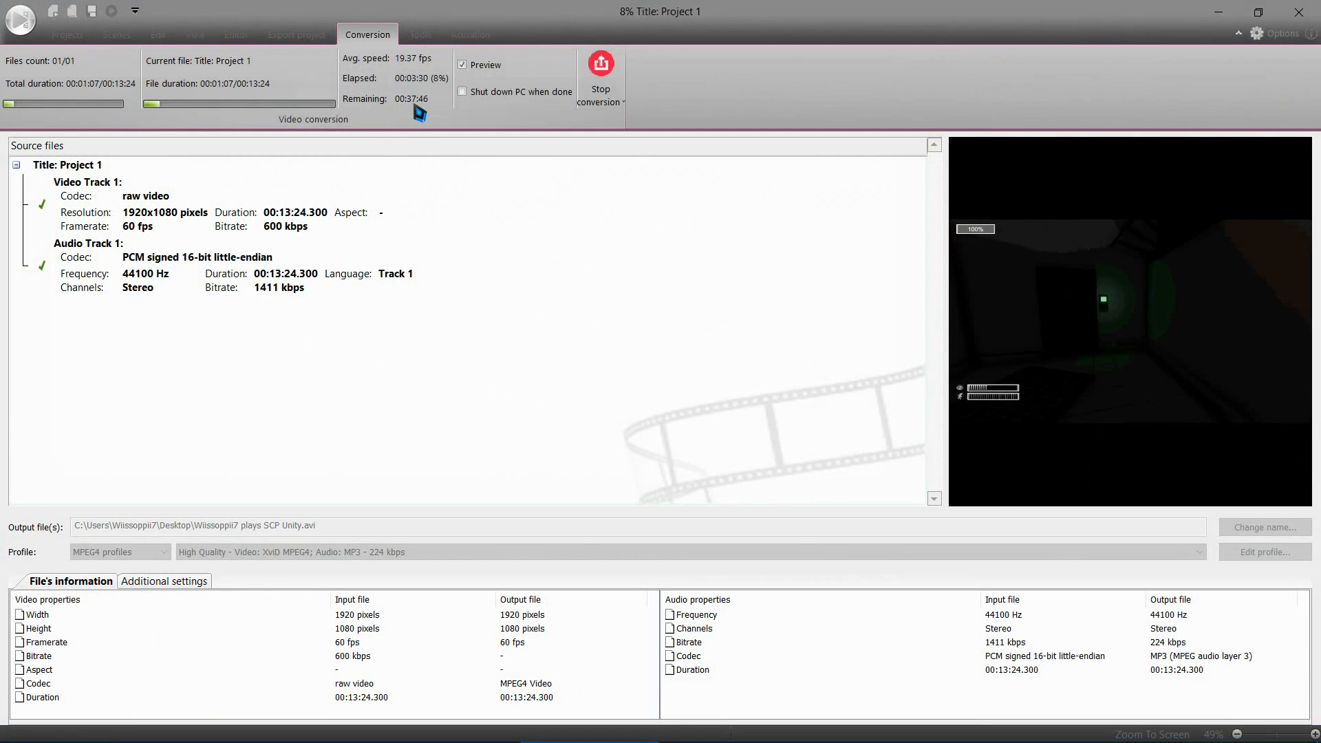
Step: Switch to Bandicam, move its window over the running conversion and stop the screen recording
mouse_move(918, 739)
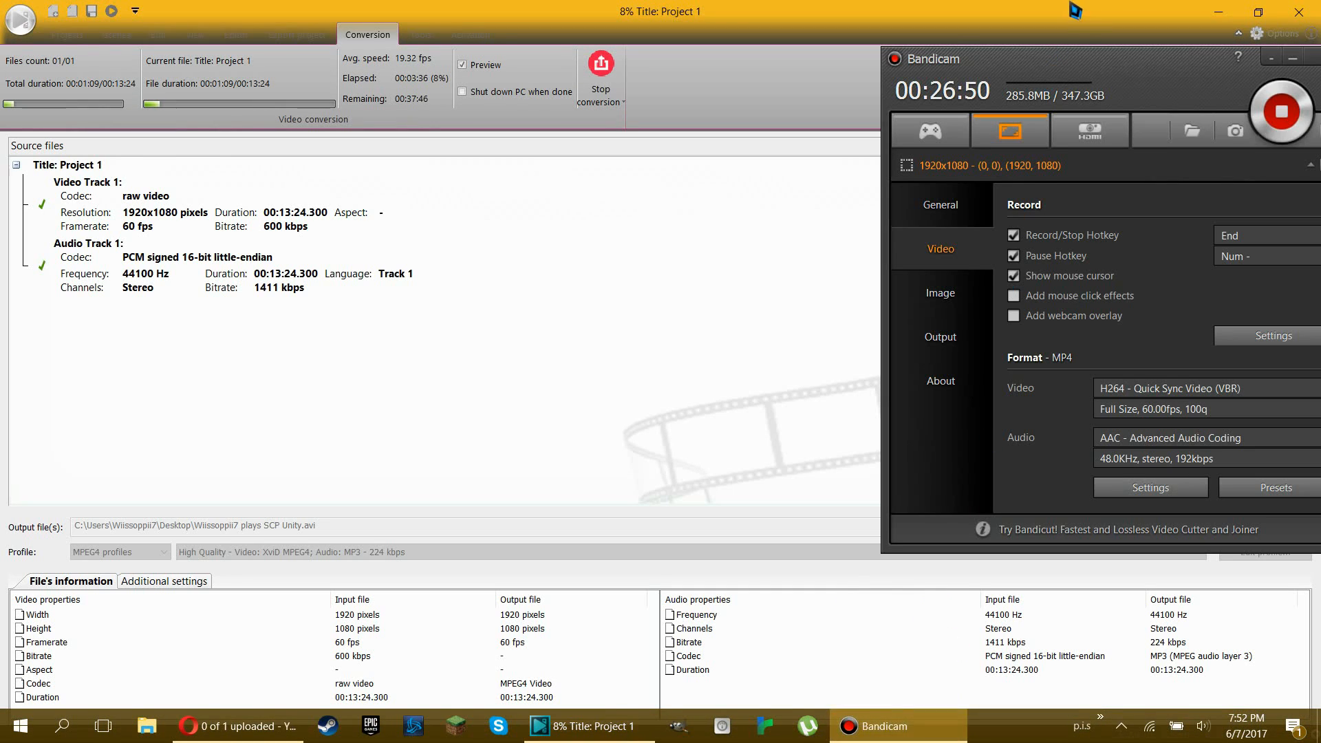
drag(1097, 80, 927, 80)
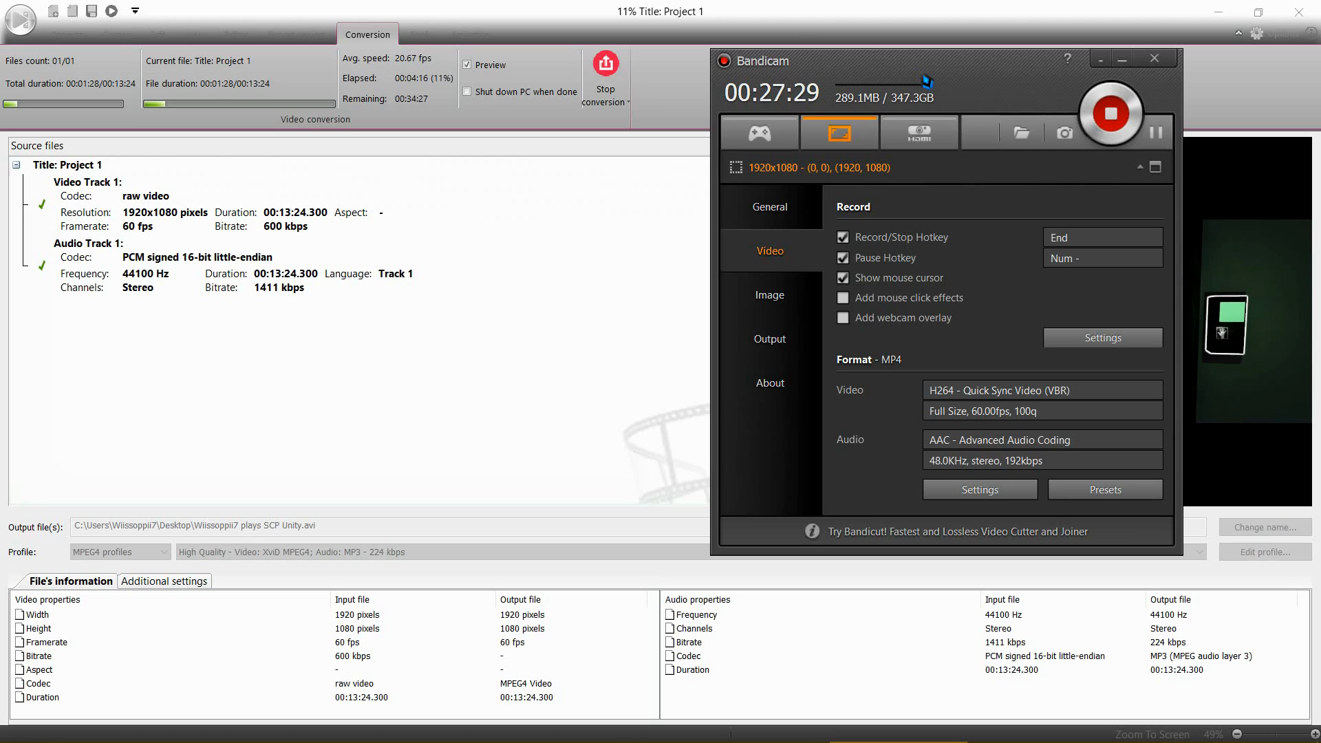
drag(922, 76, 880, 66)
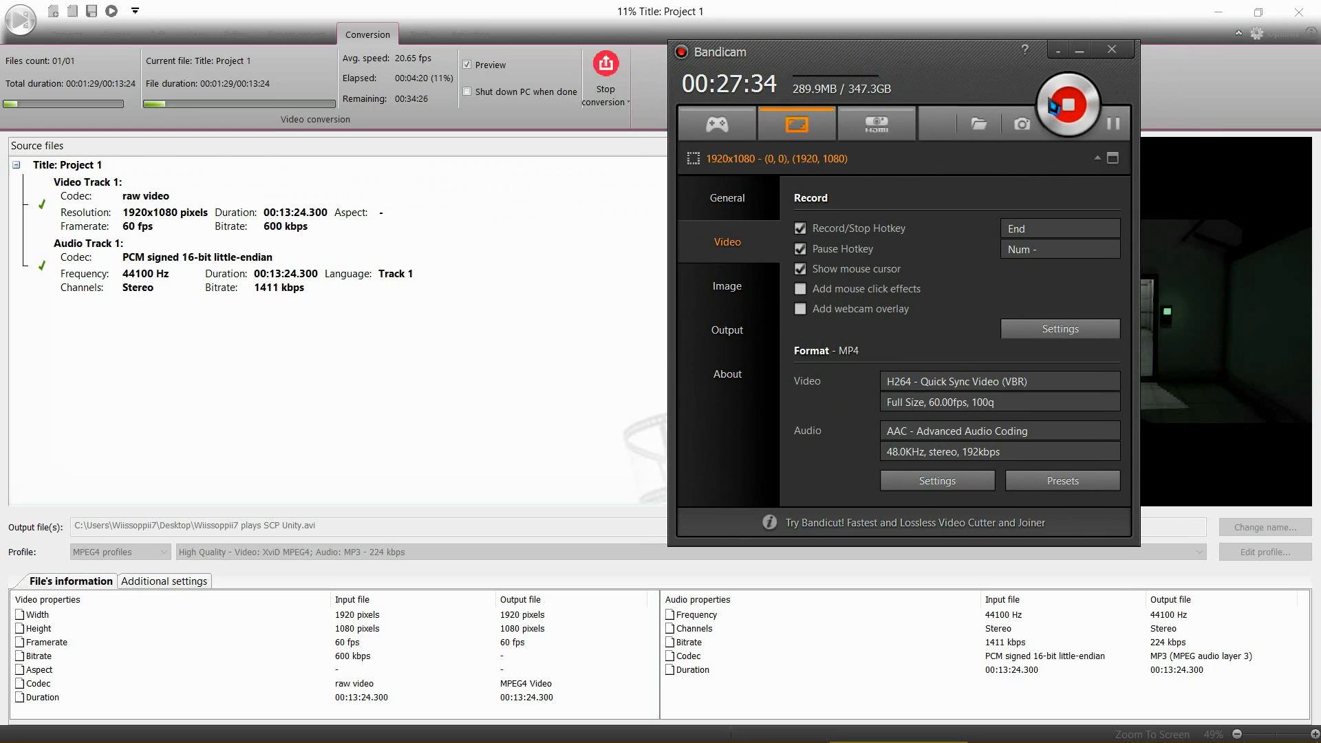
drag(972, 98, 825, 89)
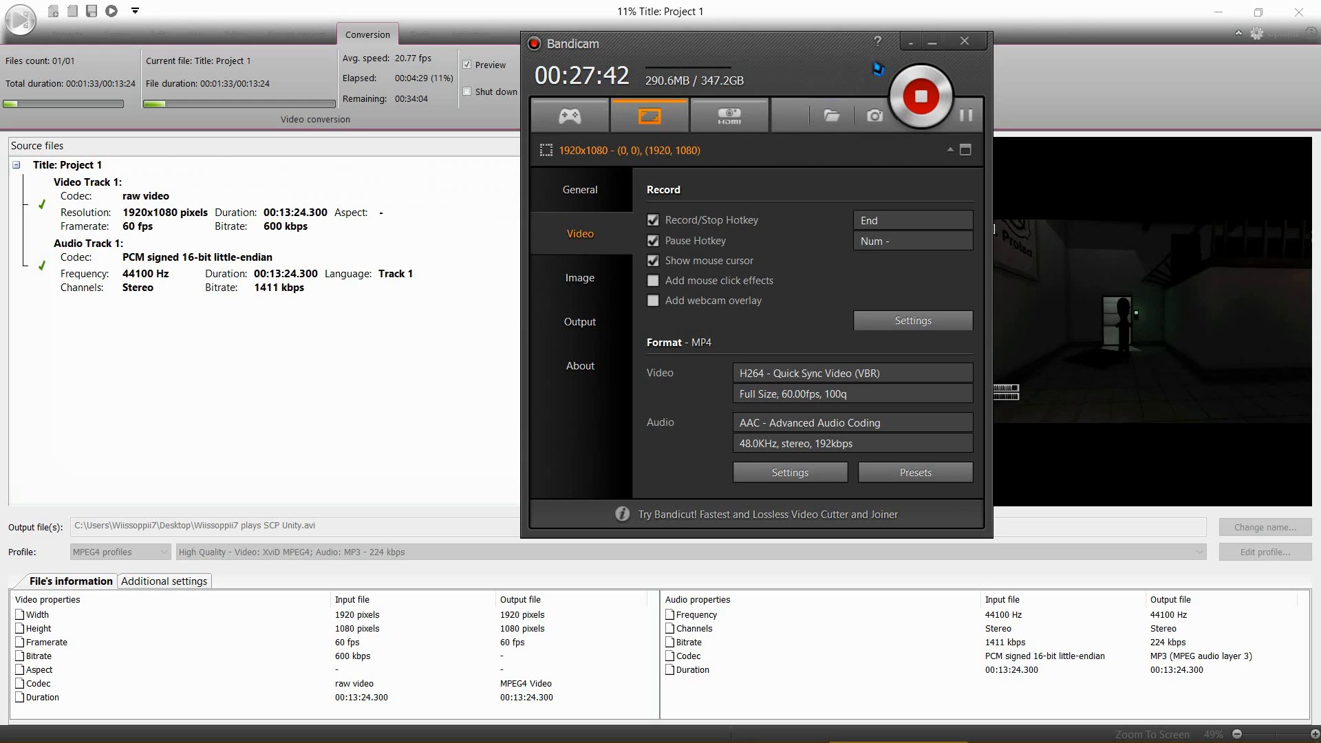
drag(826, 90, 461, 238)
drag(344, 210, 707, 163)
drag(829, 189, 865, 179)
drag(785, 181, 762, 139)
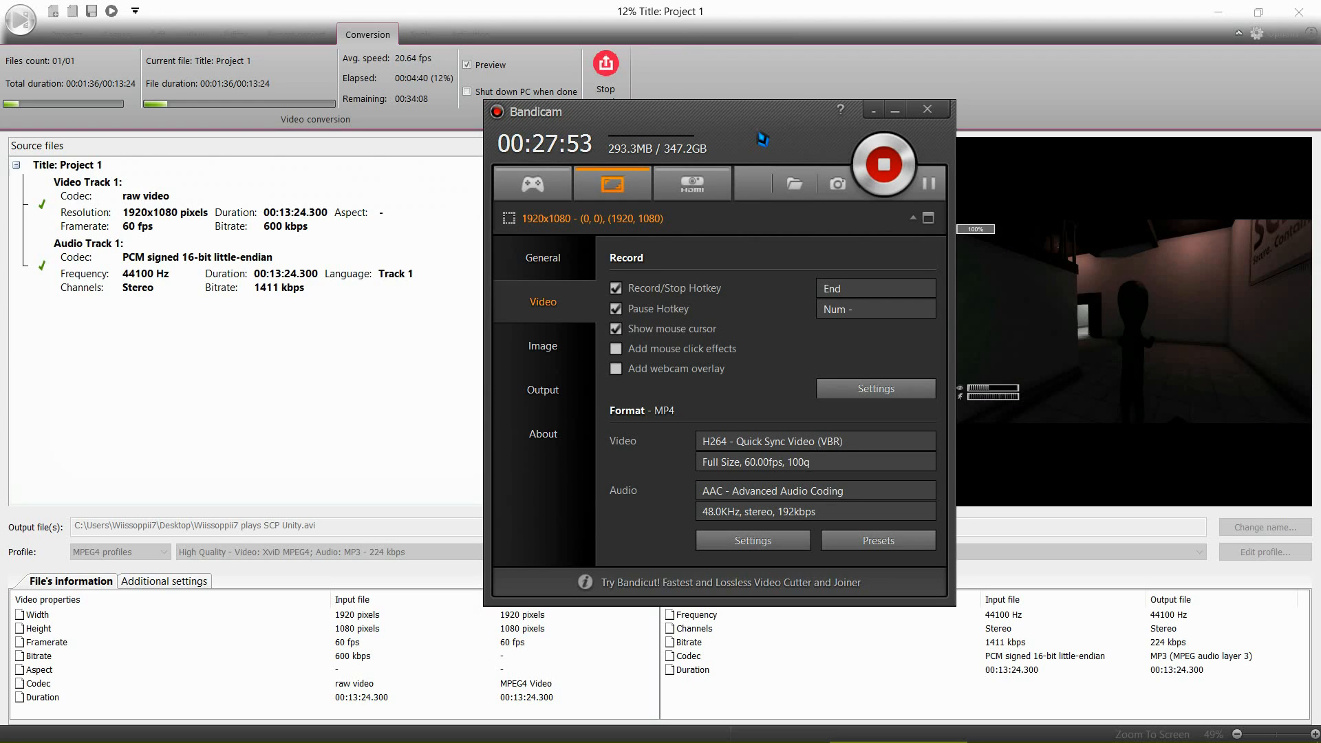
drag(762, 140, 786, 119)
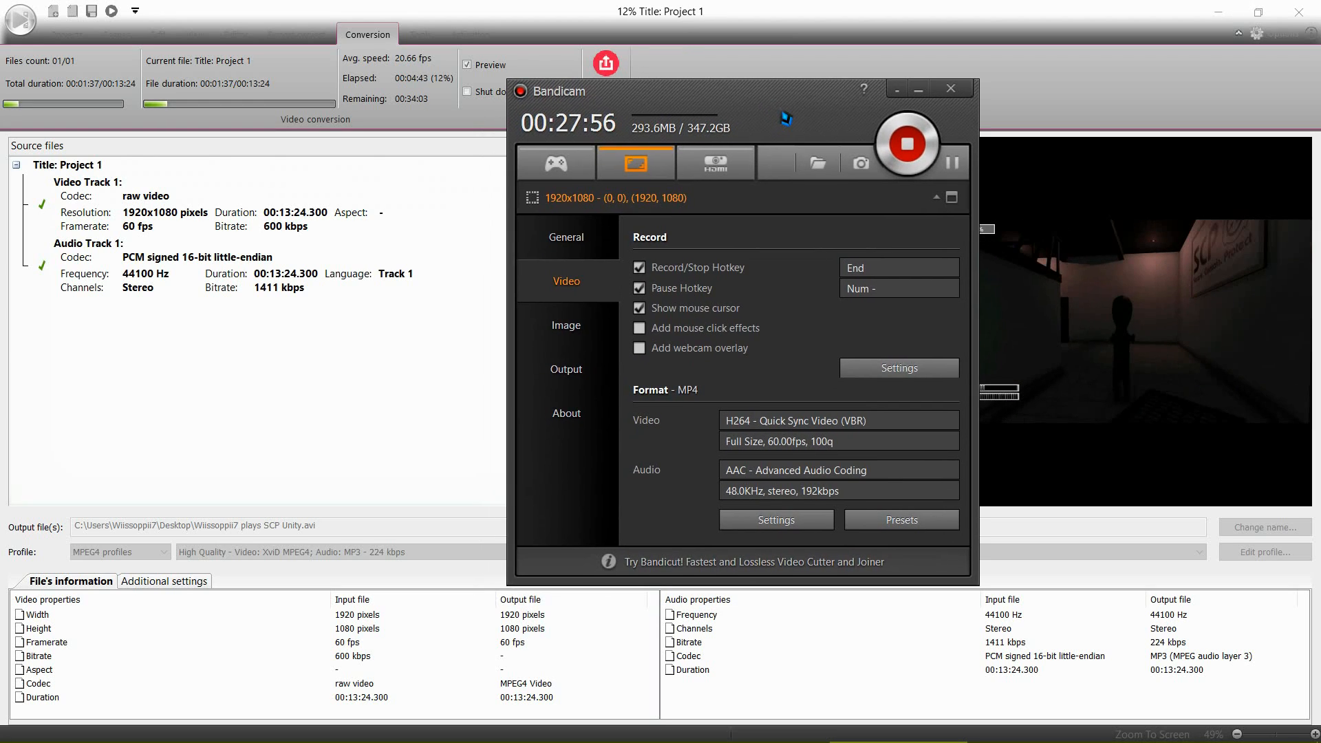
drag(785, 119, 803, 178)
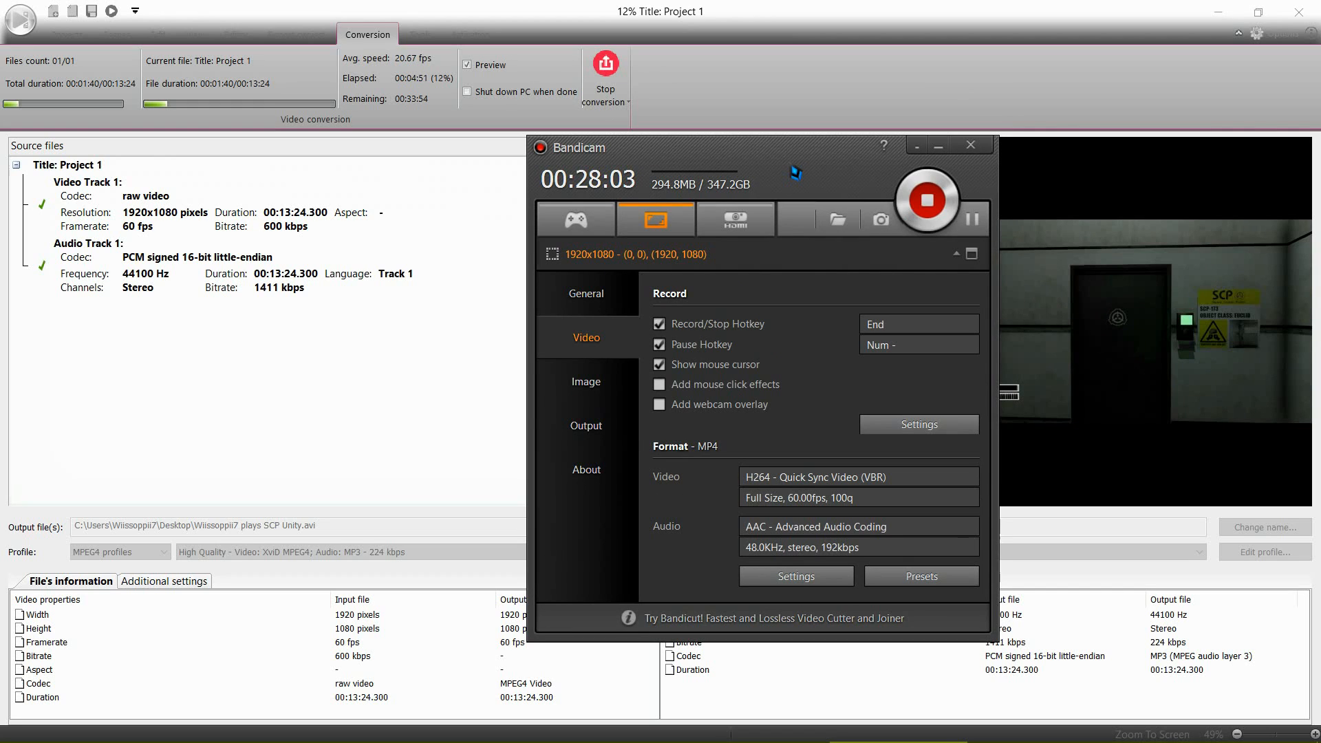
drag(789, 172, 823, 142)
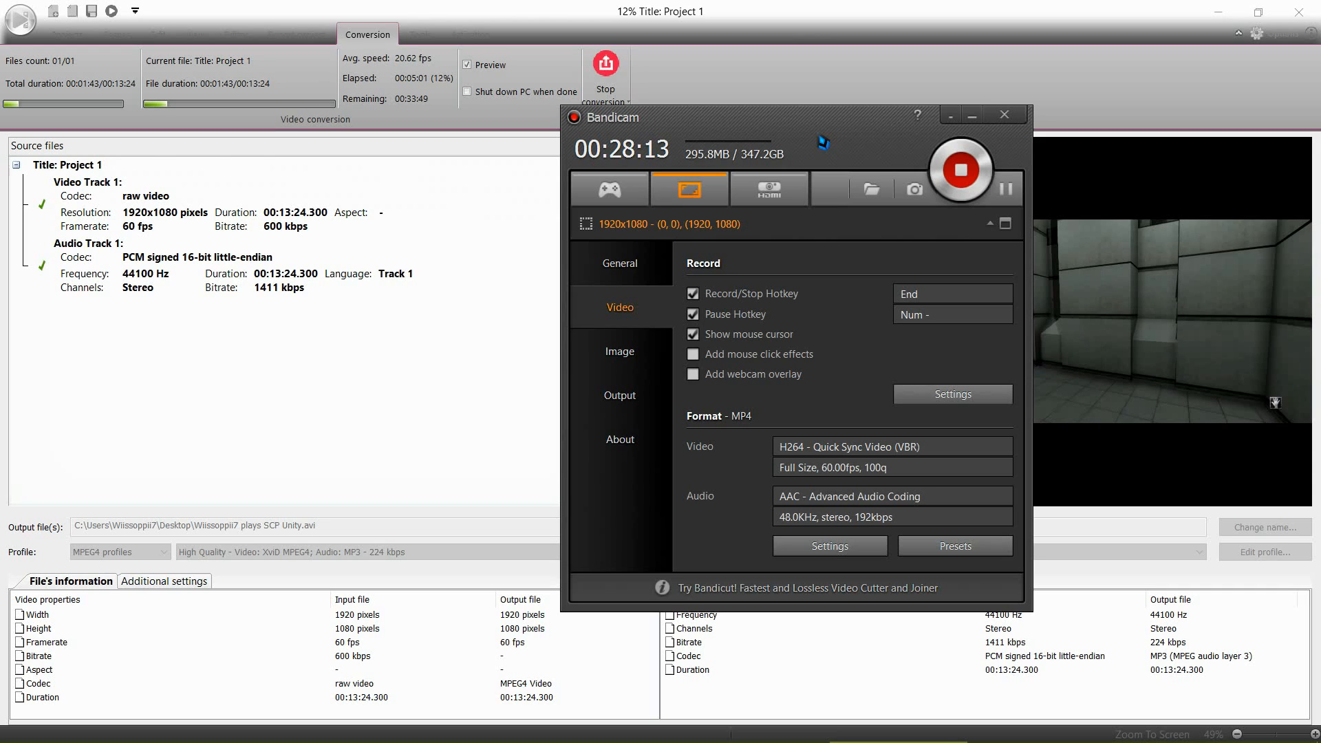
drag(823, 142, 813, 97)
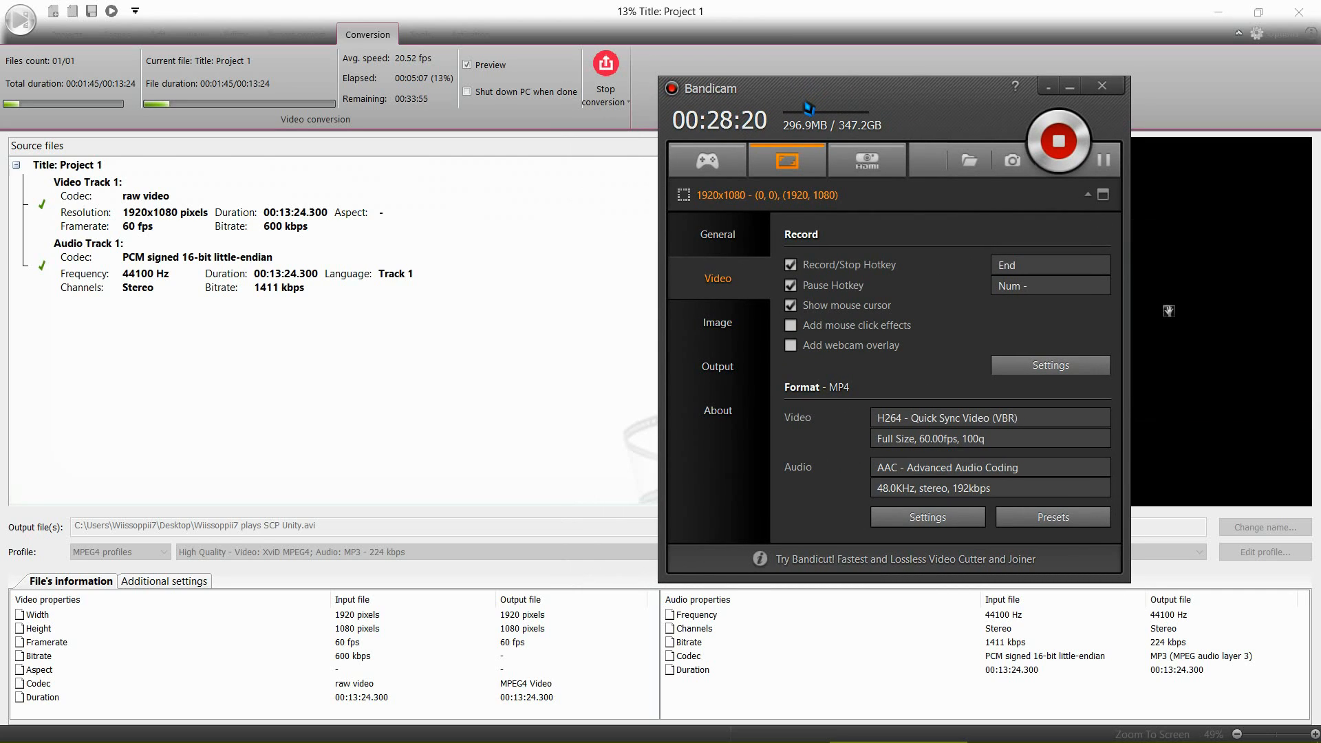
drag(809, 108, 489, 205)
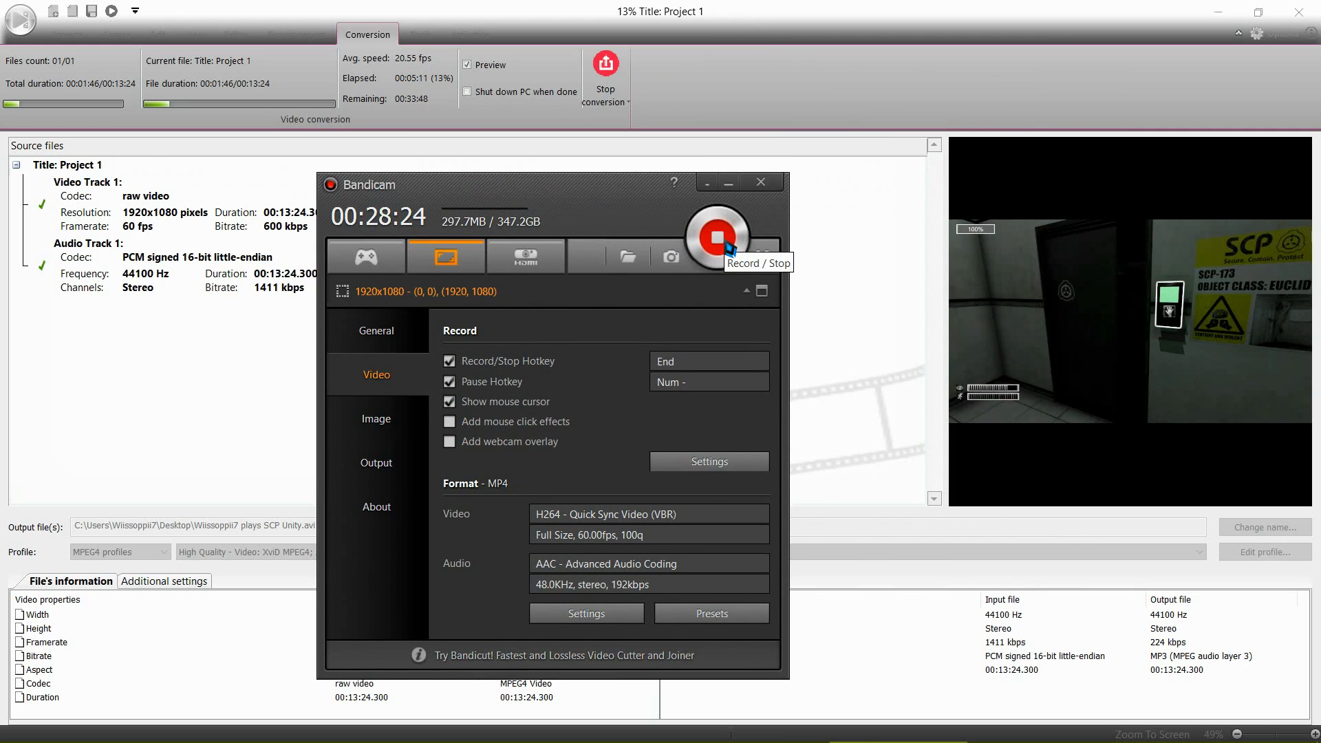
click(717, 237)
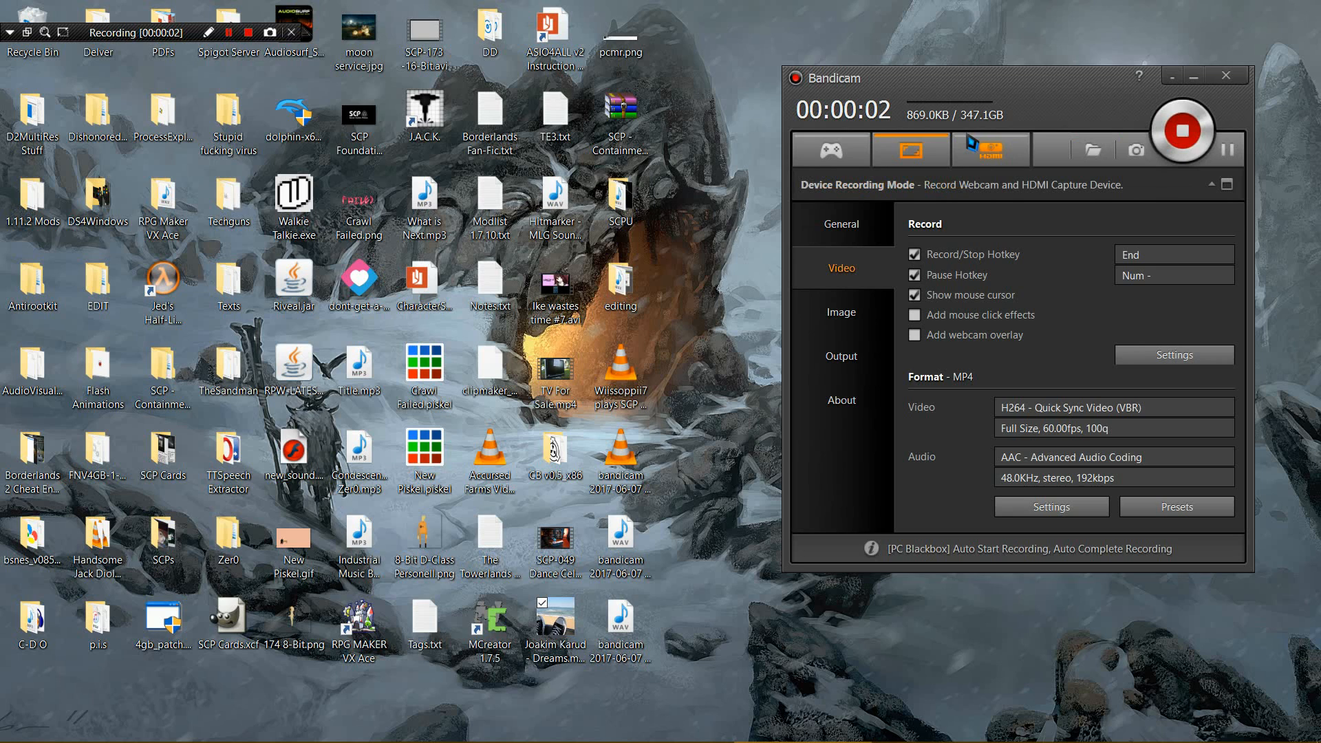
Step: Reposition the Bandicam window and its floating recording bar on the desktop
drag(1067, 104, 1011, 105)
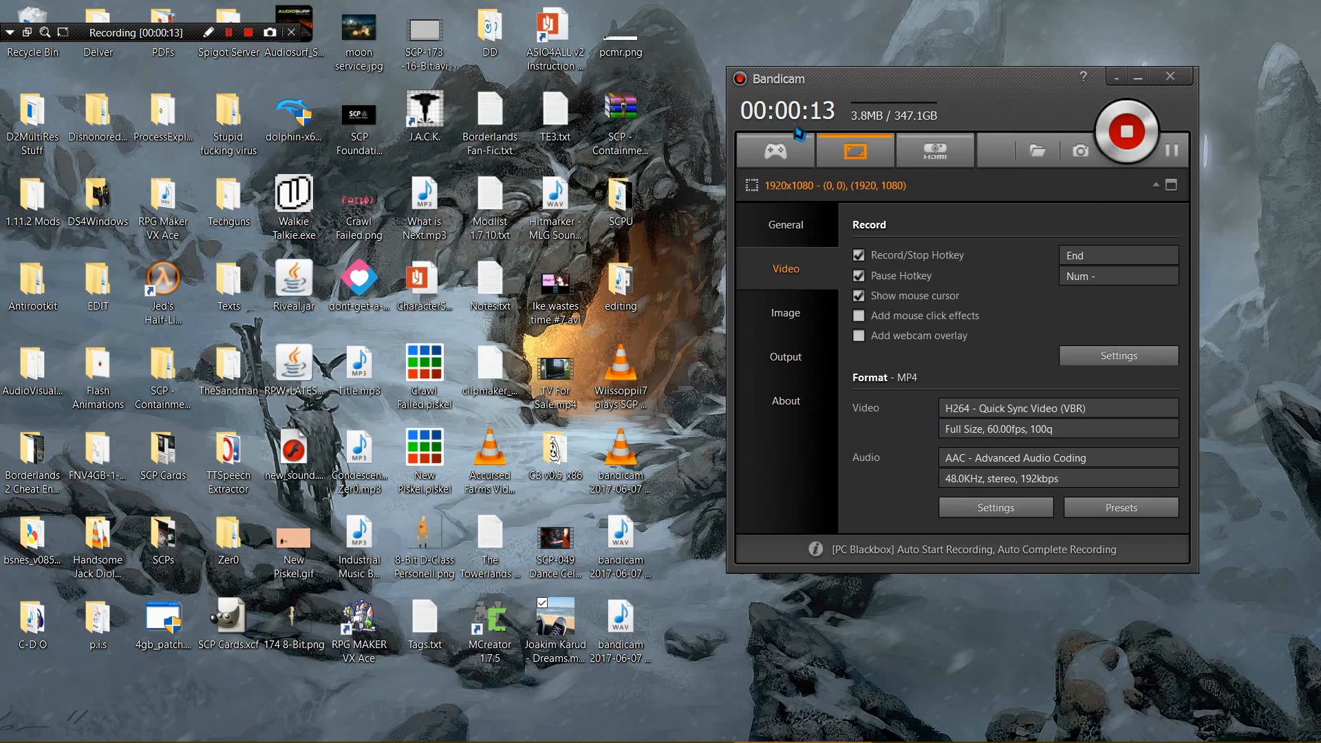
mouse_move(797, 119)
mouse_down()
mouse_move(828, 108)
mouse_move(803, 129)
mouse_up()
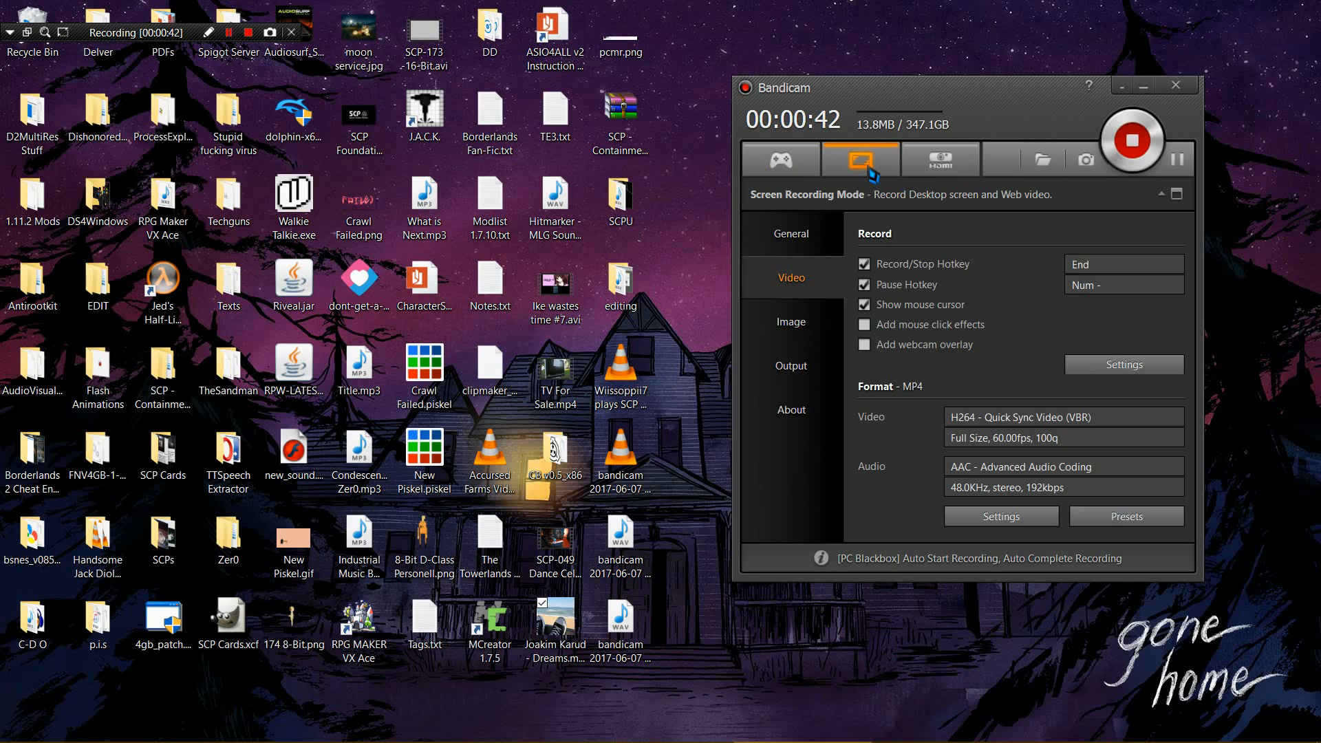
drag(98, 31, 151, 73)
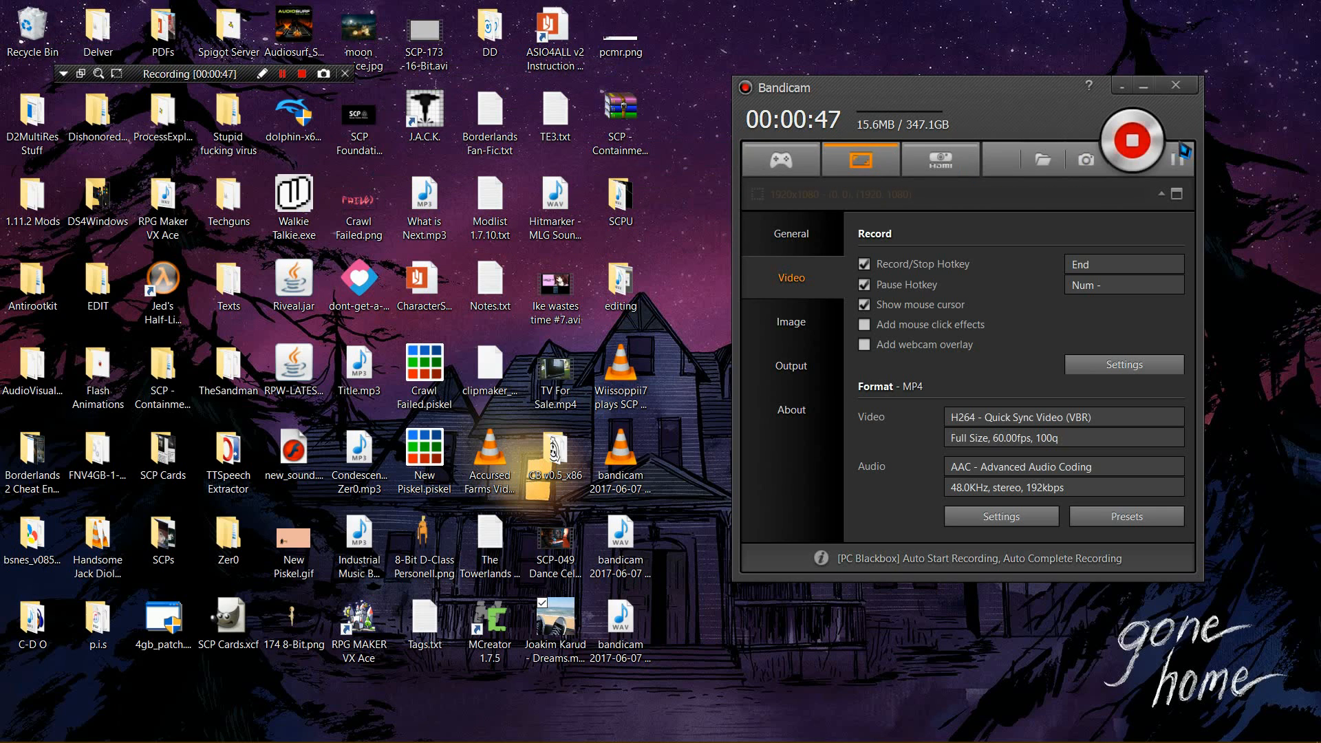